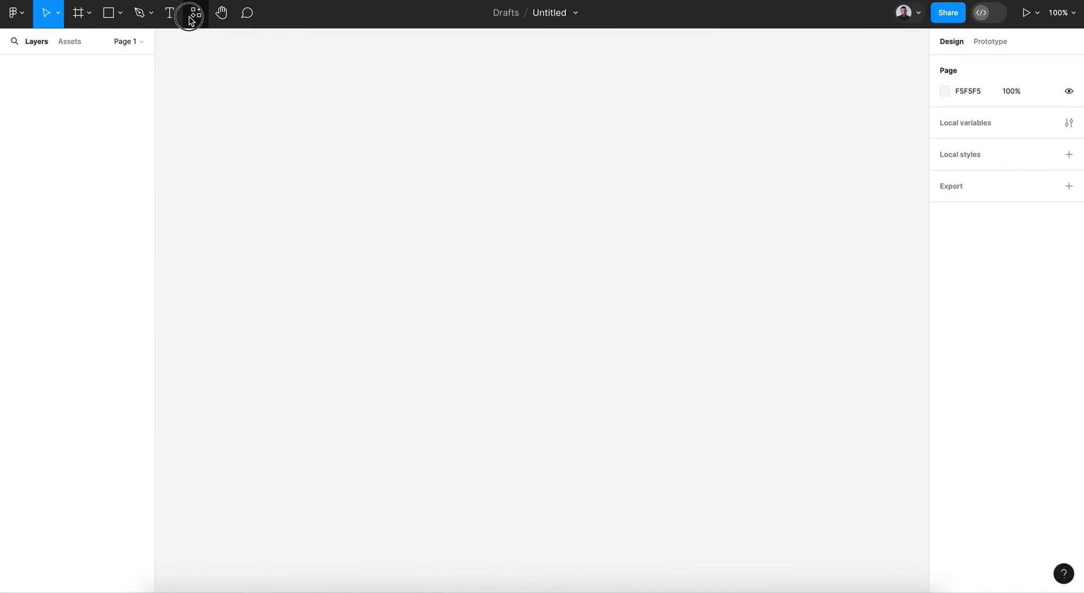
# Run the Get Waves plugin and move its window to the middle of the canvas.
pyautogui.click(196, 13)
pyautogui.click(257, 43)
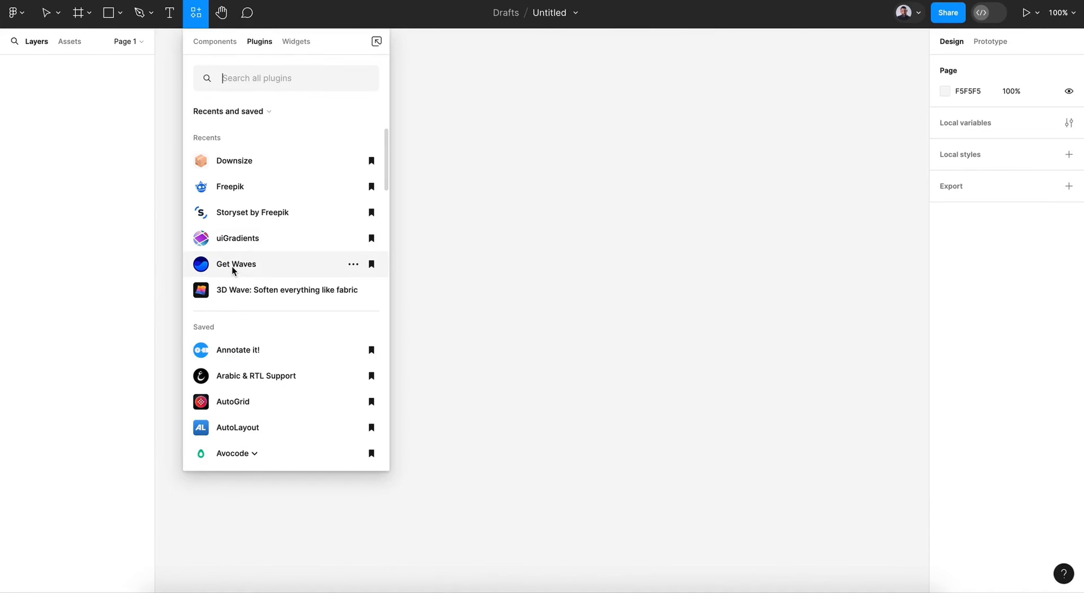
pyautogui.click(236, 270)
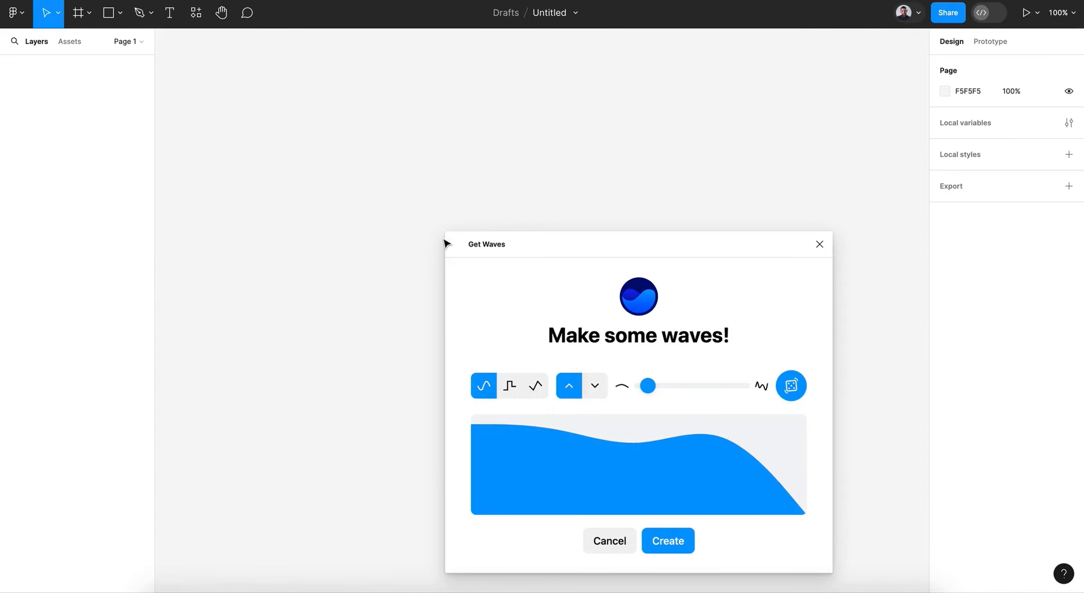
pyautogui.moveTo(636, 253); pyautogui.dragTo(564, 170)
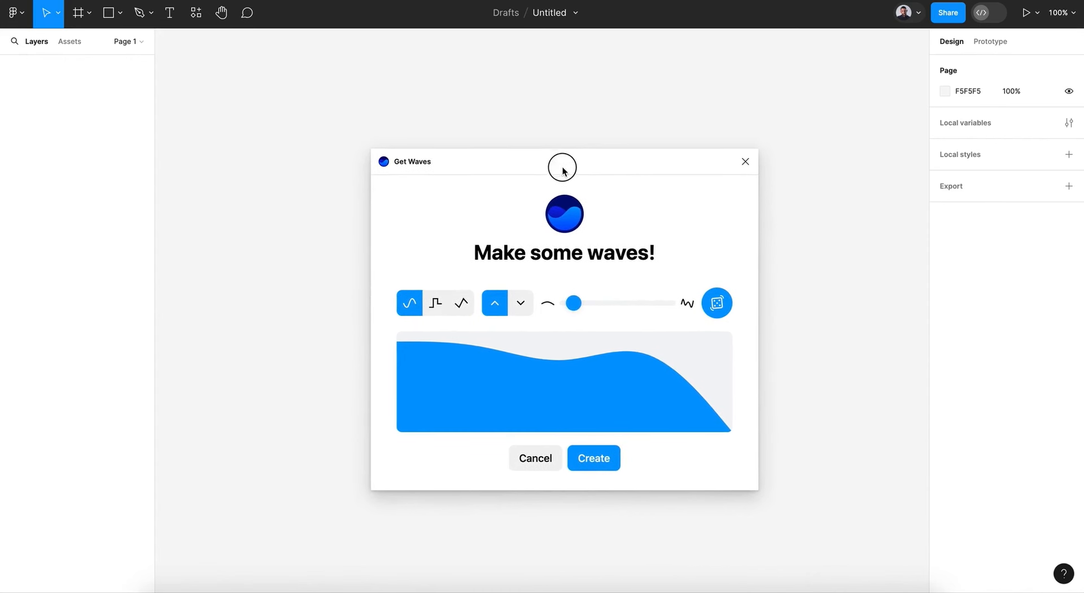
# Try several randomized smooth waves in Get Waves at a slightly higher complexity.
pyautogui.moveTo(573, 313); pyautogui.dragTo(579, 313)
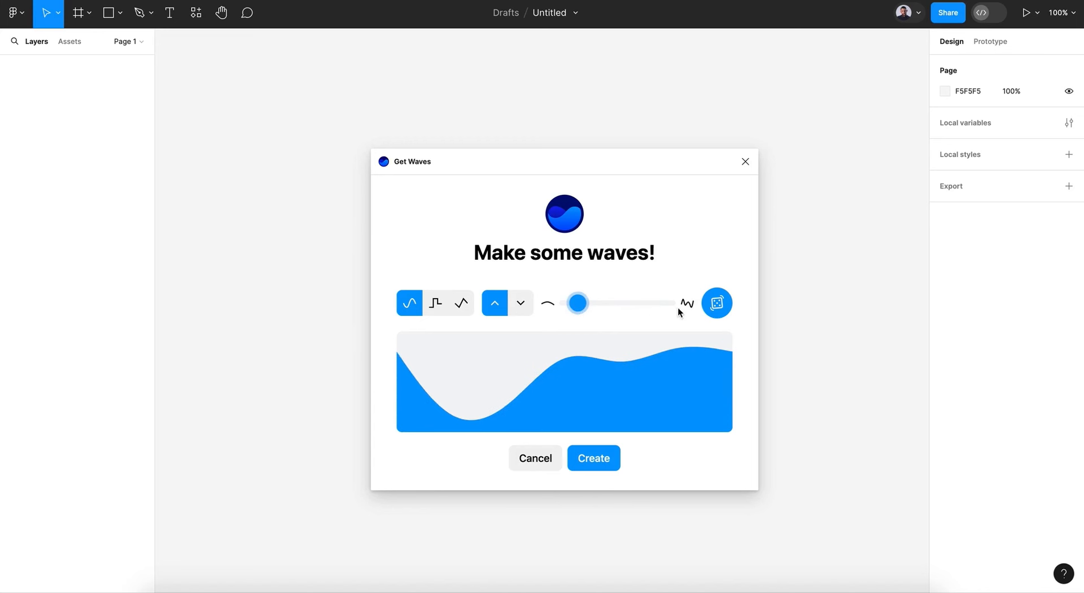
pyautogui.click(708, 305)
pyautogui.click(708, 306)
pyautogui.click(707, 306)
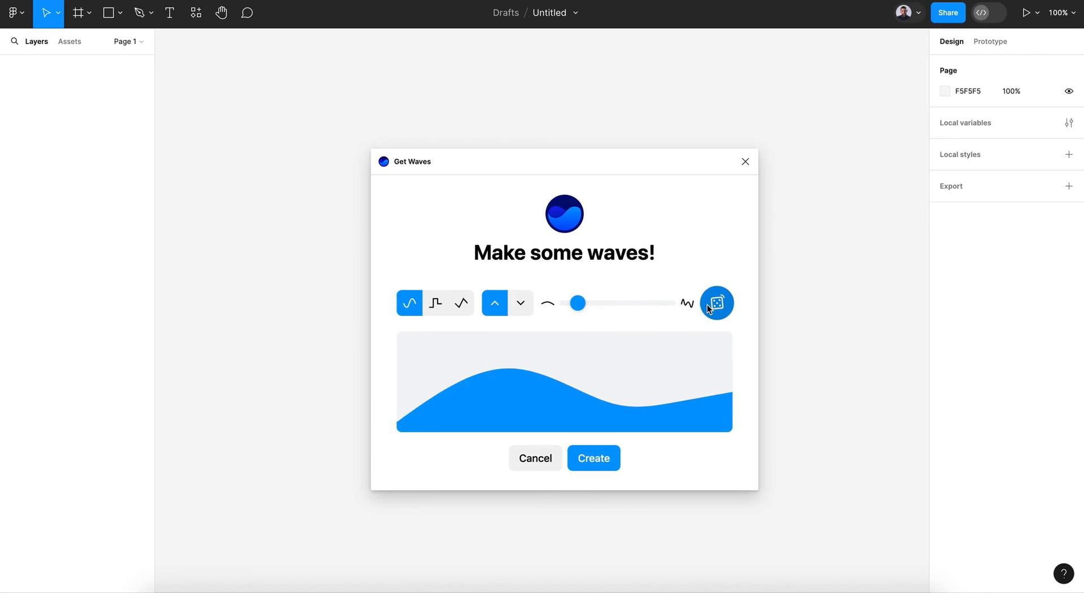
pyautogui.click(708, 305)
pyautogui.click(708, 304)
pyautogui.click(708, 305)
pyautogui.click(708, 304)
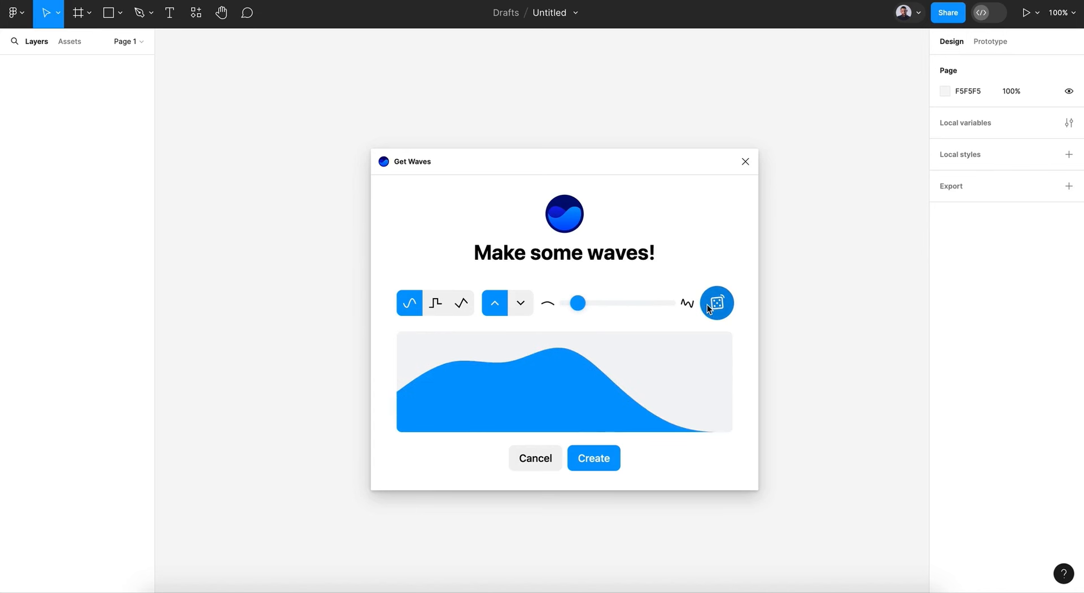
pyautogui.click(707, 305)
pyautogui.click(707, 304)
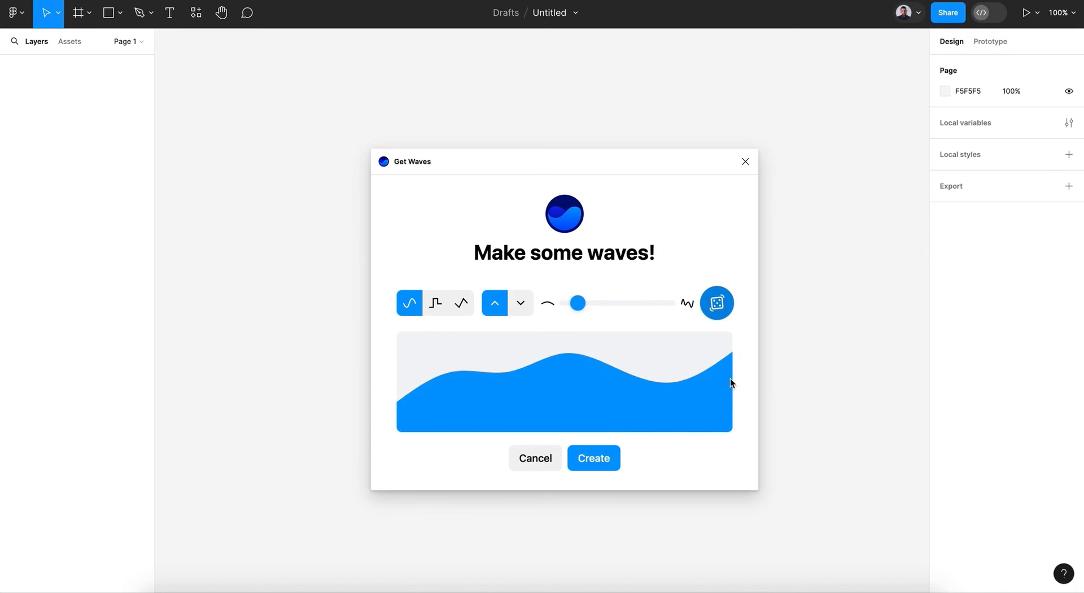
pyautogui.click(710, 313)
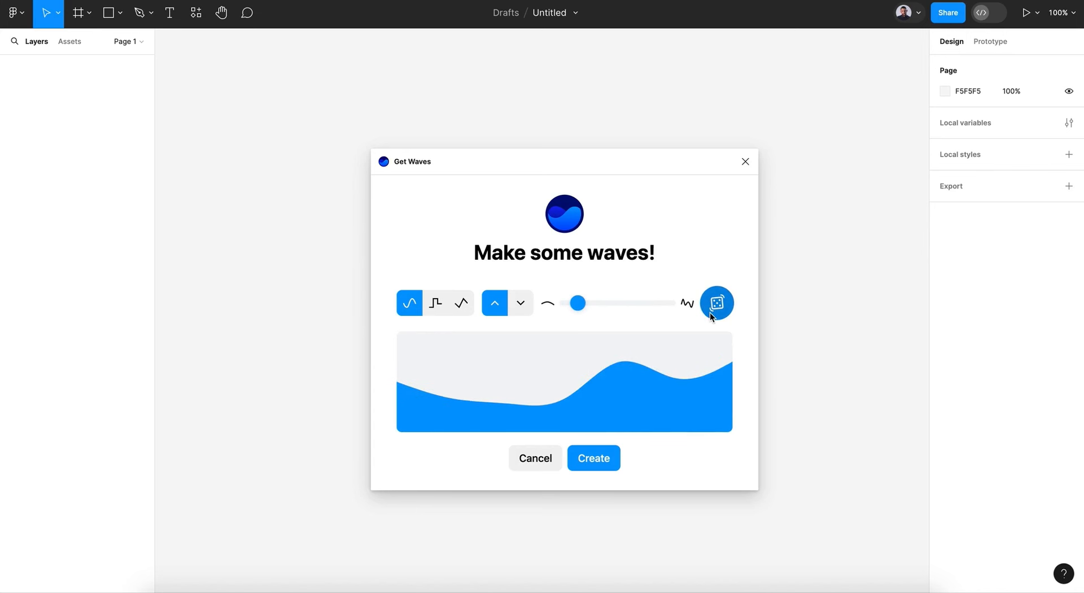
pyautogui.click(710, 313)
pyautogui.click(710, 313)
# Raise the wave complexity a little, randomize the smooth upward wave several times and create it on the canvas.
pyautogui.moveTo(577, 305); pyautogui.dragTo(586, 307)
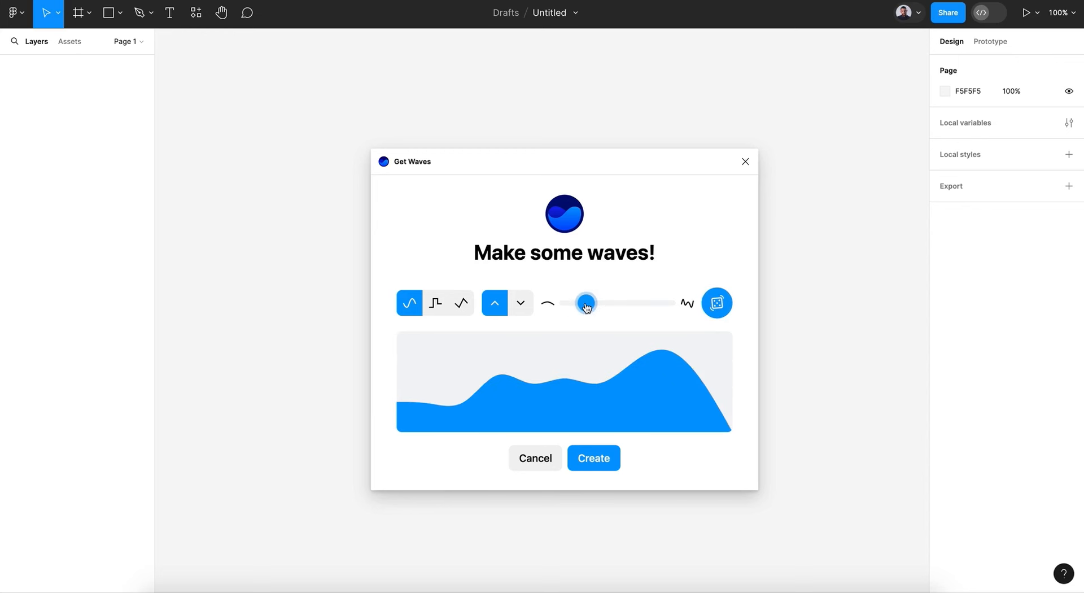
pyautogui.click(726, 303)
pyautogui.click(718, 304)
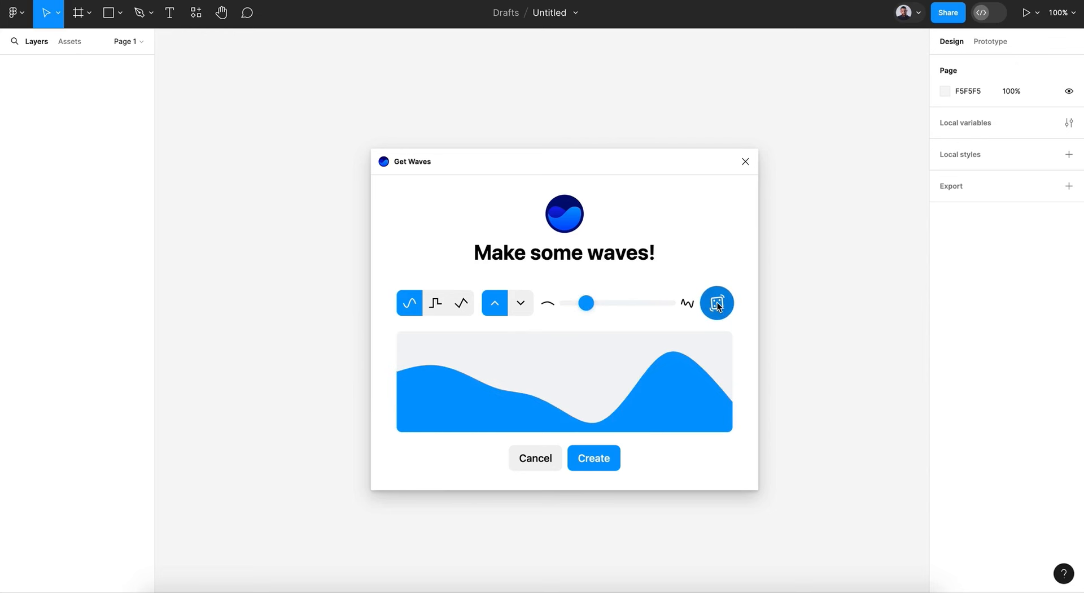
pyautogui.click(718, 304)
pyautogui.click(718, 304)
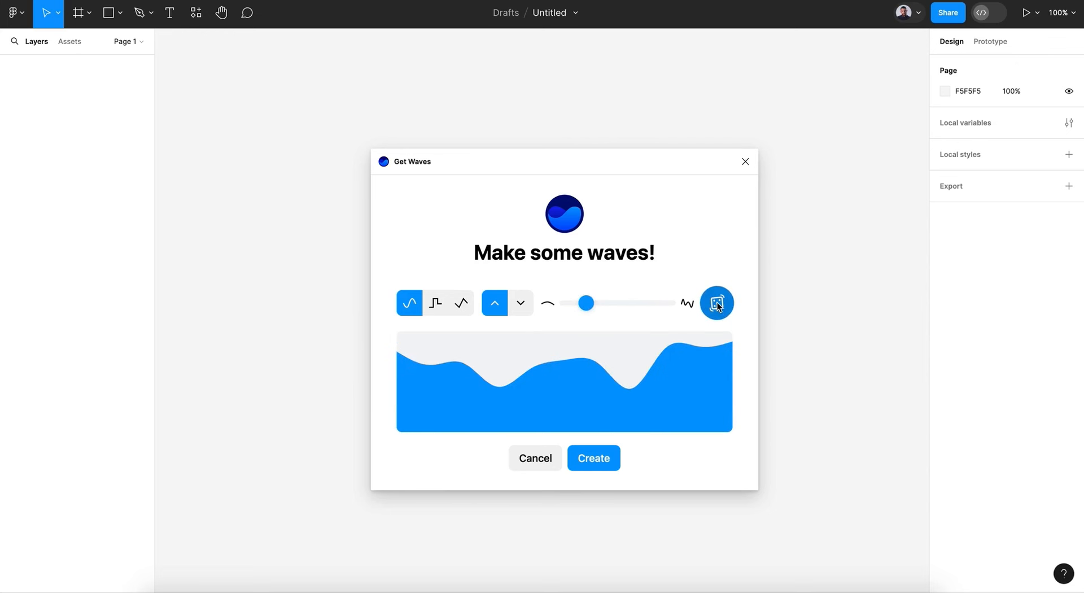
pyautogui.click(594, 458)
# Squash the wave from its top edge to a height of about 213 px.
pyautogui.click(671, 231)
pyautogui.click(566, 285)
pyautogui.scroll(-5, 587, 280)
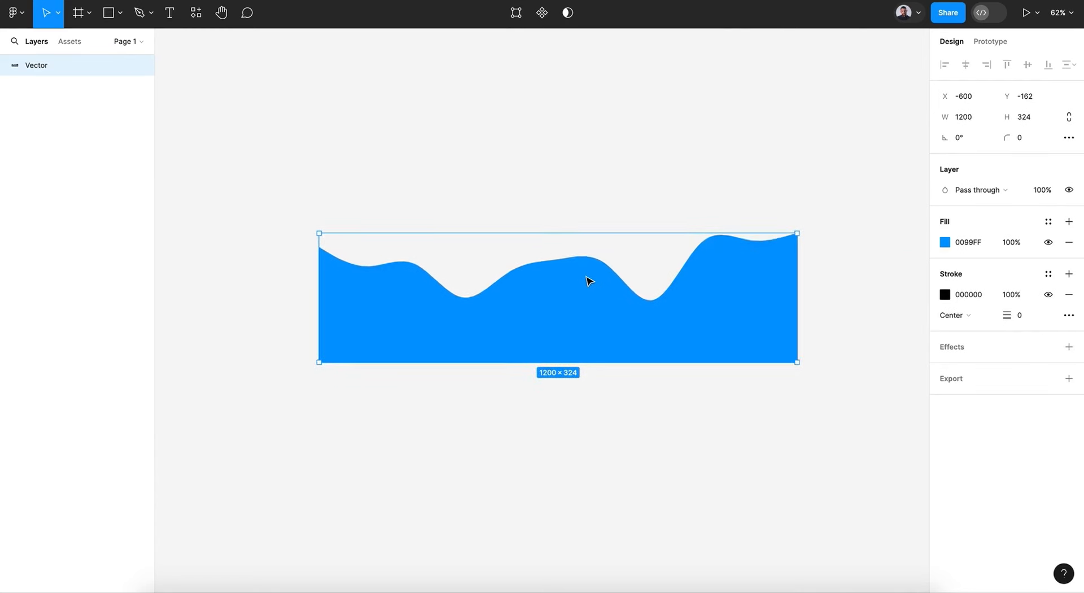
pyautogui.scroll(2, 587, 281)
pyautogui.moveTo(565, 231); pyautogui.dragTo(568, 278)
pyautogui.click(567, 277)
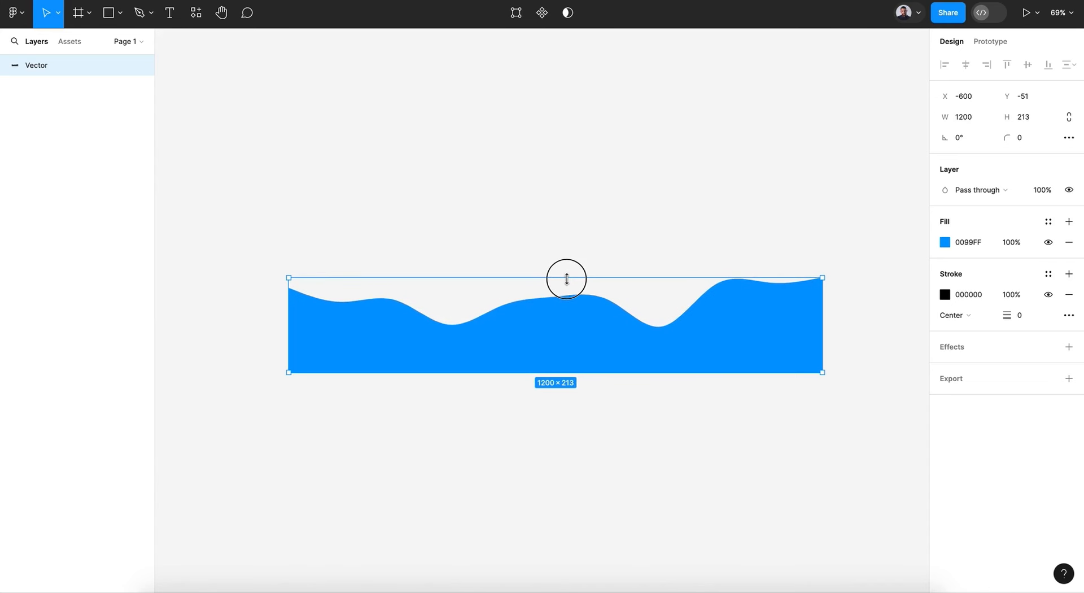
pyautogui.click(577, 452)
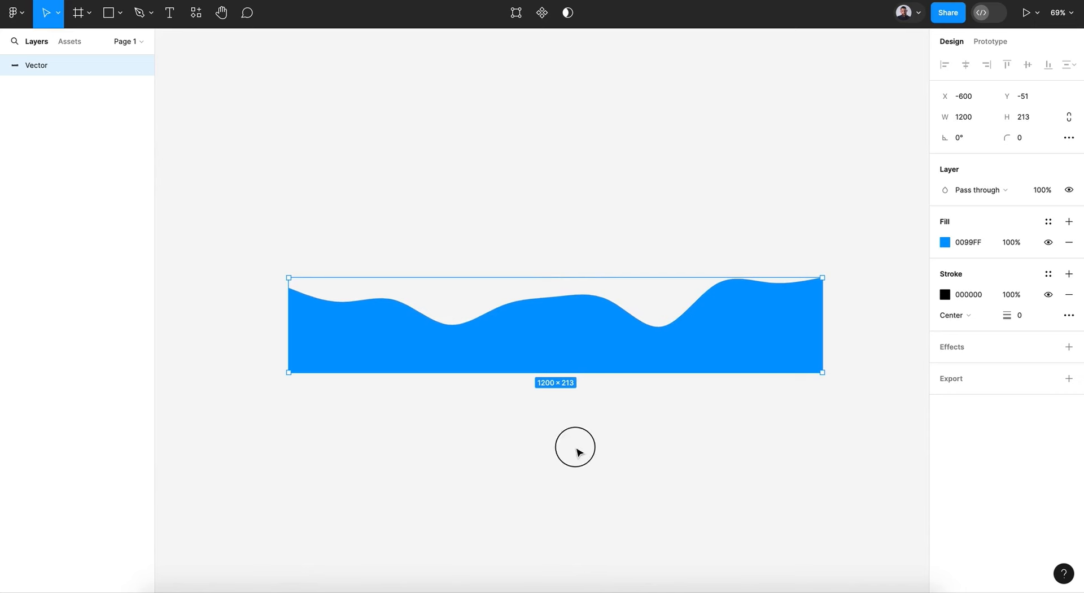
pyautogui.click(566, 367)
pyautogui.scroll(-3, 582, 422)
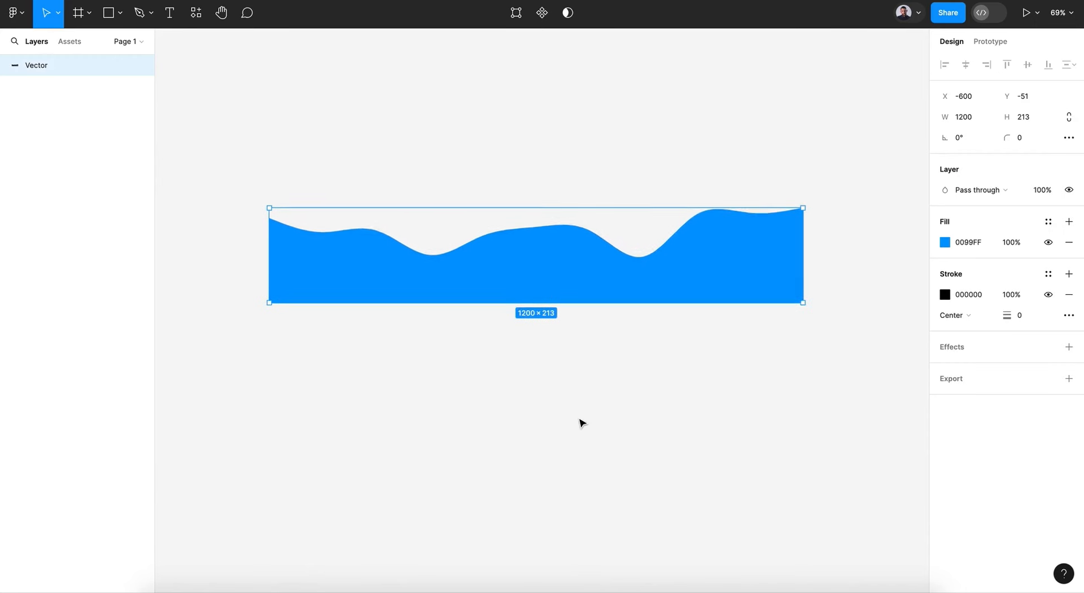
pyautogui.click(580, 424)
# Draw a 1200 px wide rectangle directly beneath the wave and extend it to a height of about 904 px.
pyautogui.scroll(-2, 576, 393)
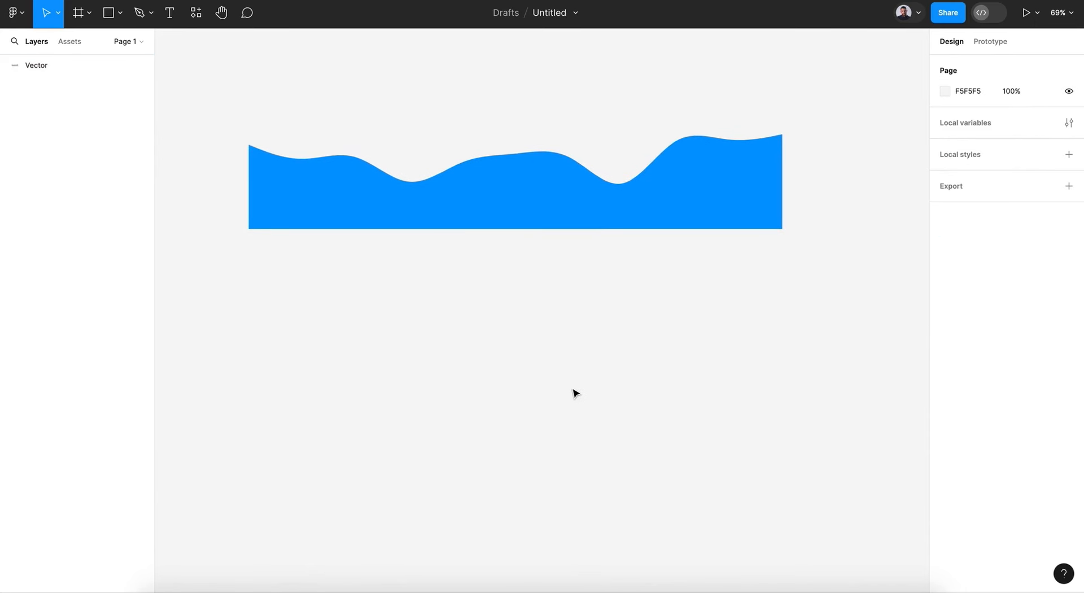
pyautogui.click(109, 14)
pyautogui.moveTo(249, 229)
pyautogui.mouseDown()
pyautogui.moveTo(797, 450)
pyautogui.moveTo(776, 468)
pyautogui.moveTo(783, 545)
pyautogui.mouseUp()
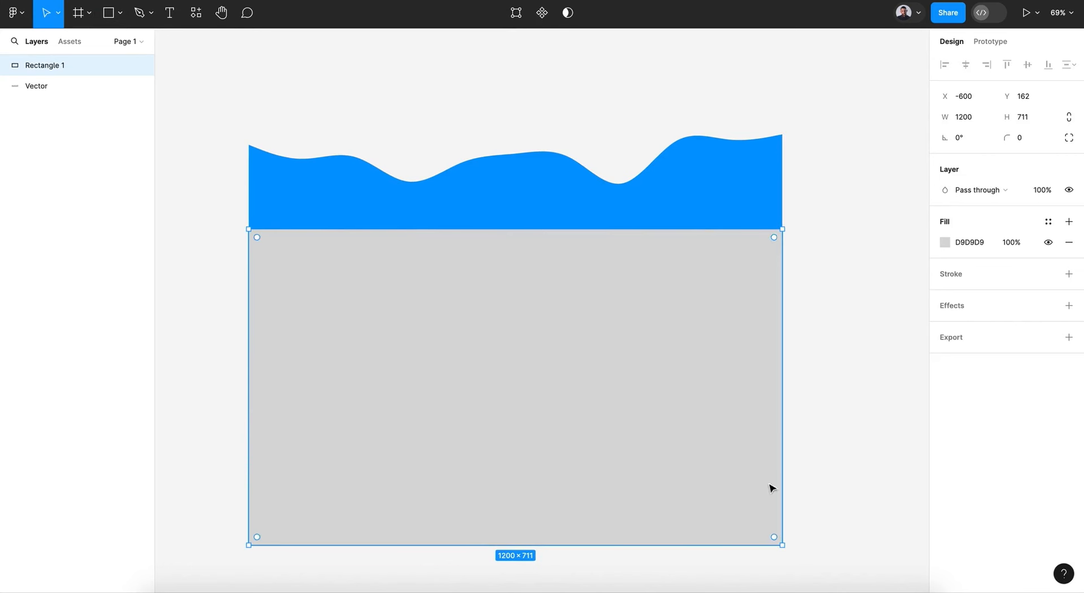
pyautogui.scroll(-5, 713, 464)
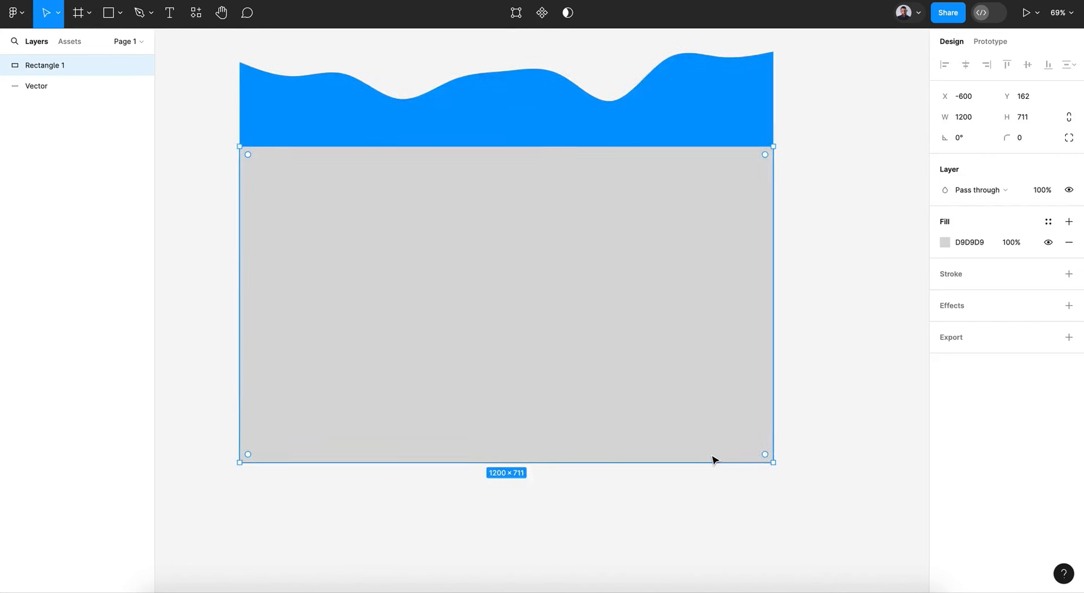
pyautogui.moveTo(633, 388); pyautogui.dragTo(634, 474)
pyautogui.scroll(5, 637, 476)
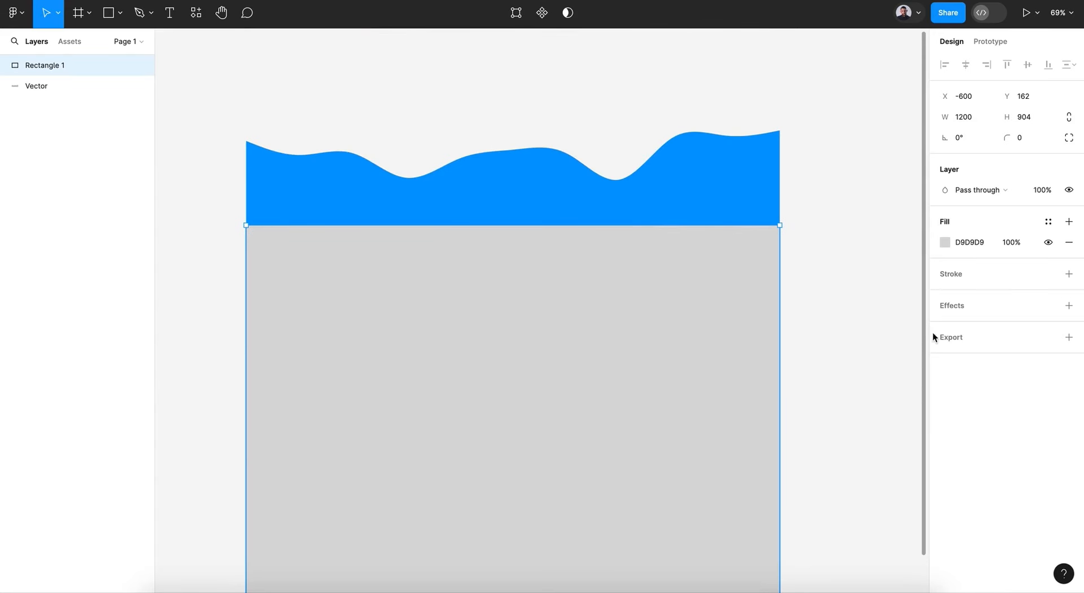
# Fill the rectangle with the wave's blue (0099FF) by sampling it from the wave.
pyautogui.click(945, 243)
pyautogui.click(797, 440)
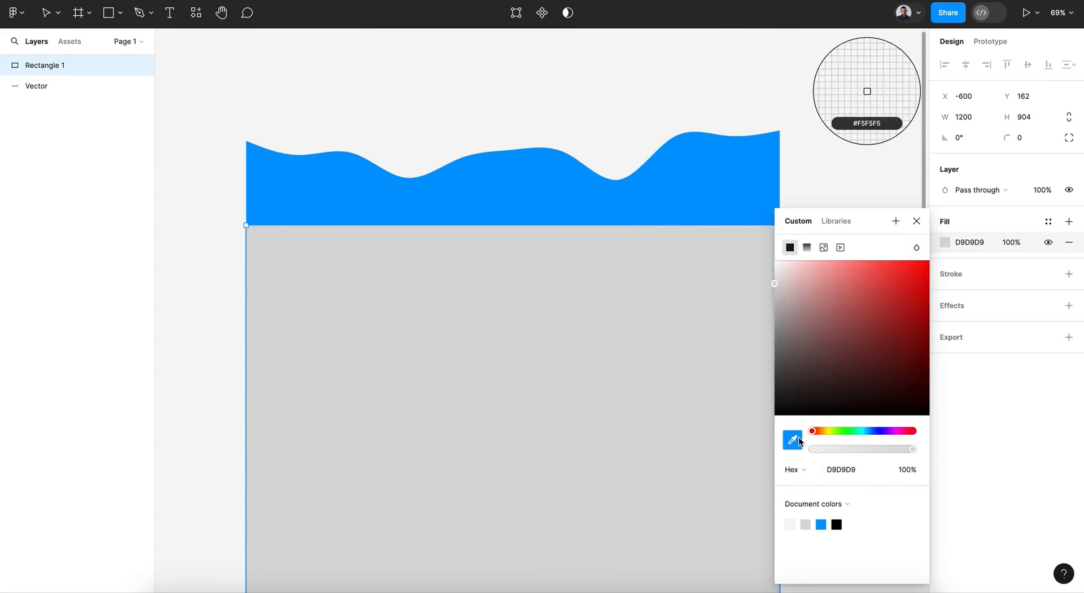
pyautogui.click(731, 206)
pyautogui.click(916, 221)
# Merge the wave and the rectangle into one shape with a Union operation.
pyautogui.moveTo(845, 127); pyautogui.dragTo(507, 525)
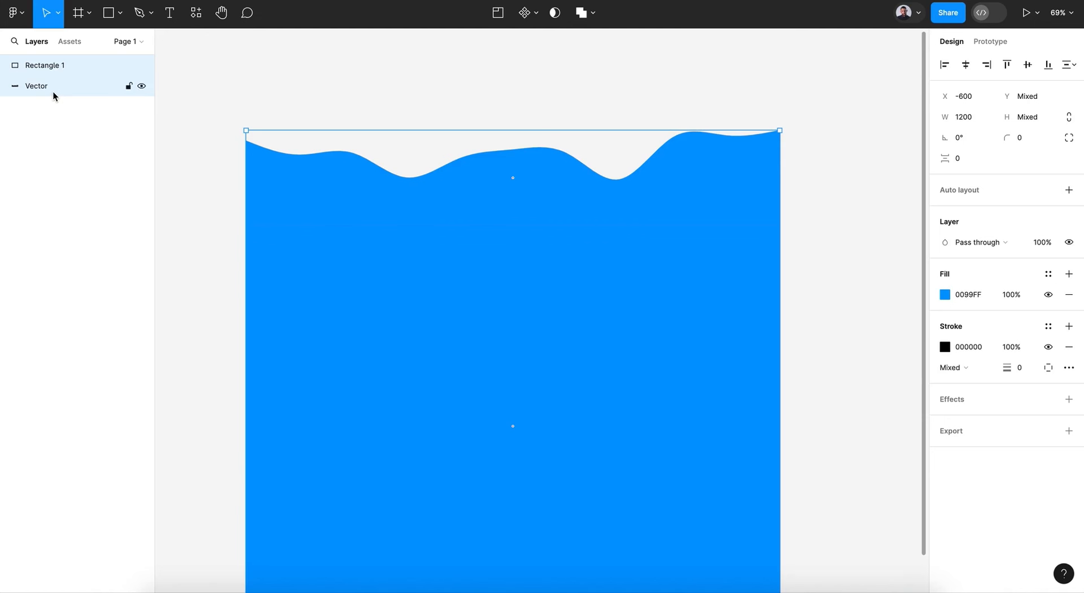
pyautogui.click(581, 13)
pyautogui.click(645, 110)
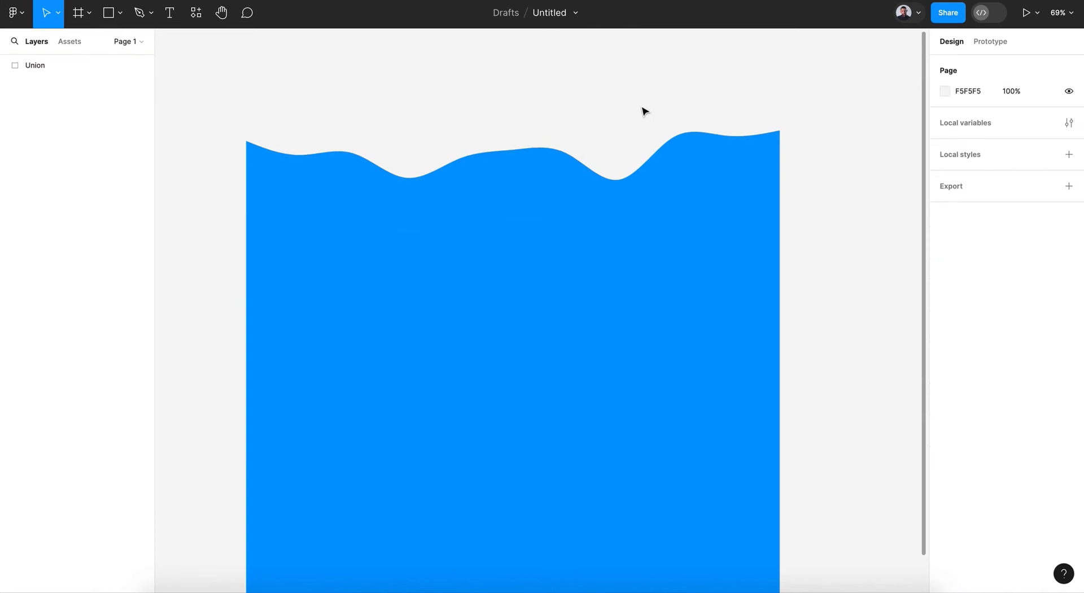
# Rename the merged shape's layer as Background.
pyautogui.click(32, 65)
pyautogui.doubleClick(33, 66)
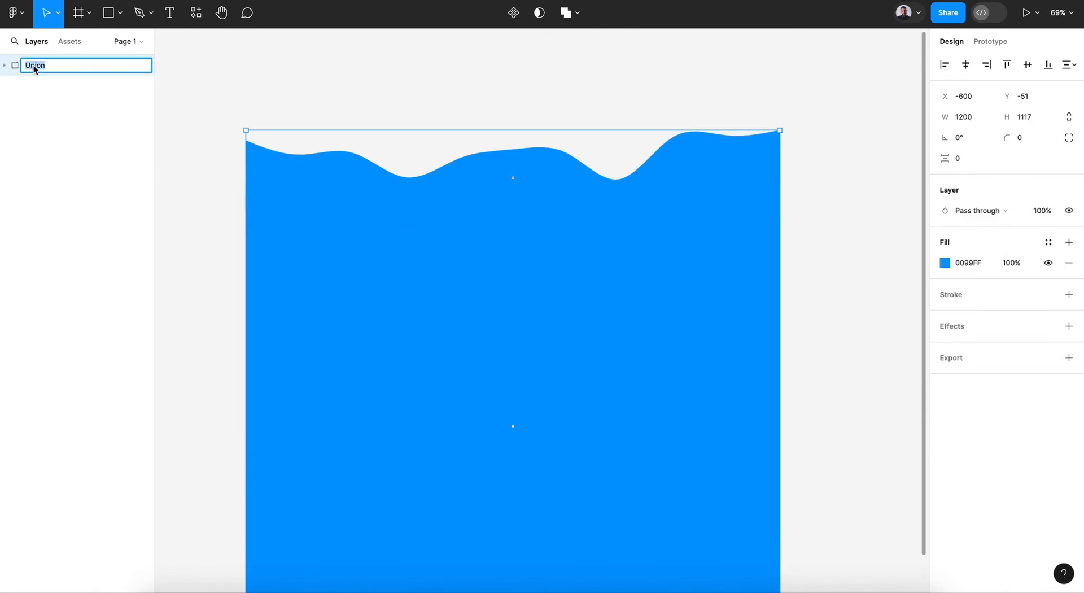
pyautogui.write('Fo')
pyautogui.write('Background')
pyautogui.press('Return')
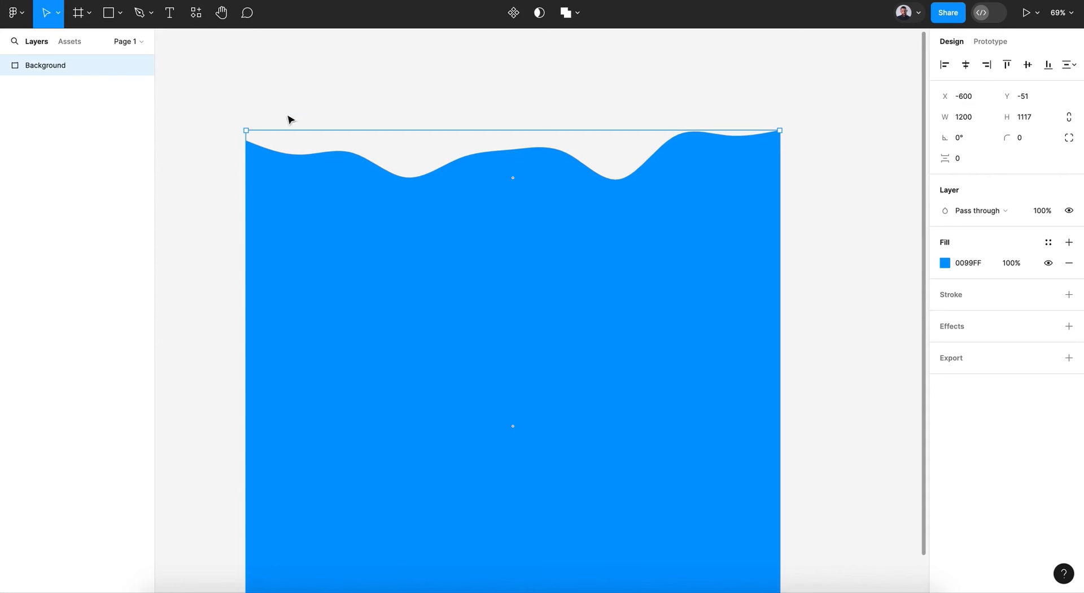
# Deselect the Background shape and reopen the Get Waves plugin for a second wave.
pyautogui.scroll(-4, 456, 235)
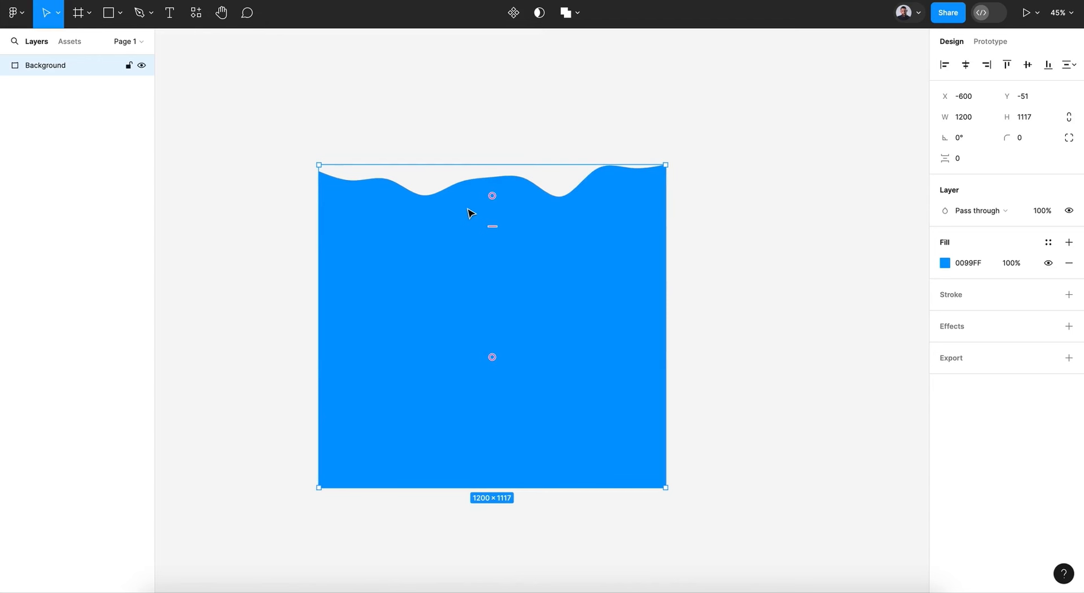
pyautogui.click(724, 264)
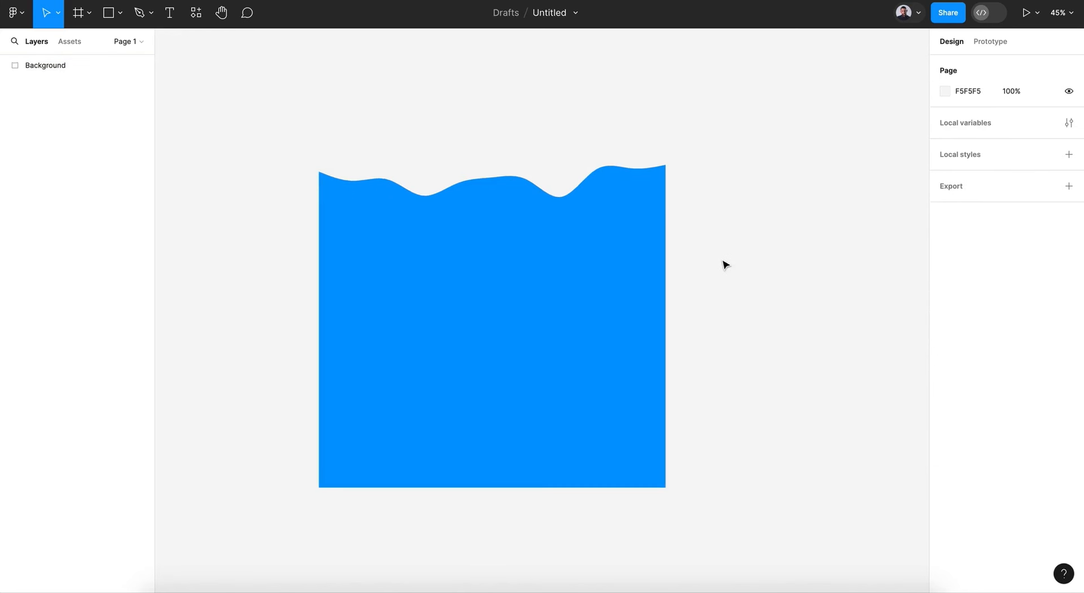
pyautogui.hscroll(2, 724, 263)
pyautogui.scroll(-1, 723, 262)
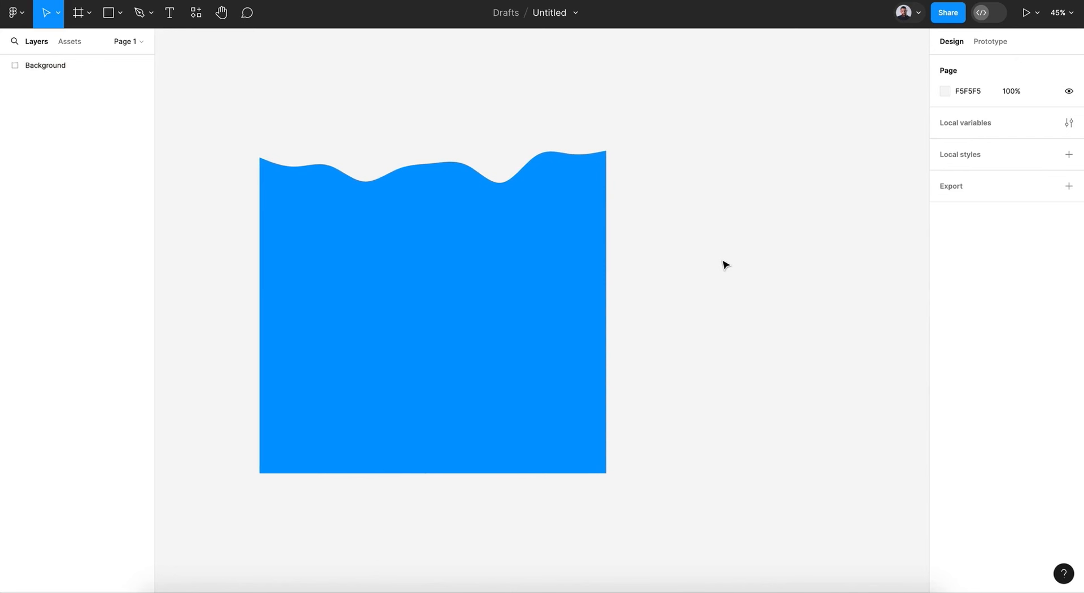
pyautogui.hscroll(2, 724, 264)
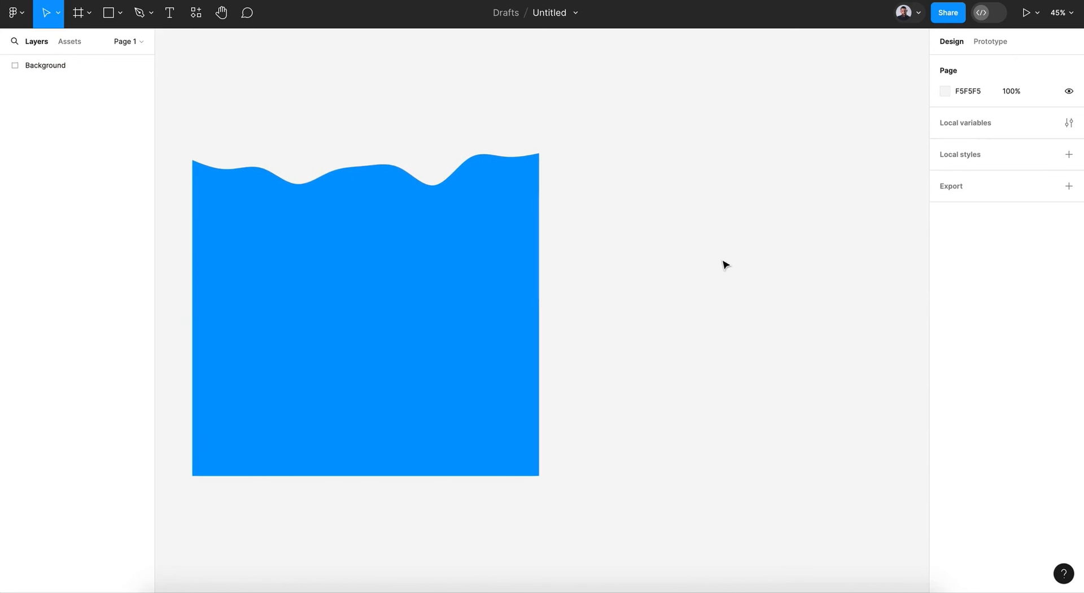
pyautogui.click(198, 24)
pyautogui.click(259, 161)
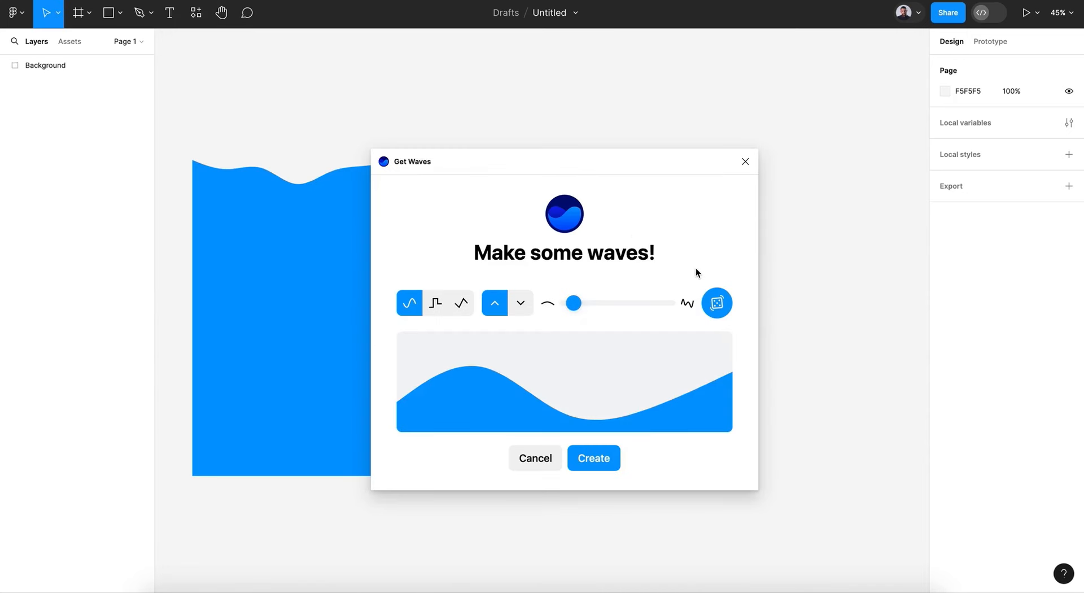
# Try several randomized smooth waves for the second shape at the default complexity.
pyautogui.click(717, 304)
pyautogui.click(717, 304)
pyautogui.click(717, 305)
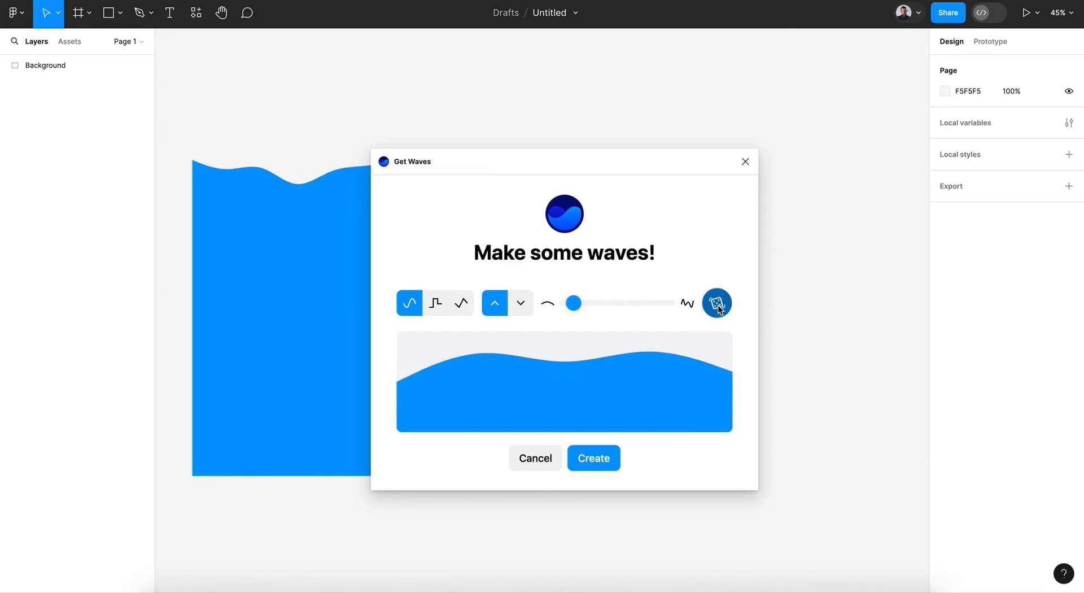
pyautogui.click(718, 305)
pyautogui.click(718, 305)
pyautogui.click(717, 305)
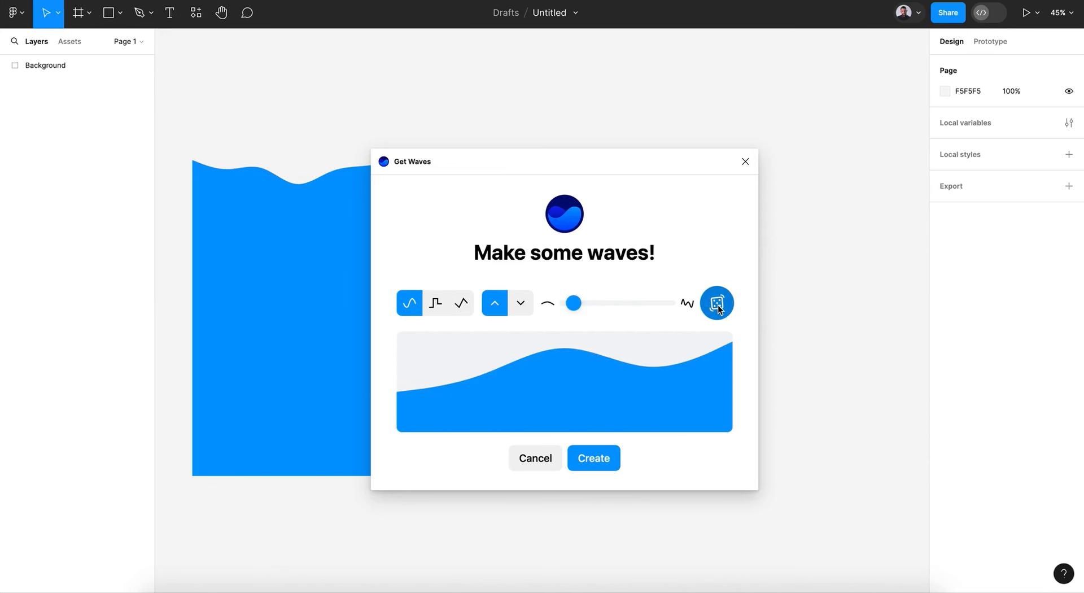
pyautogui.click(717, 305)
pyautogui.click(717, 305)
pyautogui.click(717, 305)
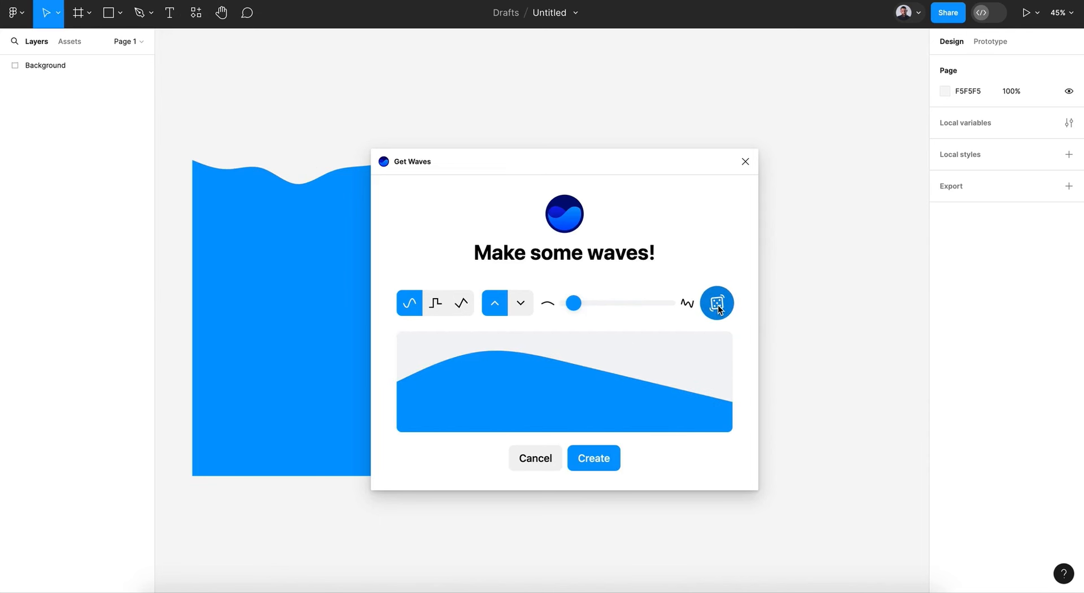
pyautogui.click(717, 305)
# Create a randomized wave with higher complexity and place it to the right of the Background shape, aligned with its top.
pyautogui.moveTo(575, 305); pyautogui.dragTo(588, 304)
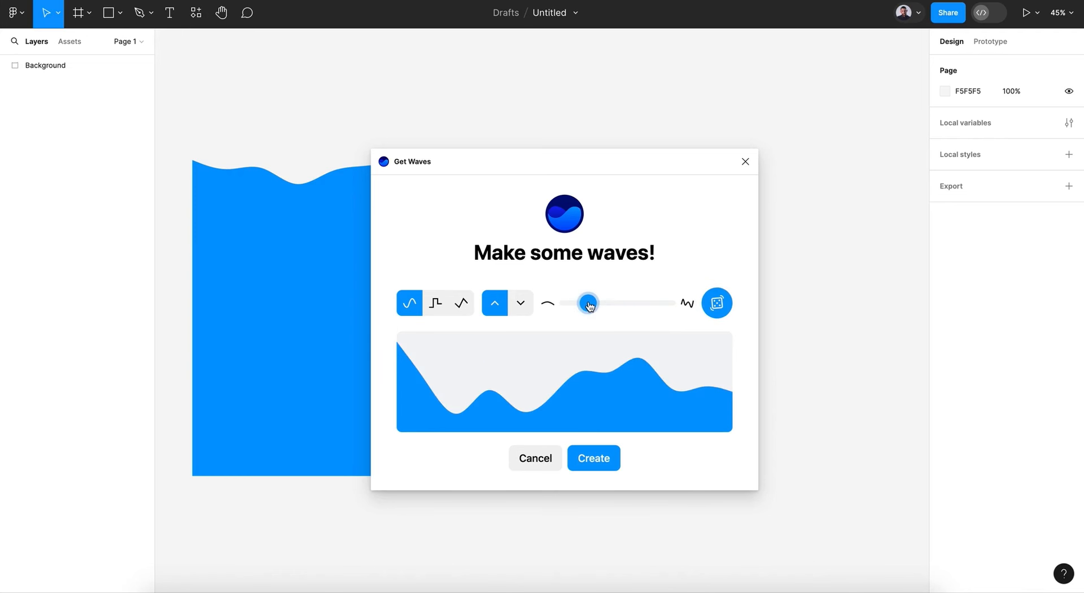
pyautogui.click(709, 311)
pyautogui.click(601, 446)
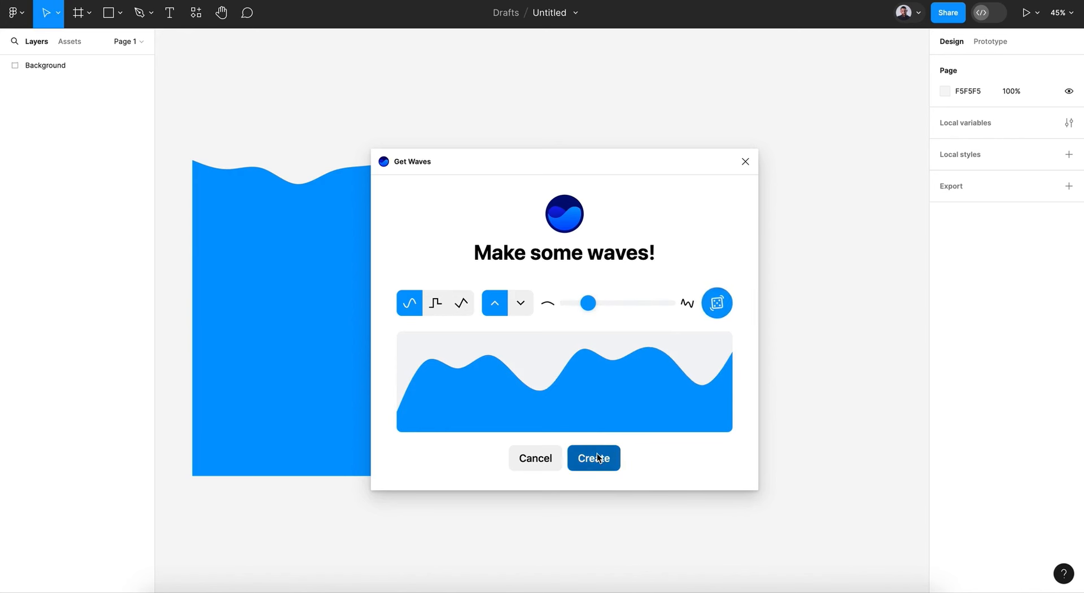
pyautogui.moveTo(652, 305); pyautogui.dragTo(799, 198)
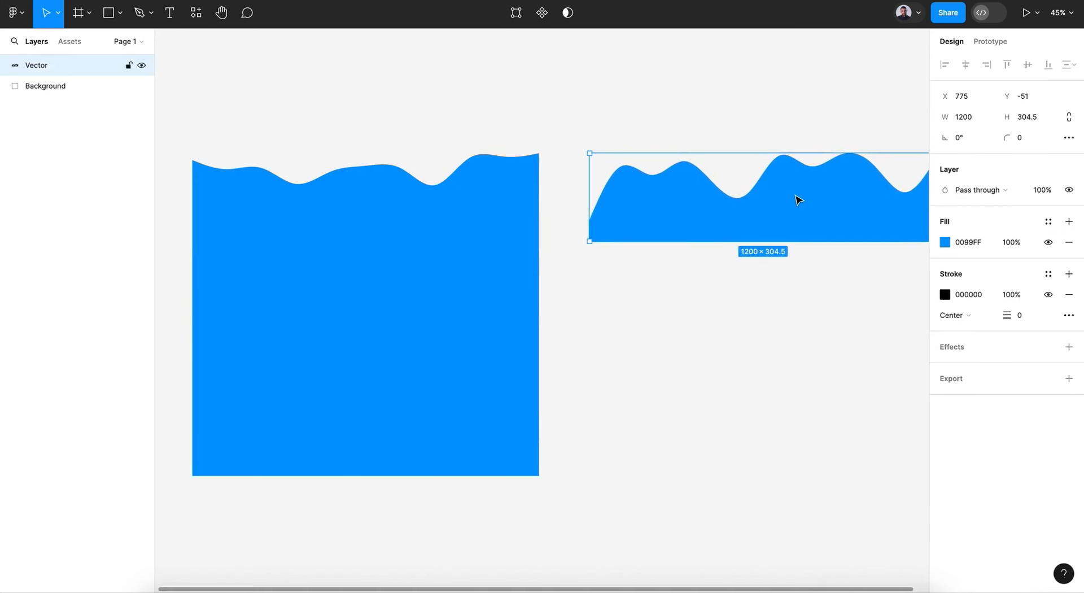
# Draw a 1200 × 1000 rectangle directly below the second wave and fill it with blue 0099FF.
pyautogui.hscroll(5, 798, 199)
pyautogui.click(108, 21)
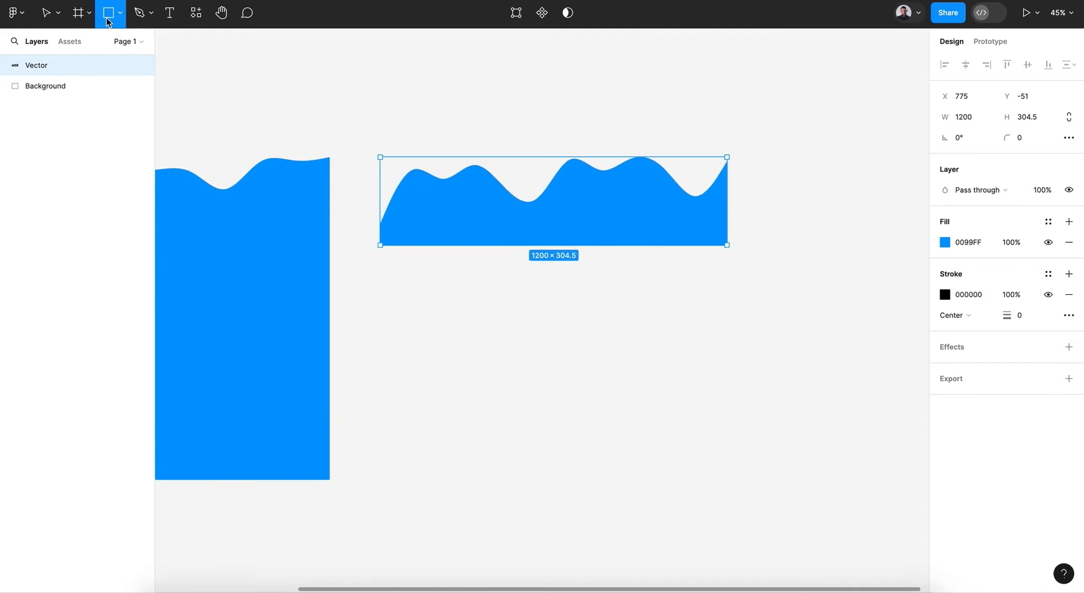
pyautogui.moveTo(380, 245); pyautogui.dragTo(729, 535)
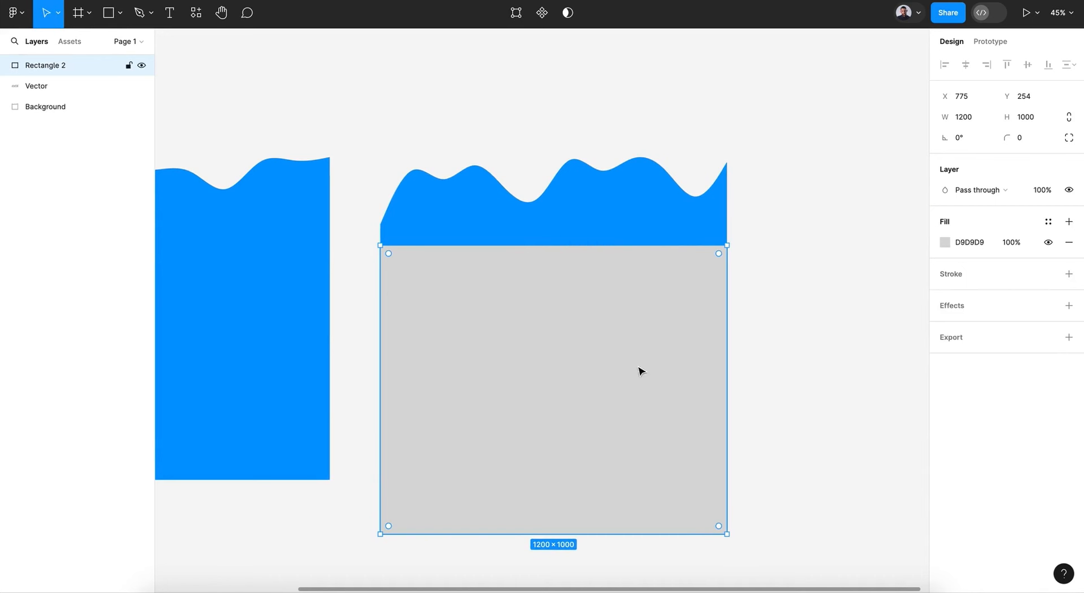
pyautogui.click(945, 243)
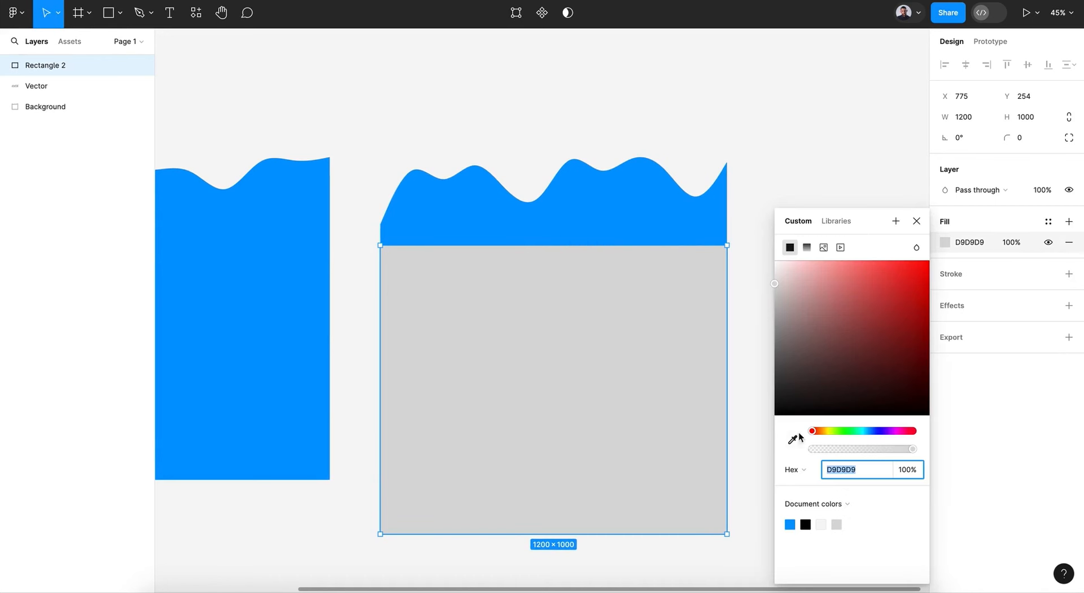
pyautogui.click(790, 525)
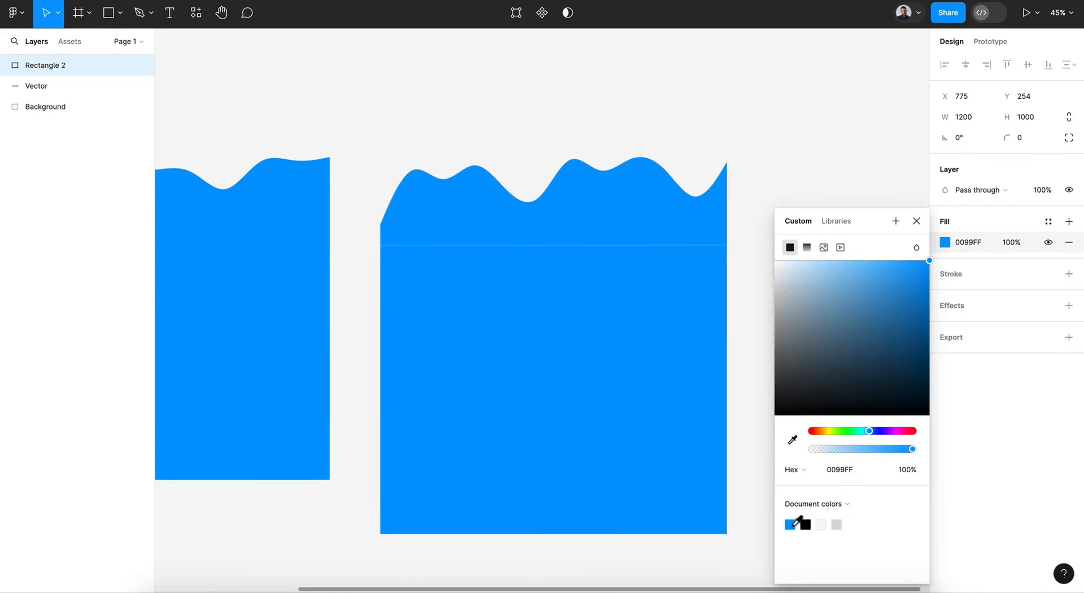
pyautogui.click(916, 222)
# Overlap the rectangle slightly with the wave above it and merge the two shapes with Union.
pyautogui.click(779, 160)
pyautogui.moveTo(779, 160); pyautogui.dragTo(599, 381)
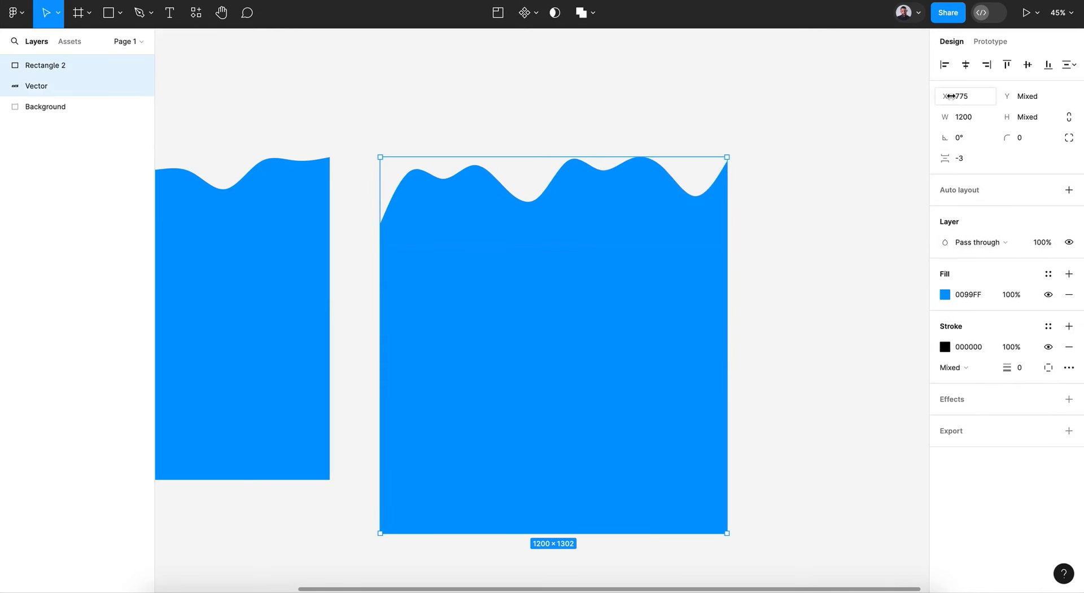
pyautogui.click(581, 12)
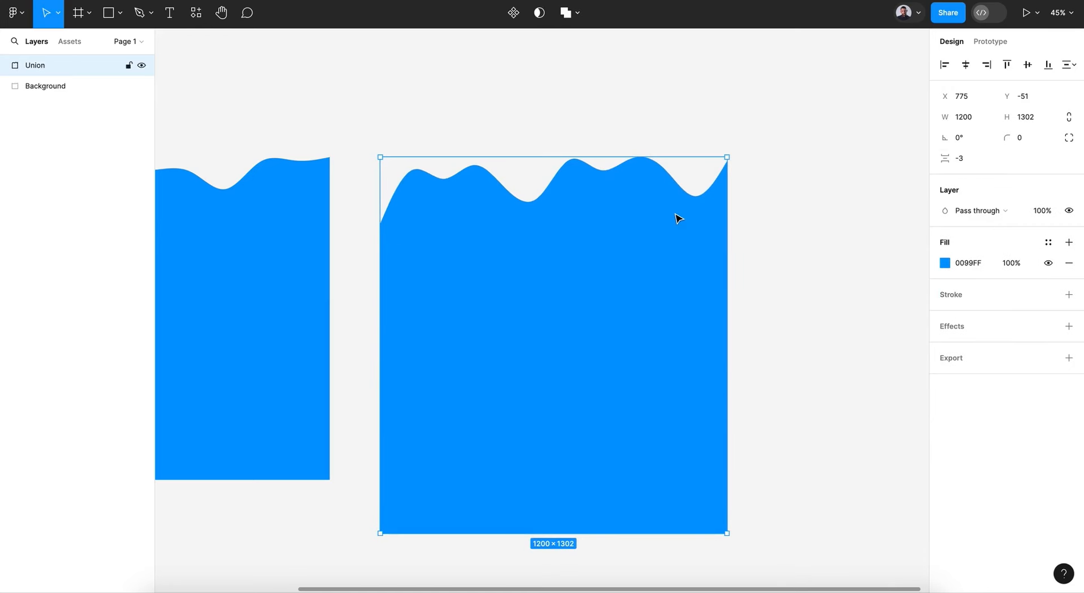
# Draw a square frame above the two wave shapes and resize it to about 699 × 699.
pyautogui.hscroll(-5, 677, 219)
pyautogui.scroll(-3, 721, 218)
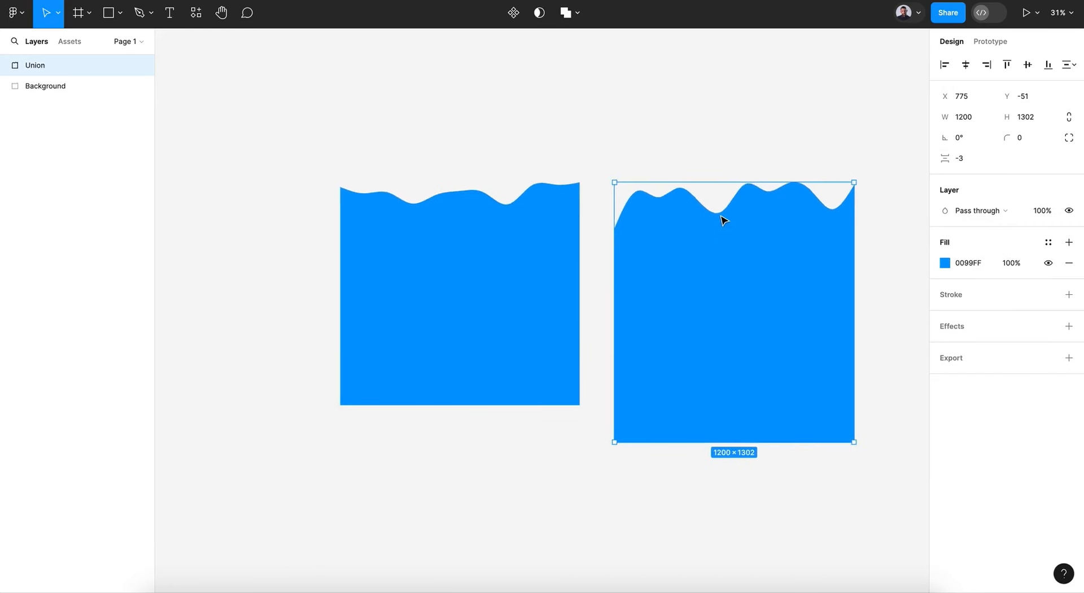
pyautogui.scroll(5, 723, 220)
pyautogui.hscroll(2, 723, 219)
pyautogui.click(75, 17)
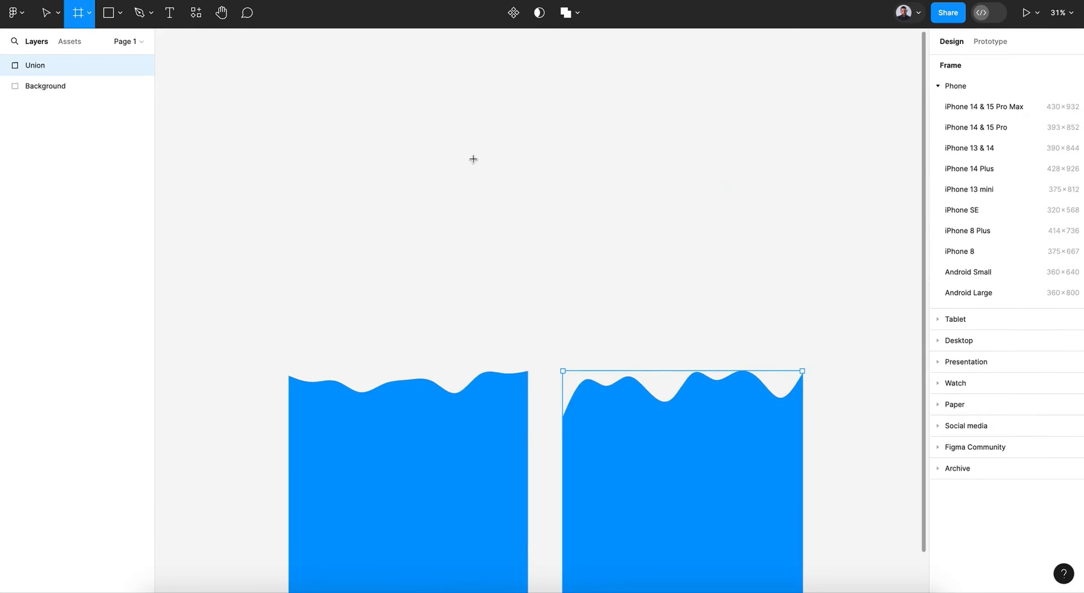
pyautogui.moveTo(408, 150); pyautogui.dragTo(580, 321)
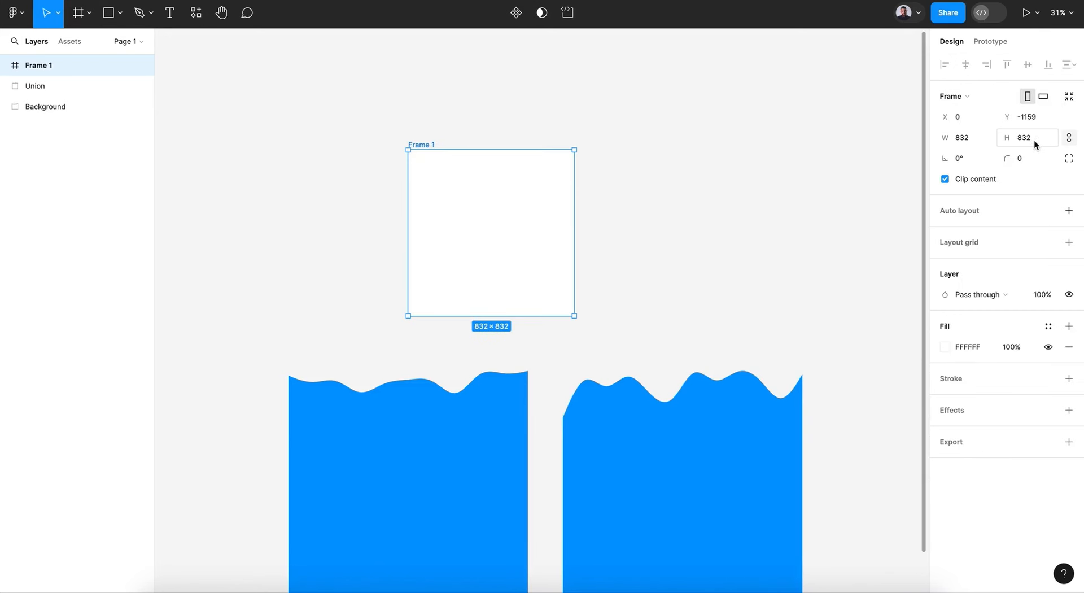
pyautogui.moveTo(574, 313); pyautogui.dragTo(548, 279)
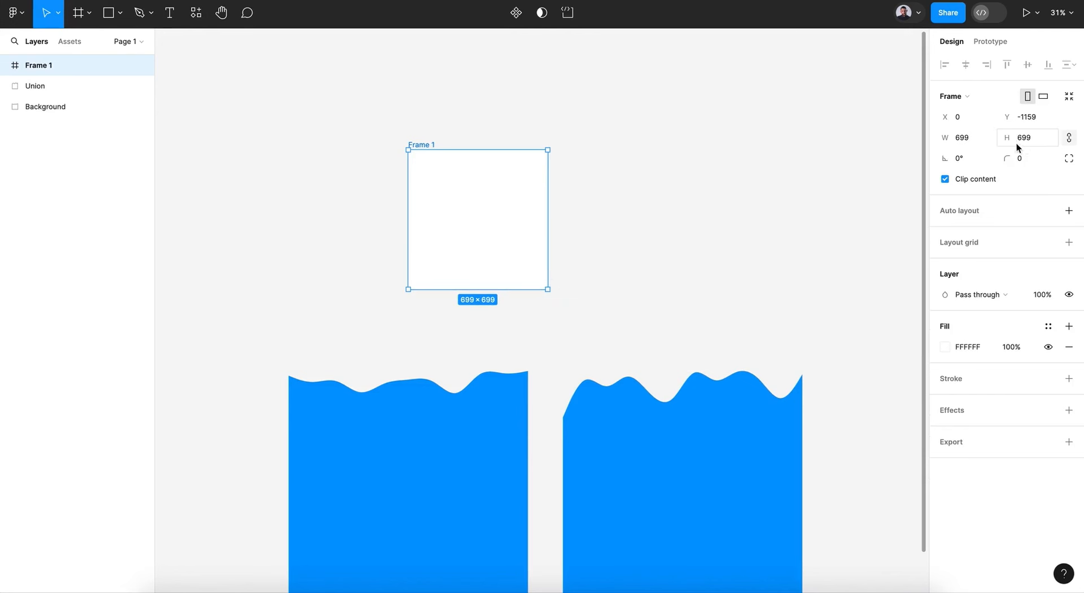
# Make the frame circular with a corner radius of 700 and set its size to 700 × 700.
pyautogui.scroll(5, 475, 207)
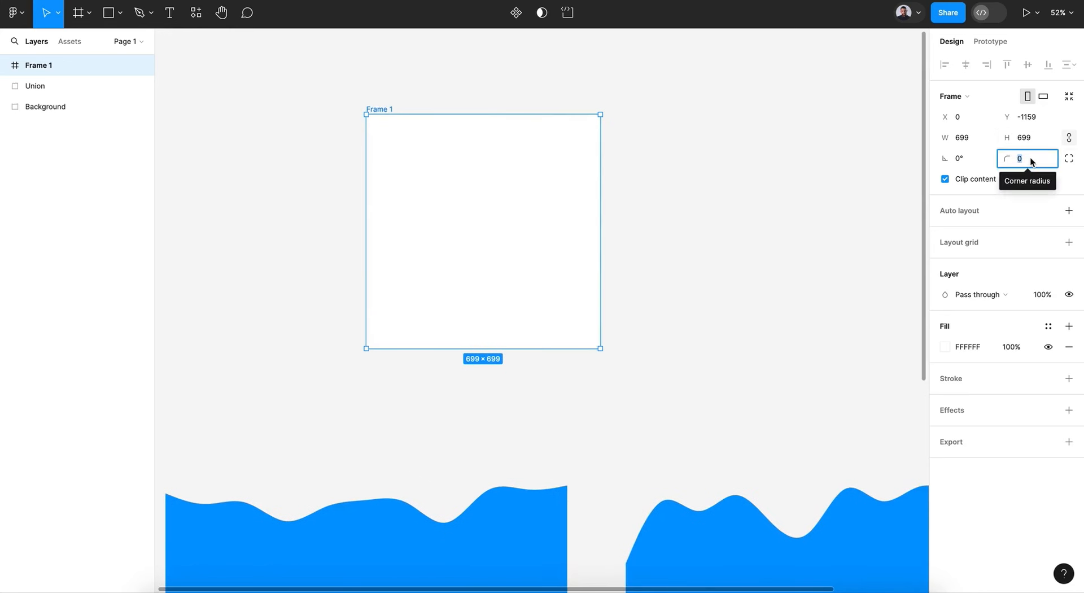
pyautogui.write('500')
pyautogui.press('Return')
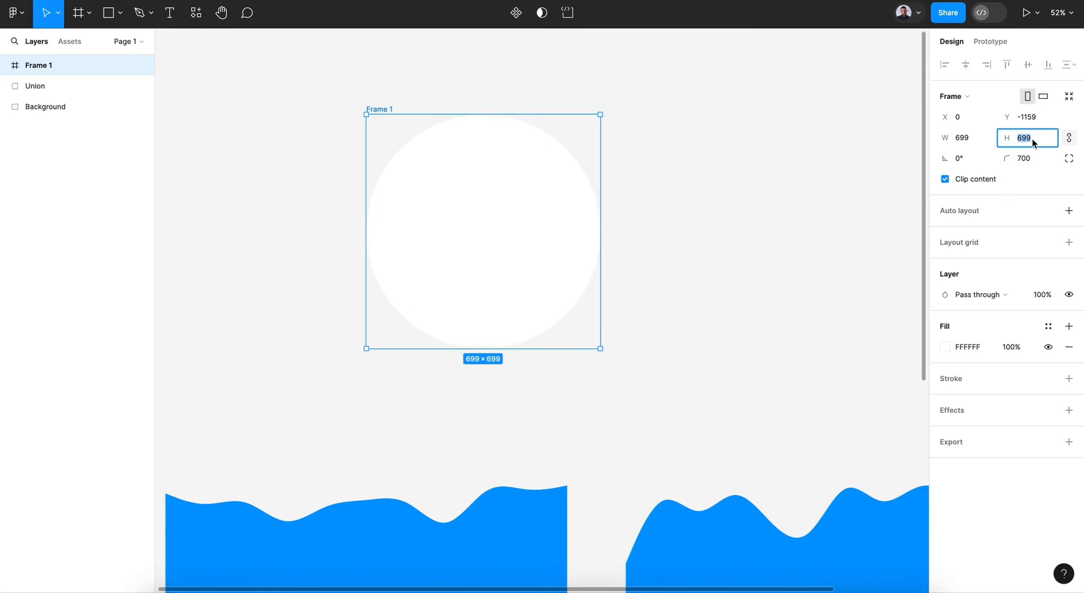
pyautogui.write('700')
pyautogui.click(970, 141)
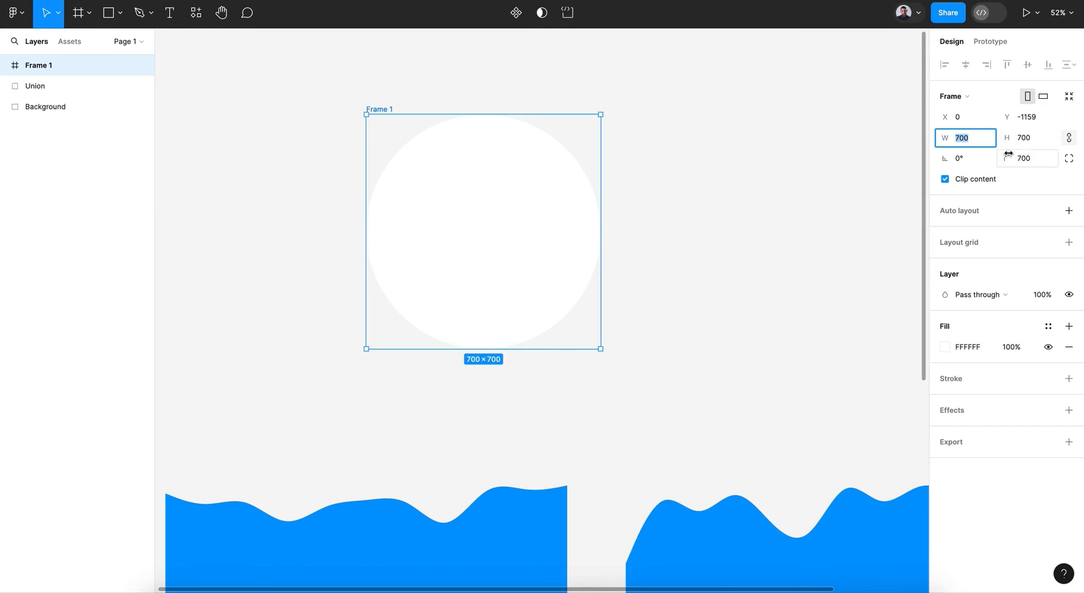
pyautogui.click(730, 232)
# Change the Background shape's fill to magenta CA0770.
pyautogui.scroll(-2, 731, 231)
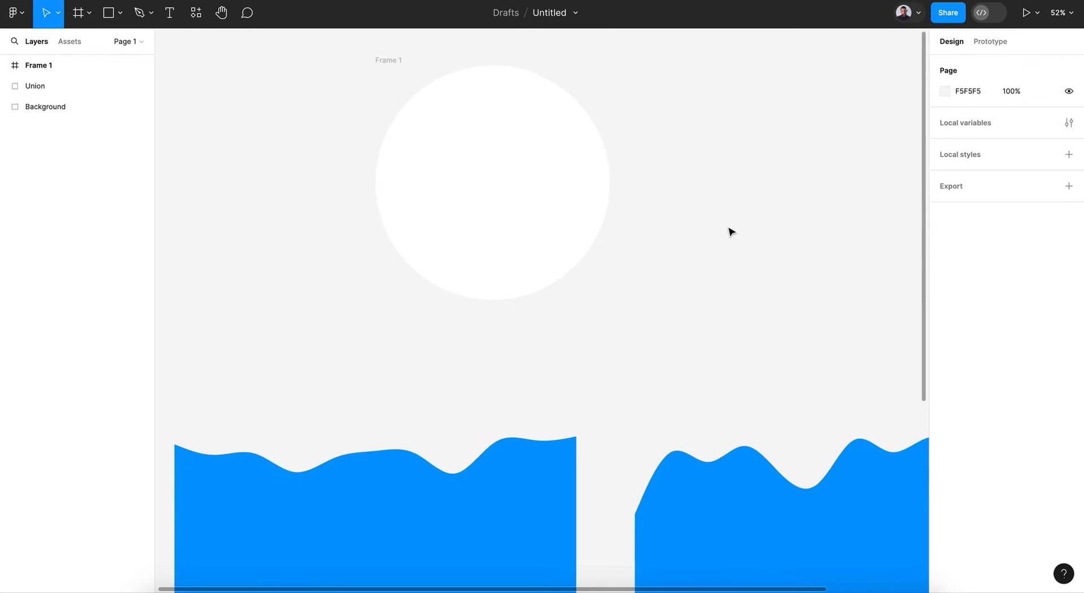
pyautogui.scroll(-5, 730, 232)
pyautogui.hscroll(3, 730, 233)
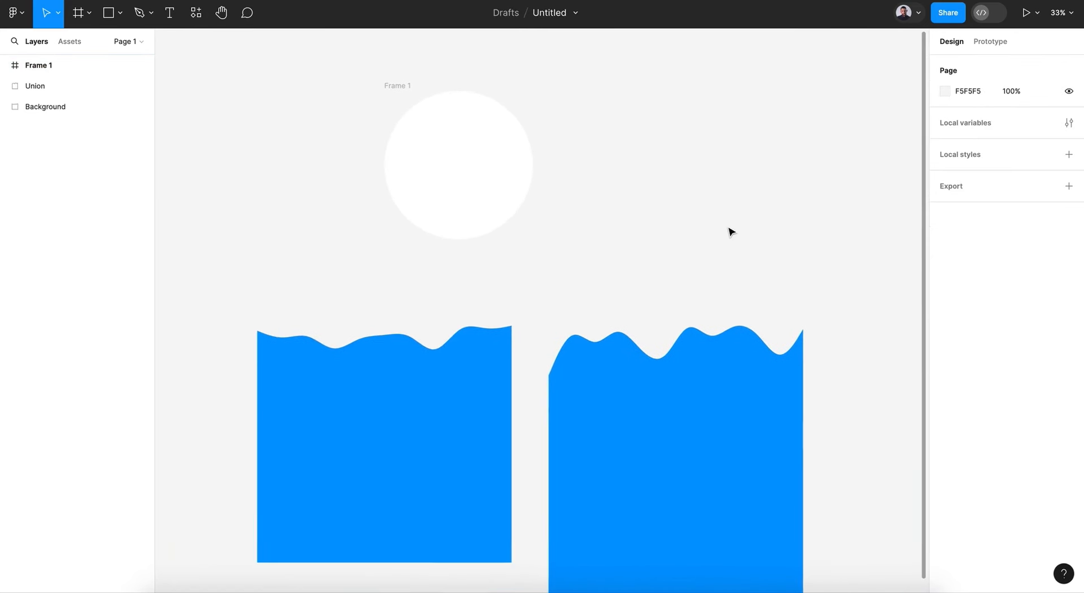
pyautogui.click(396, 449)
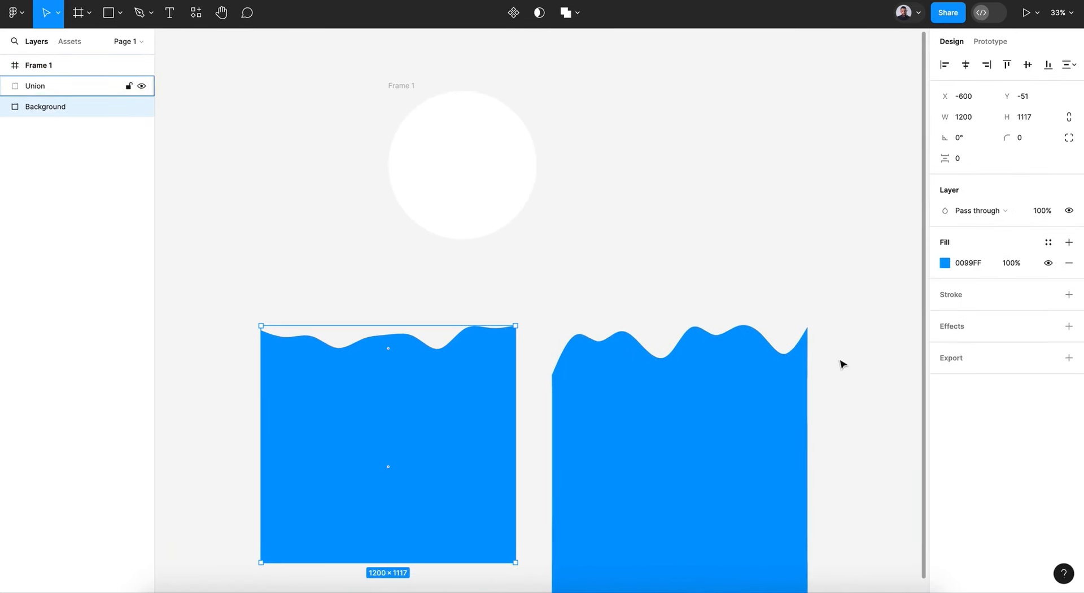
pyautogui.click(947, 264)
pyautogui.moveTo(880, 431); pyautogui.dragTo(905, 433)
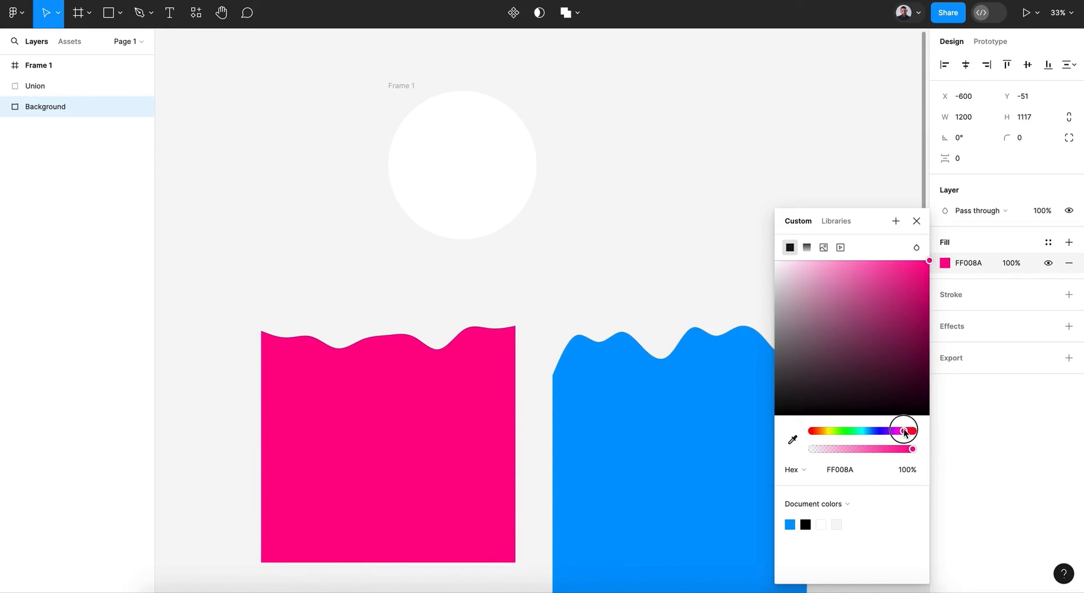
pyautogui.moveTo(924, 311); pyautogui.dragTo(924, 294)
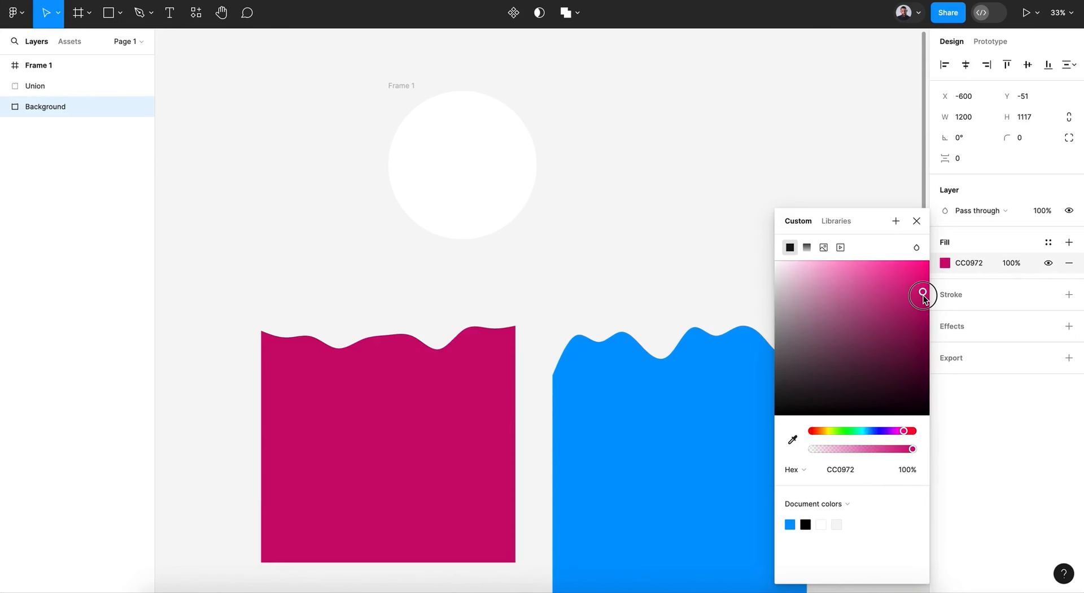
# Move the Background shape into the circular frame, with its wave crossing the lower part at about X -16, Y 414.
pyautogui.moveTo(413, 337); pyautogui.dragTo(442, 220)
pyautogui.moveTo(465, 178); pyautogui.dragTo(476, 207)
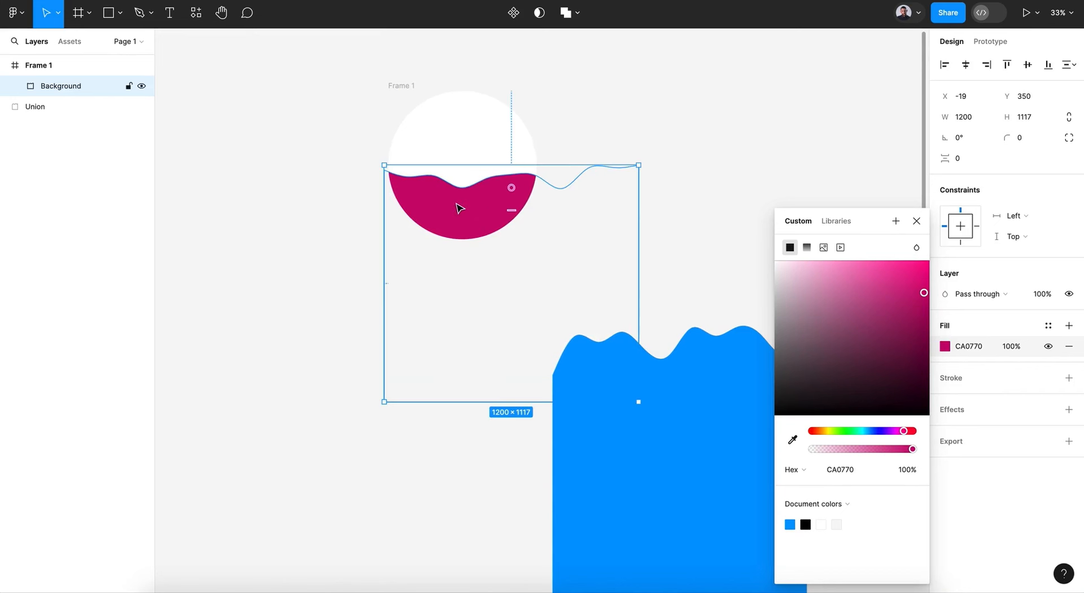
pyautogui.moveTo(431, 201); pyautogui.dragTo(428, 214)
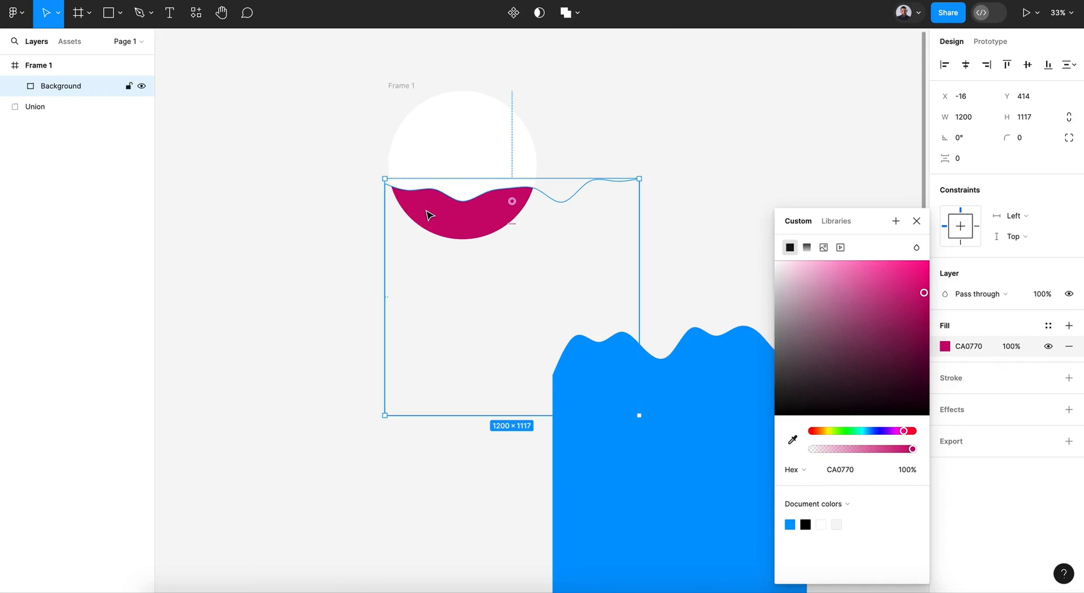
# Move the blue Union shape into the circular frame in front of the Background and rename its layer forground.
pyautogui.click(734, 424)
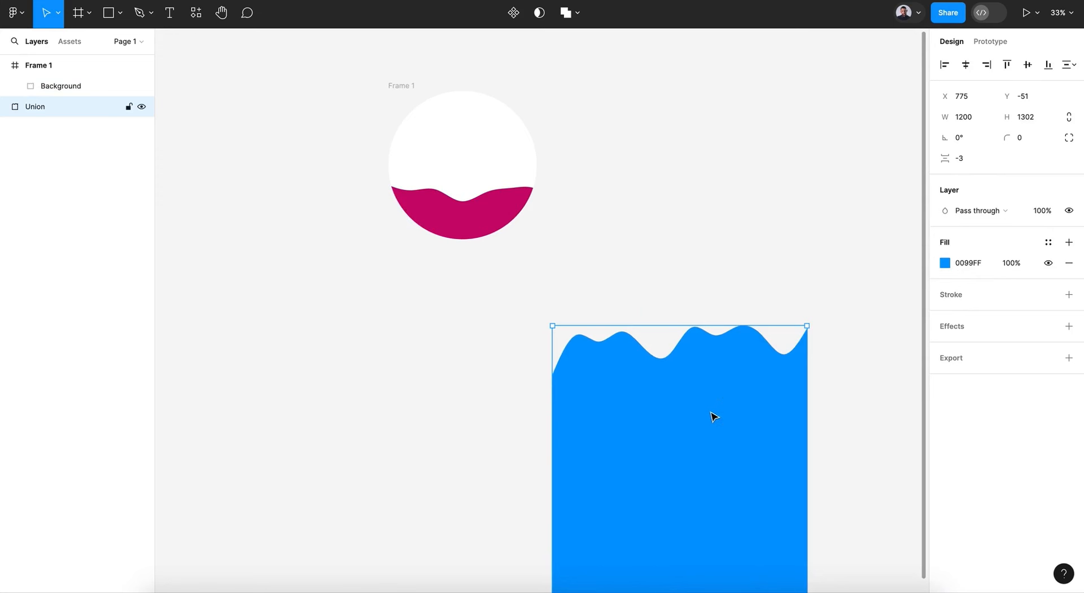
pyautogui.moveTo(711, 417); pyautogui.dragTo(505, 211)
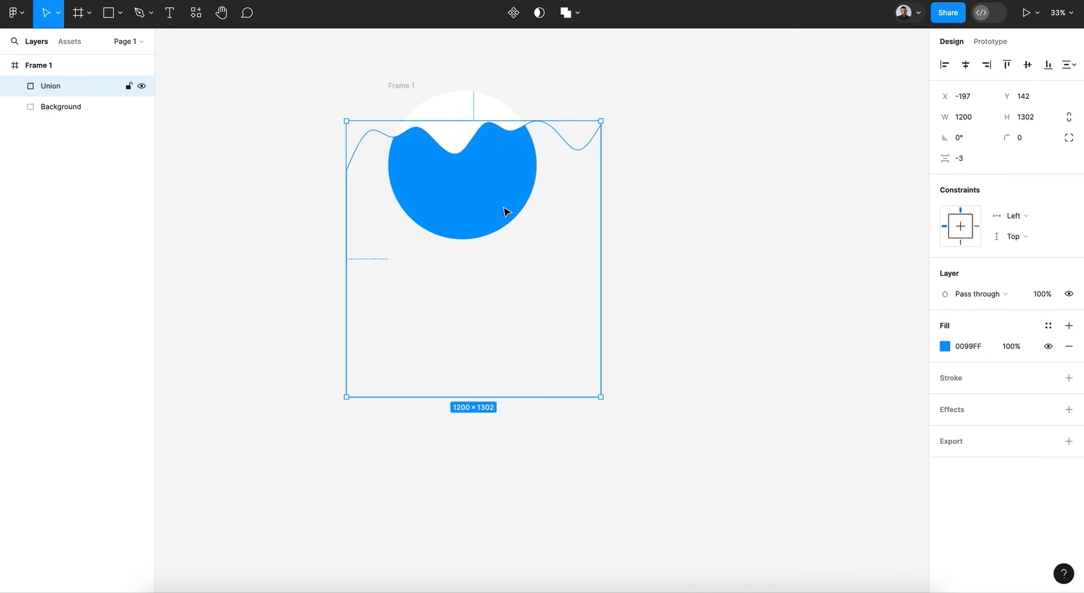
pyautogui.doubleClick(70, 87)
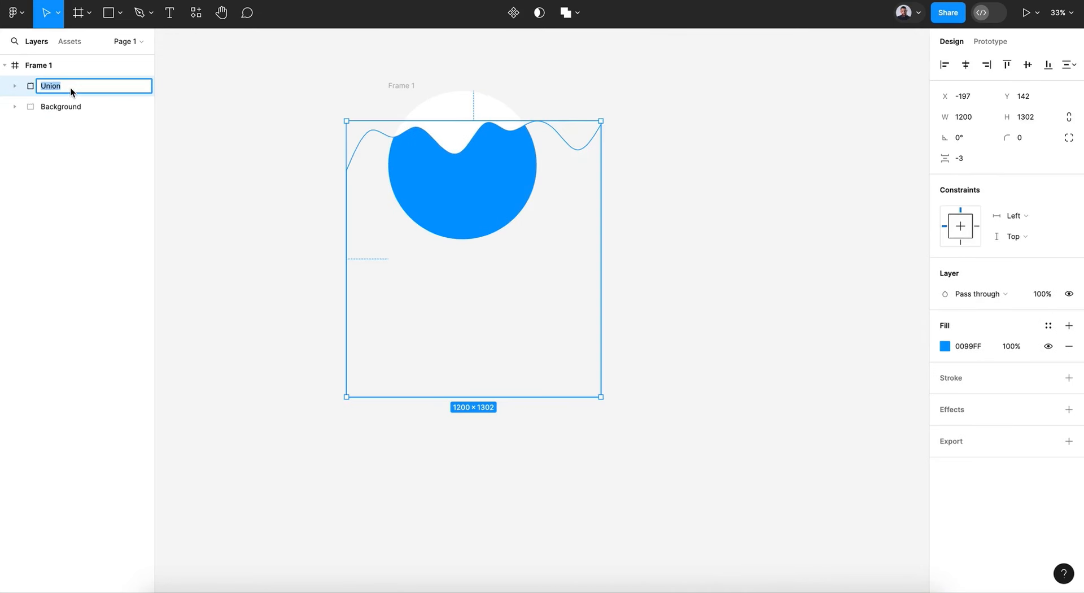
pyautogui.write('forground')
pyautogui.press('Return')
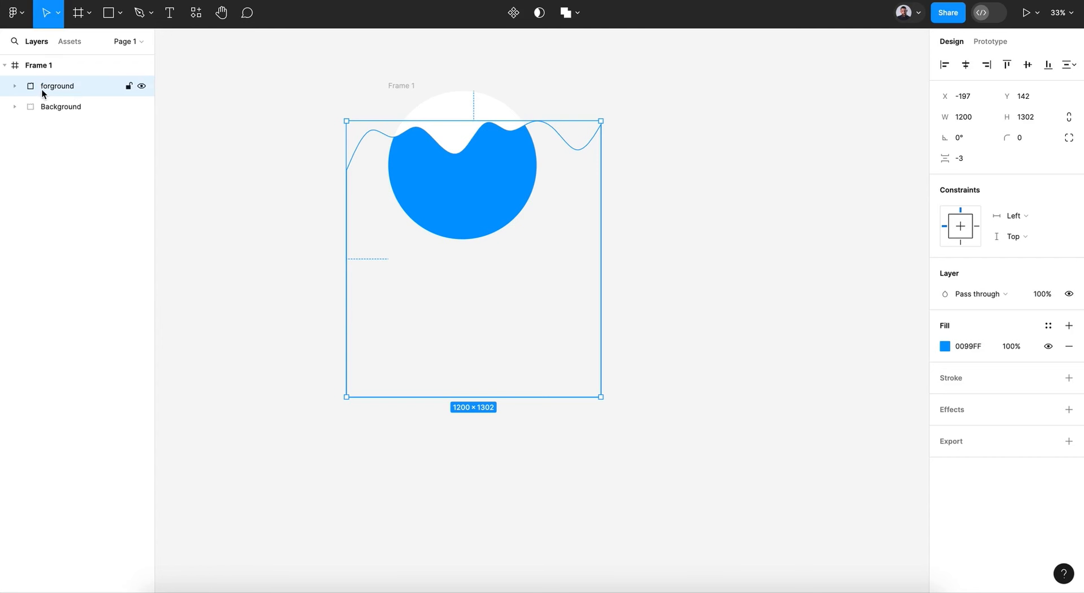
# Nudge the forground shape down to Y 412 so part of the magenta Background wave shows behind it.
pyautogui.hotkey('shift', 'Down')
pyautogui.hotkey('shift', 'Down')
pyautogui.hotkey('shift', 'Down')
pyautogui.hotkey('shift', 'Down')
pyautogui.hotkey('shift', 'Down')
pyautogui.hotkey('shift', 'Down')
pyautogui.hotkey('shift', 'Down')
pyautogui.hotkey('shift', 'Down')
pyautogui.hotkey('shift', 'Down')
pyautogui.hotkey('shift', 'Down')
pyautogui.hotkey('shift', 'Down')
pyautogui.hotkey('shift', 'Down')
pyautogui.hotkey('shift', 'Down')
pyautogui.hotkey('shift', 'Down')
pyautogui.hotkey('shift', 'Down')
pyautogui.hotkey('shift', 'Down')
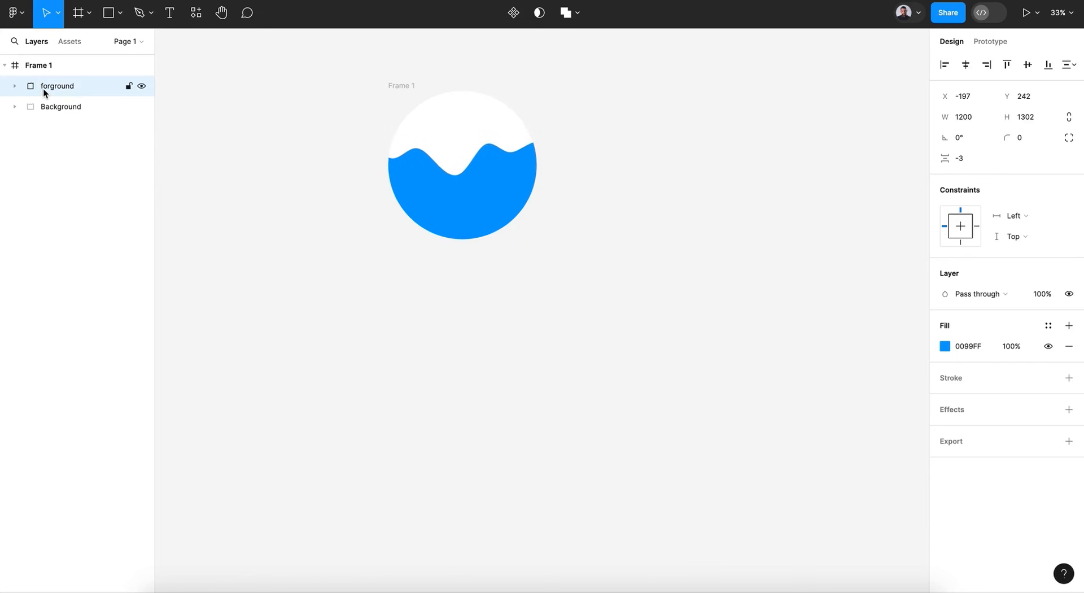
pyautogui.hotkey('shift', 'Down')
pyautogui.hotkey('shift', 'Down')
pyautogui.hotkey('shift', 'Down')
pyautogui.hotkey('shift', 'Down')
pyautogui.hotkey('shift', 'Down')
pyautogui.hotkey('shift', 'Down')
pyautogui.hotkey('shift', 'Down')
pyautogui.hotkey('shift', 'Down')
pyautogui.hotkey('shift', 'Down')
pyautogui.hotkey('shift', 'Down')
pyautogui.hotkey('shift', 'Down')
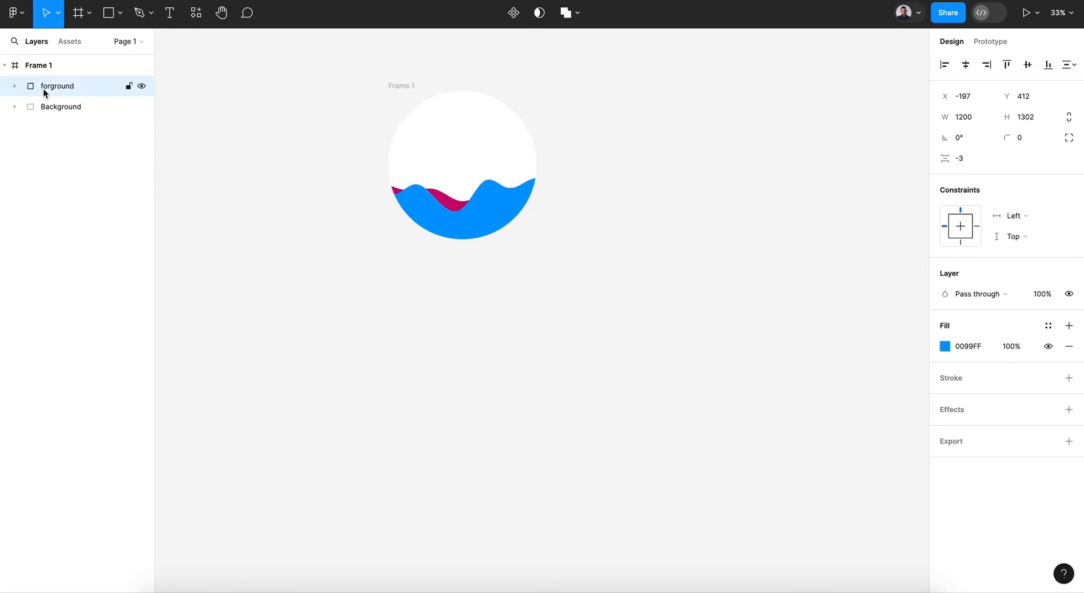
# Turn off content clipping for the frame and switch the forground shape's fill to a linear gradient.
pyautogui.click(392, 91)
pyautogui.click(945, 178)
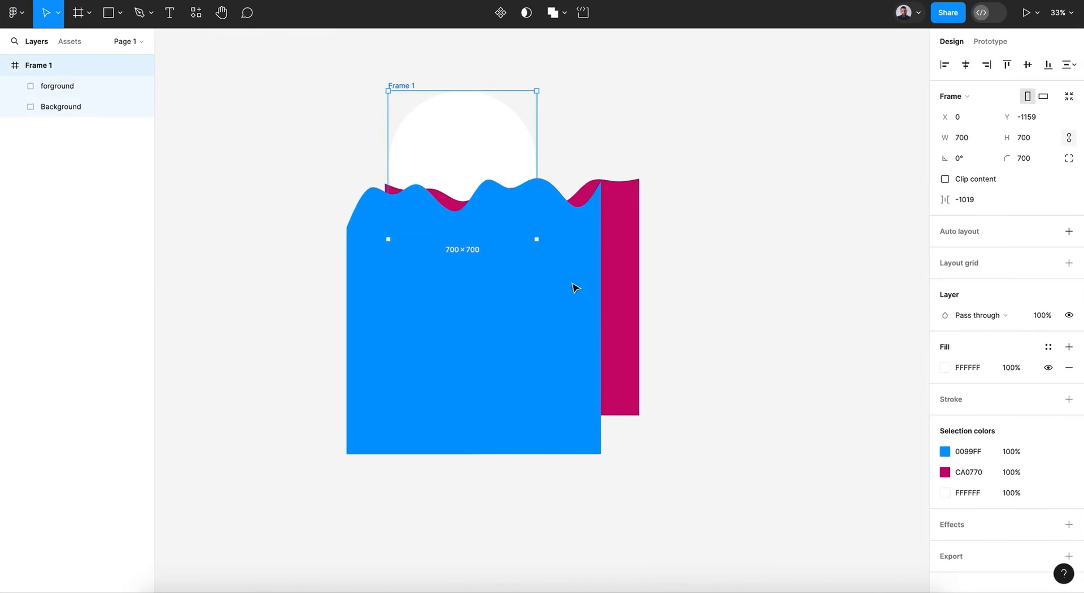
pyautogui.click(519, 325)
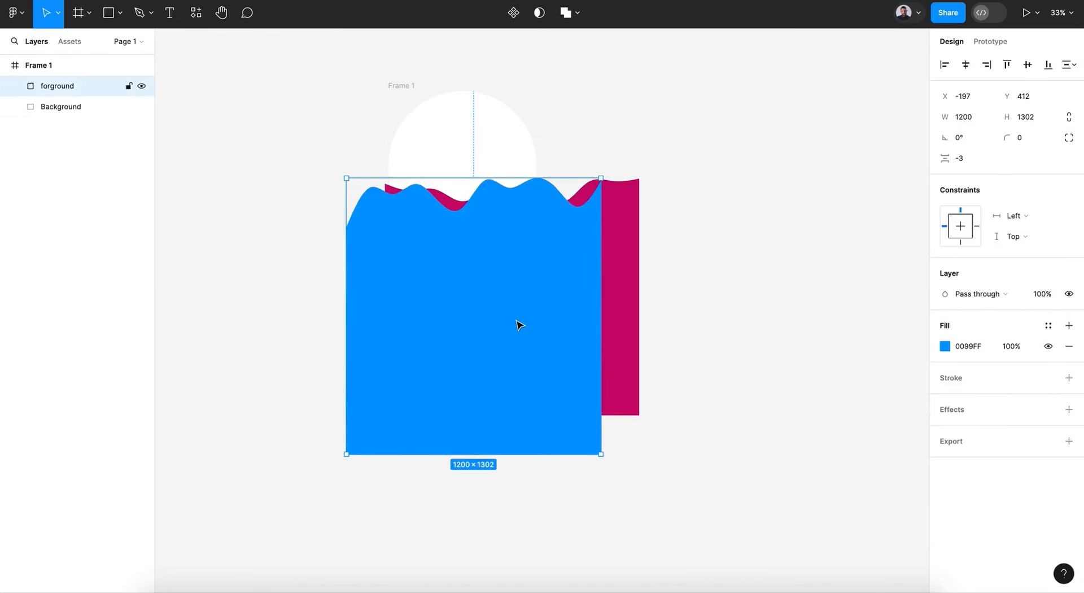
pyautogui.click(945, 346)
pyautogui.click(812, 246)
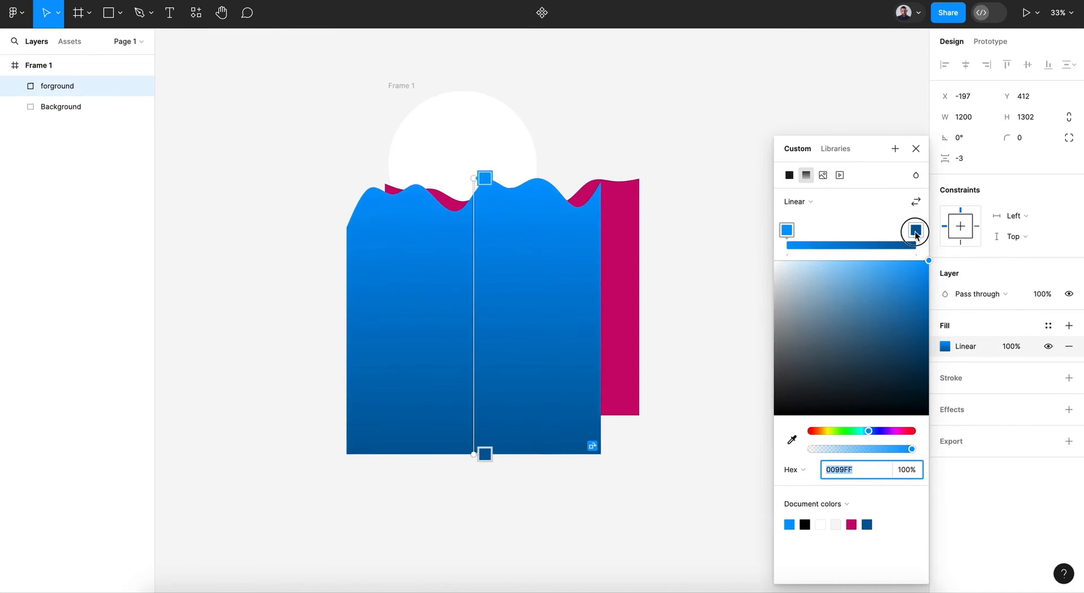
# Set the forground gradient's end stop to blue 0099FF and its start stop to pink FF006B.
pyautogui.click(916, 230)
pyautogui.moveTo(922, 282); pyautogui.dragTo(930, 260)
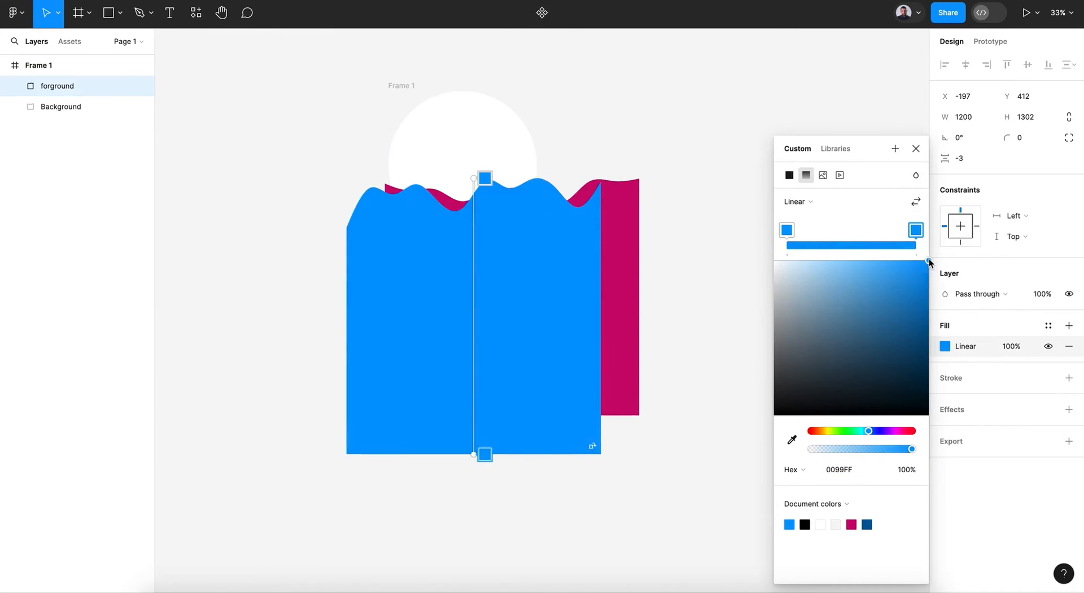
pyautogui.click(789, 231)
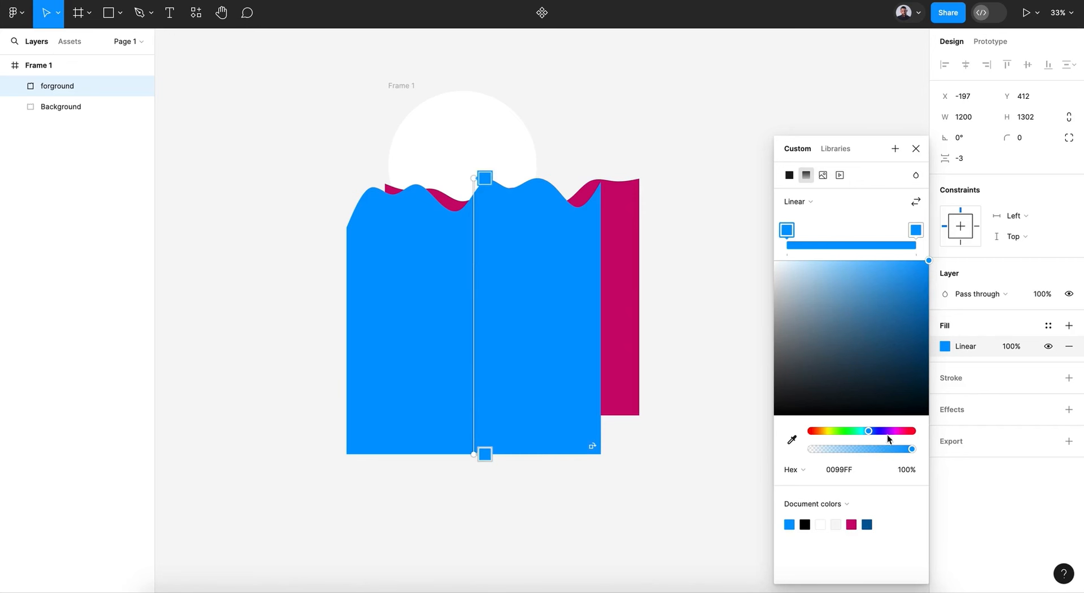
pyautogui.moveTo(883, 432); pyautogui.dragTo(906, 433)
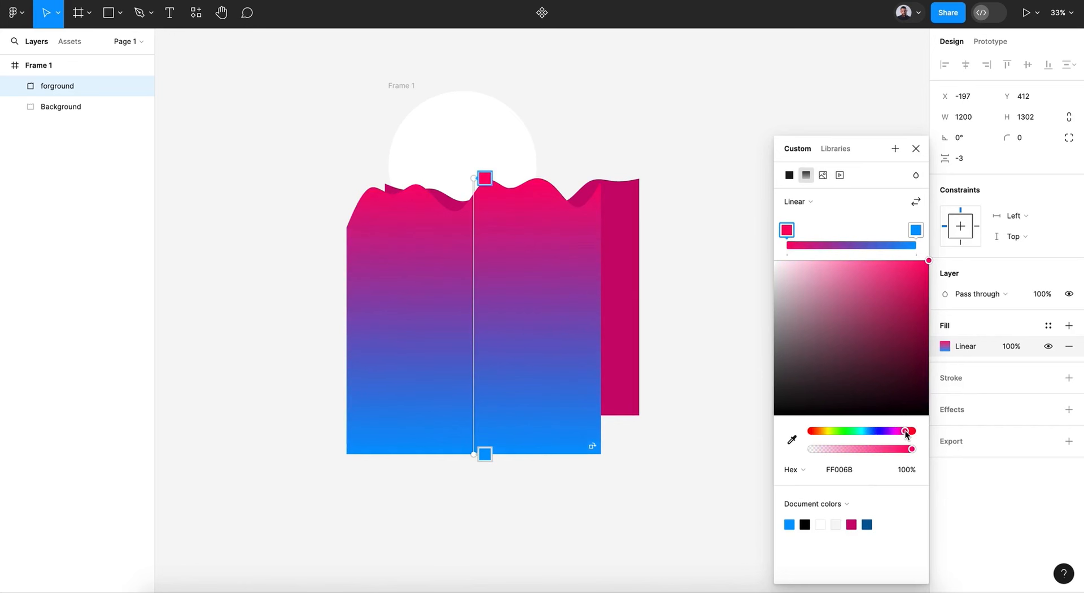
# Keep the blue stop at the gradient's end and add a third stop halfway between pink and blue.
pyautogui.click(844, 242)
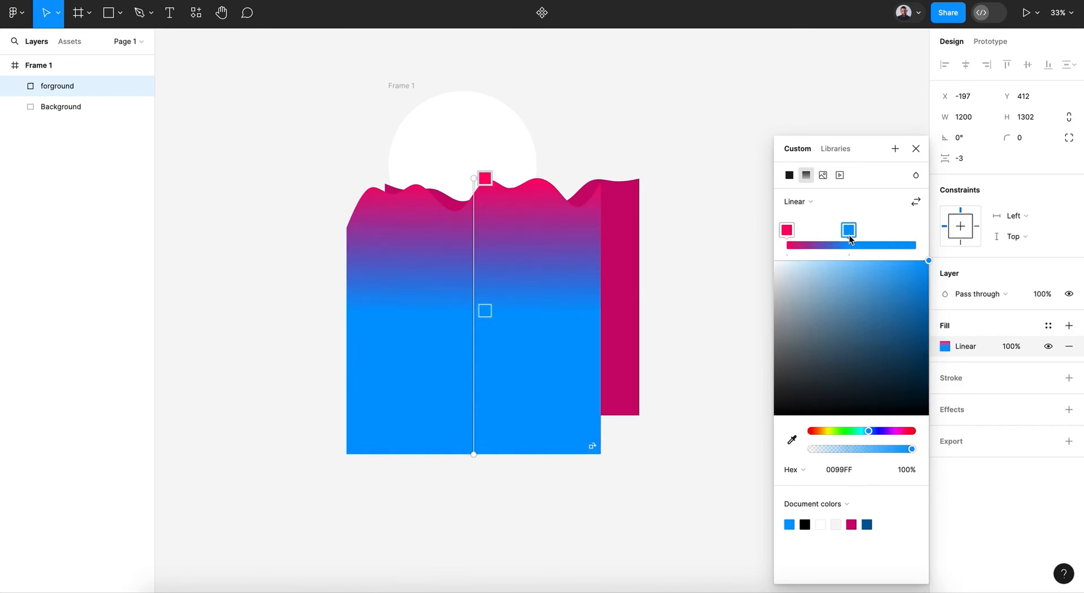
pyautogui.moveTo(850, 235); pyautogui.dragTo(940, 232)
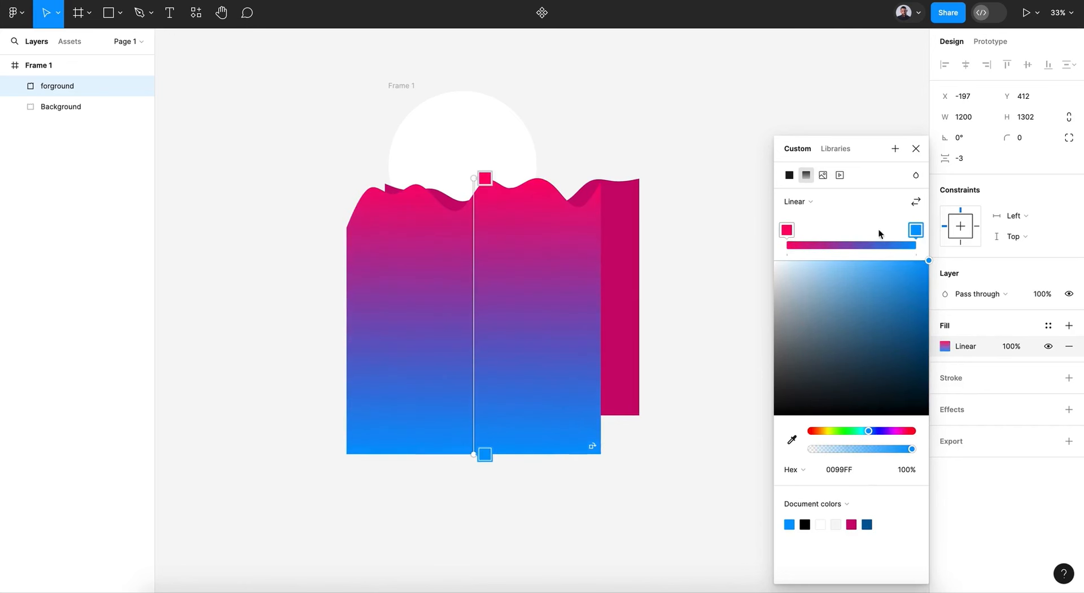
pyautogui.moveTo(855, 236)
pyautogui.mouseDown()
pyautogui.moveTo(846, 233)
pyautogui.moveTo(854, 235)
pyautogui.mouseUp()
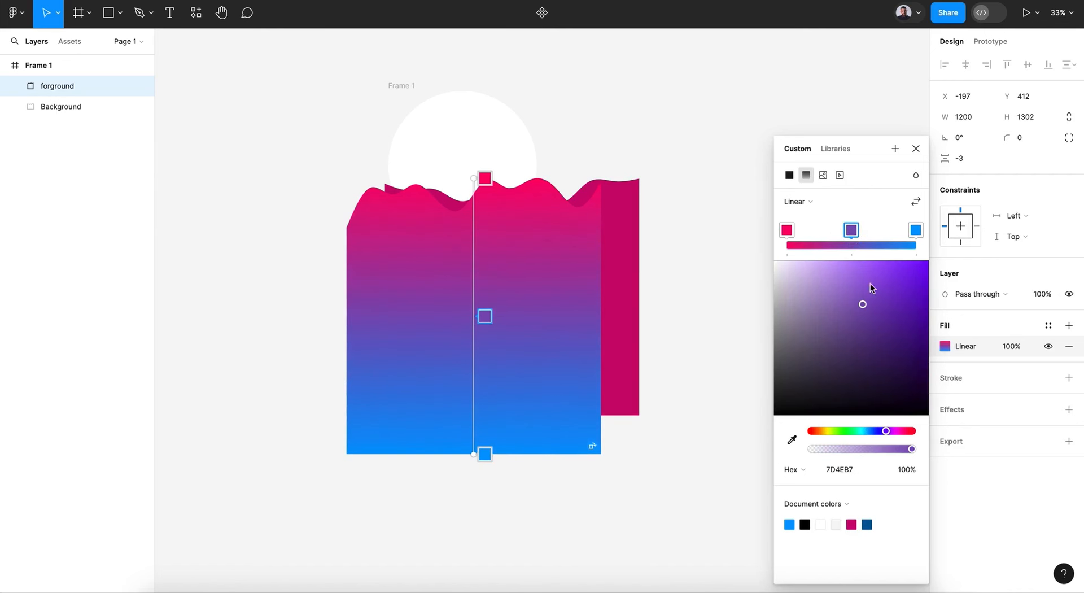
# Shift the hue of the forground gradient's middle stop to a pinker purple and close the colour settings.
pyautogui.moveTo(886, 432)
pyautogui.mouseDown()
pyautogui.moveTo(864, 432)
pyautogui.moveTo(895, 434)
pyautogui.mouseUp()
pyautogui.click(917, 148)
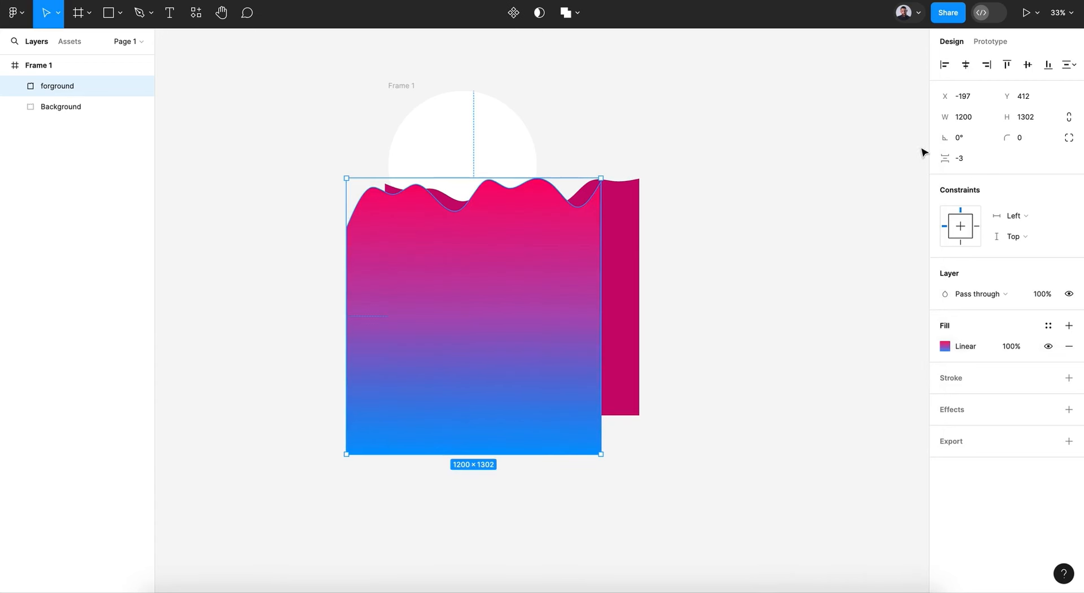
pyautogui.click(836, 226)
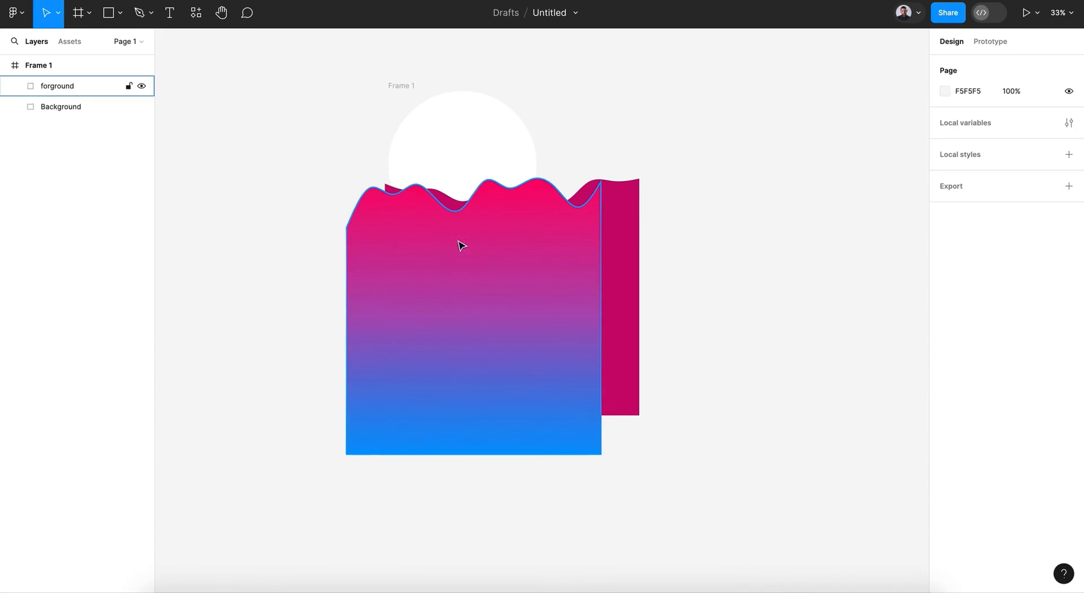
# Turn content clipping back on for Frame 1.
pyautogui.click(79, 86)
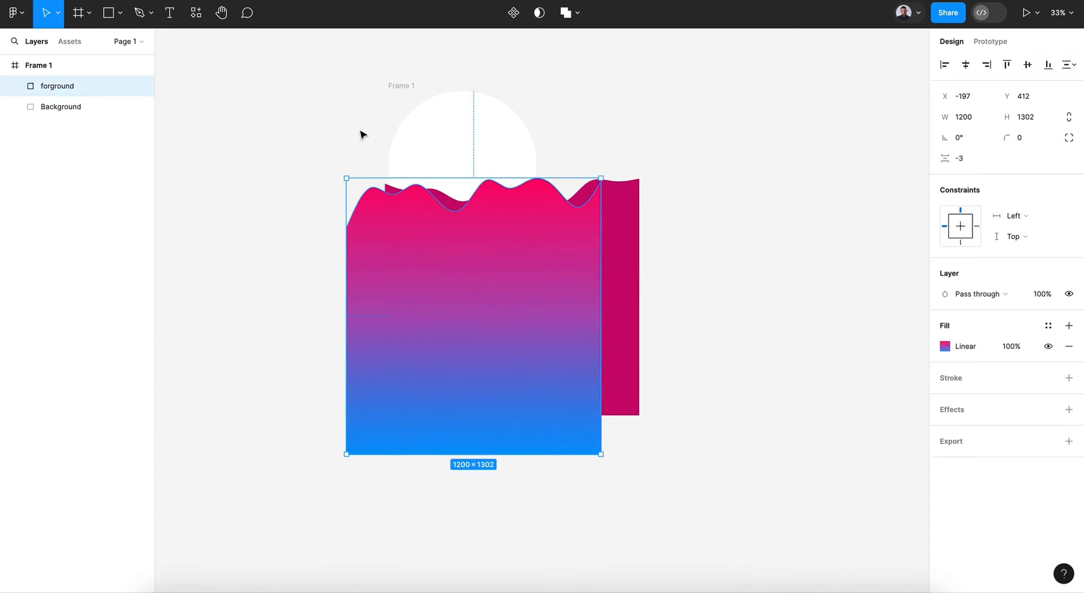
pyautogui.click(390, 86)
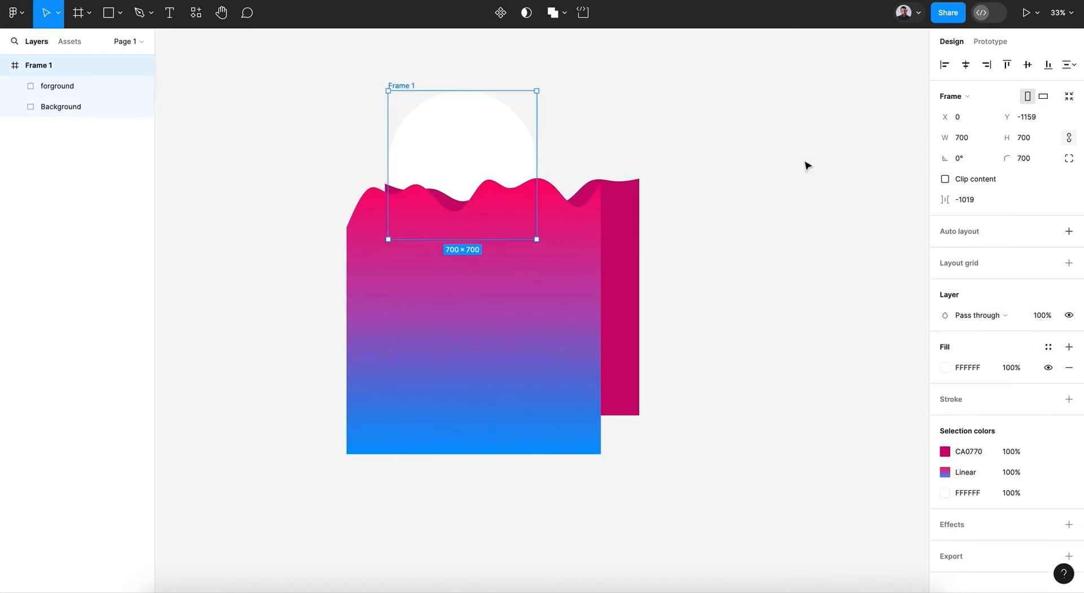
pyautogui.click(945, 179)
pyautogui.click(727, 265)
# Align the forground shape to the frame's right edge and the Background shape to its left edge.
pyautogui.click(497, 219)
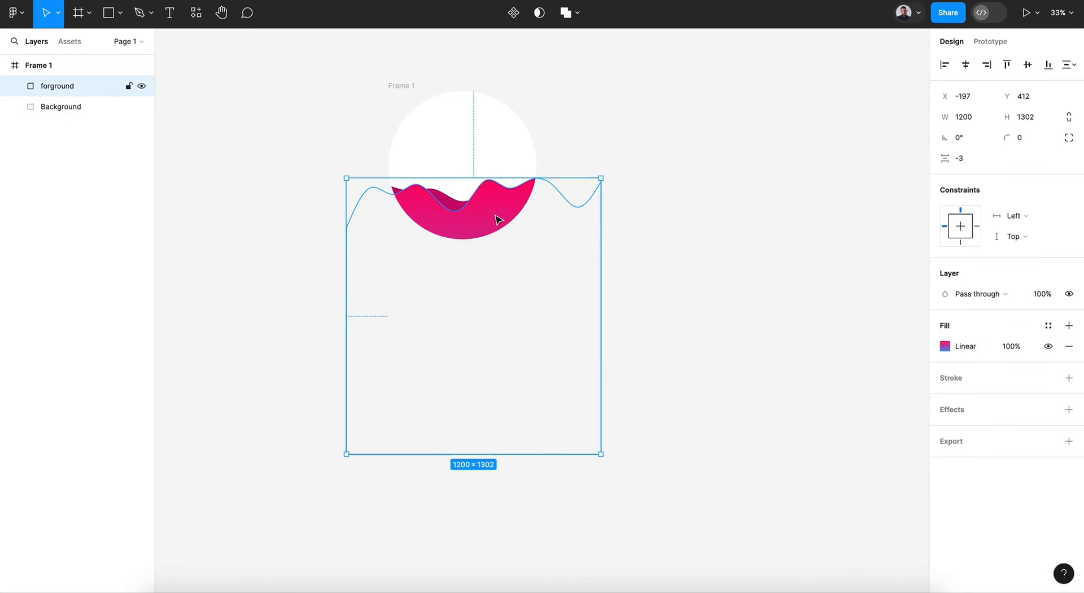
pyautogui.hotkey('shift', 'Right')
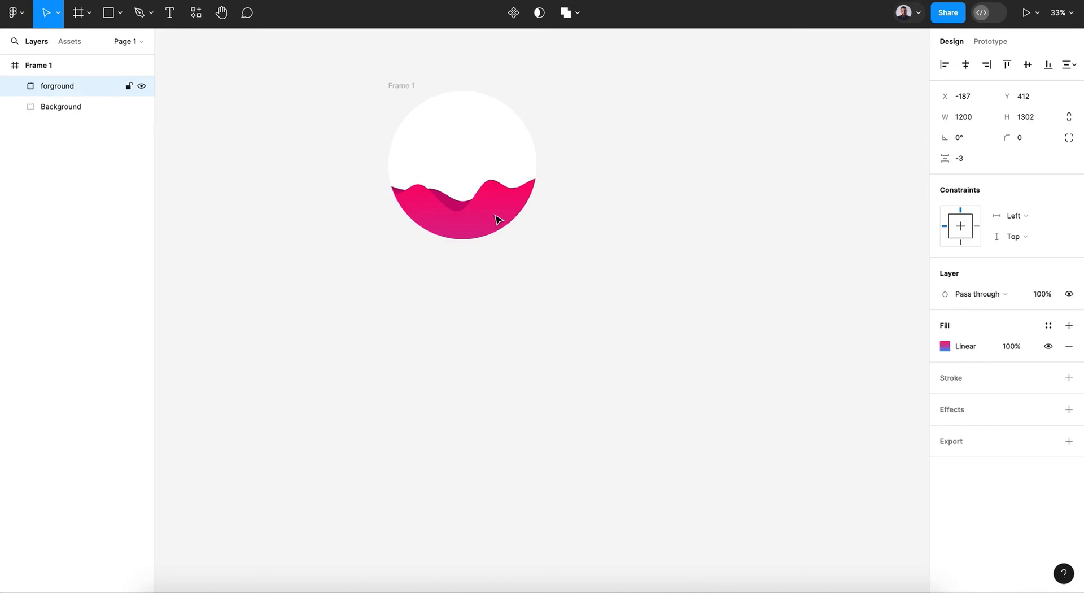
pyautogui.hotkey('shift', 'Left')
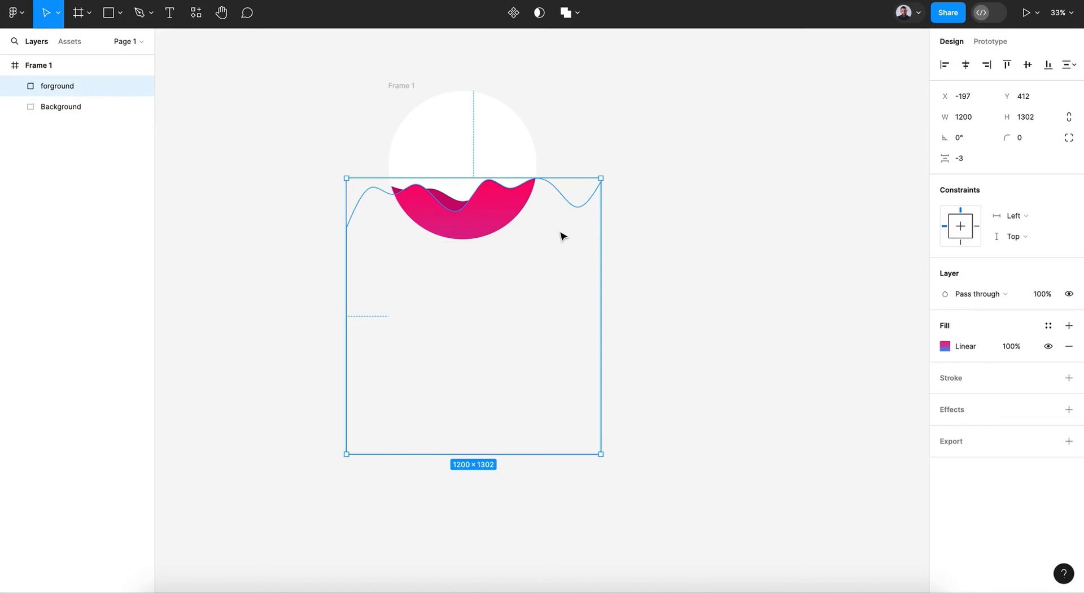
pyautogui.click(978, 69)
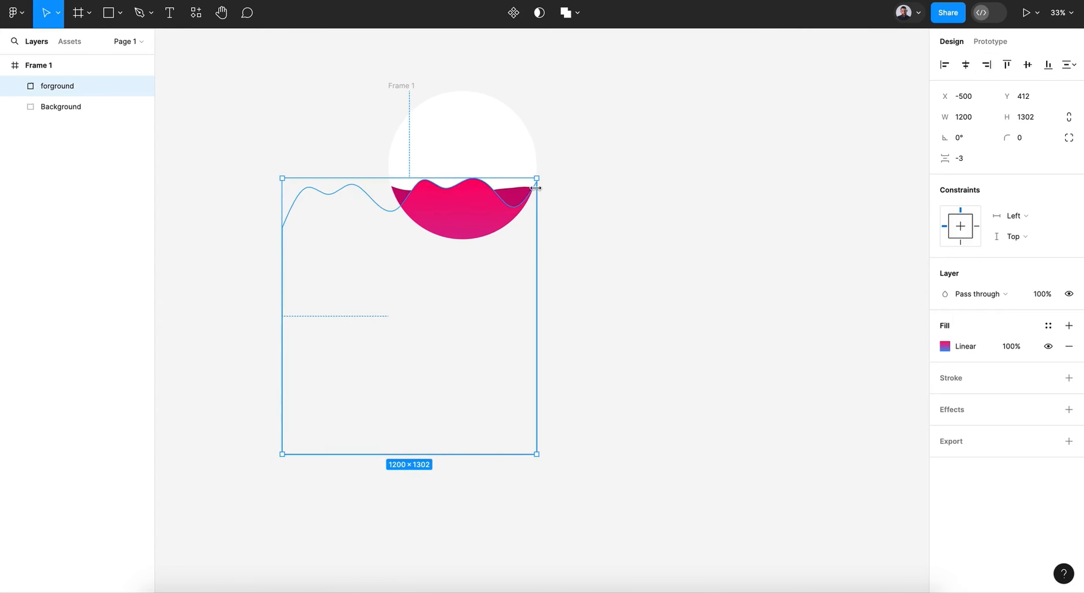
pyautogui.click(63, 109)
pyautogui.click(944, 64)
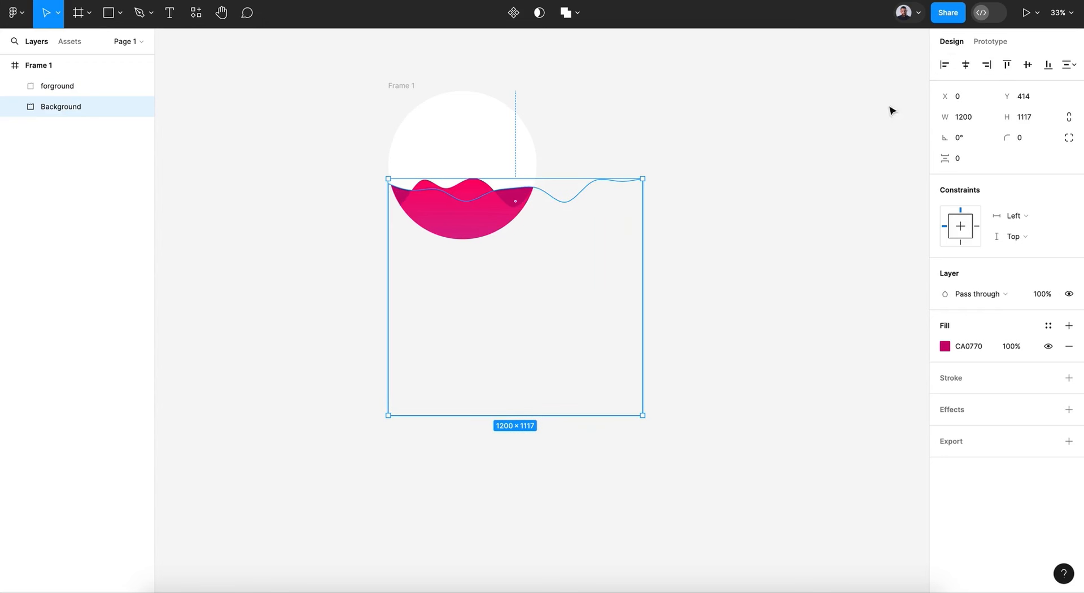
# Nudge the Background shape down to Y 434 and the forground shape down to Y 442.
pyautogui.keyDown('shift'); pyautogui.click(609, 209); pyautogui.keyUp('shift')
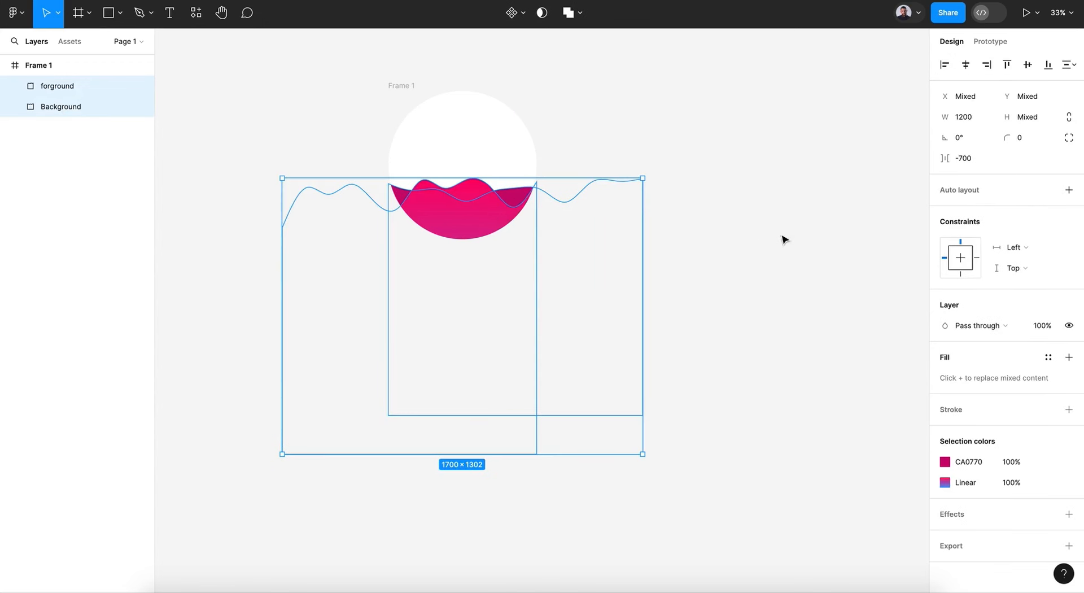
pyautogui.click(783, 239)
pyautogui.click(511, 197)
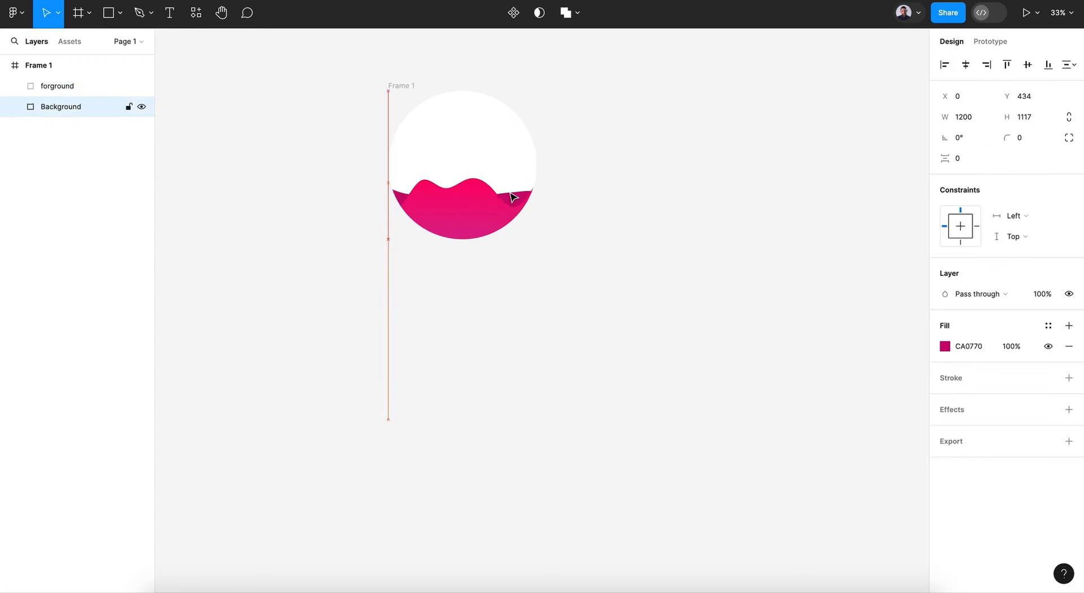
pyautogui.click(513, 202)
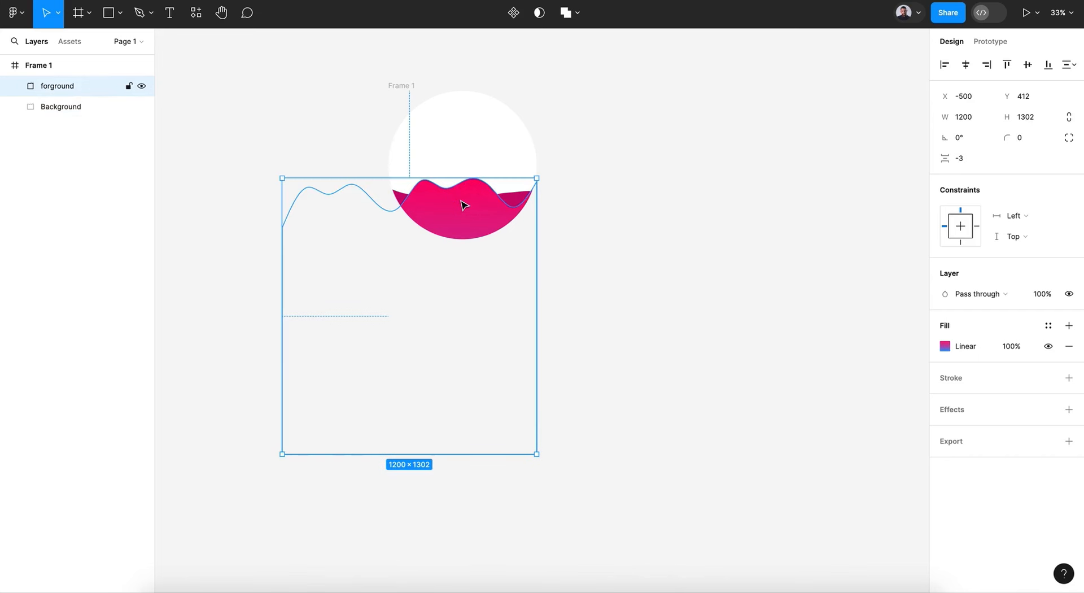
pyautogui.hotkey('shift', 'Down')
pyautogui.hotkey('shift', 'Down')
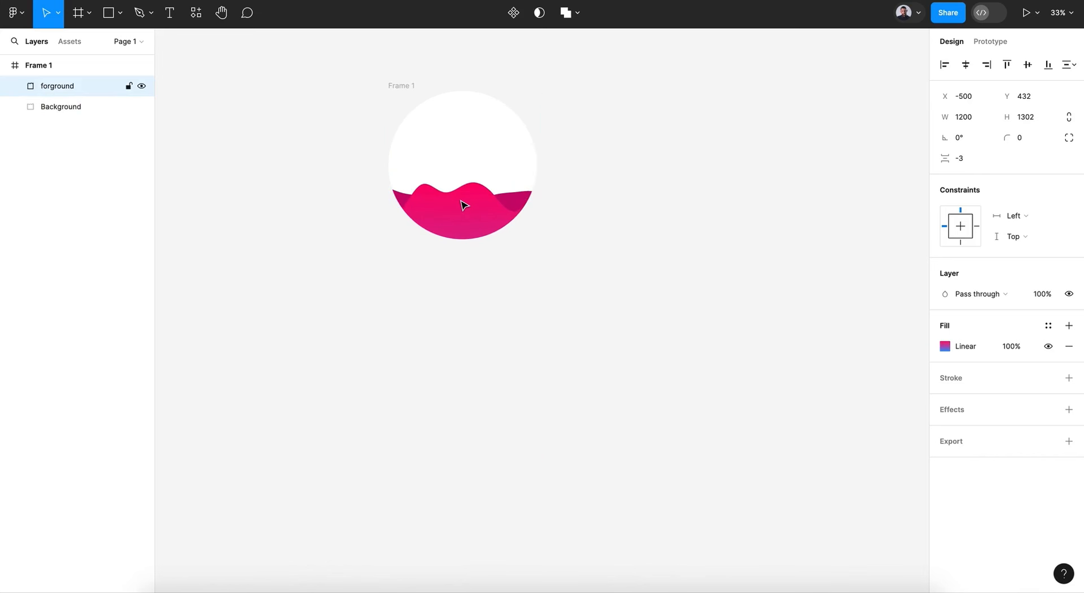
pyautogui.hotkey('shift', 'Down')
pyautogui.click(655, 238)
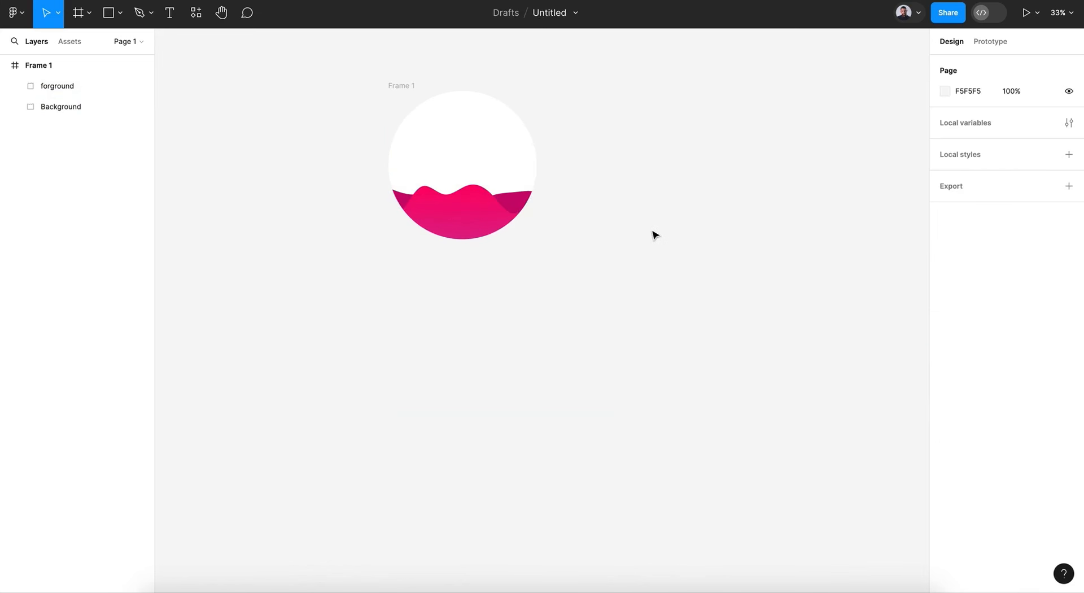
# Convert Frame 1 into a component and add a second variant to it.
pyautogui.click(398, 85)
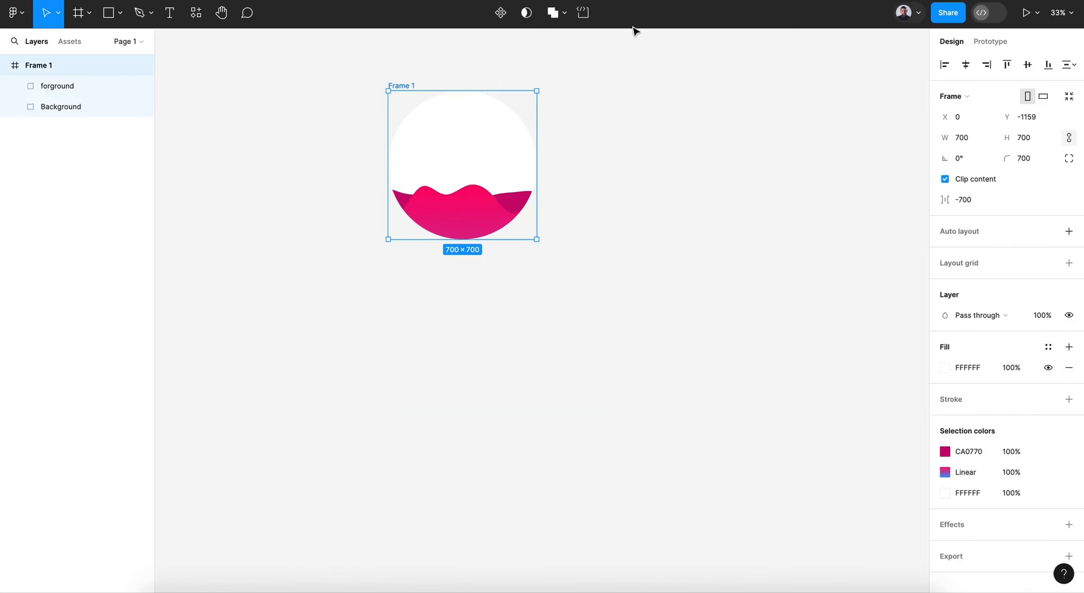
pyautogui.click(499, 22)
pyautogui.click(501, 12)
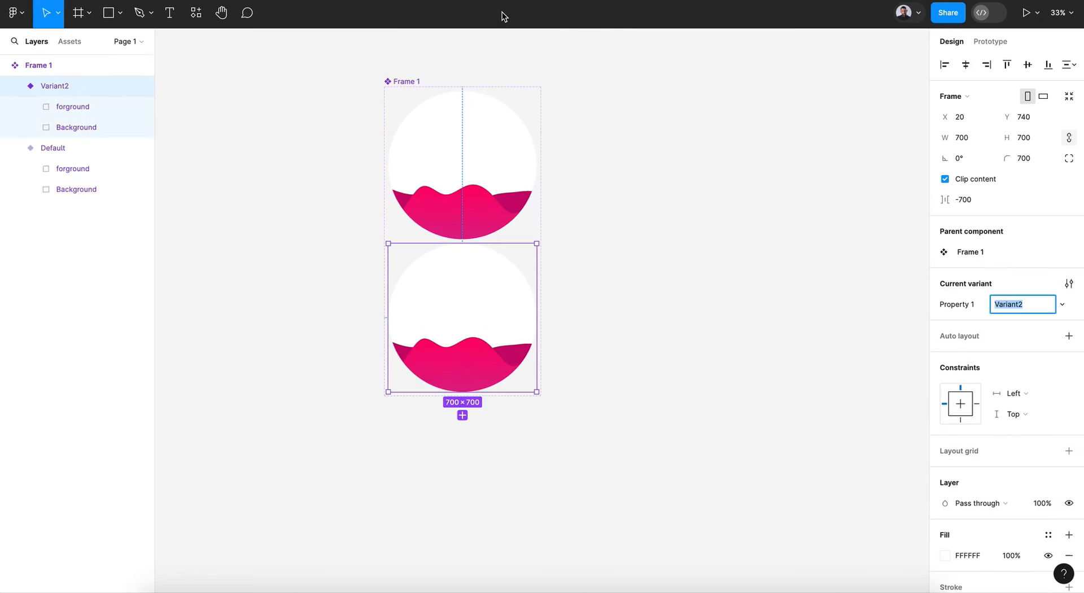
# Widen the component set to about 1600 and place Variant2 beside the Default variant at X 803, Y 20.
pyautogui.moveTo(499, 286); pyautogui.dragTo(651, 124)
pyautogui.hotkey('ctrl', 'z')
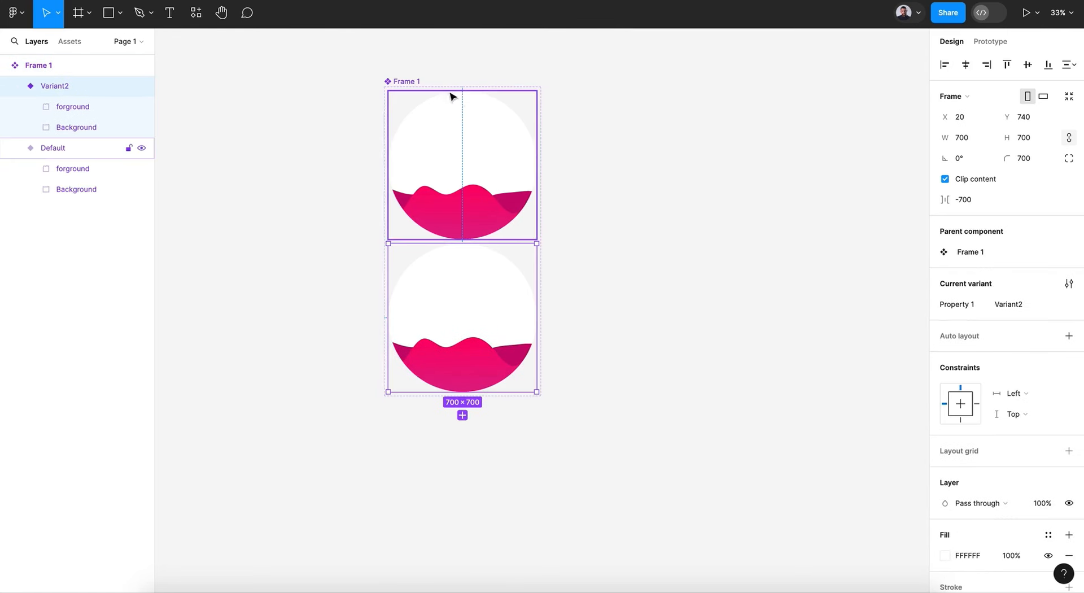
pyautogui.click(415, 82)
pyautogui.moveTo(543, 167); pyautogui.dragTo(727, 172)
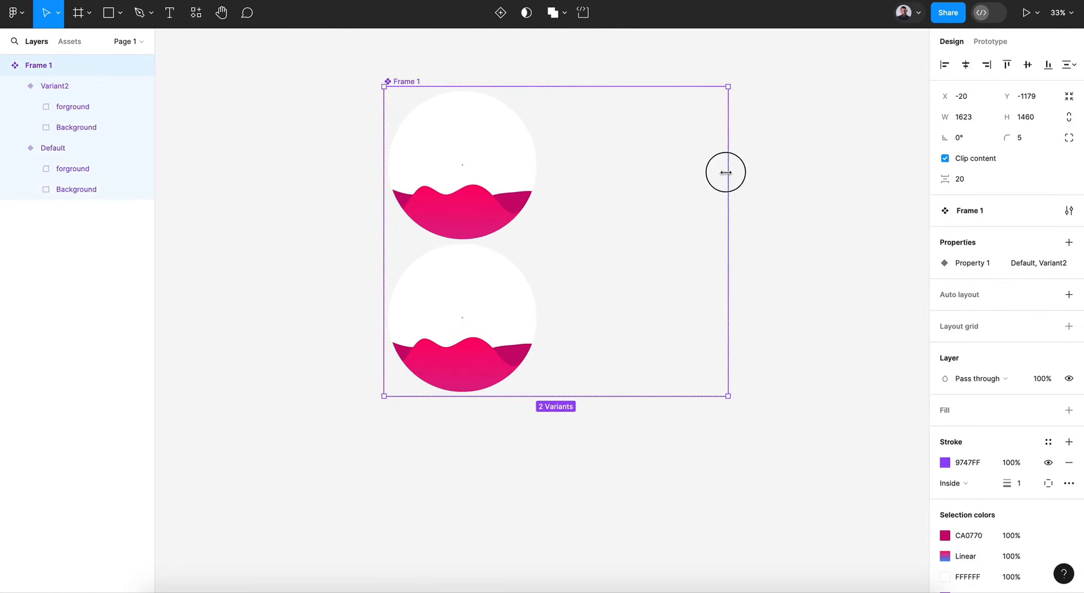
pyautogui.click(443, 321)
pyautogui.moveTo(443, 320); pyautogui.dragTo(600, 165)
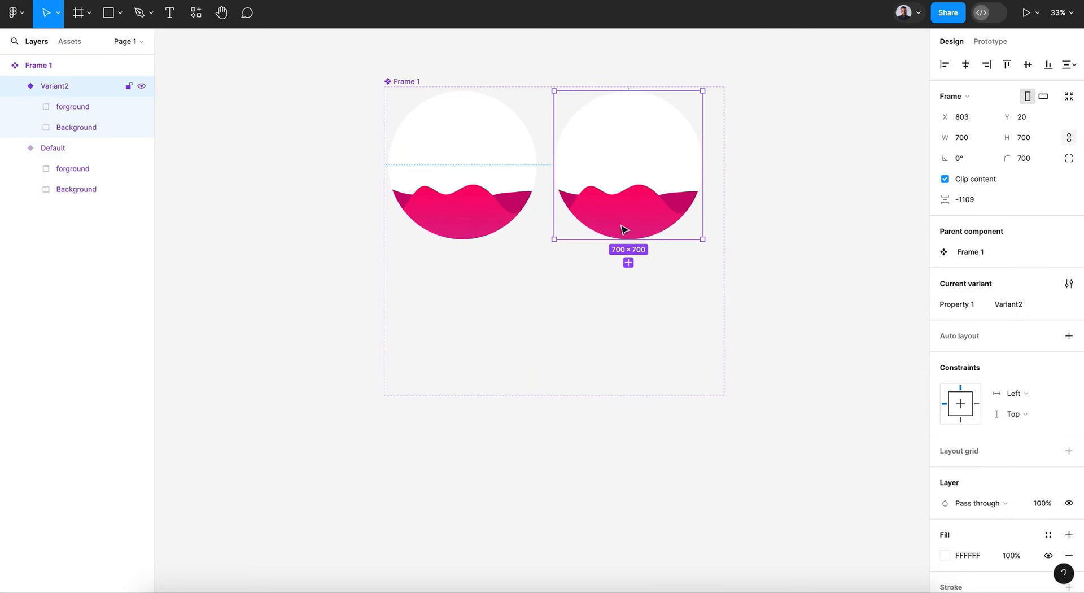
# Raise the Background wave in Variant2 to Y -36 so it nearly fills the circle.
pyautogui.click(76, 167)
pyautogui.click(78, 189)
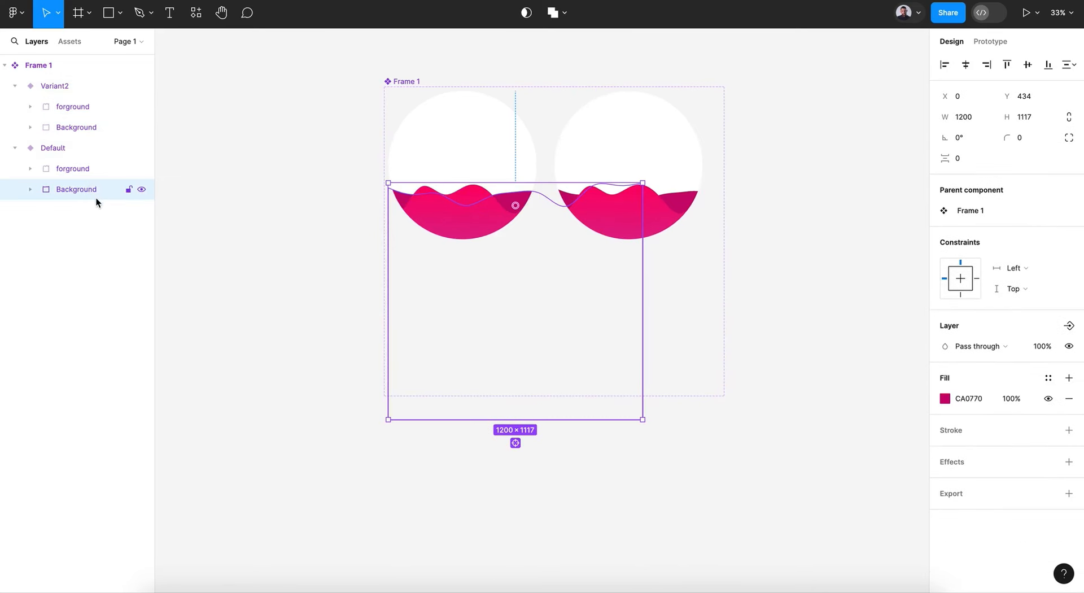
pyautogui.click(675, 212)
pyautogui.click(681, 207)
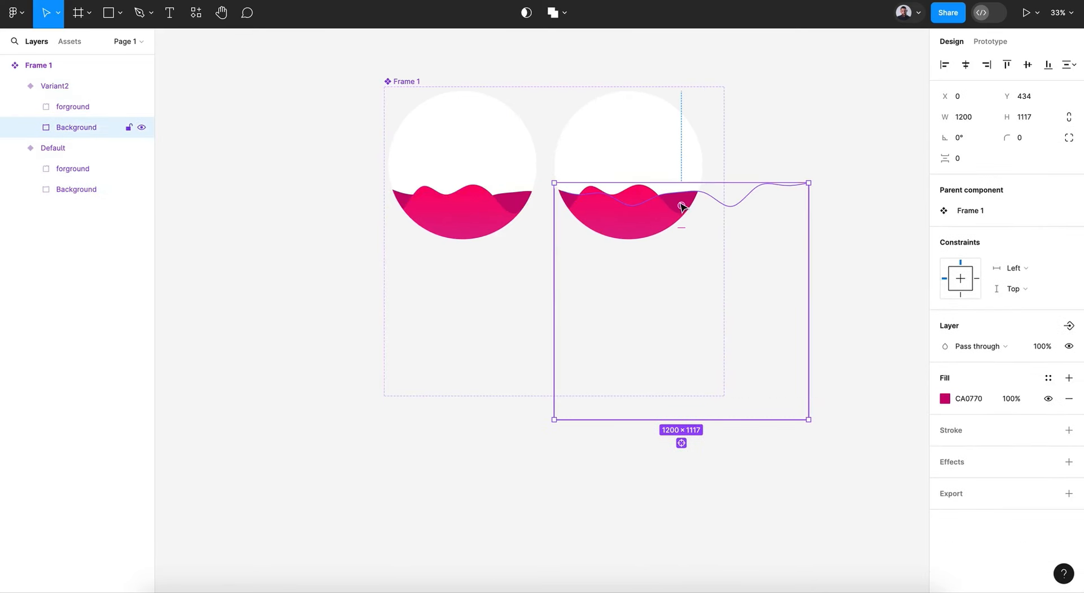
pyautogui.hotkey('shift', 'Up')
pyautogui.hotkey('shift', 'Up')
pyautogui.hotkey('shift', 'Up')
pyautogui.hotkey('shift', 'Up')
pyautogui.hotkey('shift', 'Up')
pyautogui.hotkey('shift', 'Up')
pyautogui.hotkey('shift', 'Up')
pyautogui.hotkey('shift', 'Up')
pyautogui.hotkey('shift', 'Up')
pyautogui.hotkey('shift', 'Up')
pyautogui.hotkey('shift', 'Up')
pyautogui.hotkey('shift', 'Up')
pyautogui.hotkey('shift', 'Up')
pyautogui.hotkey('shift', 'Up')
pyautogui.hotkey('shift', 'Up')
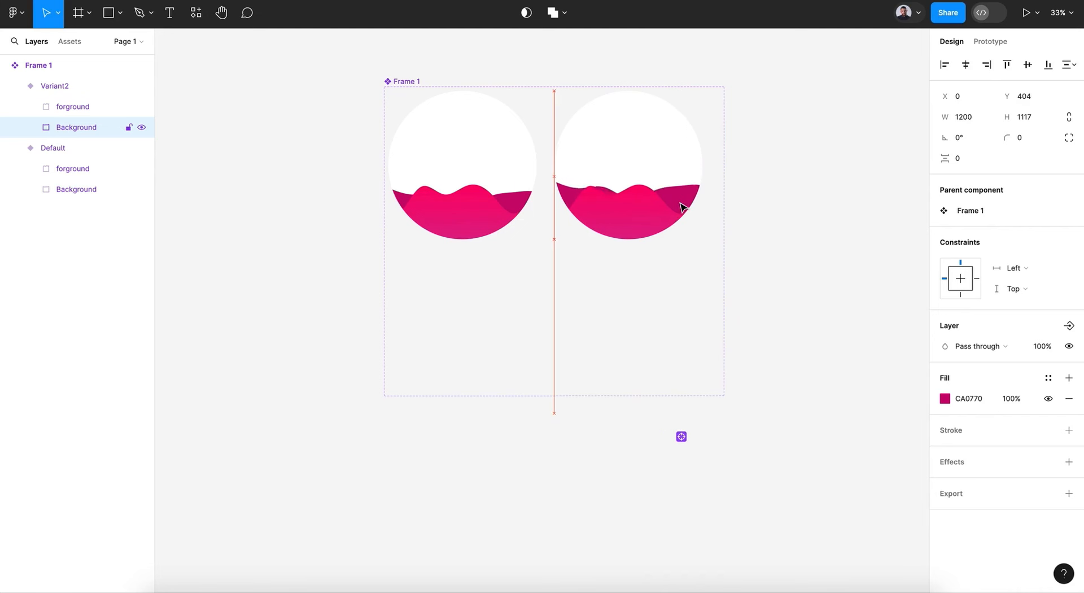
pyautogui.hotkey('shift', 'Up')
pyautogui.hotkey('shift', 'Up')
pyautogui.hotkey('shift', 'Up')
pyautogui.hotkey('shift', 'Up')
pyautogui.hotkey('shift', 'Up')
pyautogui.hotkey('shift', 'Up')
pyautogui.hotkey('shift', 'Up')
pyautogui.hotkey('shift', 'Up')
pyautogui.hotkey('shift', 'Up')
pyautogui.hotkey('shift', 'Up')
pyautogui.hotkey('shift', 'Up')
pyautogui.hotkey('shift', 'Up')
pyautogui.hotkey('shift', 'Up')
pyautogui.hotkey('shift', 'Up')
pyautogui.hotkey('shift', 'Up')
pyautogui.hotkey('shift', 'Up')
pyautogui.hotkey('shift', 'Up')
pyautogui.hotkey('shift', 'Up')
pyautogui.hotkey('shift', 'Up')
pyautogui.hotkey('shift', 'Up')
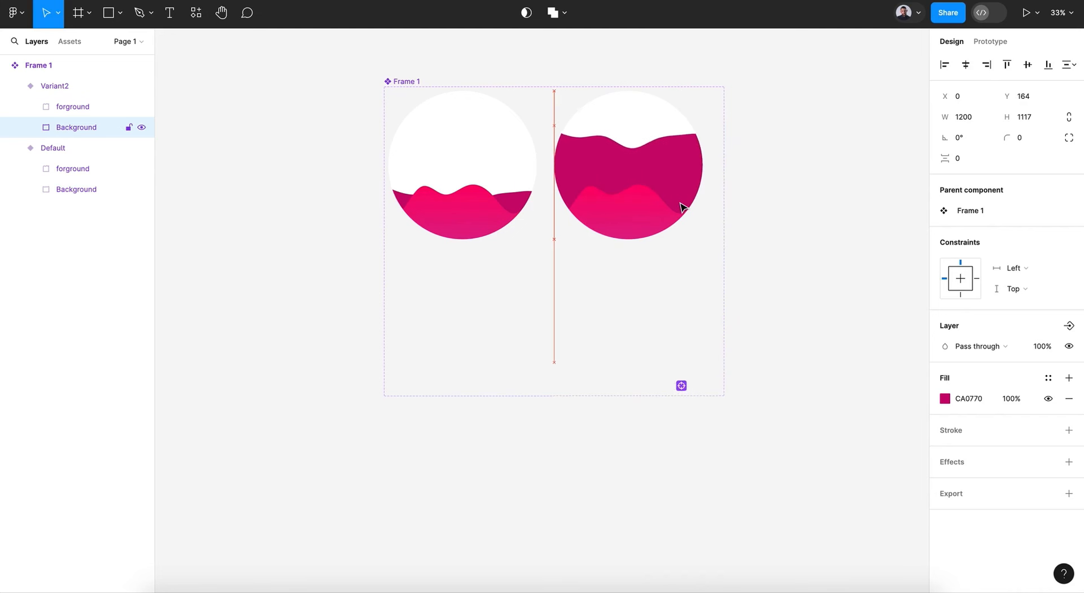
pyautogui.hotkey('shift', 'Up')
pyautogui.hotkey('shift', 'Up')
pyautogui.hotkey('shift', 'Up')
pyautogui.hotkey('shift', 'Up')
pyautogui.hotkey('shift', 'Up')
pyautogui.hotkey('shift', 'Up')
pyautogui.hotkey('shift', 'Up')
pyautogui.hotkey('shift', 'Up')
pyautogui.hotkey('shift', 'Up')
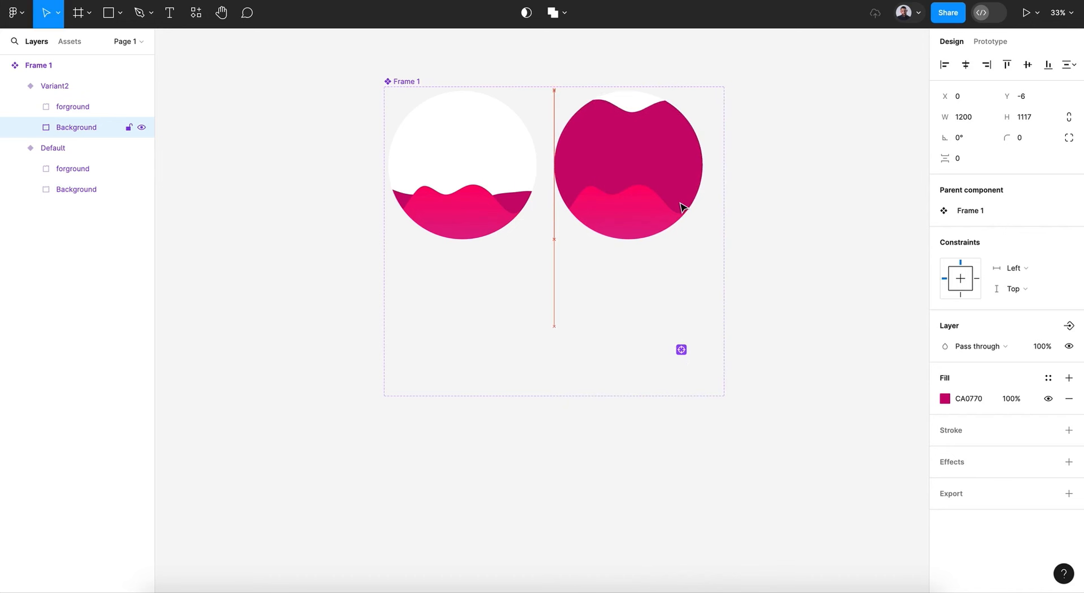
# Raise the forground wave in Variant2 to Y -88 so the gradient fills the circle.
pyautogui.click(648, 210)
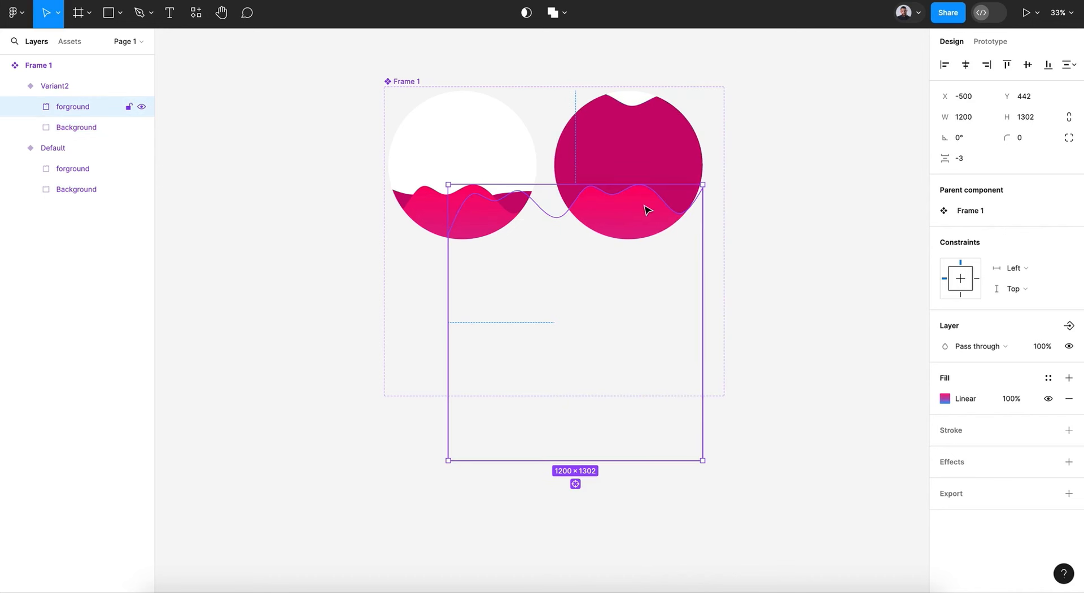
pyautogui.hotkey('shift', 'Up')
pyautogui.hotkey('shift', 'Up')
pyautogui.hotkey('shift', 'Up')
pyautogui.hotkey('shift', 'Up')
pyautogui.hotkey('shift', 'Up')
pyautogui.hotkey('shift', 'Up')
pyautogui.hotkey('shift', 'Up')
pyautogui.hotkey('shift', 'Up')
pyautogui.hotkey('shift', 'Up')
pyautogui.hotkey('shift', 'Up')
pyautogui.hotkey('shift', 'Up')
pyautogui.hotkey('shift', 'Up')
pyautogui.hotkey('shift', 'Up')
pyautogui.hotkey('shift', 'Up')
pyautogui.hotkey('shift', 'Up')
pyautogui.hotkey('shift', 'Up')
pyautogui.hotkey('shift', 'Up')
pyautogui.hotkey('shift', 'Up')
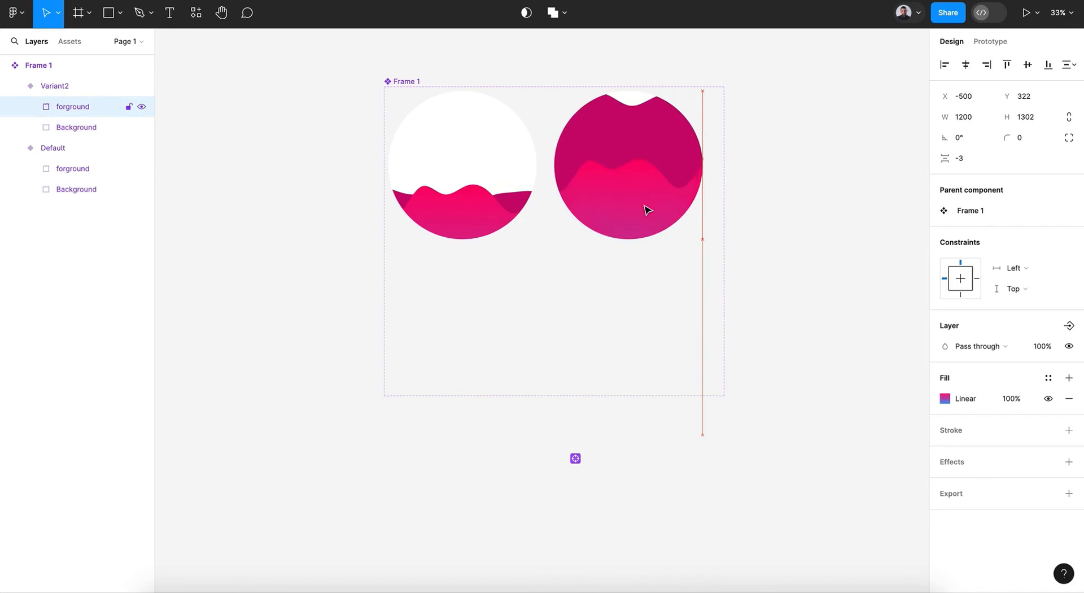
pyautogui.hotkey('shift', 'Up')
pyautogui.hotkey('shift', 'Up')
pyautogui.hotkey('shift', 'Up')
pyautogui.hotkey('shift', 'Up')
pyautogui.hotkey('shift', 'Up')
pyautogui.hotkey('shift', 'Up')
pyautogui.hotkey('shift', 'Up')
pyautogui.hotkey('shift', 'Up')
pyautogui.hotkey('shift', 'Up')
pyautogui.hotkey('shift', 'Up')
pyautogui.hotkey('shift', 'Up')
pyautogui.hotkey('shift', 'Up')
pyautogui.hotkey('shift', 'Up')
pyautogui.hotkey('shift', 'Up')
pyautogui.hotkey('shift', 'Up')
pyautogui.hotkey('shift', 'Up')
pyautogui.hotkey('shift', 'Up')
pyautogui.hotkey('shift', 'Up')
pyautogui.hotkey('shift', 'Up')
pyautogui.hotkey('shift', 'Up')
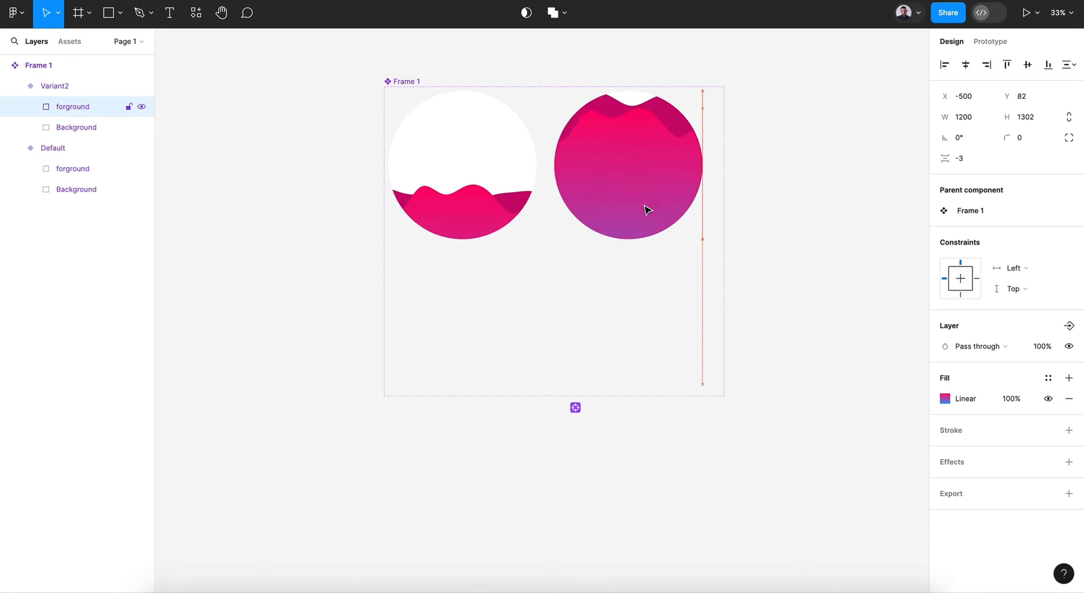
pyautogui.hotkey('shift', 'Up')
pyautogui.hotkey('shift', 'Up')
pyautogui.hotkey('shift', 'Up')
pyautogui.hotkey('shift', 'Up')
pyautogui.hotkey('shift', 'Up')
pyautogui.hotkey('shift', 'Up')
pyautogui.hotkey('shift', 'Up')
pyautogui.hotkey('shift', 'Up')
pyautogui.hotkey('shift', 'Up')
pyautogui.hotkey('shift', 'Up')
pyautogui.hotkey('shift', 'Up')
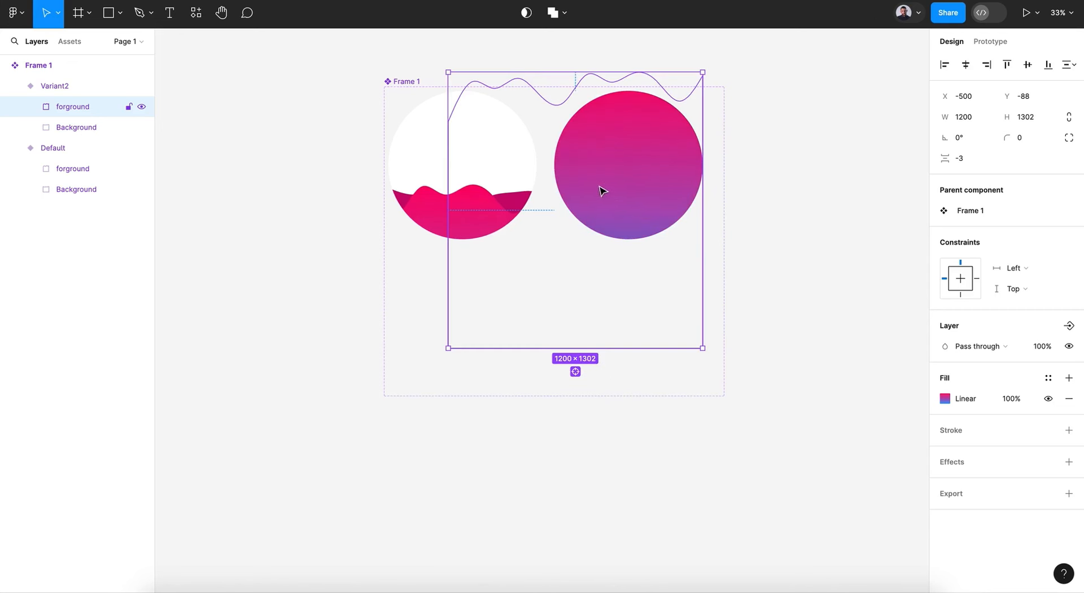
# Align Variant2's forground shape to the circle's left edge and raise it to Y -138.
pyautogui.click(942, 70)
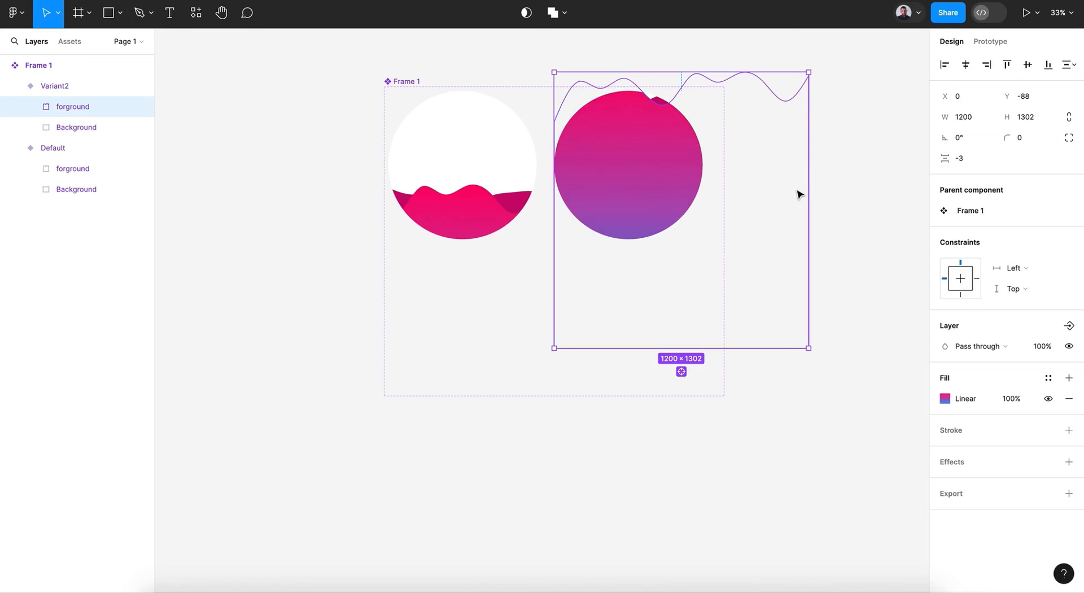
pyautogui.hotkey('shift', 'Up')
pyautogui.hotkey('shift', 'Up')
pyautogui.hotkey('shift', 'Up')
pyautogui.hotkey('shift', 'Up')
pyautogui.hotkey('shift', 'Up')
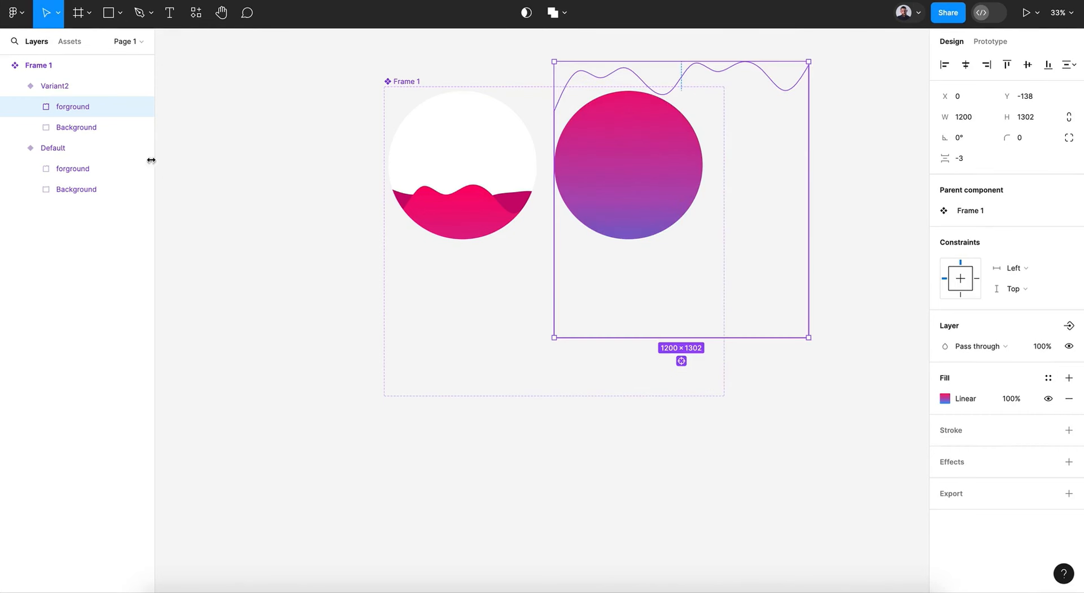
# Centre Variant2's Background shape horizontally within its circle.
pyautogui.click(92, 134)
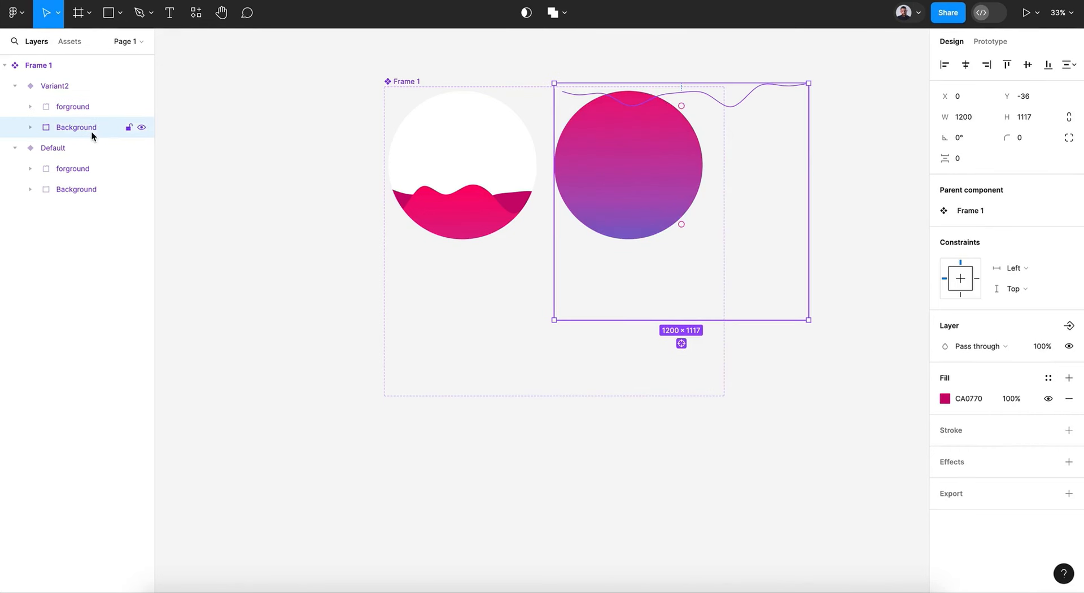
pyautogui.click(965, 71)
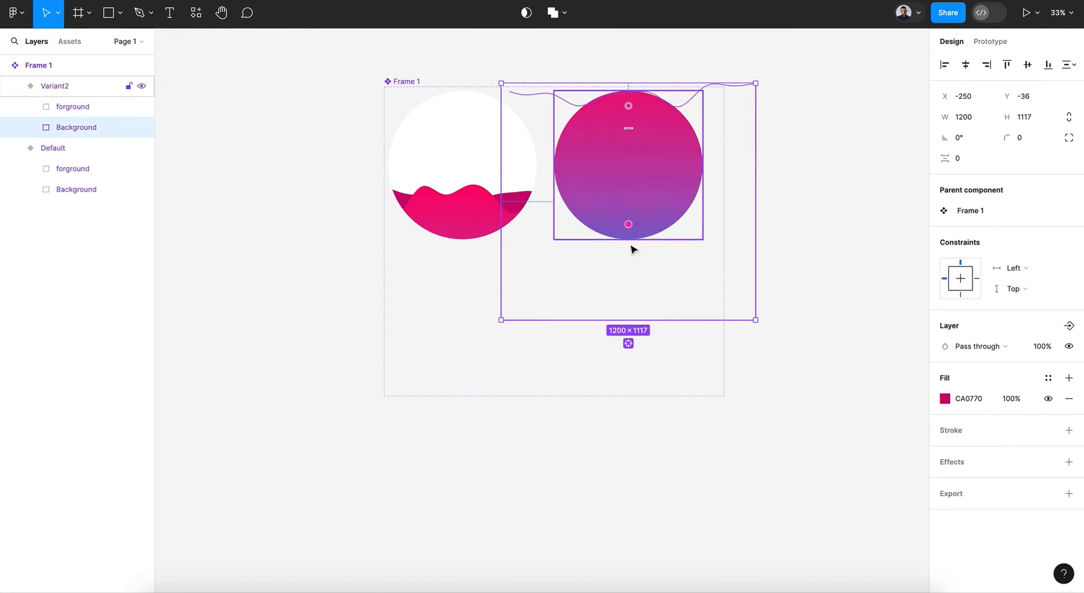
pyautogui.click(883, 171)
# Turn off content clipping for Variant2 and select its Background shape.
pyautogui.click(564, 170)
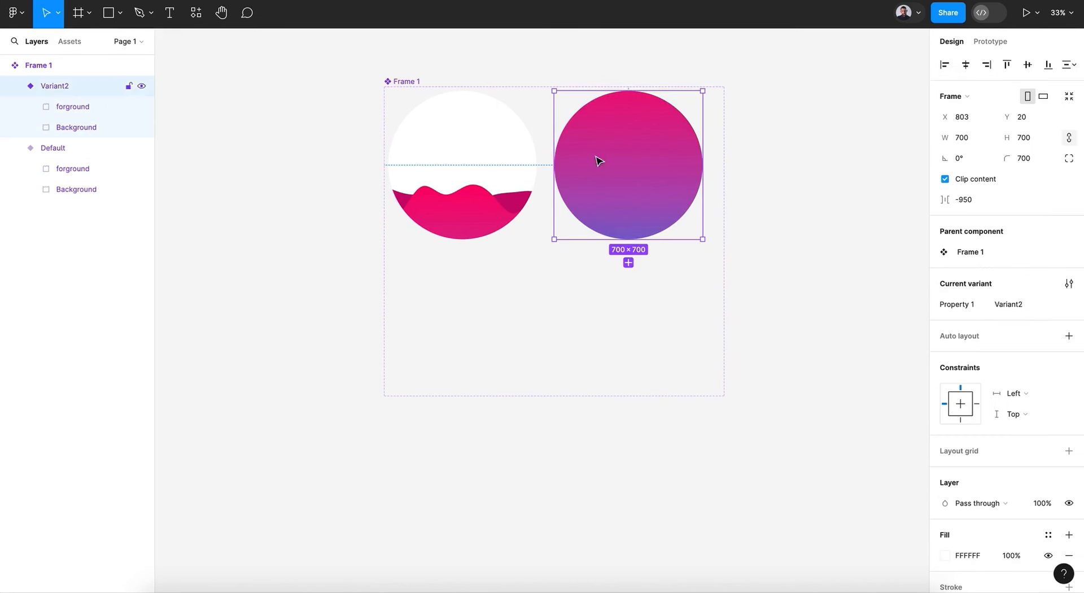
pyautogui.click(945, 179)
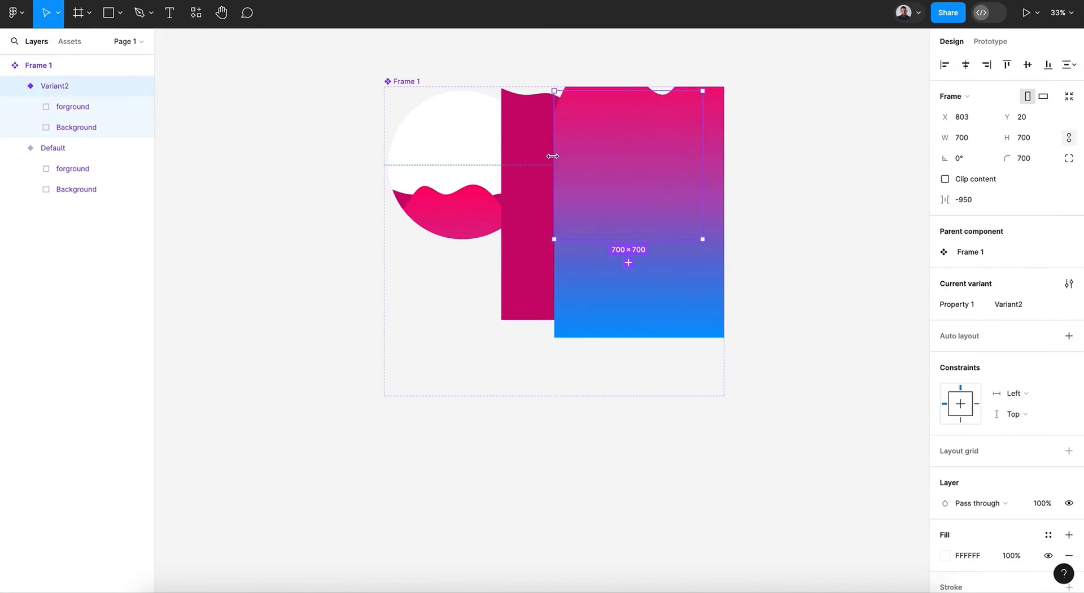
pyautogui.click(518, 177)
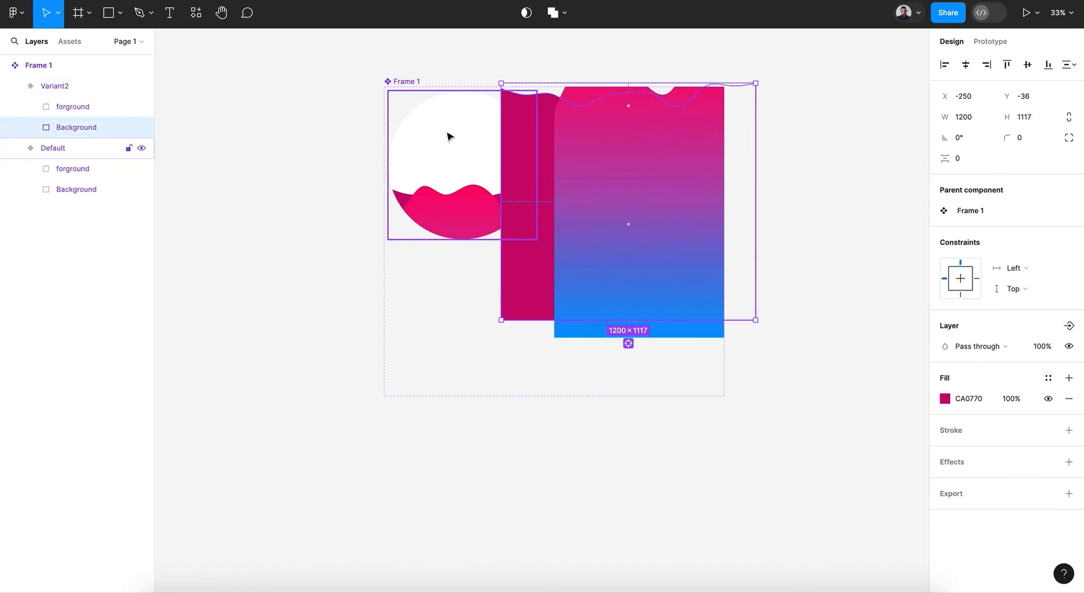
# Turn content clipping back on for the Variant2 frame so its wave shapes are masked to the circle.
pyautogui.press('Escape')
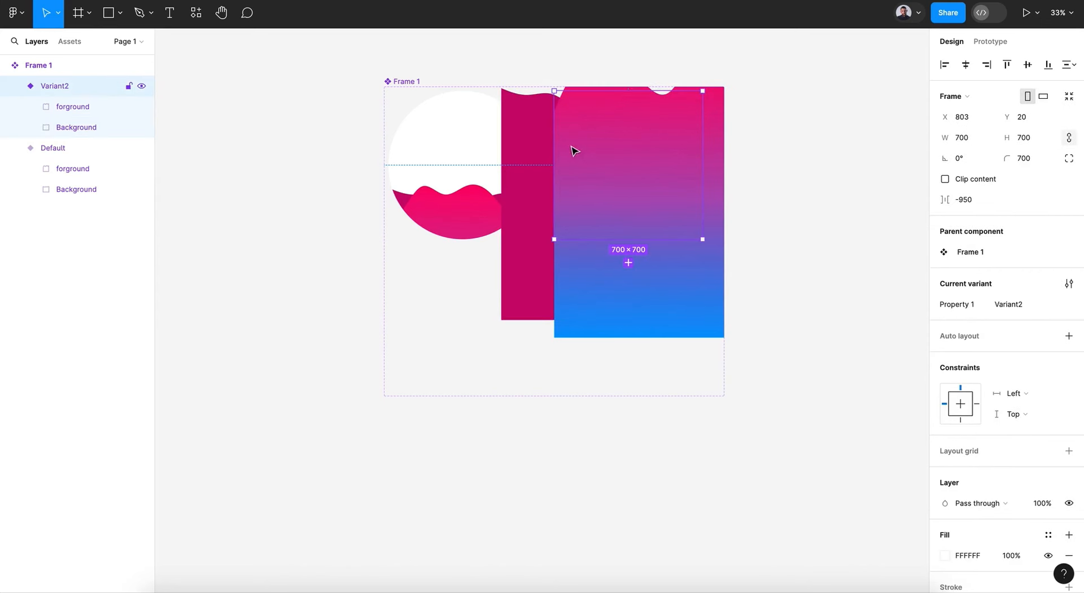
pyautogui.click(621, 370)
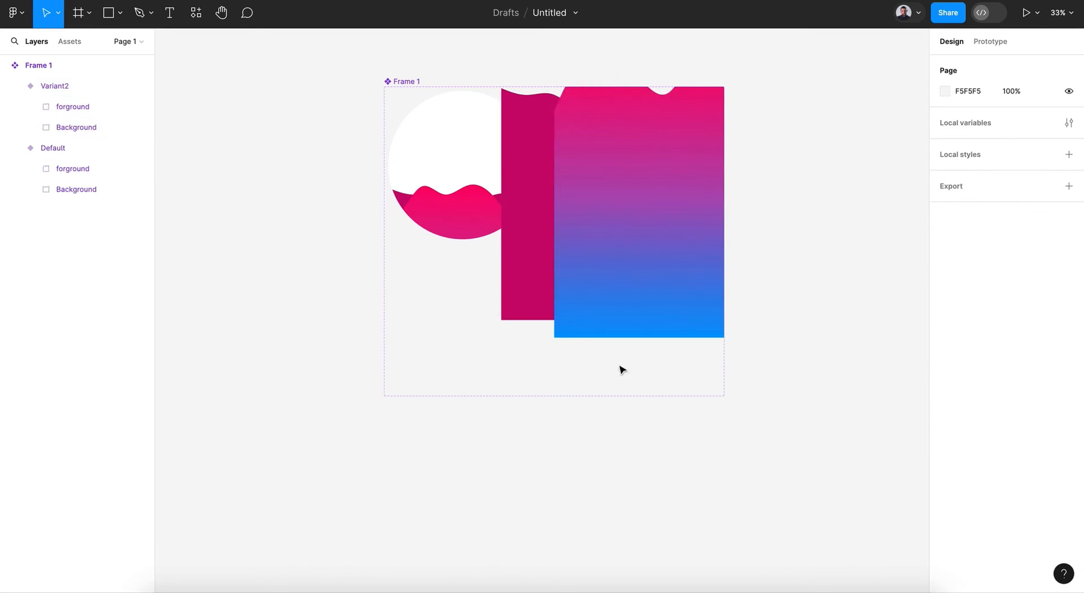
pyautogui.click(107, 88)
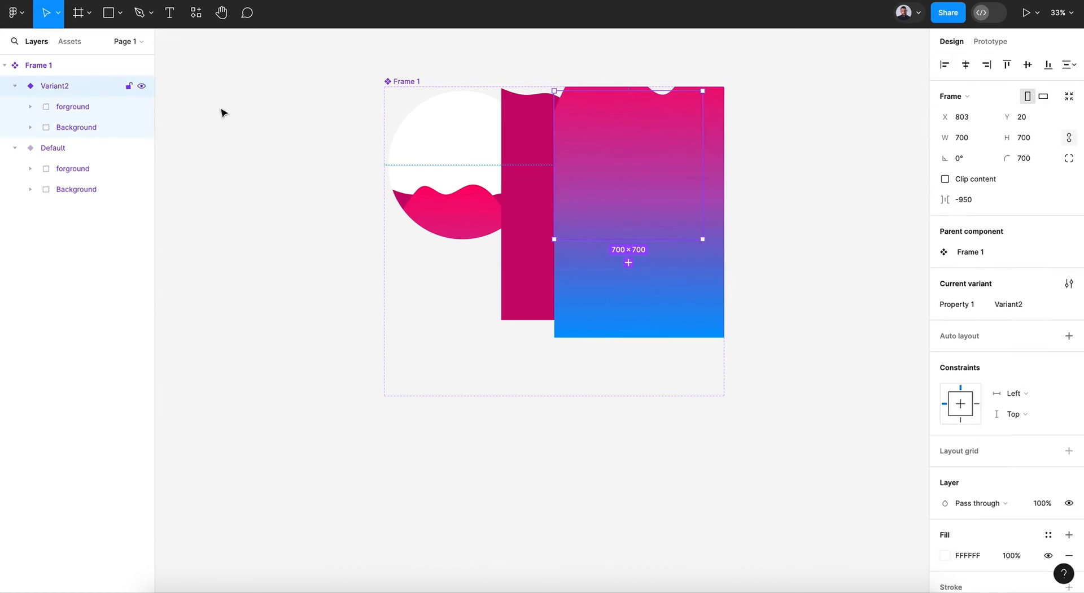
pyautogui.click(945, 179)
pyautogui.click(698, 301)
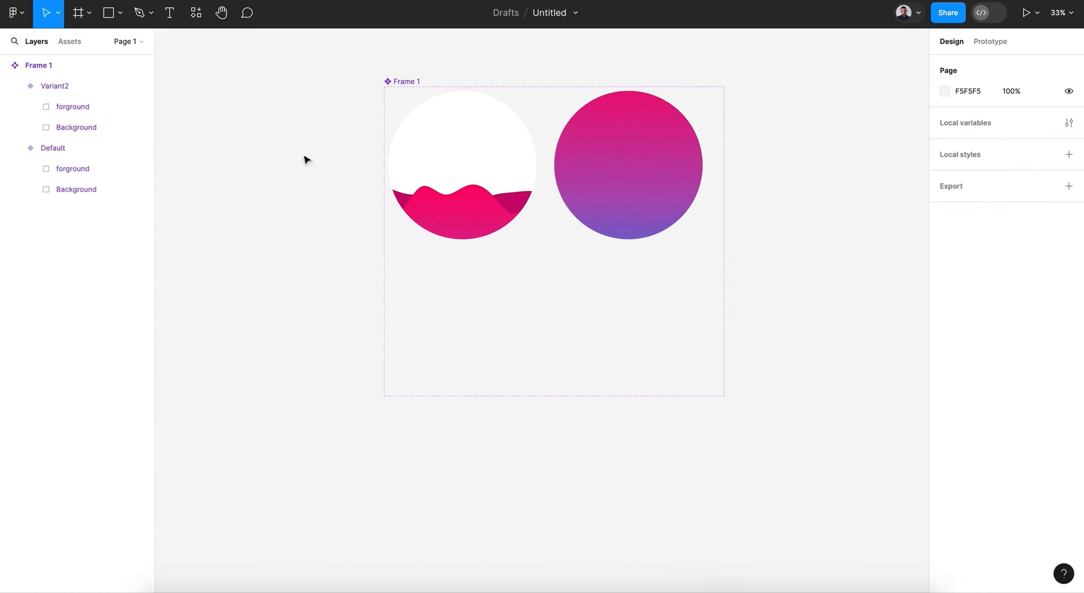
# Link the Default variant to Variant2 with a prototype interaction triggered After delay.
pyautogui.click(397, 85)
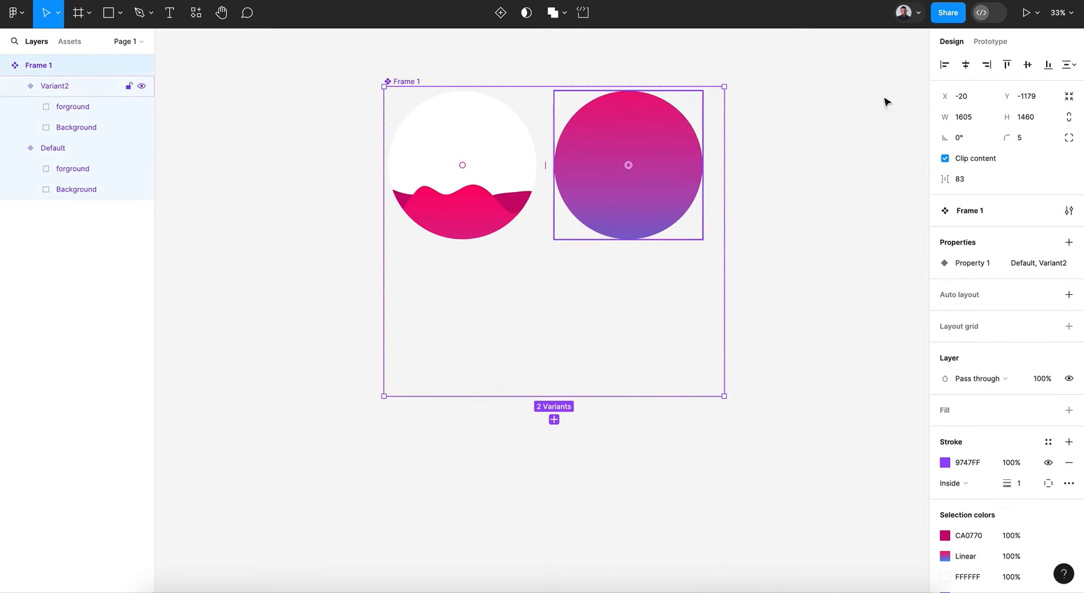
pyautogui.click(985, 42)
pyautogui.click(530, 165)
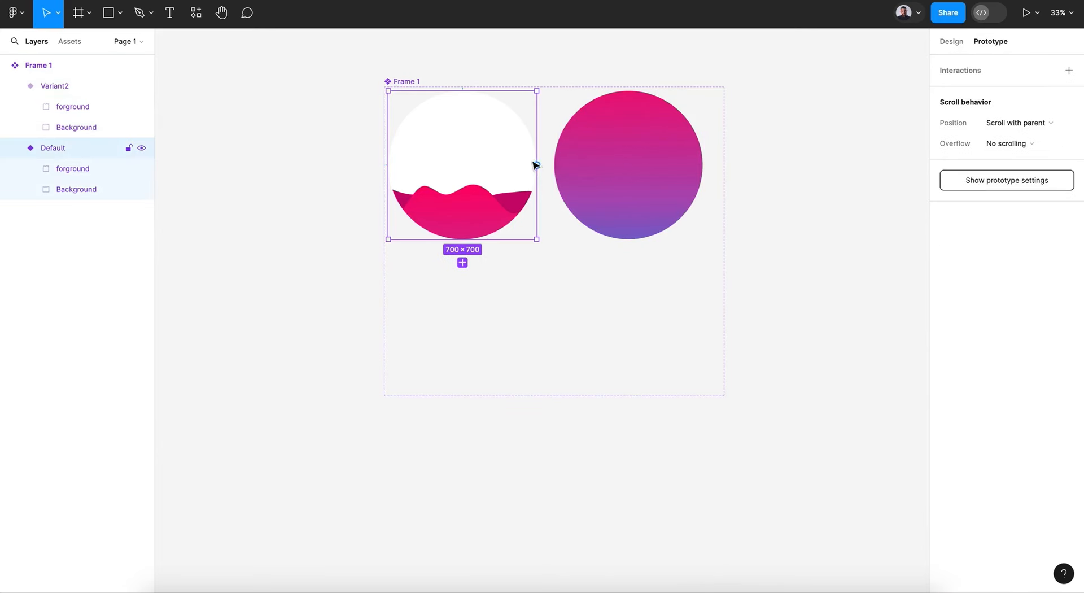
pyautogui.moveTo(536, 165); pyautogui.dragTo(605, 165)
pyautogui.click(523, 201)
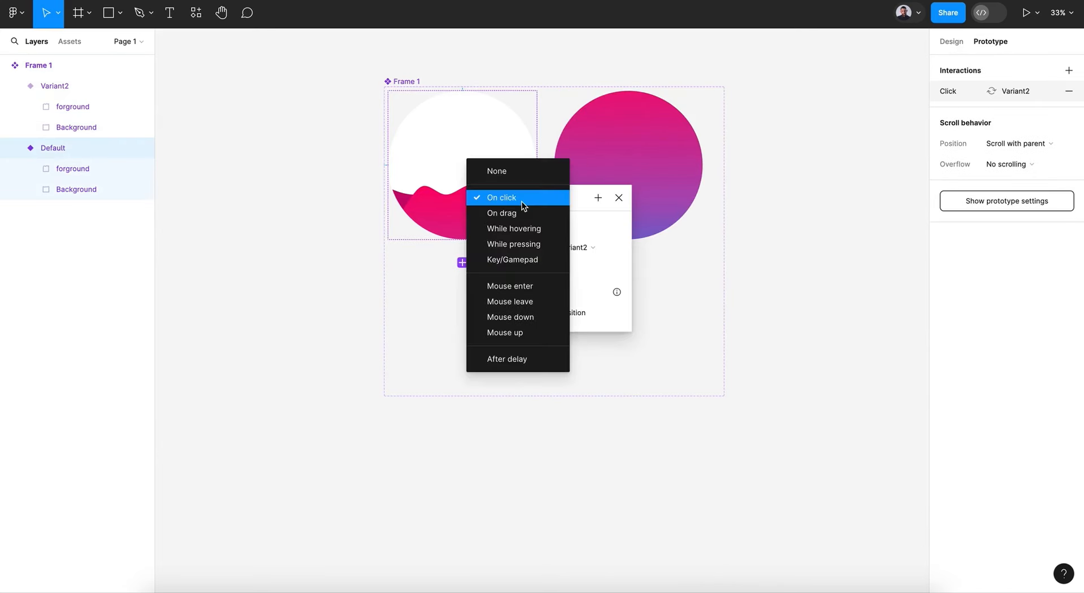
pyautogui.click(518, 362)
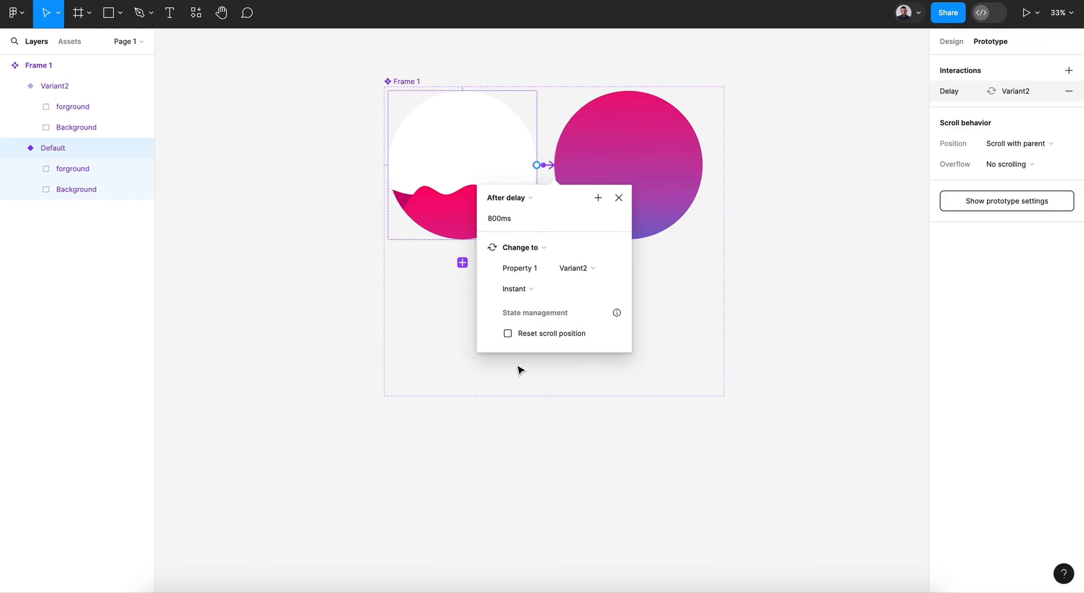
# Set the interaction's animation to Smart animate with Ease in easing and a 4000 ms duration.
pyautogui.click(536, 291)
pyautogui.click(536, 318)
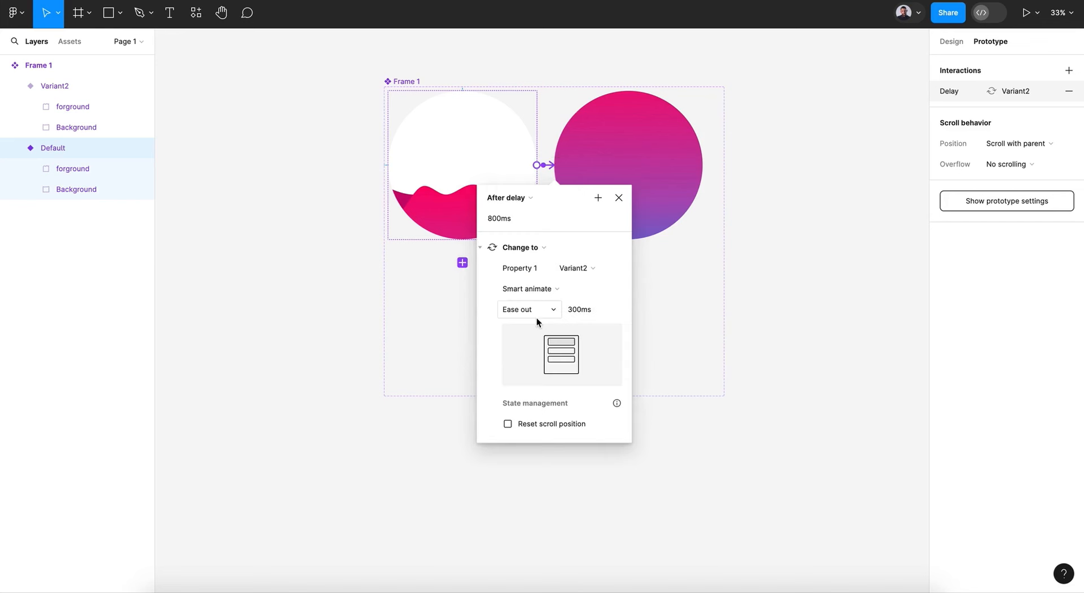
pyautogui.click(537, 316)
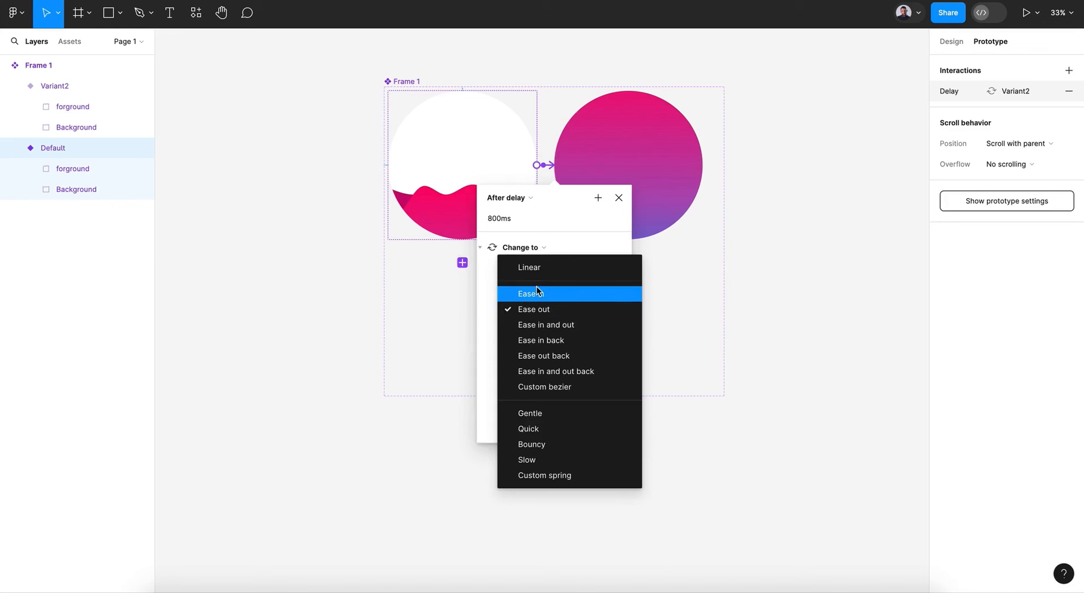
pyautogui.click(537, 291)
pyautogui.moveTo(573, 312); pyautogui.dragTo(562, 311)
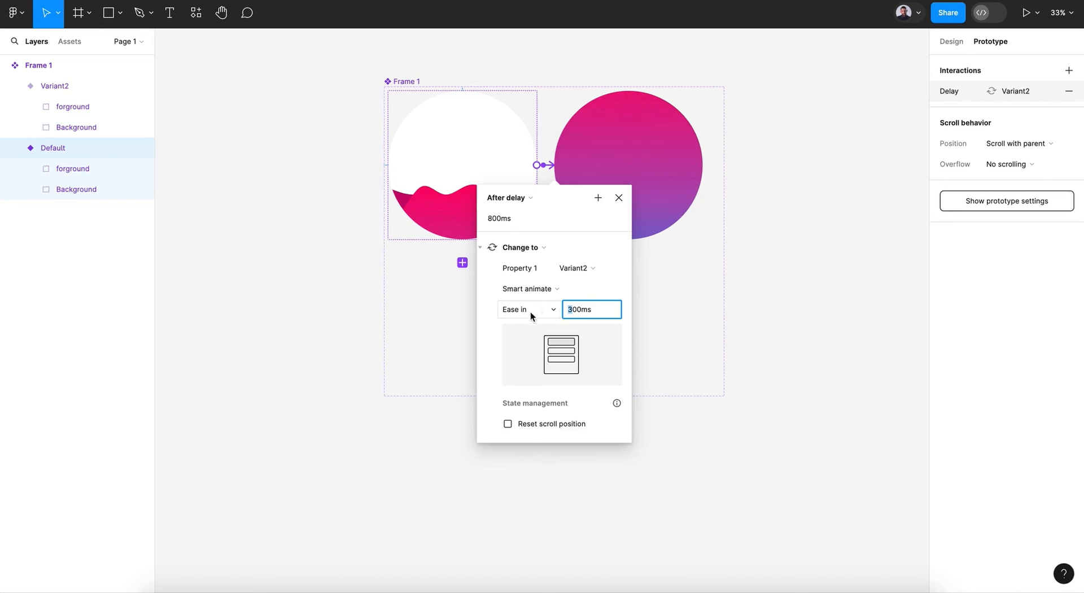
pyautogui.write('40')
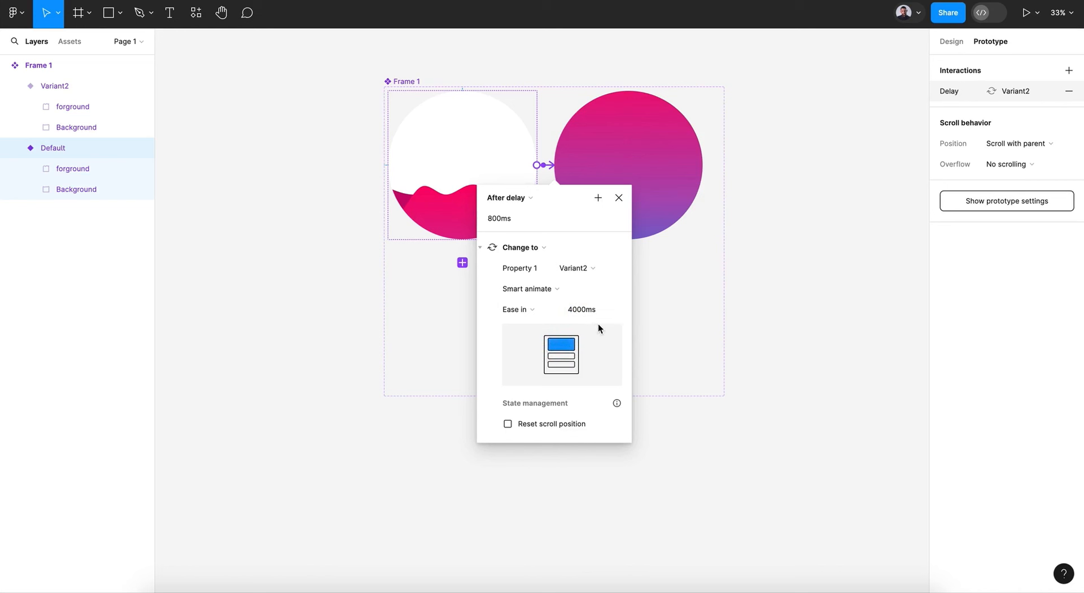
# Change the trigger delay of the Default-to-Variant2 interaction and close its settings.
pyautogui.moveTo(500, 221); pyautogui.dragTo(463, 225)
pyautogui.write('1')
pyautogui.press('Return')
pyautogui.click(622, 201)
pyautogui.click(243, 218)
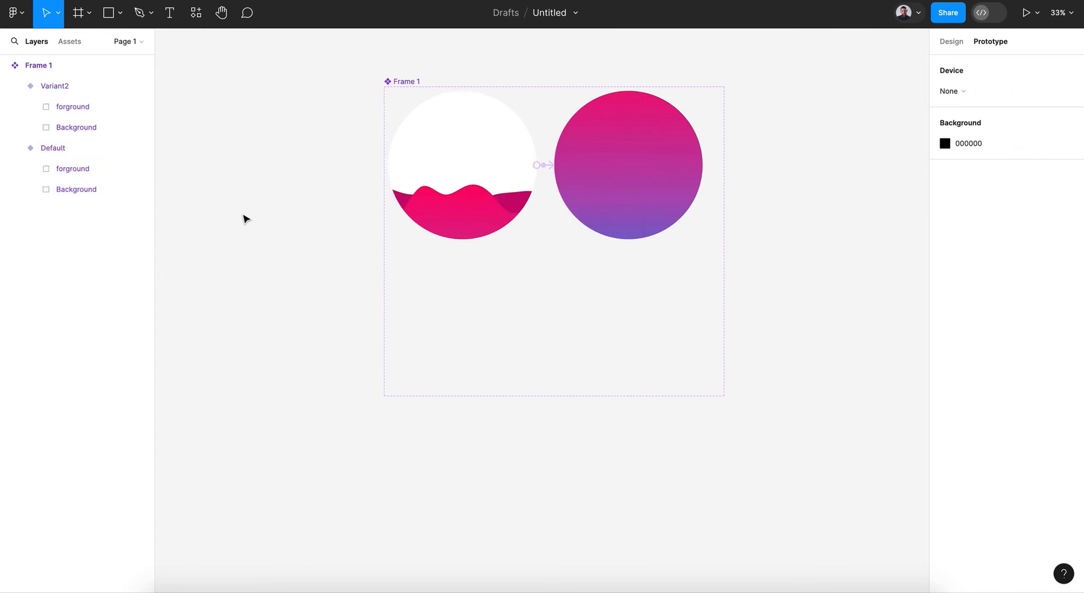
# Draw a new frame about 1036 × 1137 on the empty canvas beside the component set.
pyautogui.hscroll(-3, 242, 218)
pyautogui.click(952, 49)
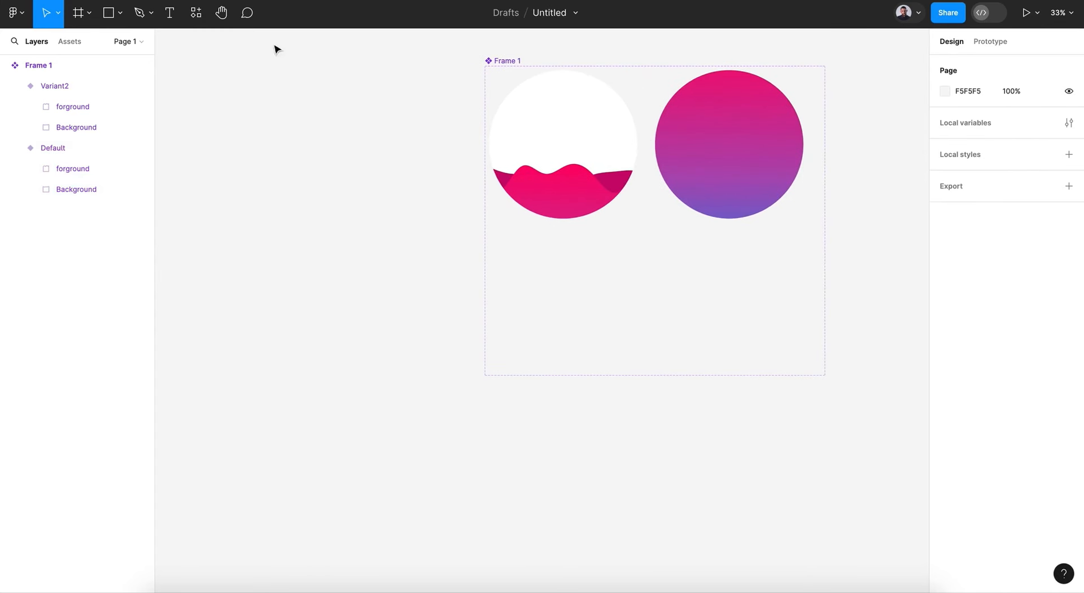
pyautogui.click(79, 13)
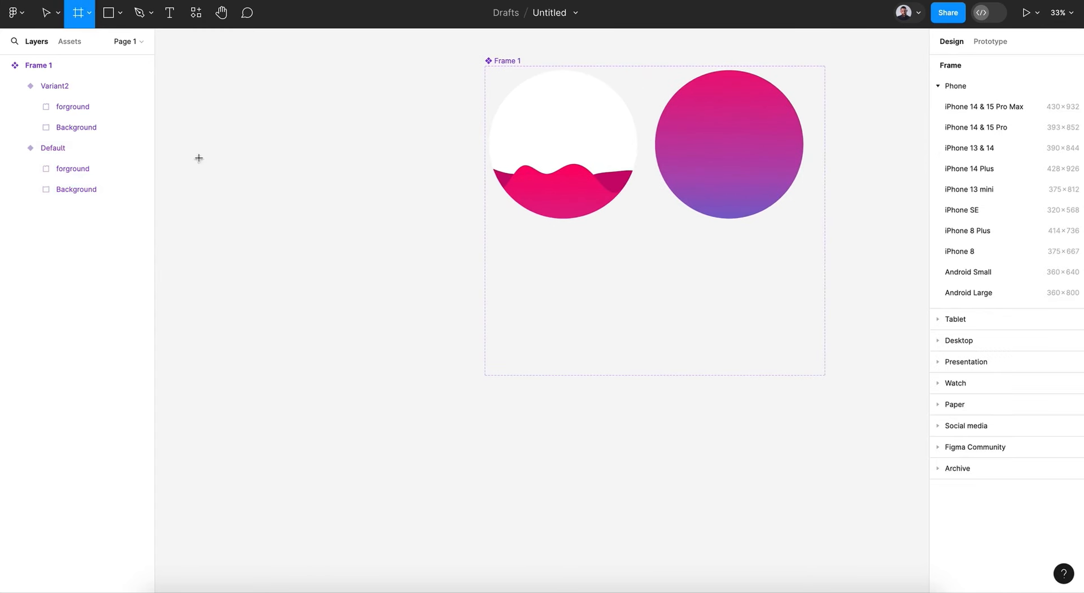
pyautogui.moveTo(199, 157); pyautogui.dragTo(418, 398)
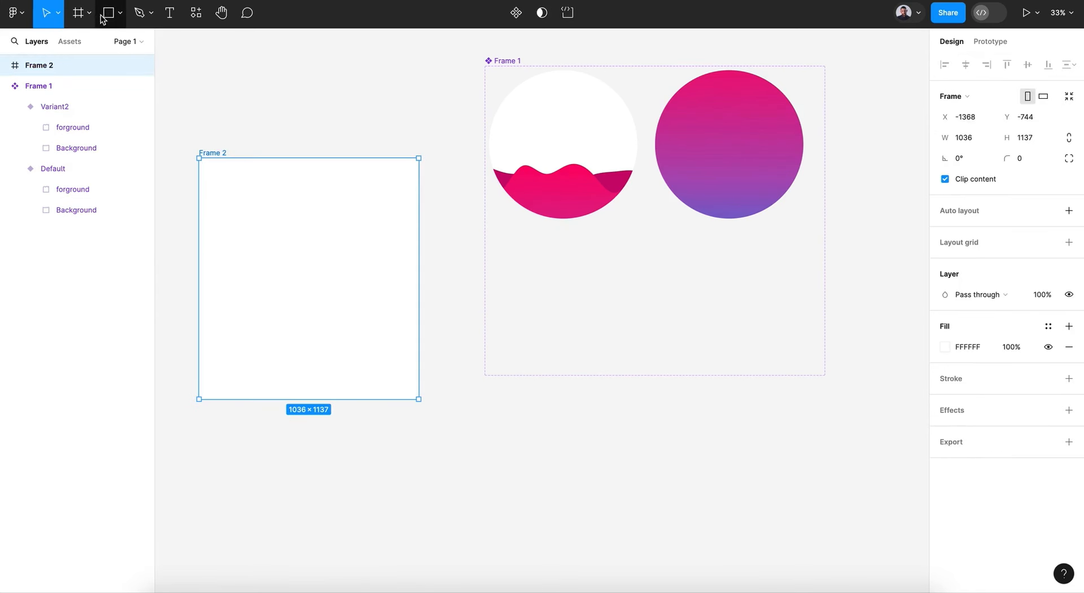
# Place an instance of the Frame 1 component centred horizontally and vertically inside Frame 2.
pyautogui.click(70, 42)
pyautogui.moveTo(42, 166); pyautogui.dragTo(317, 312)
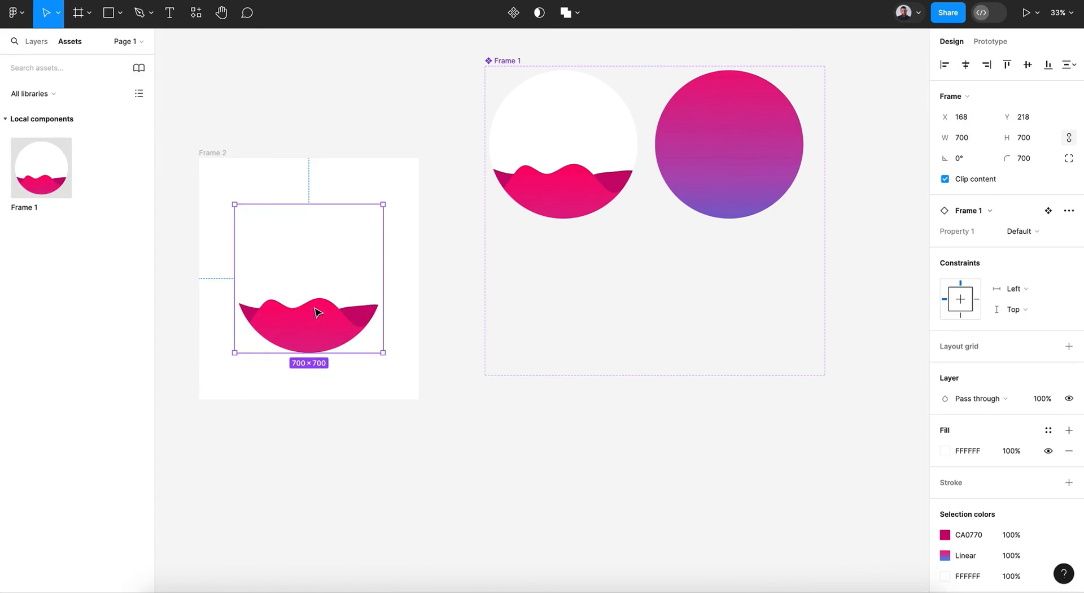
pyautogui.click(216, 151)
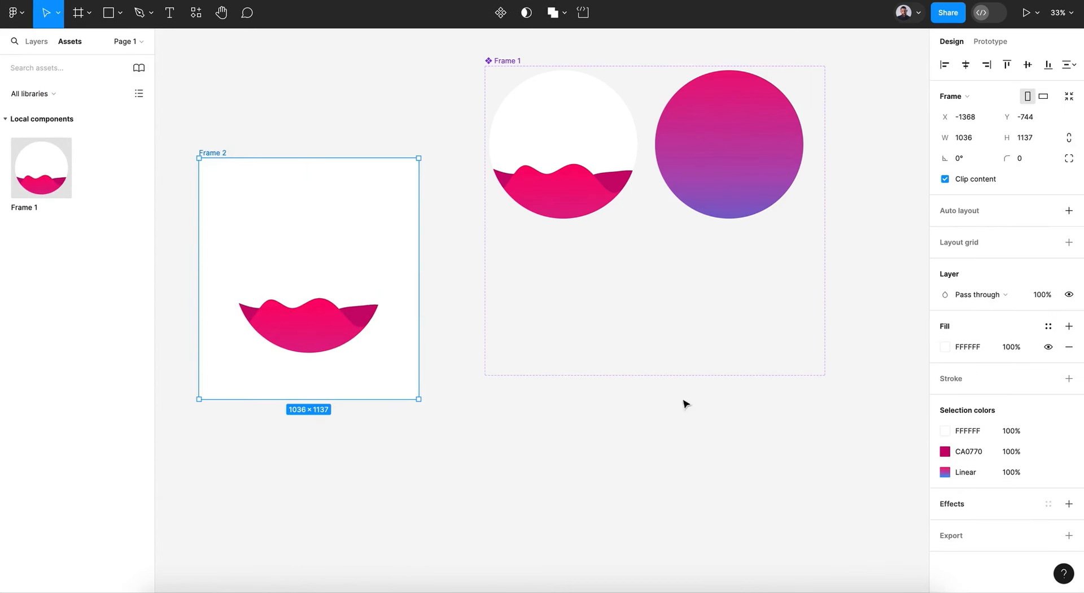
# Add an effect to the Default variant and make it an Inner shadow.
pyautogui.click(593, 140)
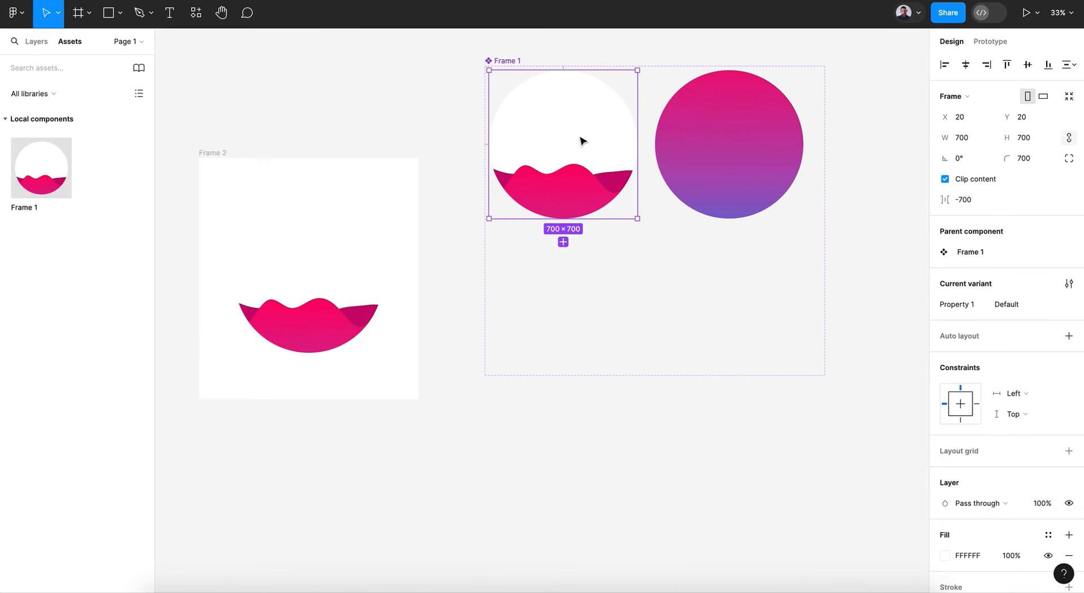
pyautogui.click(718, 160)
pyautogui.click(32, 48)
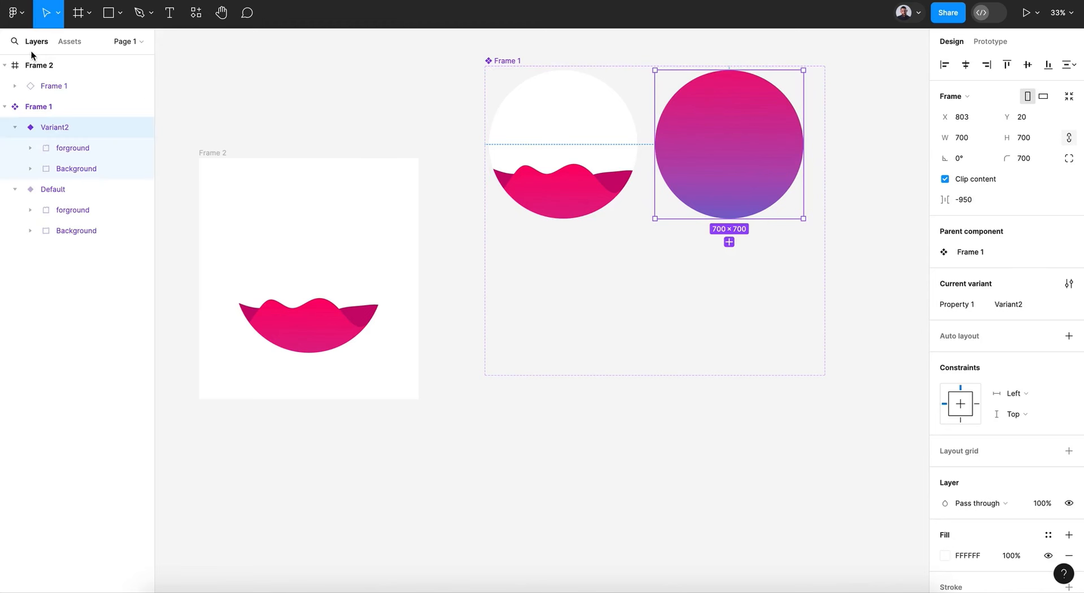
pyautogui.click(56, 199)
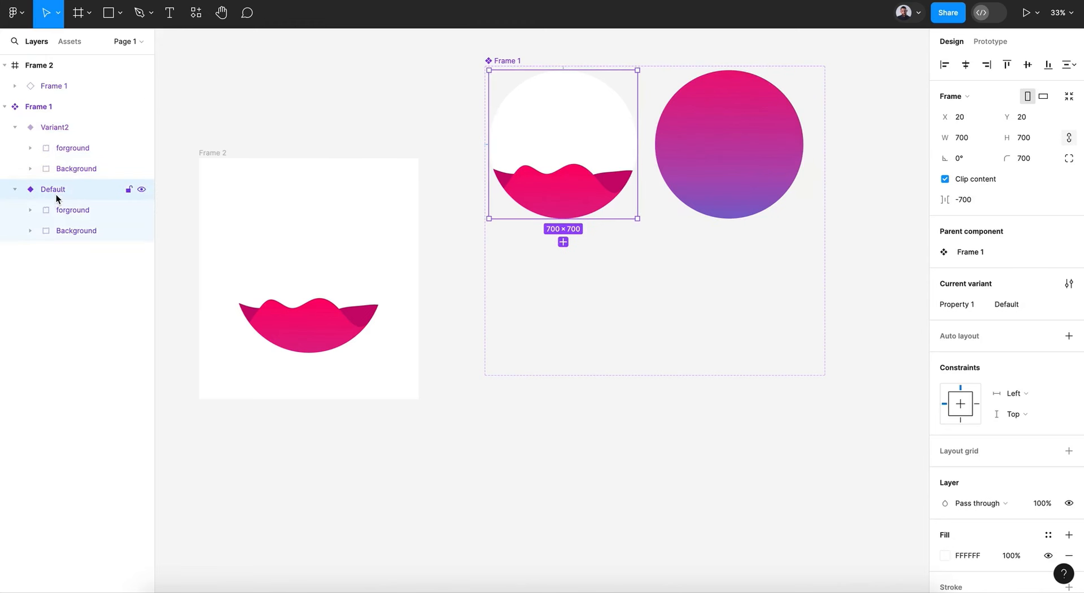
pyautogui.scroll(-1, 1019, 428)
pyautogui.scroll(-5, 1019, 428)
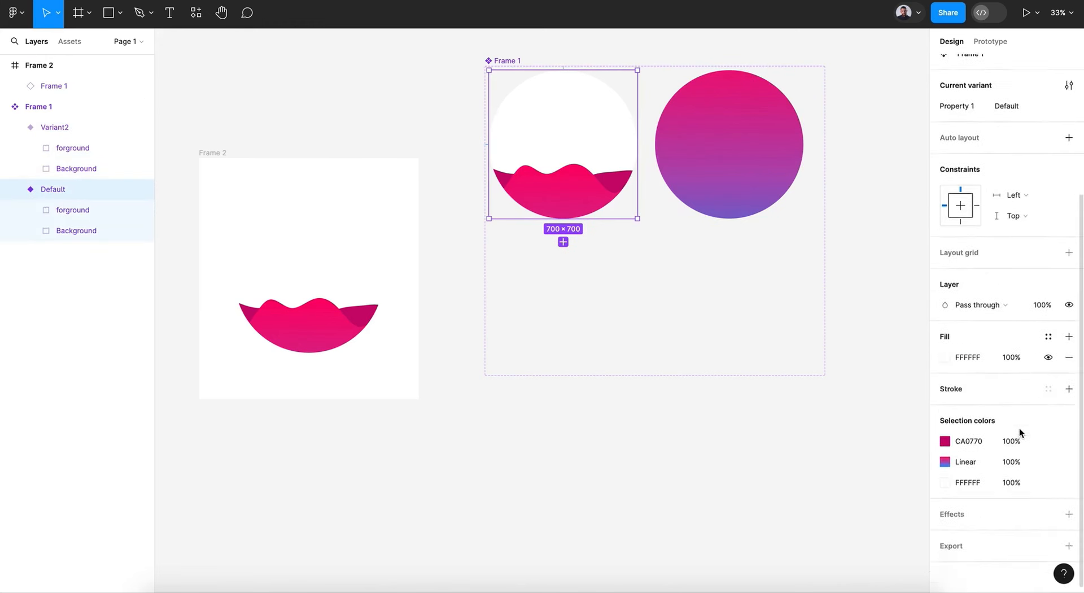
pyautogui.click(1062, 515)
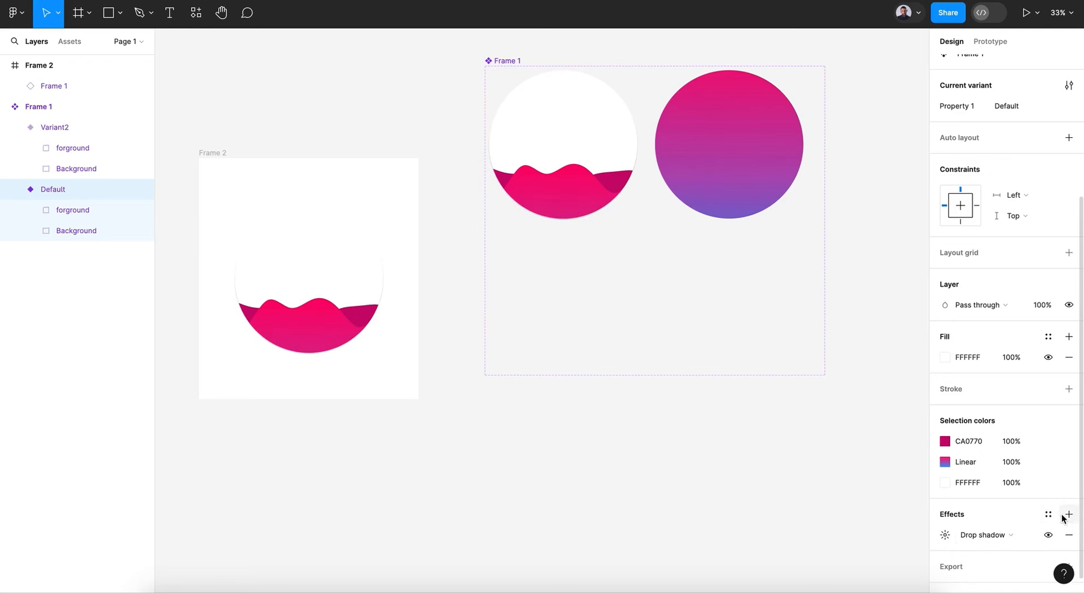
pyautogui.click(993, 537)
pyautogui.click(993, 520)
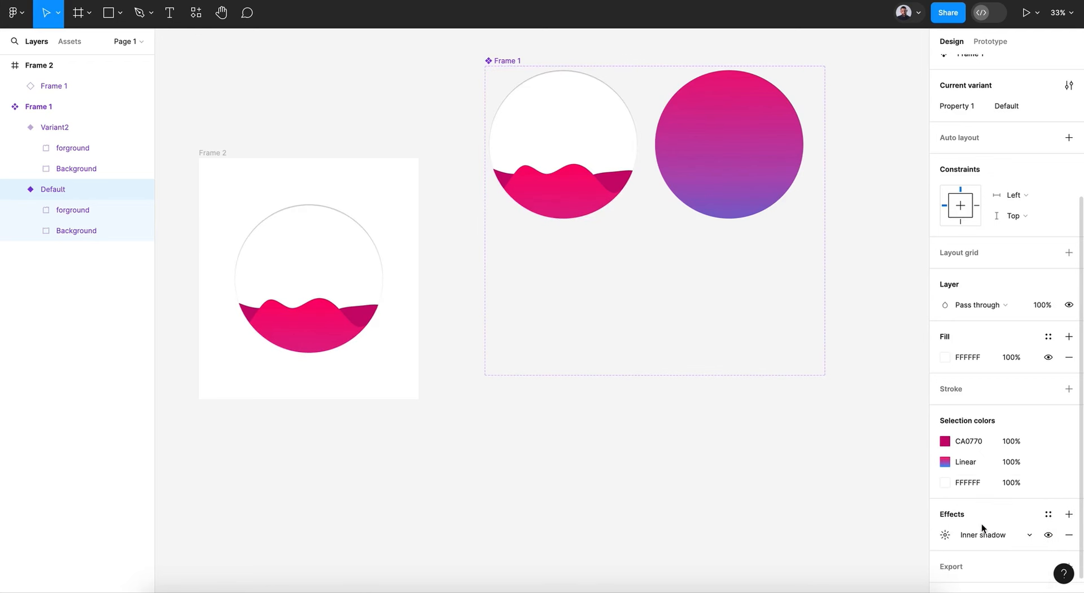
# Set the Default variant's inner shadow to a blur of 34.1 and colour CA0770 at 20% opacity.
pyautogui.click(946, 535)
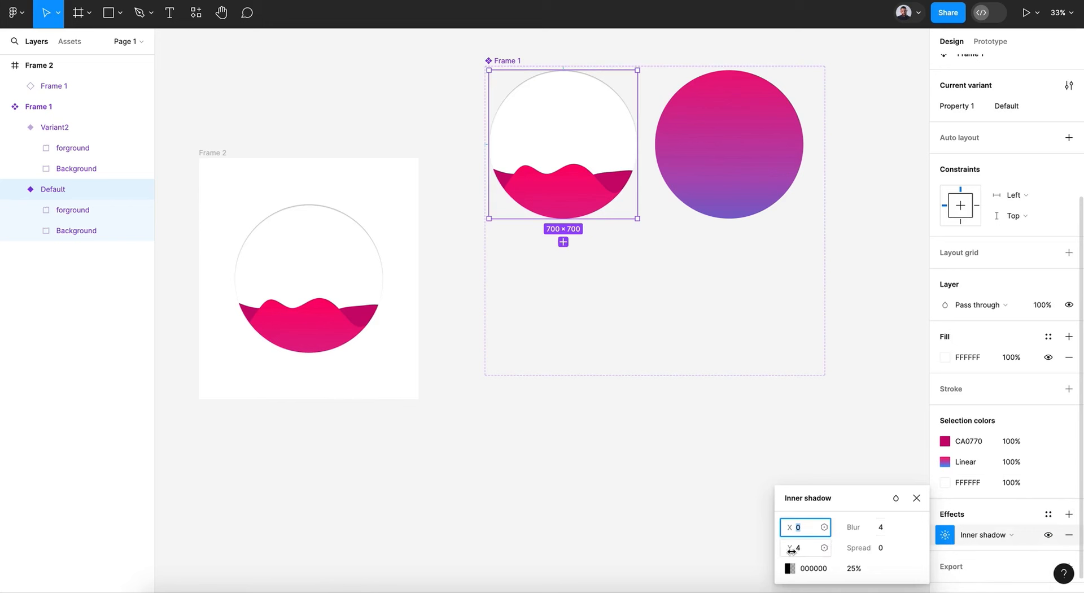
pyautogui.moveTo(853, 527); pyautogui.dragTo(169, 489)
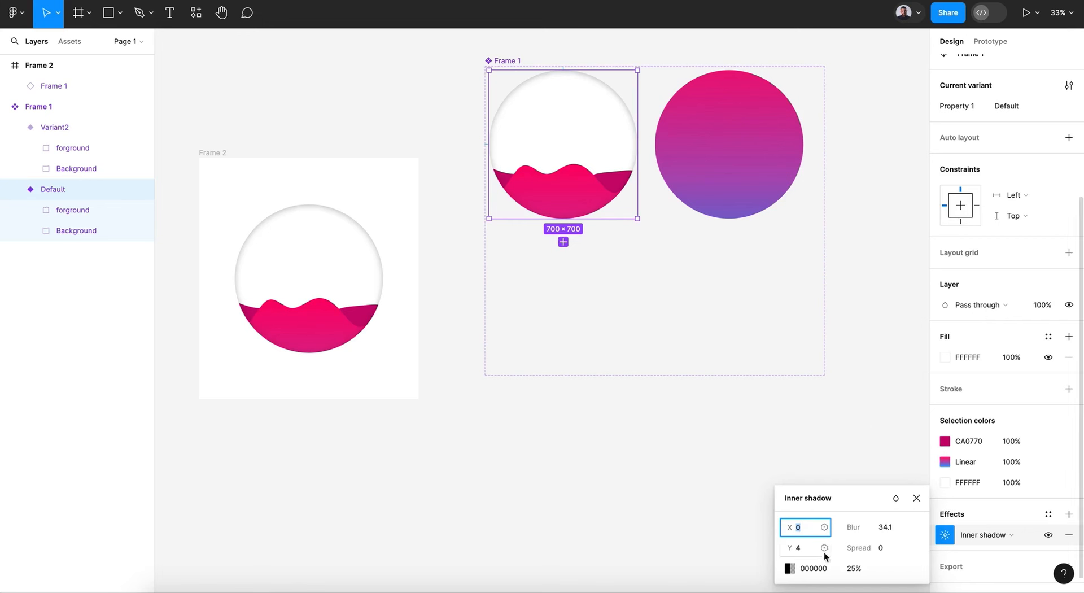
pyautogui.click(793, 572)
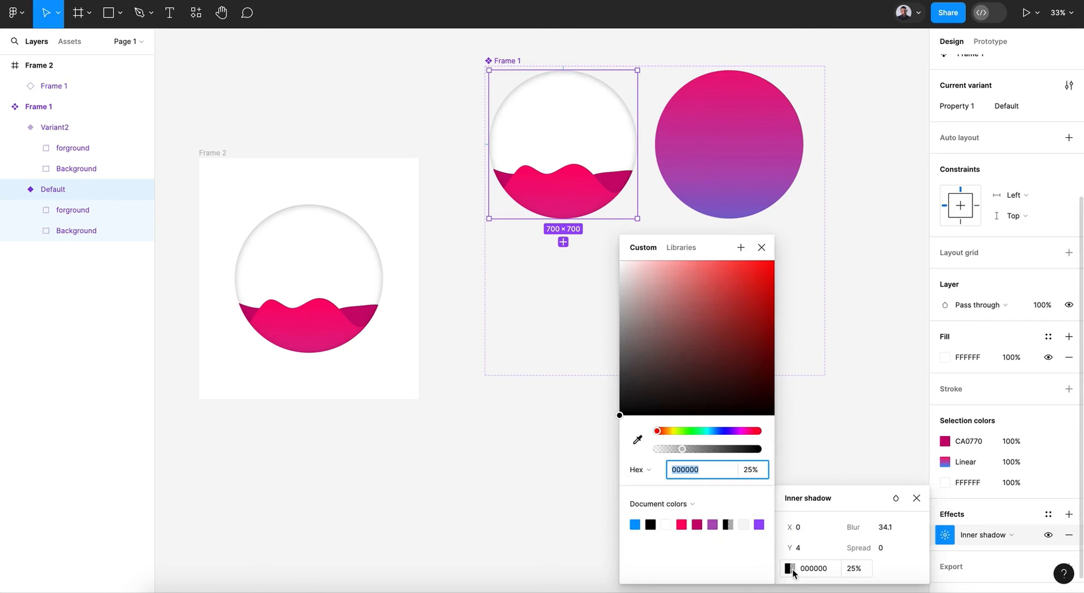
pyautogui.click(683, 524)
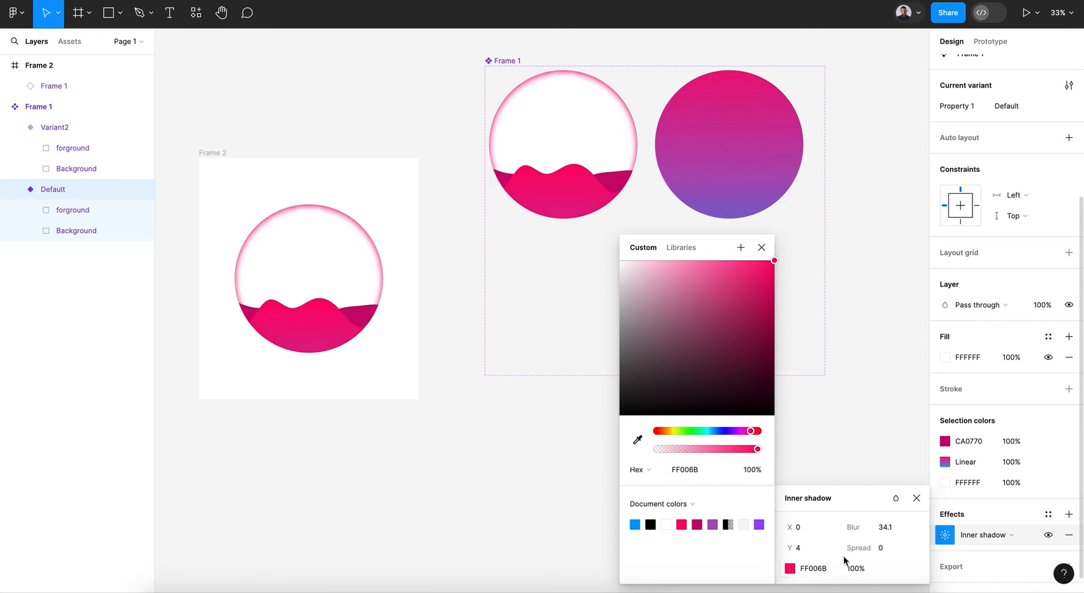
pyautogui.click(697, 524)
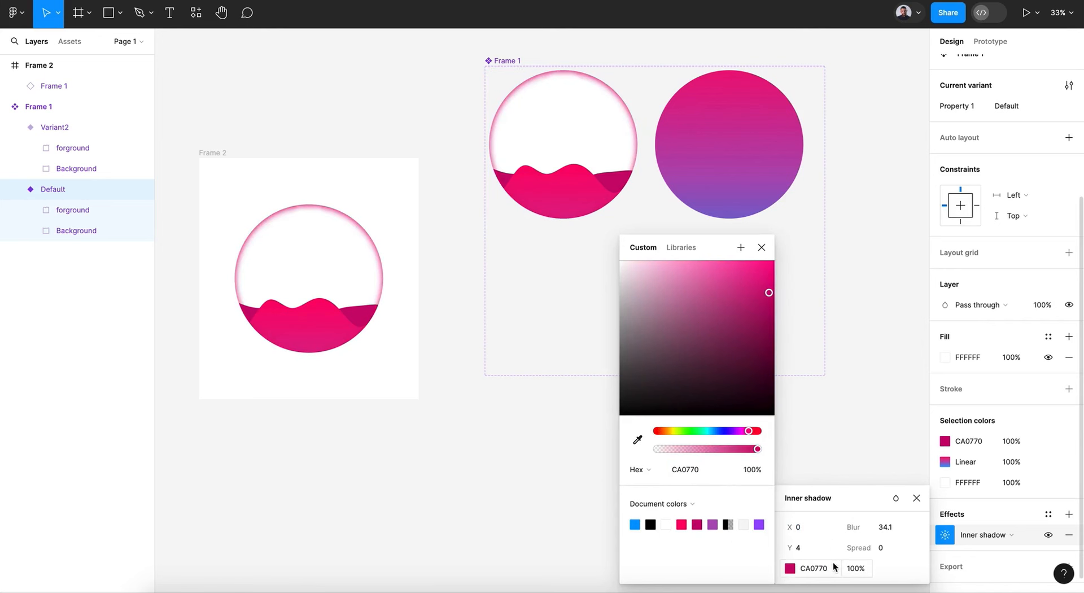
pyautogui.moveTo(854, 575); pyautogui.dragTo(837, 572)
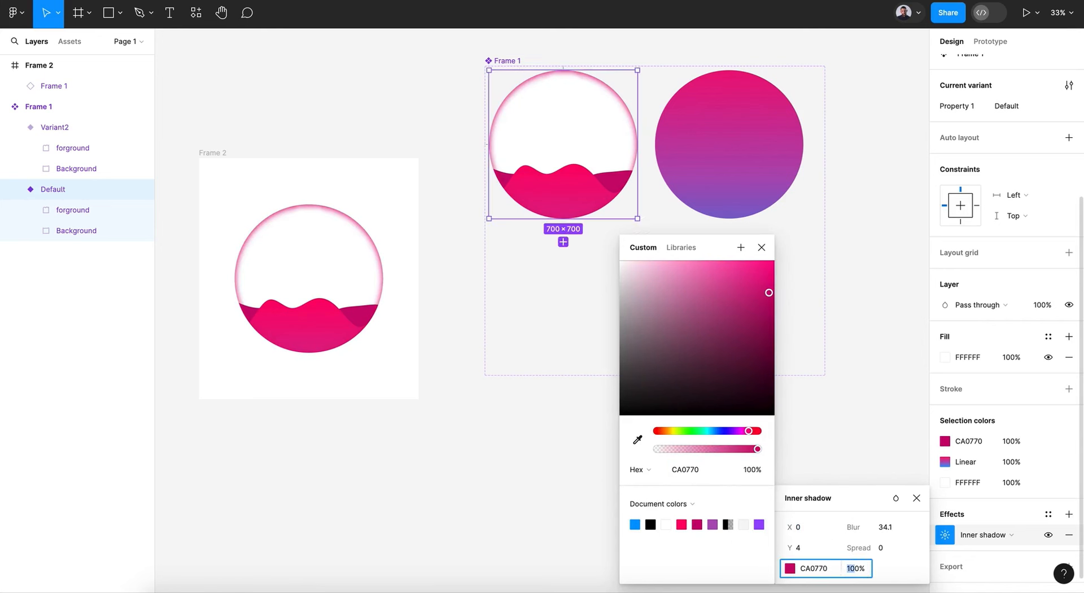
pyautogui.write('2')
pyautogui.press('Return')
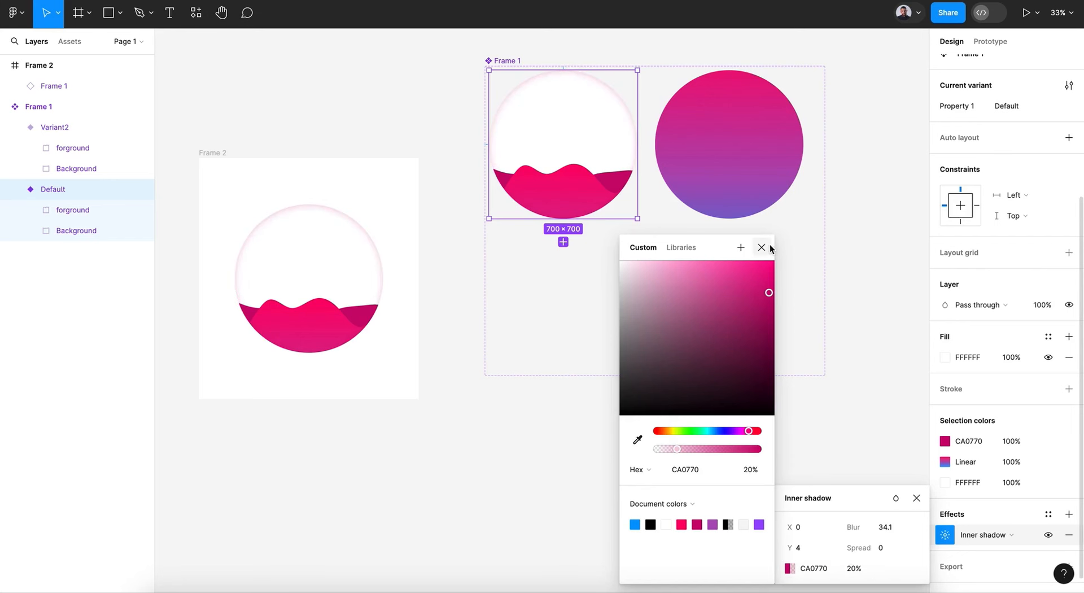
# Change the Default variant's fill to blue 071BCA at 11% opacity.
pyautogui.click(948, 356)
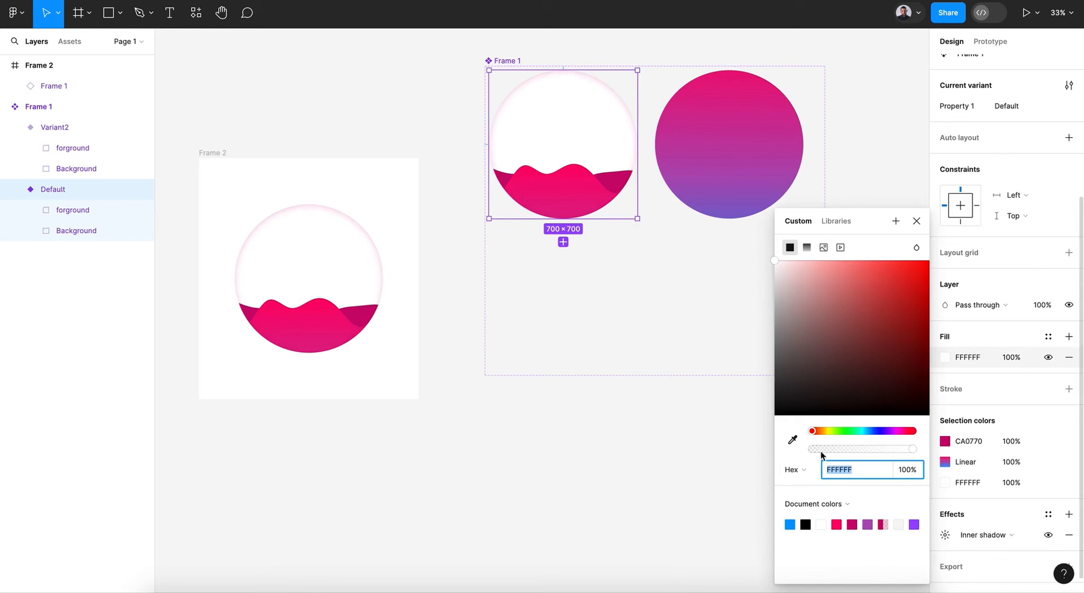
pyautogui.click(793, 441)
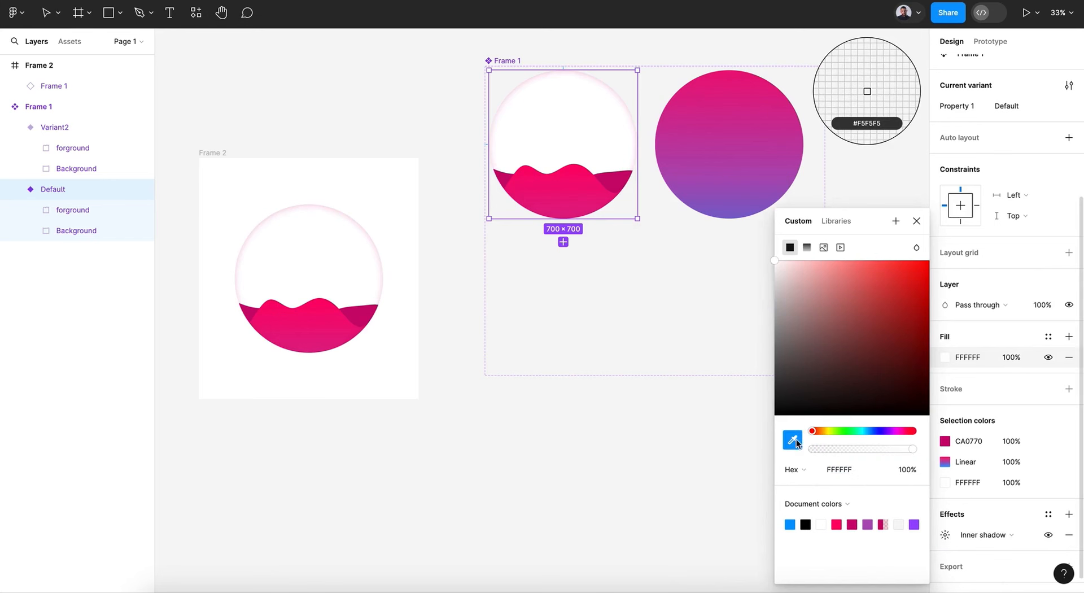
pyautogui.click(854, 520)
pyautogui.moveTo(842, 449); pyautogui.dragTo(823, 452)
pyautogui.moveTo(908, 433); pyautogui.dragTo(878, 431)
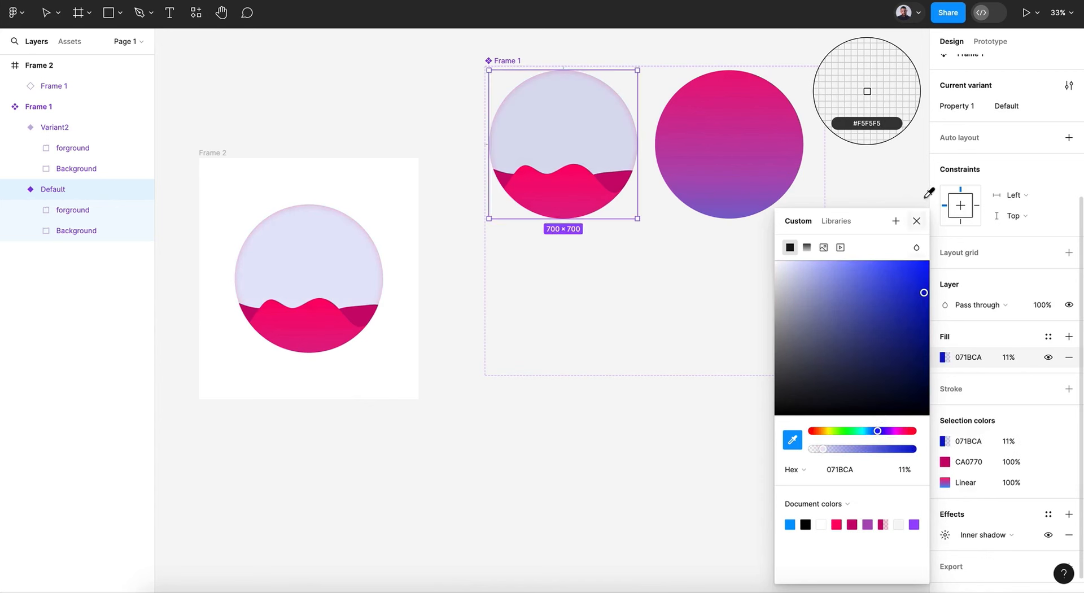
pyautogui.click(916, 221)
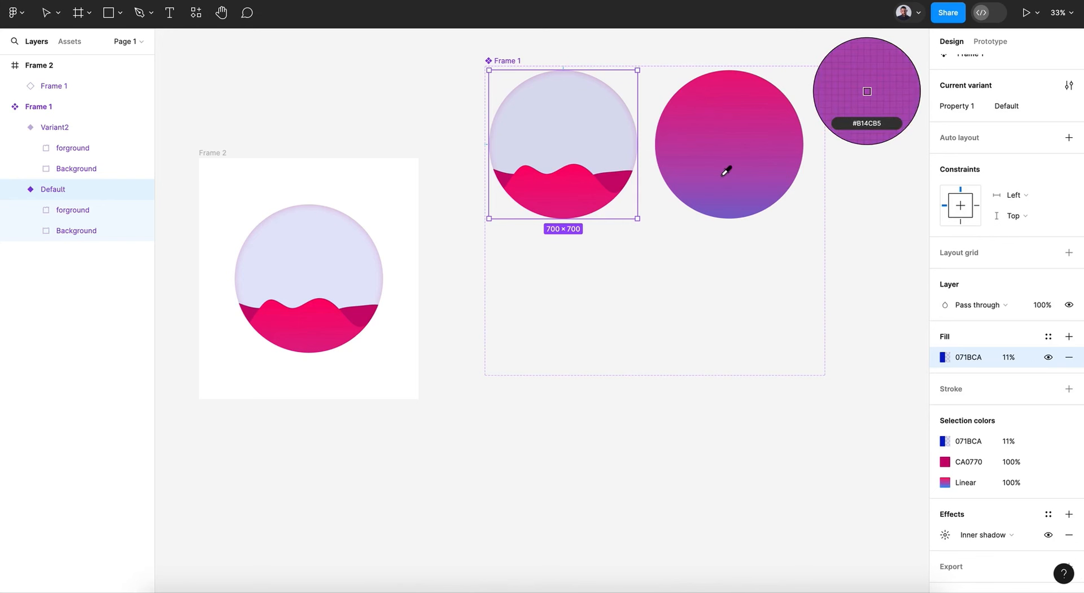
pyautogui.click(806, 256)
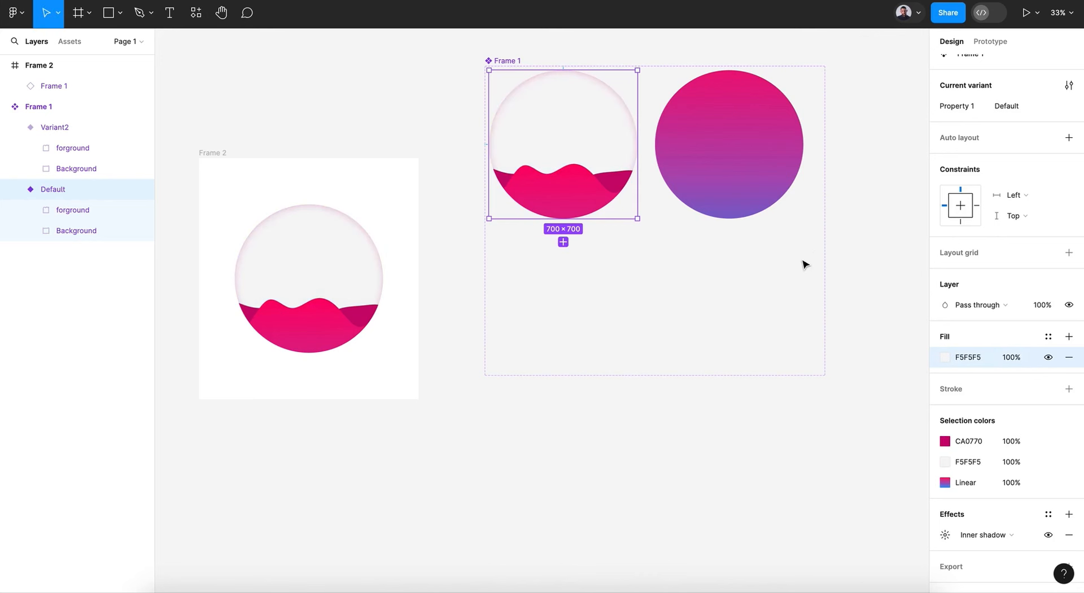
pyautogui.hotkey('ctrl', 'z')
pyautogui.keyDown('ctrl'); pyautogui.click(745, 133); pyautogui.keyUp('ctrl')
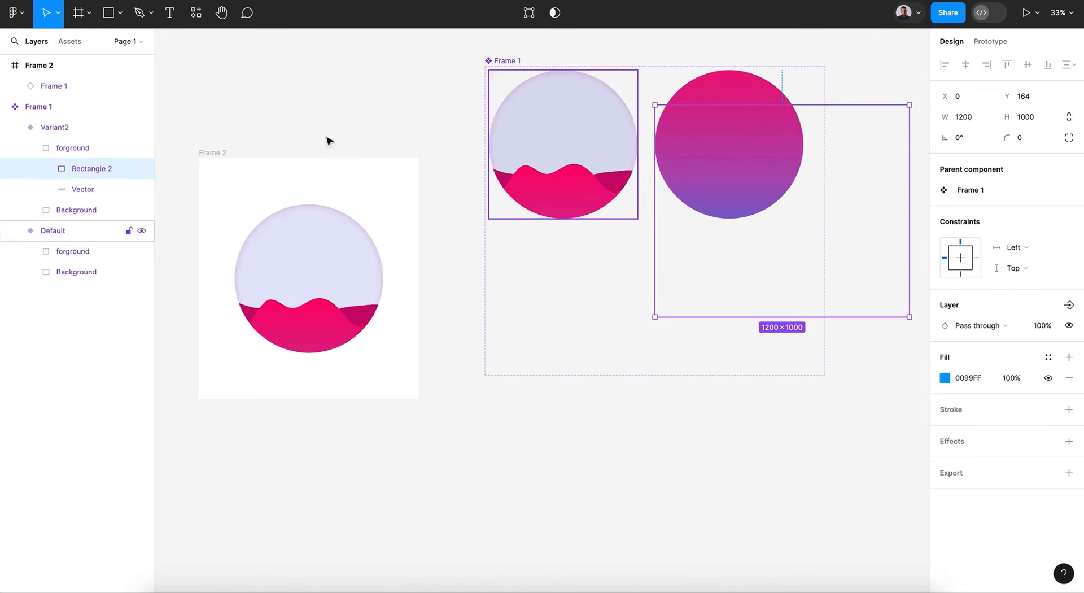
# Hide Variant2's forground and Background layers and apply the Default variant's 071BCA fill at 11% opacity to Variant2.
pyautogui.click(35, 148)
pyautogui.click(30, 148)
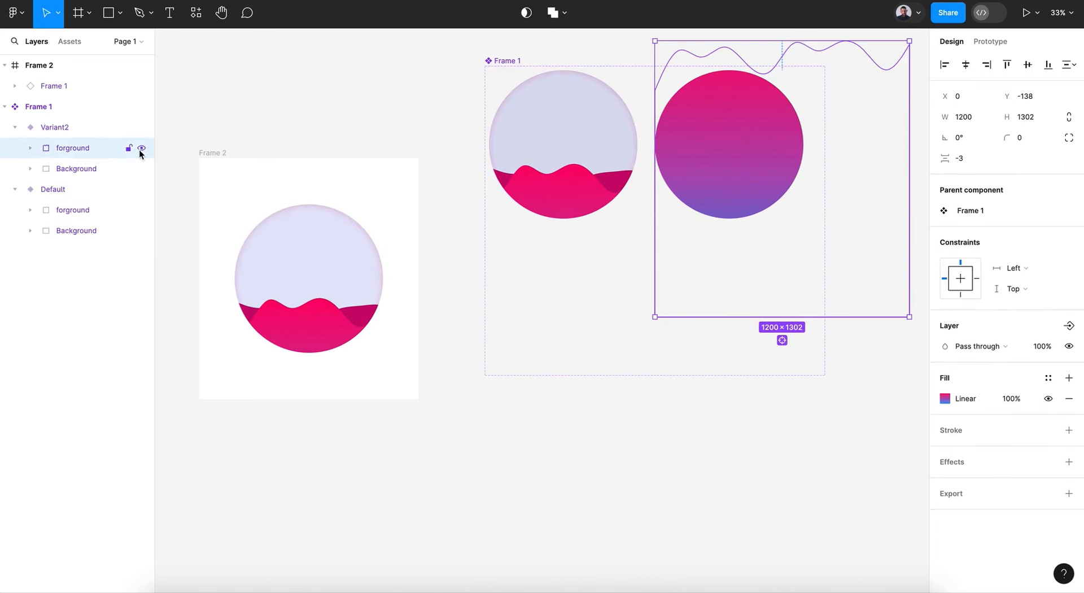
pyautogui.click(142, 149)
pyautogui.click(71, 130)
pyautogui.hotkey('ctrl', 'v')
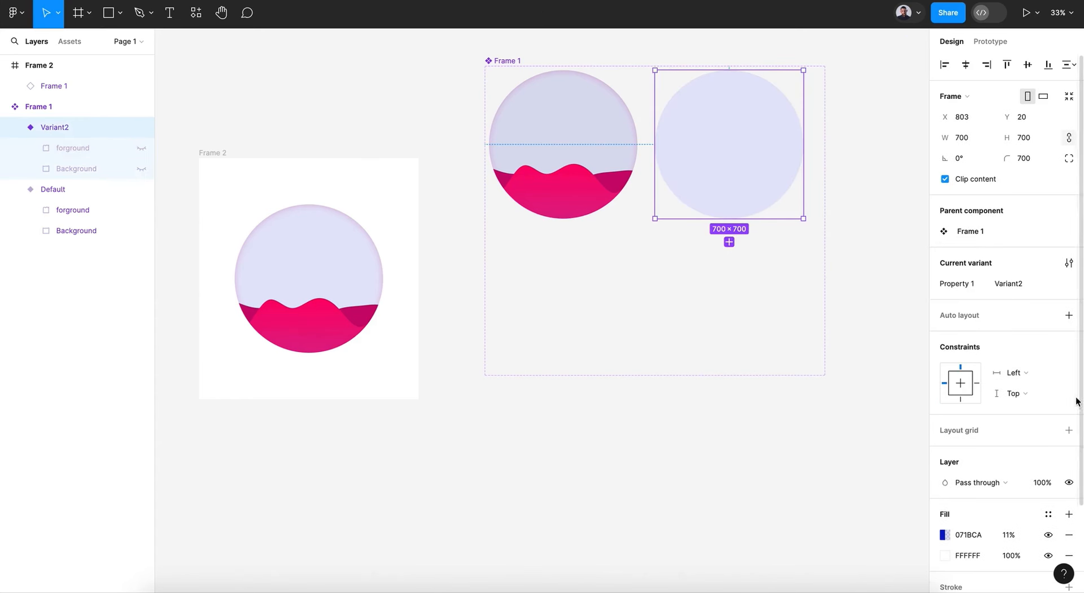
# Copy the inner shadow effect from the Default variant onto Variant2.
pyautogui.click(613, 188)
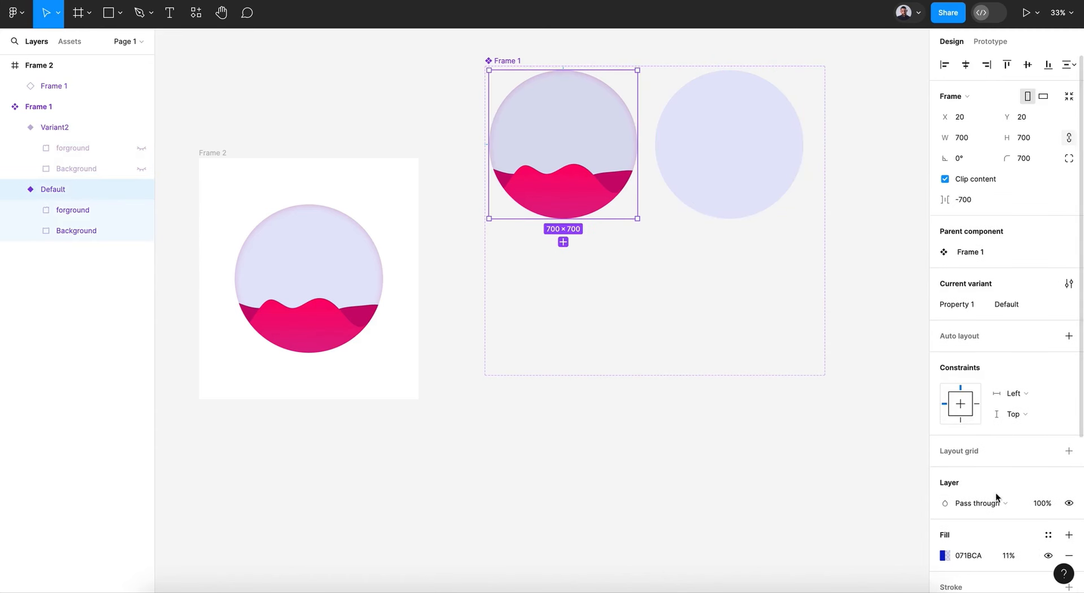
pyautogui.scroll(-5, 1004, 509)
pyautogui.click(935, 520)
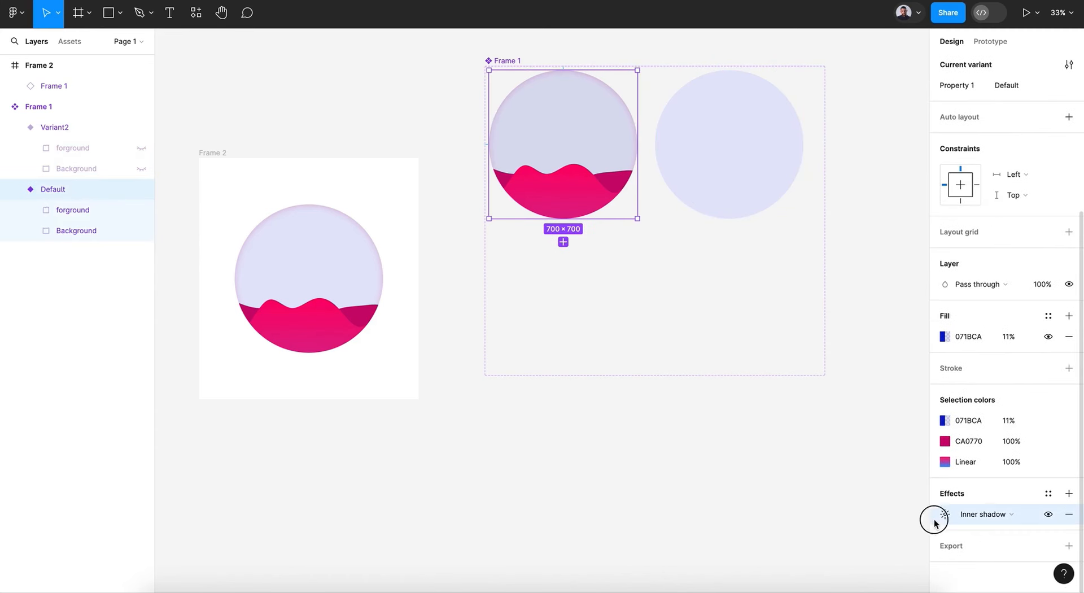
pyautogui.click(699, 151)
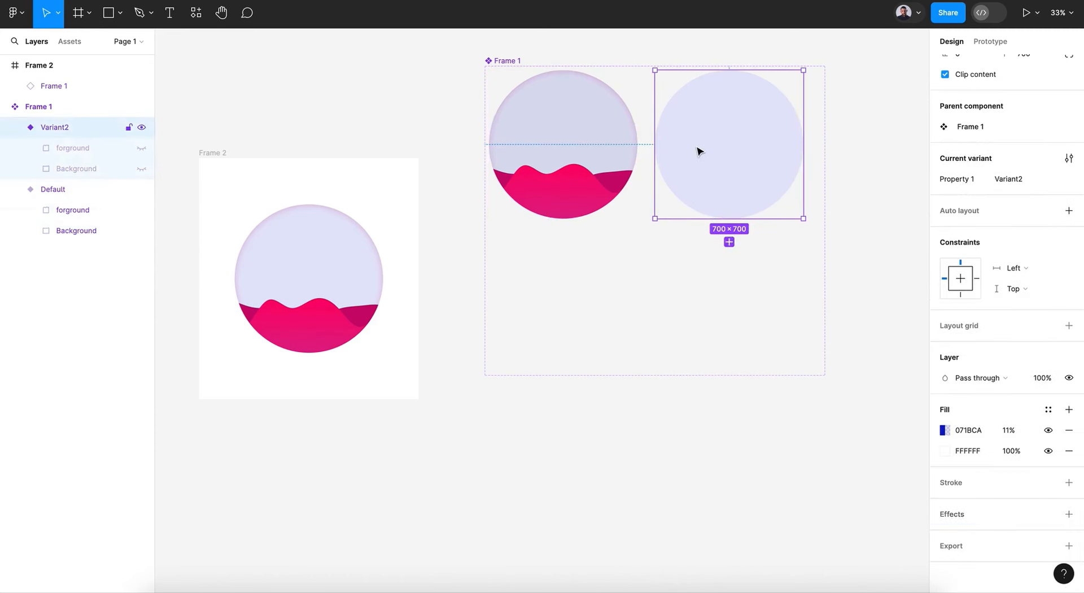
pyautogui.hotkey('ctrl', 'v')
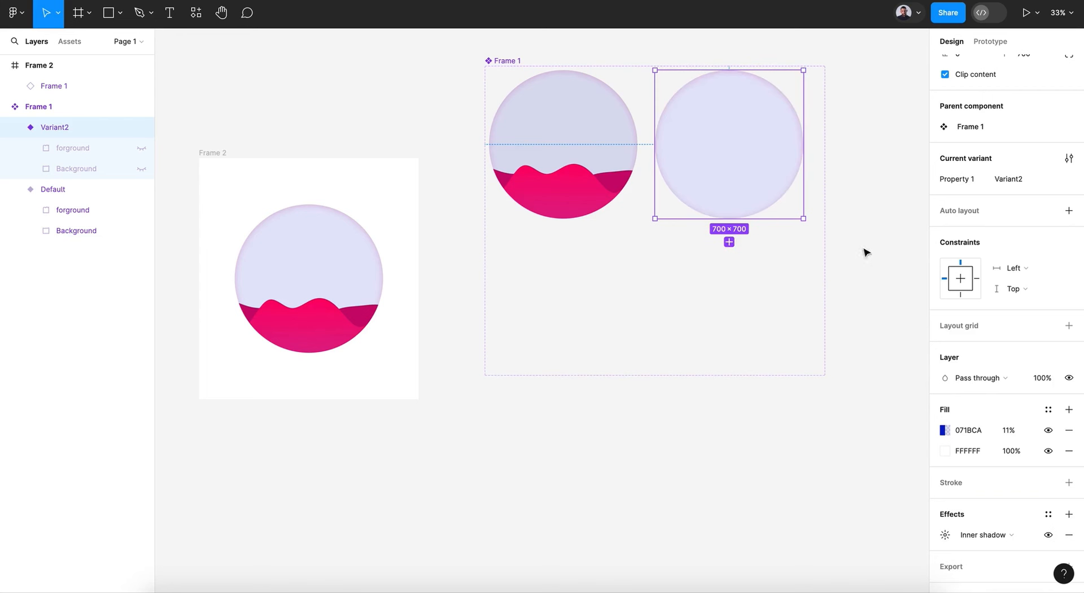
# Make Variant2's forground and Background layers visible again and reselect Variant2.
pyautogui.click(142, 148)
pyautogui.click(142, 168)
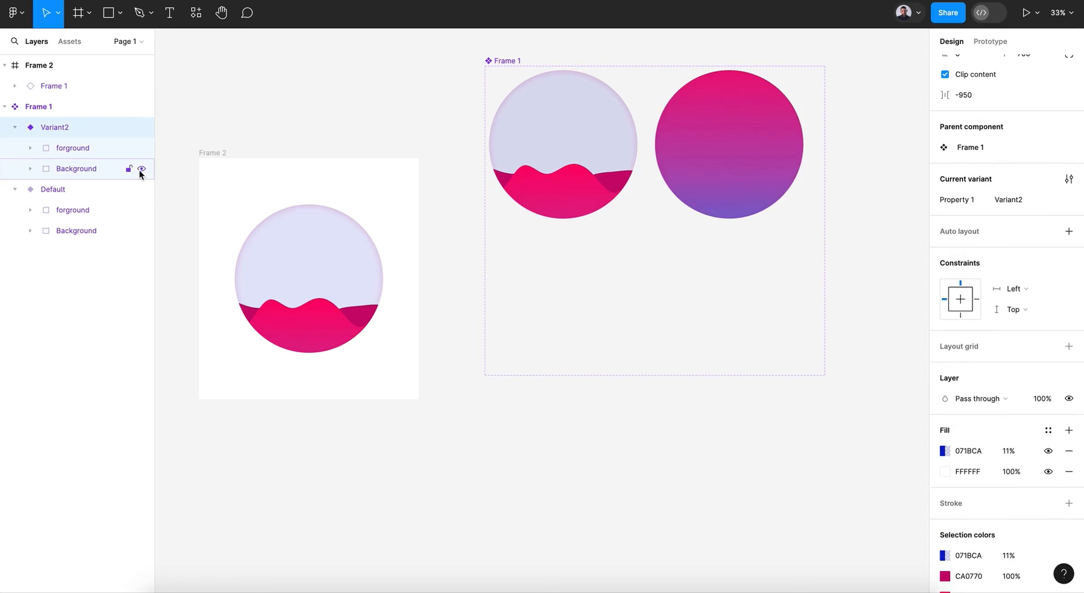
pyautogui.click(85, 149)
pyautogui.click(85, 168)
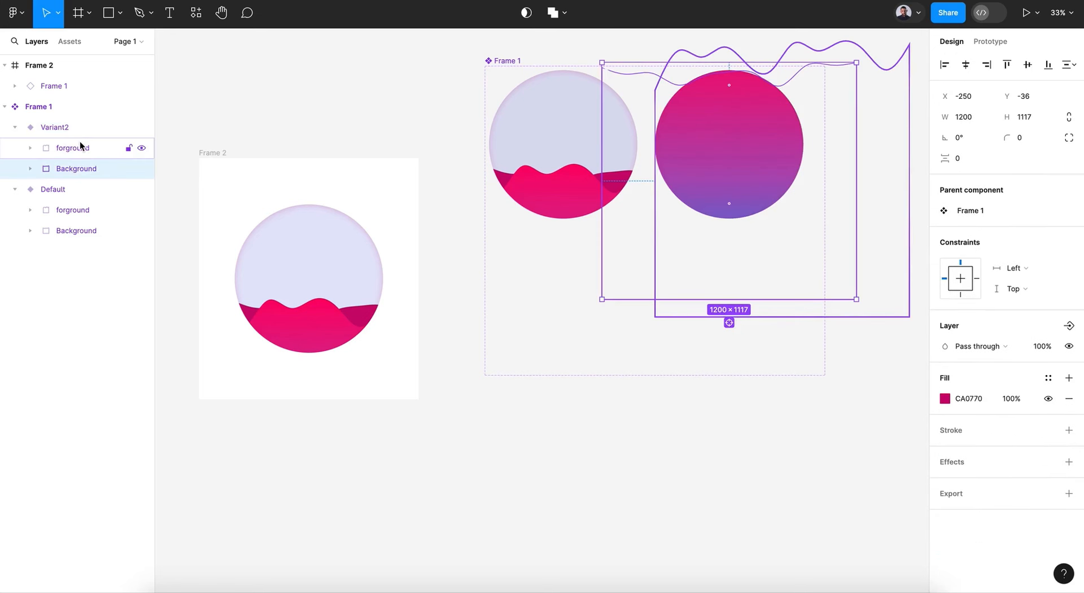
pyautogui.click(81, 146)
pyautogui.click(77, 126)
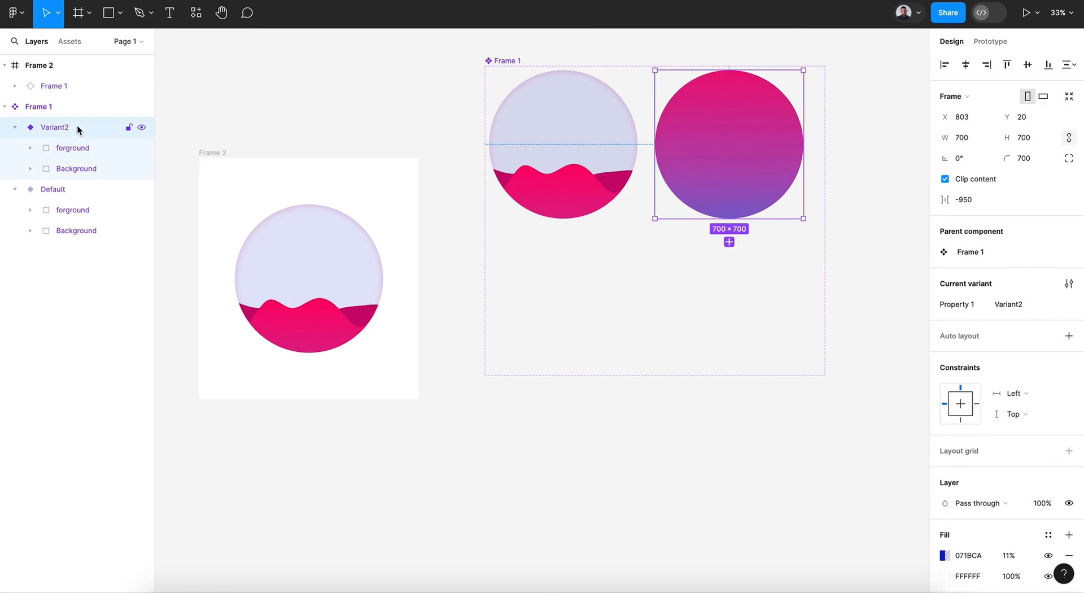
# Play Frame 2's prototype in the inline preview to check the liquid-fill animation, and close the preview.
pyautogui.click(507, 418)
pyautogui.click(218, 153)
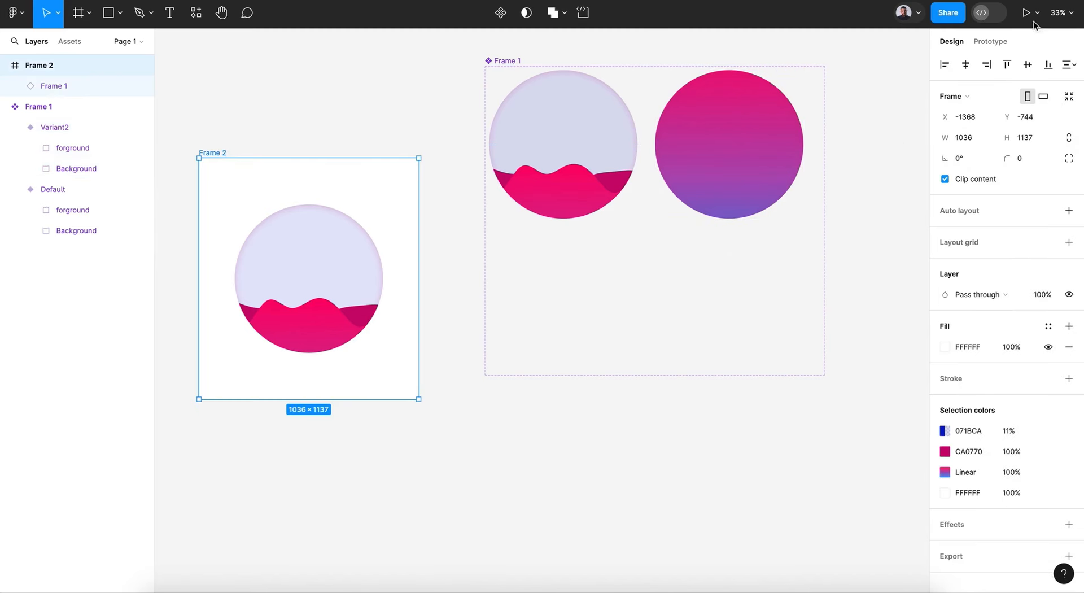
pyautogui.click(1009, 41)
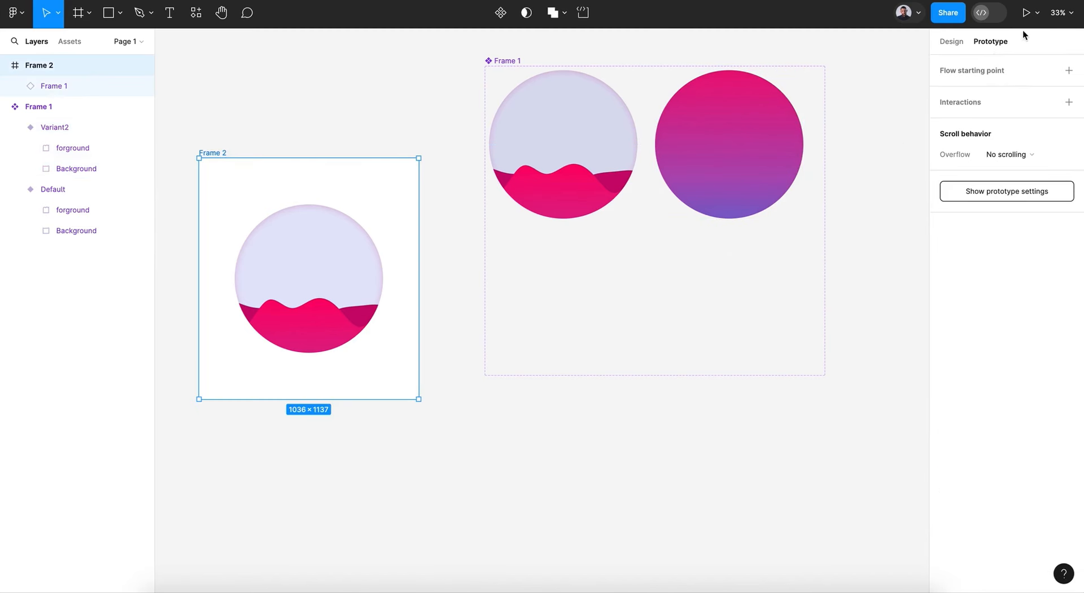
pyautogui.click(1037, 13)
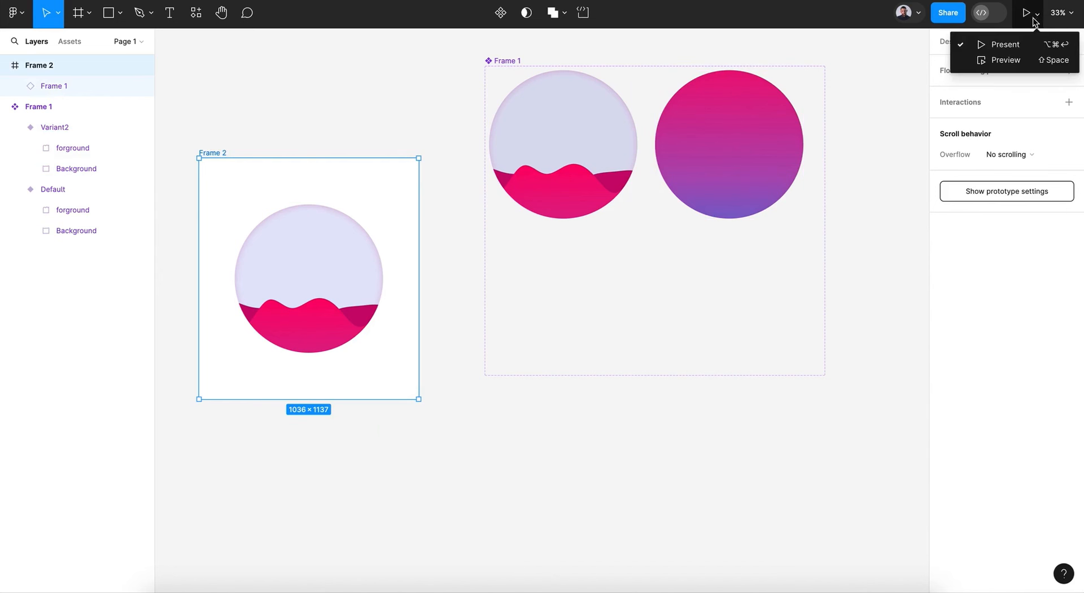
pyautogui.click(1010, 58)
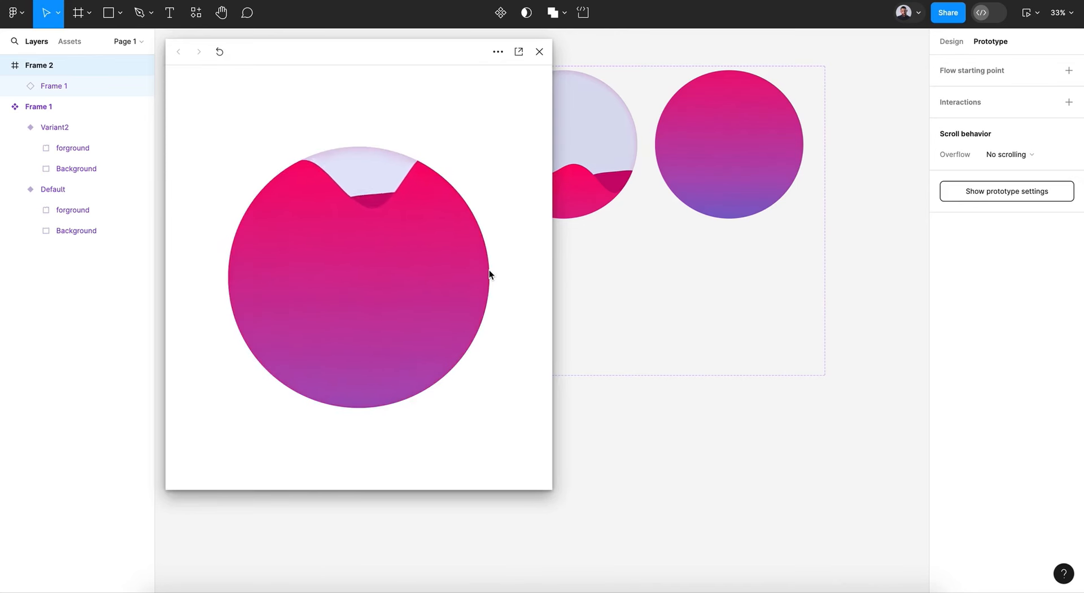
pyautogui.click(540, 52)
# Lower the Default variant's forground wave so it sits near the bottom of the circle.
pyautogui.doubleClick(594, 200)
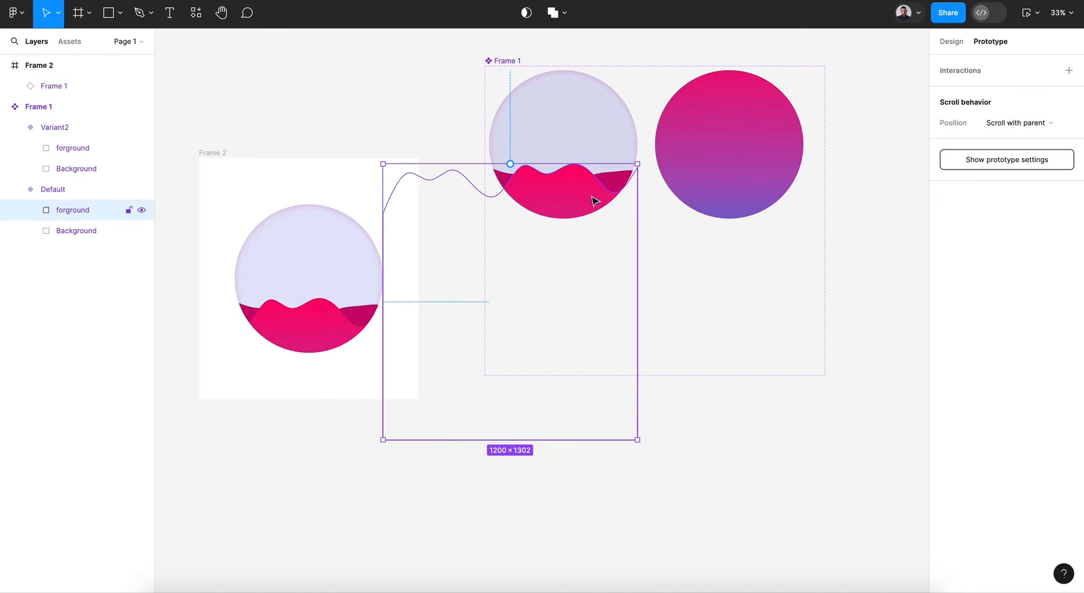
pyautogui.click(623, 177)
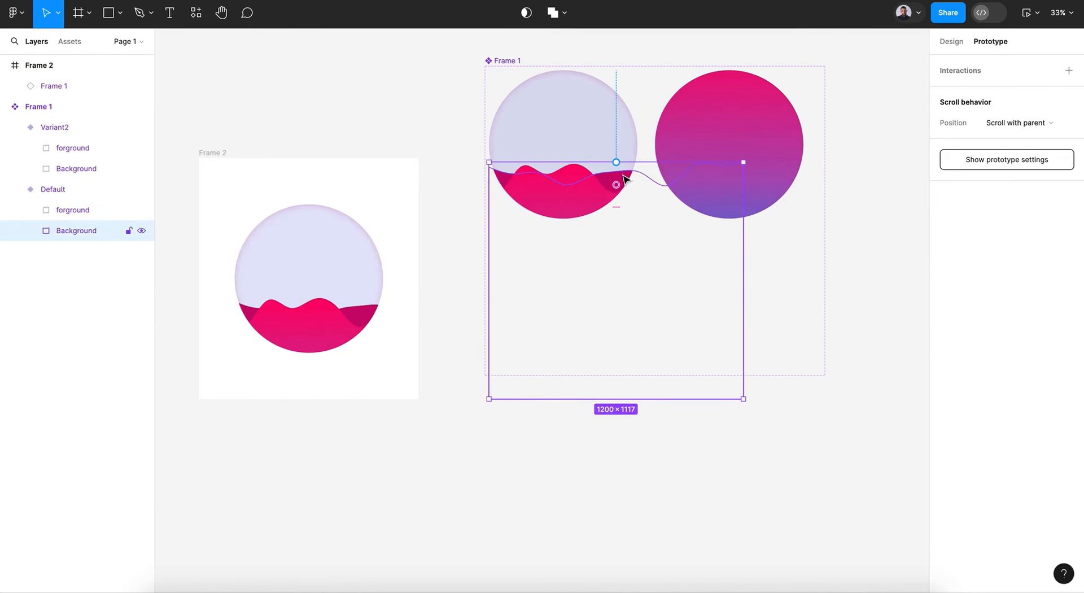
pyautogui.doubleClick(274, 334)
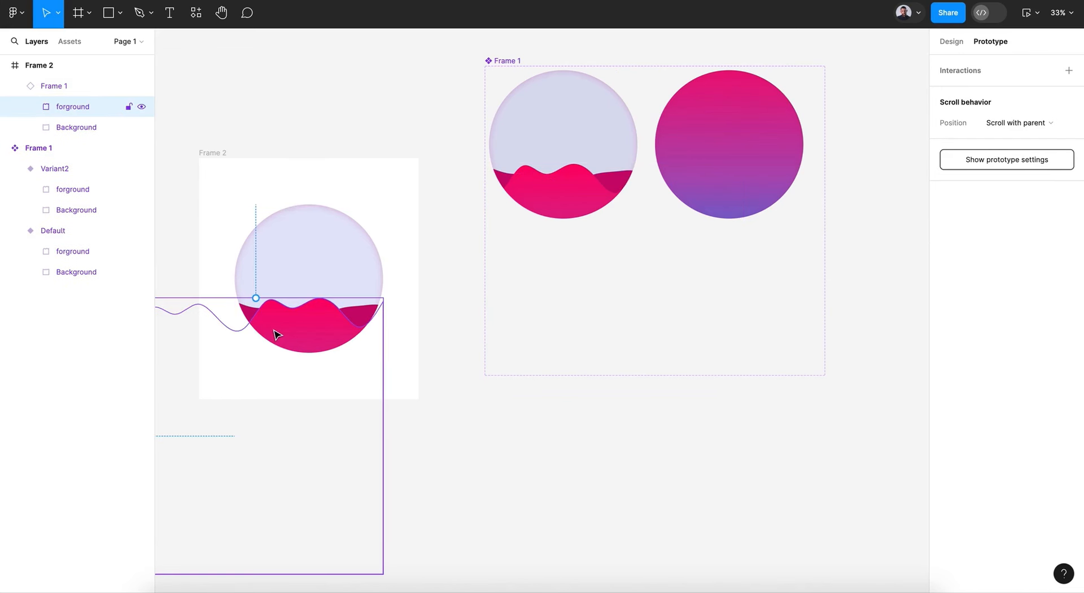
pyautogui.click(503, 393)
pyautogui.click(574, 198)
pyautogui.click(584, 207)
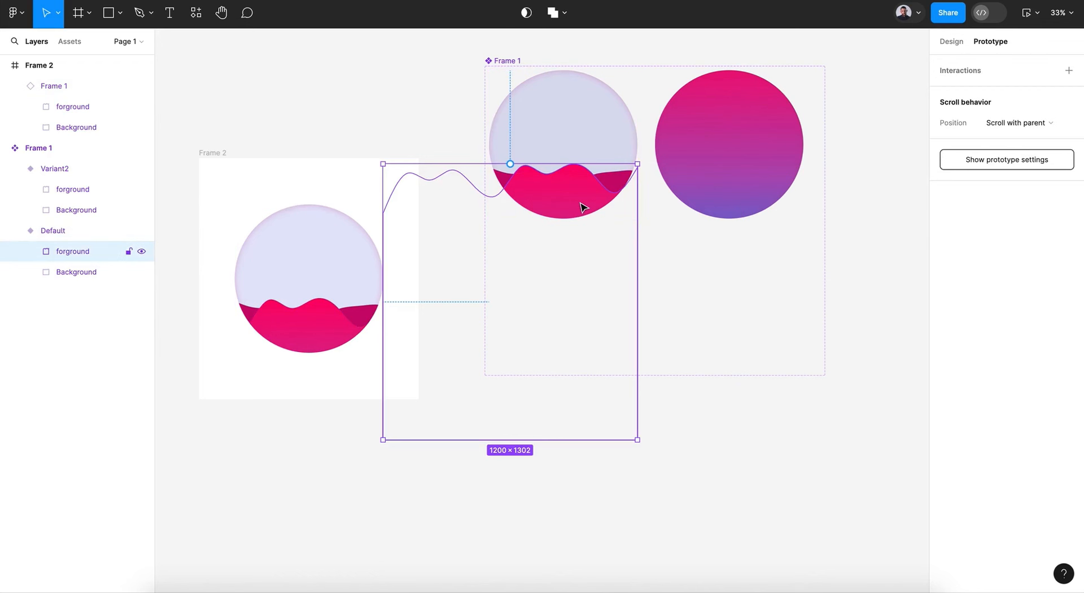
pyautogui.hotkey('shift', 'Down')
pyautogui.hotkey('shift', 'Down')
pyautogui.hotkey('shift', 'Down')
pyautogui.hotkey('shift', 'Down')
pyautogui.hotkey('shift', 'Down')
pyautogui.hotkey('shift', 'Down')
pyautogui.hotkey('shift', 'Down')
pyautogui.hotkey('shift', 'Down')
pyautogui.hotkey('shift', 'Down')
pyautogui.hotkey('shift', 'Down')
pyautogui.hotkey('shift', 'Down')
pyautogui.hotkey('shift', 'Down')
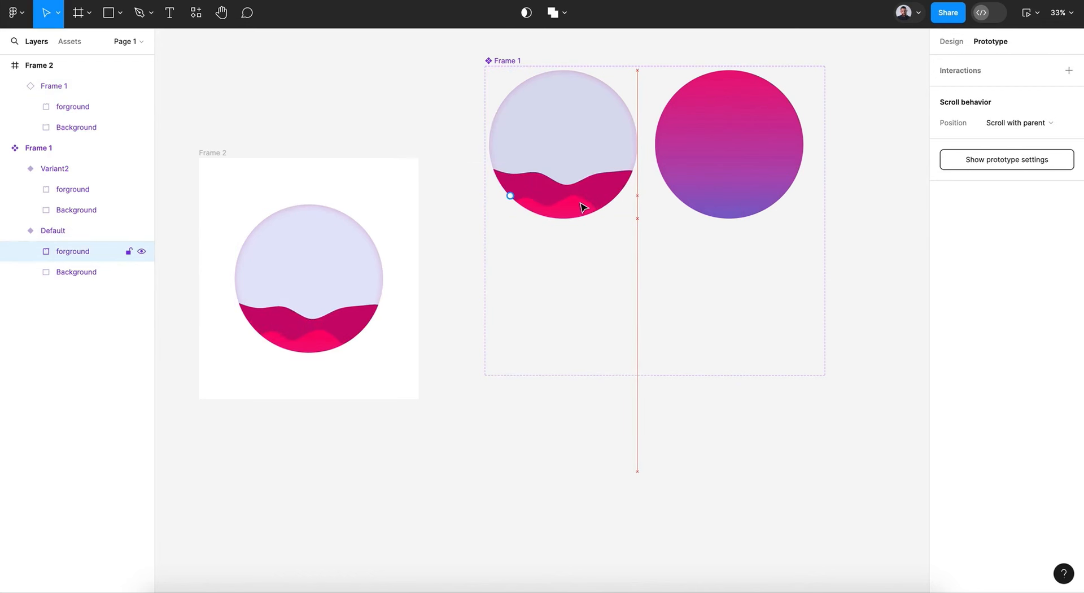
# Lower the Default variant's Background wave until its crests lie just behind the forground wave.
pyautogui.click(616, 180)
pyautogui.hotkey('shift', 'Down')
pyautogui.hotkey('shift', 'Down')
pyautogui.hotkey('shift', 'Down')
pyautogui.hotkey('shift', 'Down')
pyautogui.hotkey('shift', 'Down')
pyautogui.hotkey('shift', 'Down')
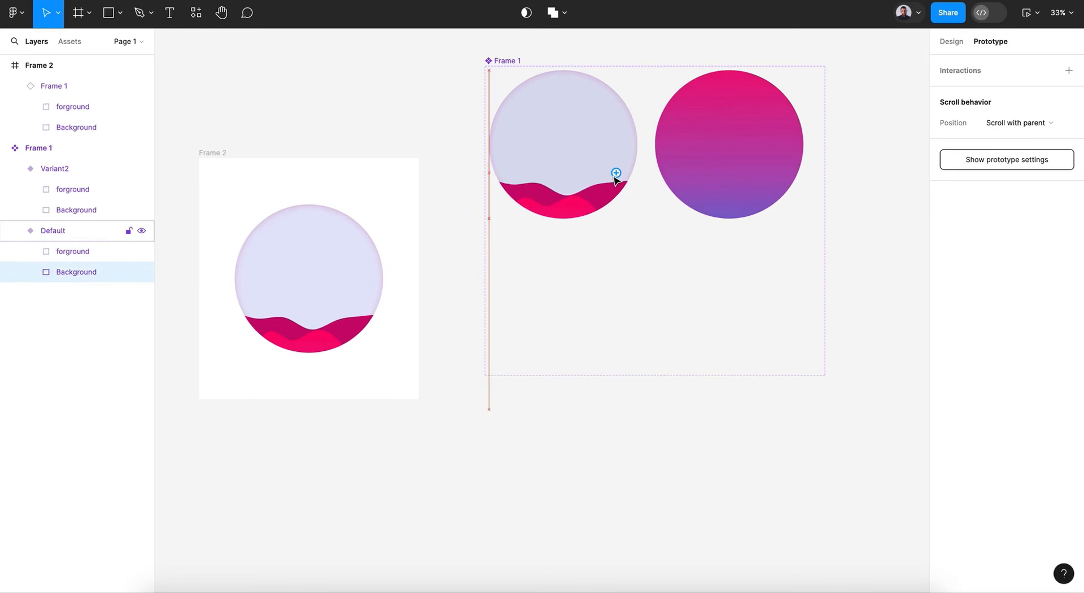
pyautogui.hotkey('shift', 'Down')
pyautogui.hotkey('shift', 'Down')
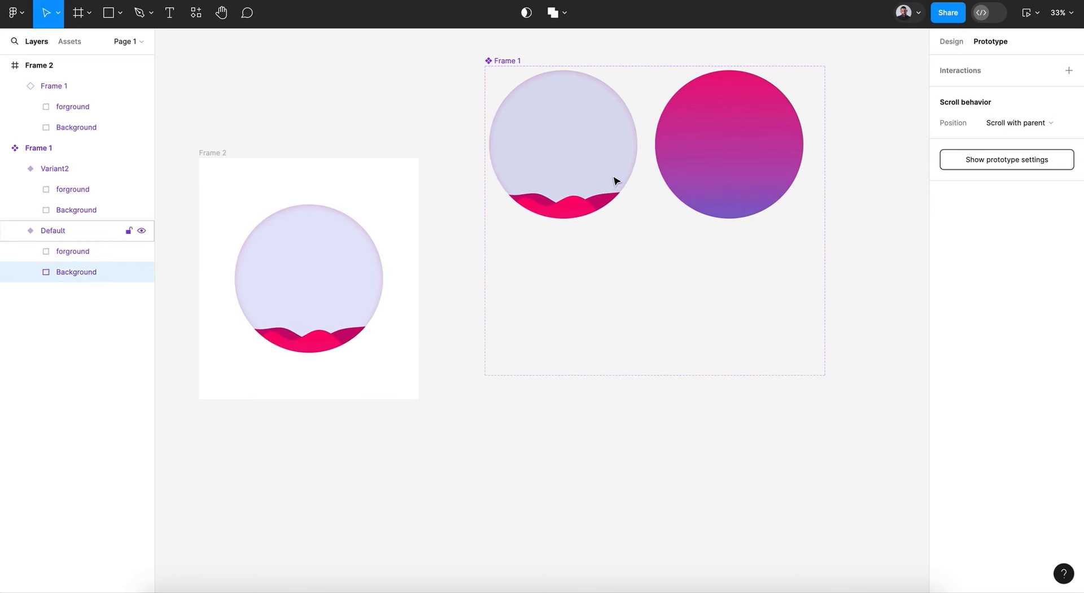
# Preview Frame 2's animation with the lowered starting liquid level, and close the preview.
pyautogui.click(462, 253)
pyautogui.click(218, 156)
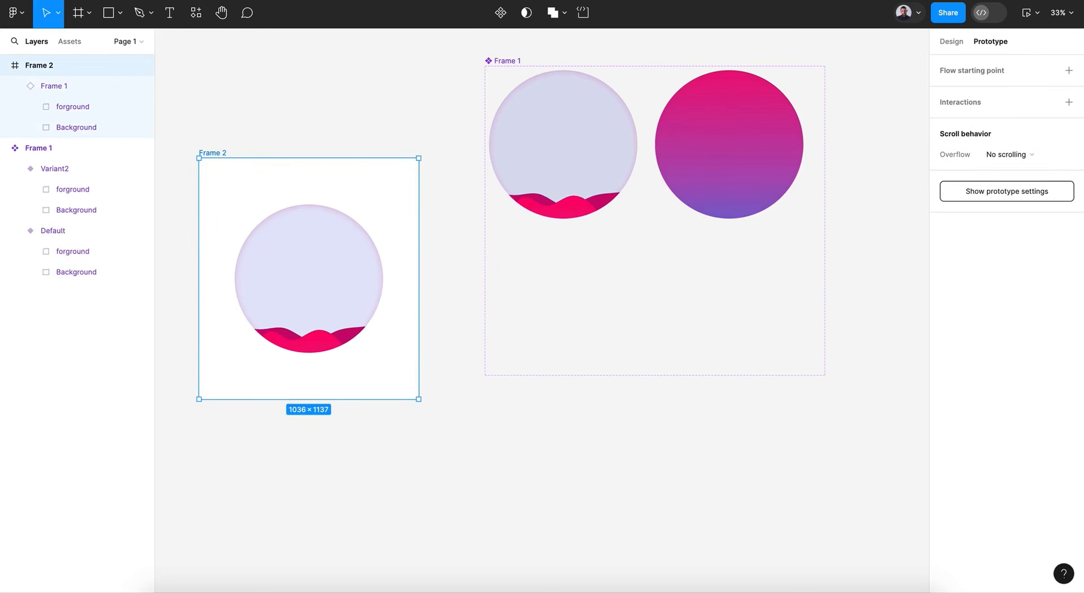
pyautogui.click(1026, 12)
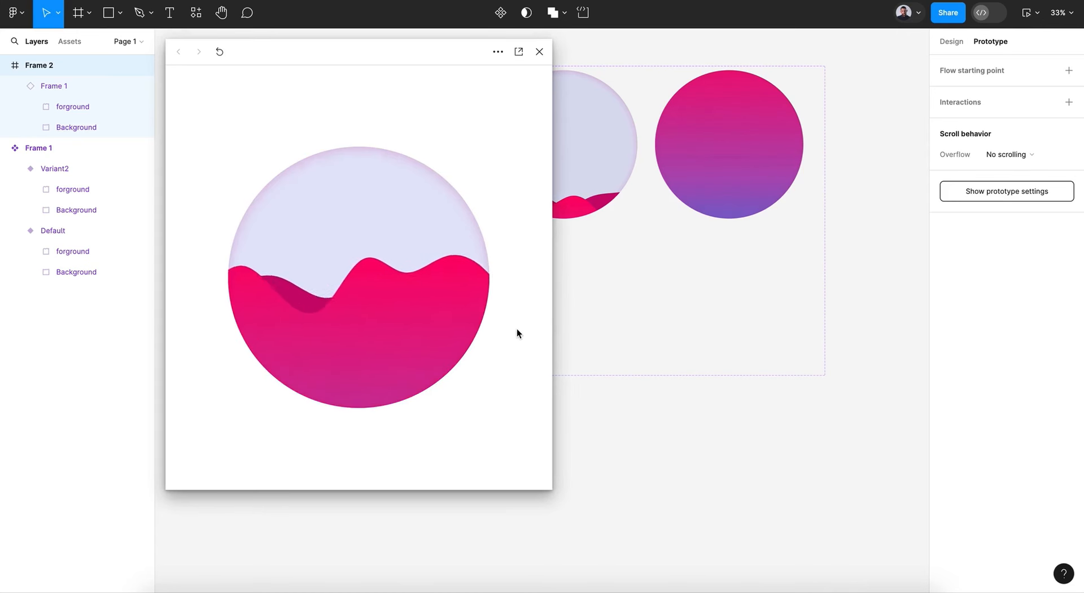
pyautogui.click(538, 53)
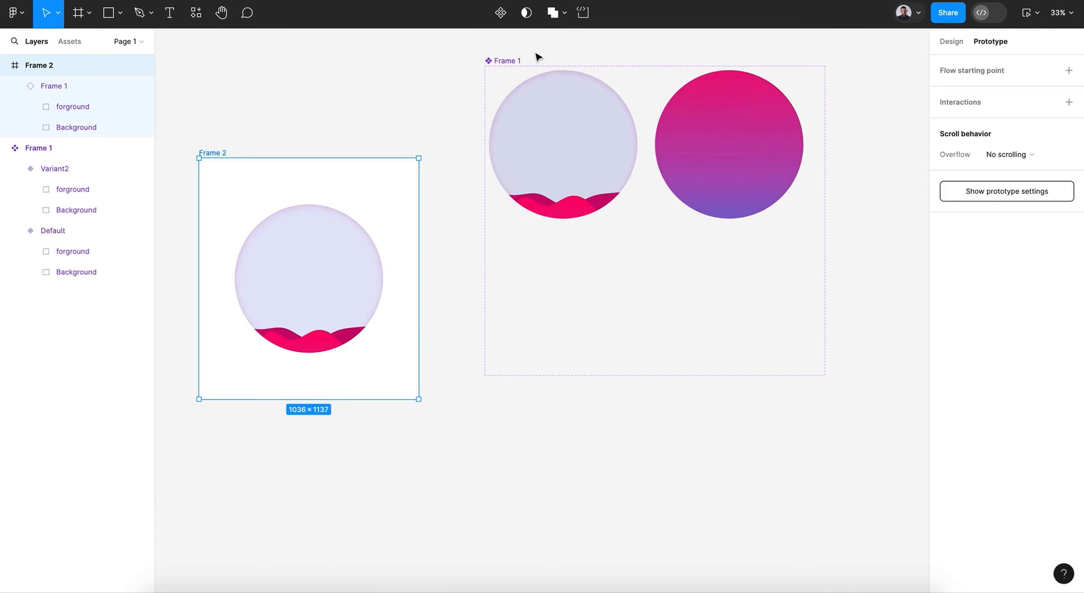
# Nudge the Default variant's forground wave left so its crest is centred in the circle.
pyautogui.click(564, 208)
pyautogui.click(567, 210)
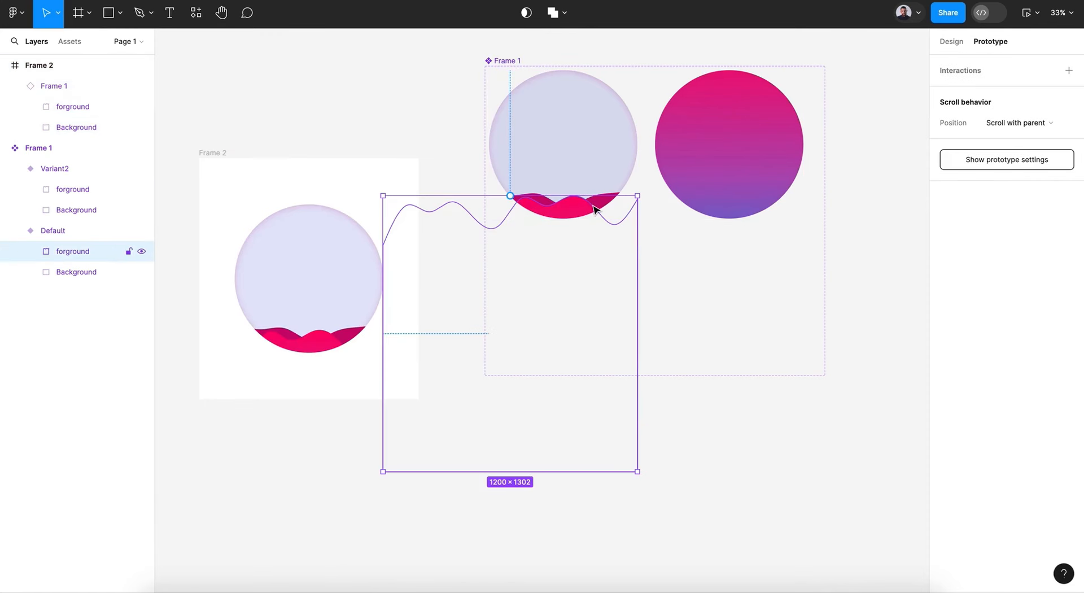
pyautogui.hotkey('shift', 'Left')
pyautogui.hotkey('shift', 'Left')
# Move Variant2's forground and Background waves down together until the forground crests are inside the upper part of the circle.
pyautogui.click(779, 96)
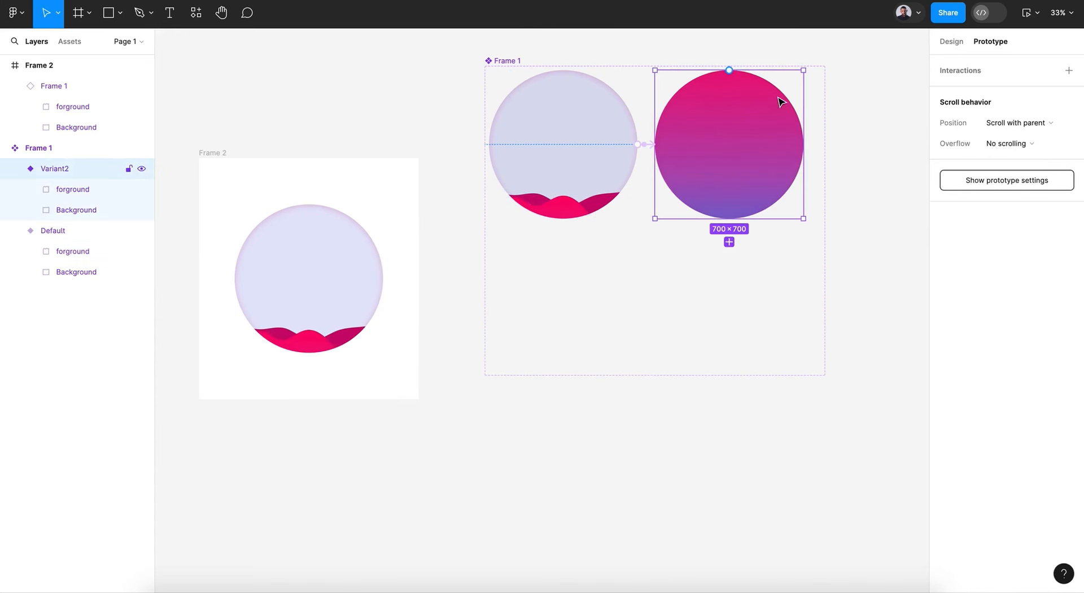
pyautogui.click(748, 127)
pyautogui.keyDown('shift'); pyautogui.click(62, 210); pyautogui.keyUp('shift')
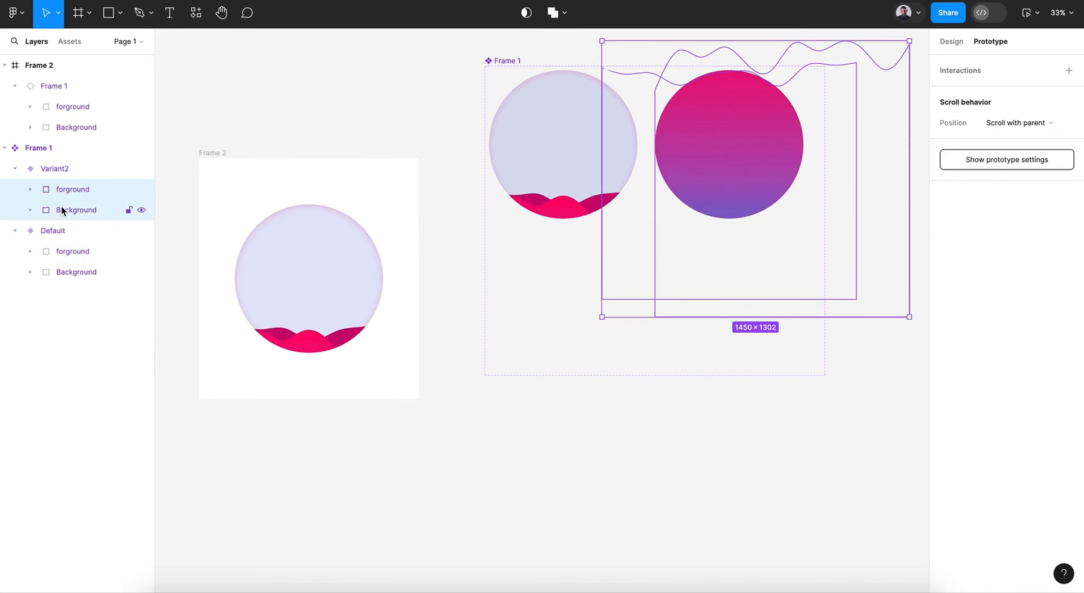
pyautogui.hotkey('shift', 'Up')
pyautogui.hotkey('shift', 'Down')
pyautogui.hotkey('shift', 'Down')
pyautogui.hotkey('shift', 'Down')
pyautogui.hotkey('shift', 'Down')
pyautogui.hotkey('shift', 'Down')
pyautogui.hotkey('shift', 'Down')
pyautogui.hotkey('shift', 'Down')
pyautogui.hotkey('shift', 'Down')
pyautogui.hotkey('shift', 'Down')
pyautogui.hotkey('shift', 'Down')
pyautogui.hotkey('shift', 'Down')
pyautogui.hotkey('shift', 'Down')
pyautogui.hotkey('shift', 'Down')
pyautogui.hotkey('shift', 'Down')
pyautogui.hotkey('shift', 'Down')
pyautogui.hotkey('shift', 'Down')
pyautogui.hotkey('shift', 'Down')
pyautogui.hotkey('shift', 'Down')
pyautogui.hotkey('shift', 'Down')
pyautogui.hotkey('shift', 'Down')
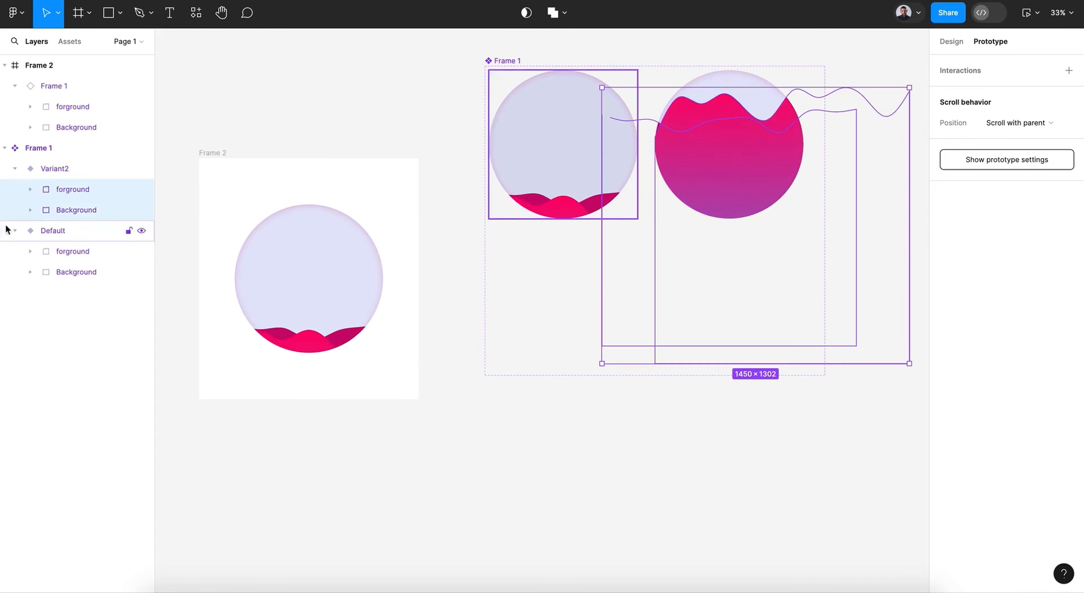
# Raise only Variant2's Background wave so it shows above the forground wave.
pyautogui.click(78, 210)
pyautogui.hotkey('shift', 'Up')
pyautogui.hotkey('shift', 'Up')
pyautogui.hotkey('shift', 'Up')
pyautogui.hotkey('shift', 'Up')
pyautogui.hotkey('shift', 'Up')
pyautogui.hotkey('shift', 'Up')
pyautogui.hotkey('shift', 'Up')
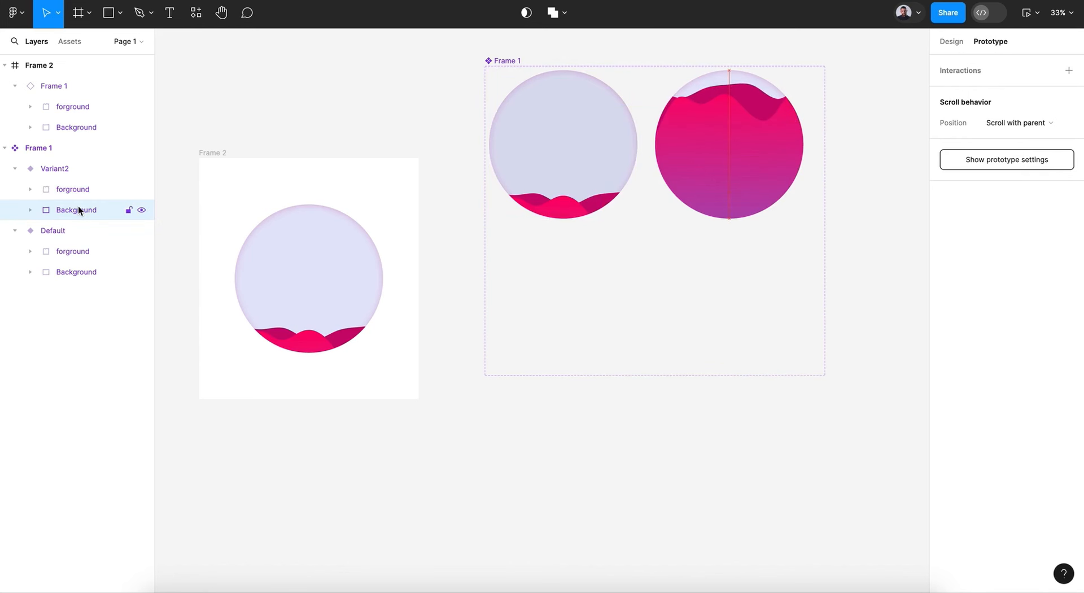
# Shift Variant2's Background wave left so its trough falls near the top centre of the circle.
pyautogui.hotkey('shift', 'Left')
pyautogui.hotkey('shift', 'Left')
pyautogui.hotkey('shift', 'Left')
pyautogui.hotkey('shift', 'Left')
pyautogui.hotkey('shift', 'Left')
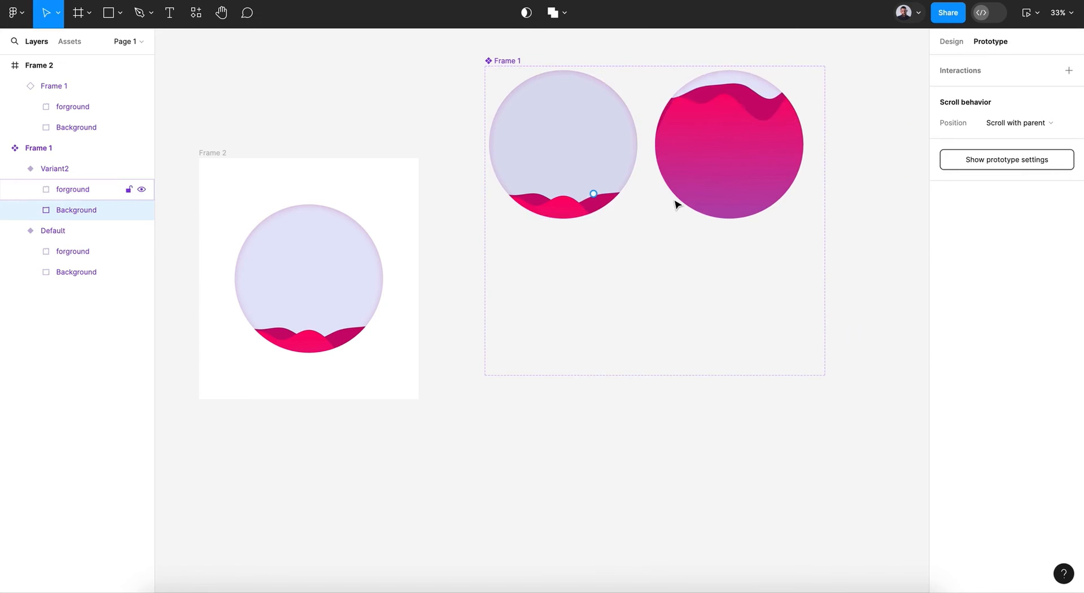
pyautogui.hotkey('shift', 'Left')
pyautogui.hotkey('shift', 'Left')
pyautogui.hotkey('shift', 'Left')
pyautogui.hotkey('shift', 'Left')
pyautogui.hotkey('shift', 'Left')
pyautogui.hotkey('shift', 'Left')
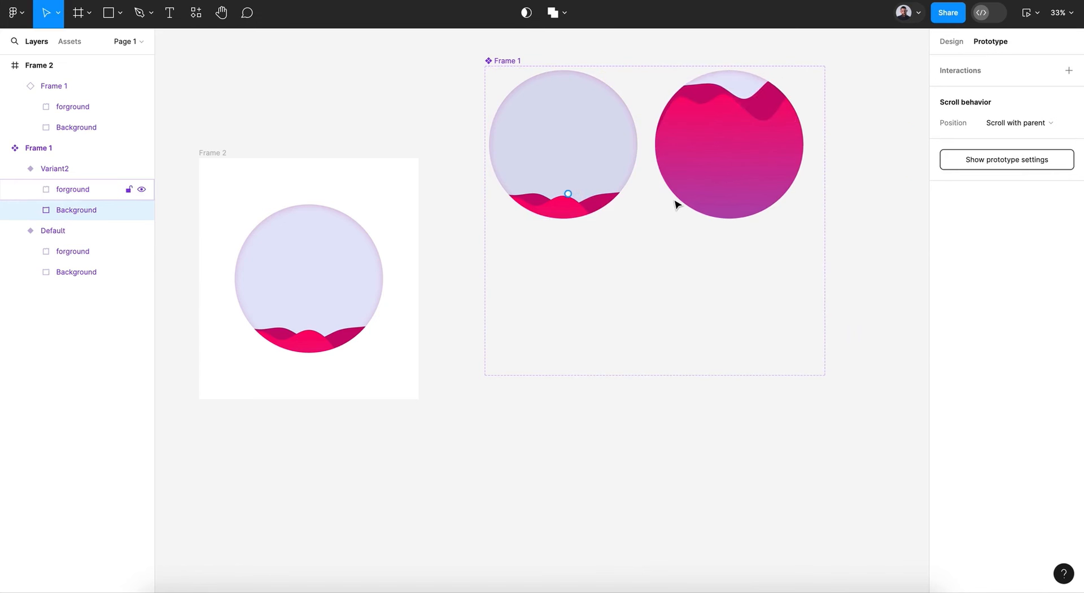
# Reduce Variant2's forground height to about 1173 from its top edge and move the layer up behind the circle's upper rim.
pyautogui.click(733, 164)
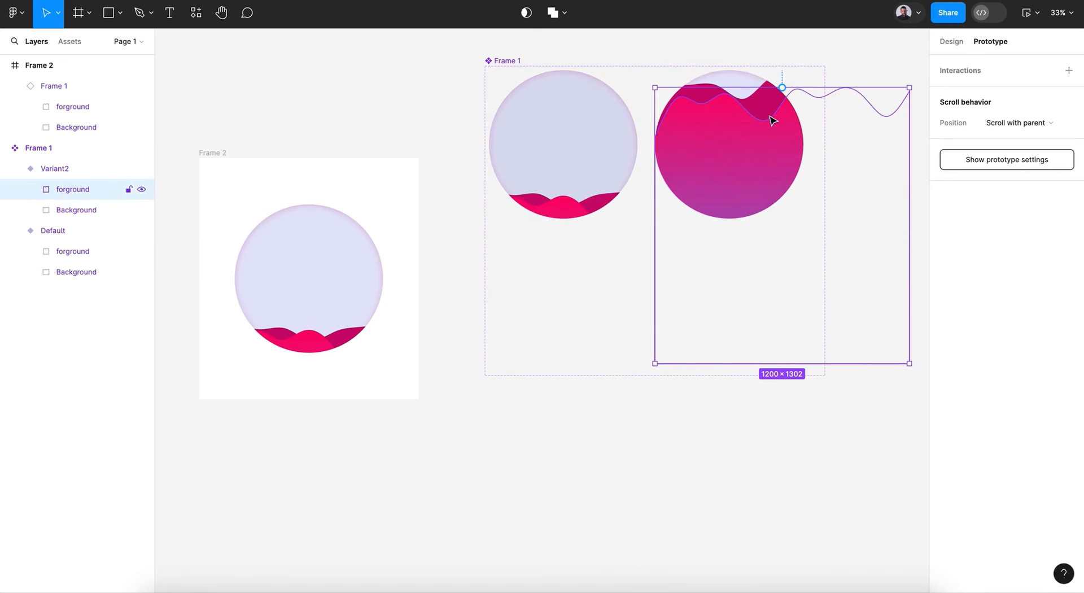
pyautogui.moveTo(807, 86); pyautogui.dragTo(811, 115)
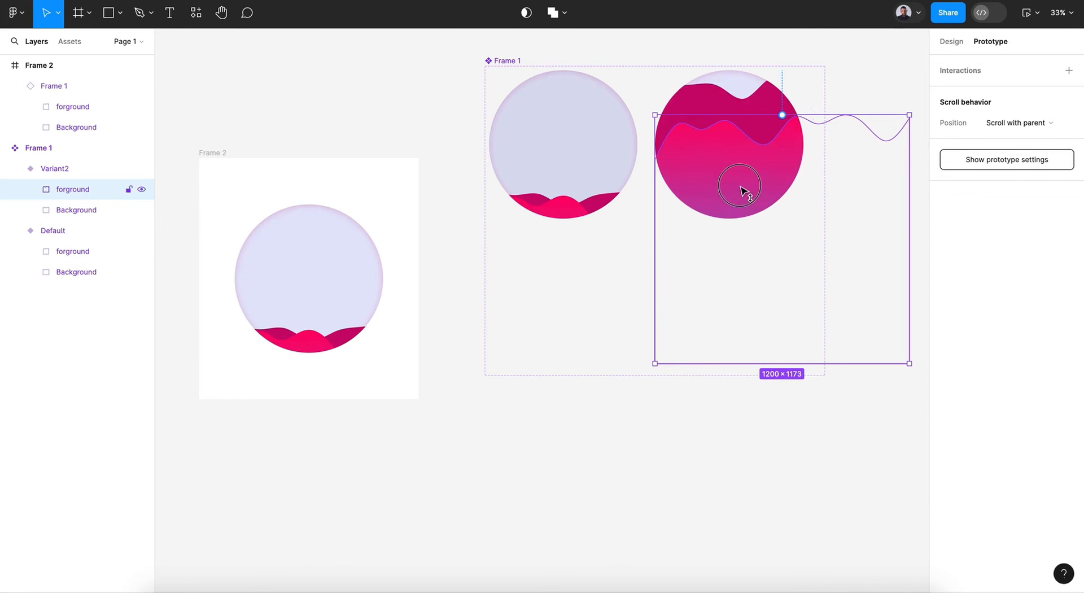
pyautogui.moveTo(741, 187); pyautogui.dragTo(743, 175)
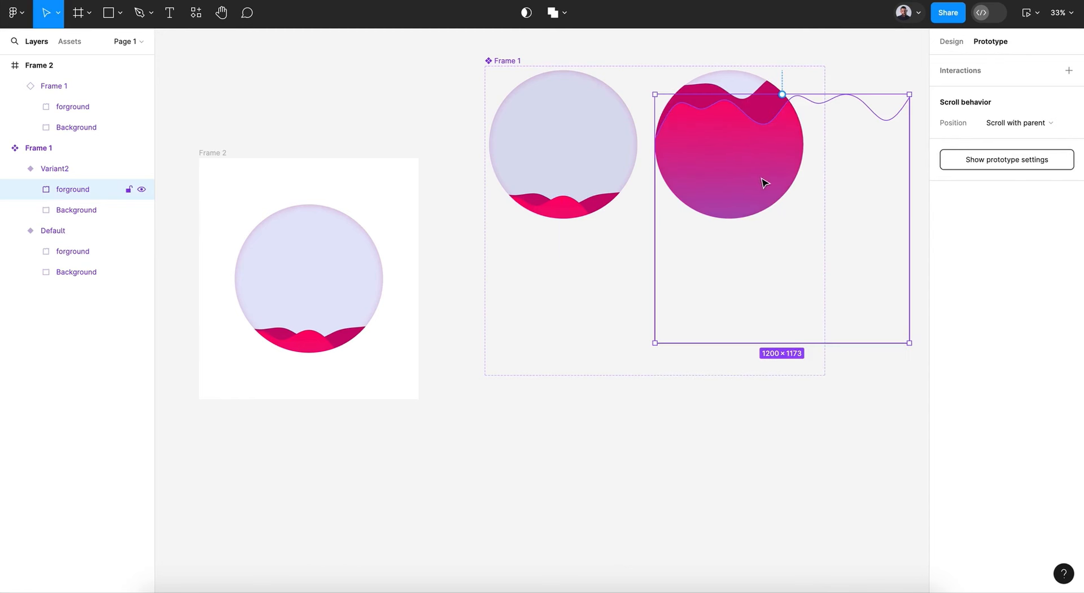
# Select Frame 2 and play its fill animation in the preview, closing the preview at the end.
pyautogui.click(762, 182)
pyautogui.doubleClick(755, 99)
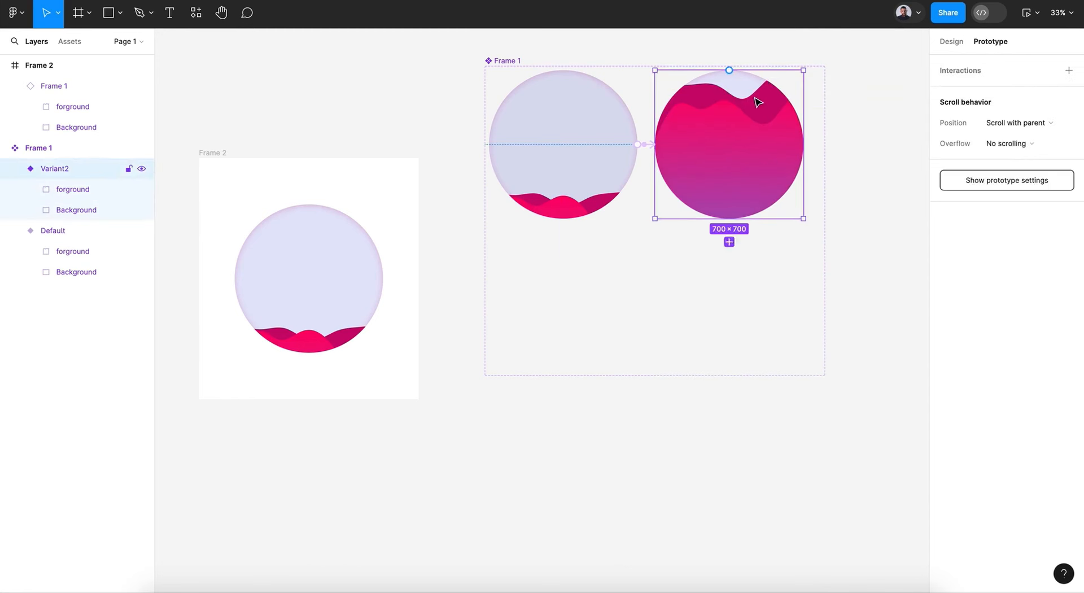
pyautogui.click(764, 163)
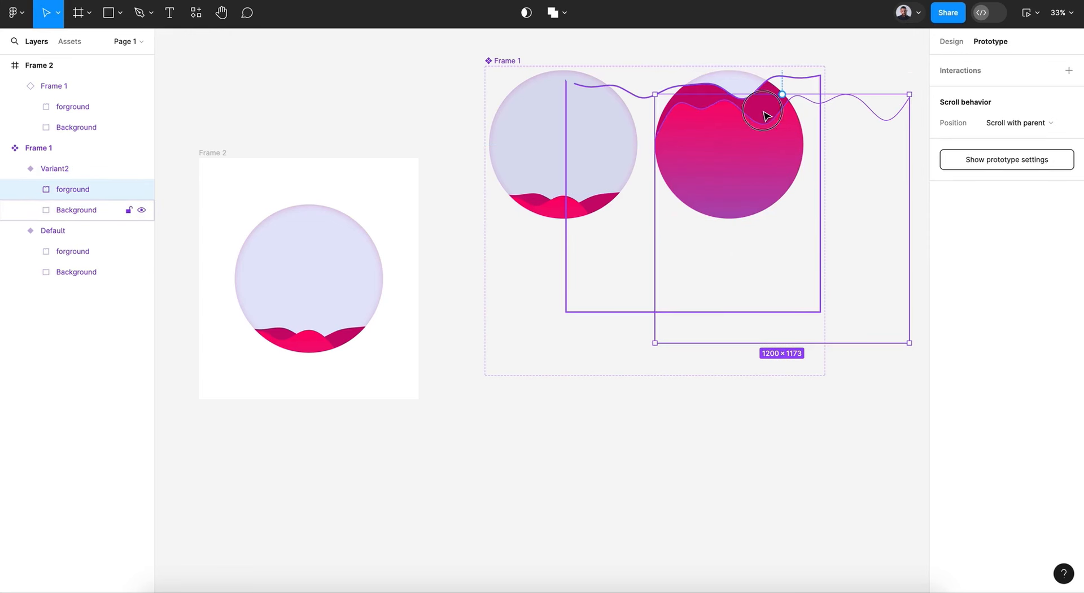
pyautogui.click(454, 389)
pyautogui.click(215, 154)
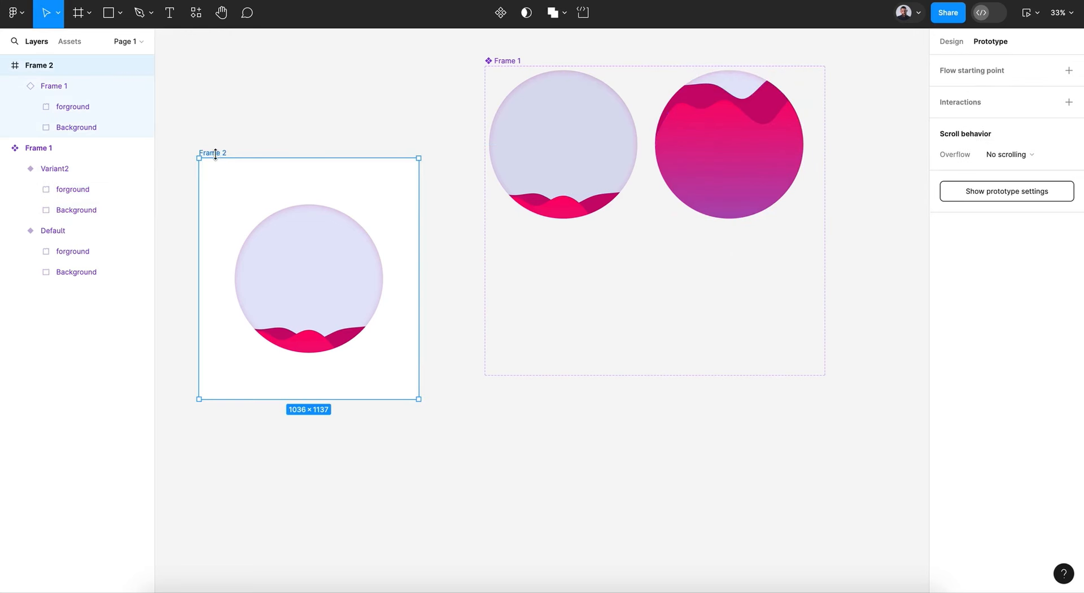
pyautogui.click(1022, 17)
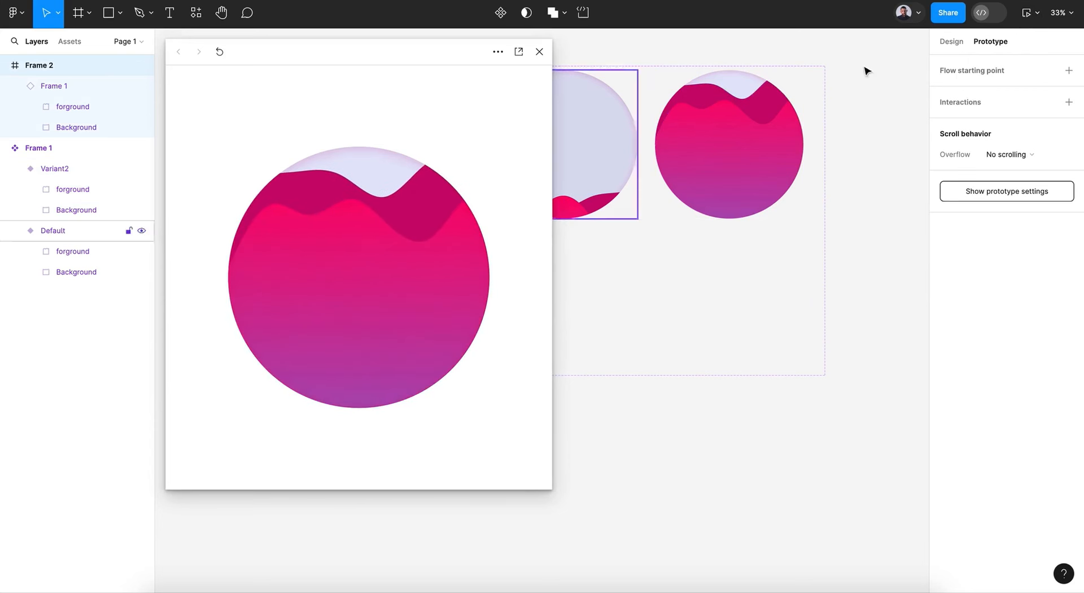
pyautogui.click(538, 52)
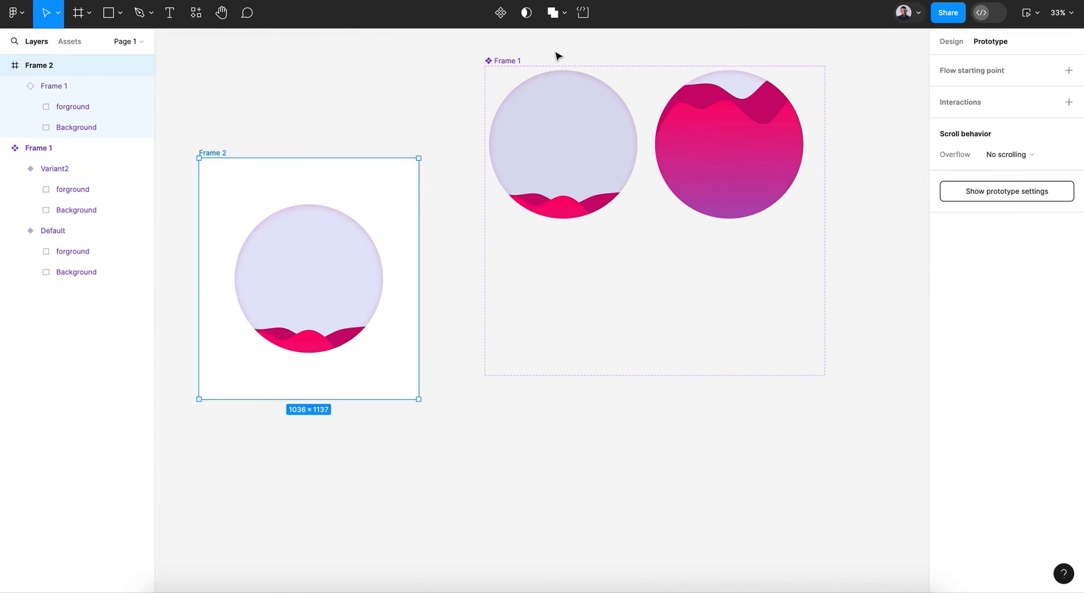
# Lower Variant2's Background wave until it sits at about the same height as the forground crests.
pyautogui.doubleClick(765, 108)
pyautogui.hotkey('shift', 'Down')
pyautogui.hotkey('shift', 'Down')
pyautogui.hotkey('shift', 'Down')
pyautogui.hotkey('shift', 'Down')
pyautogui.hotkey('shift', 'Down')
pyautogui.hotkey('shift', 'Down')
pyautogui.hotkey('shift', 'Down')
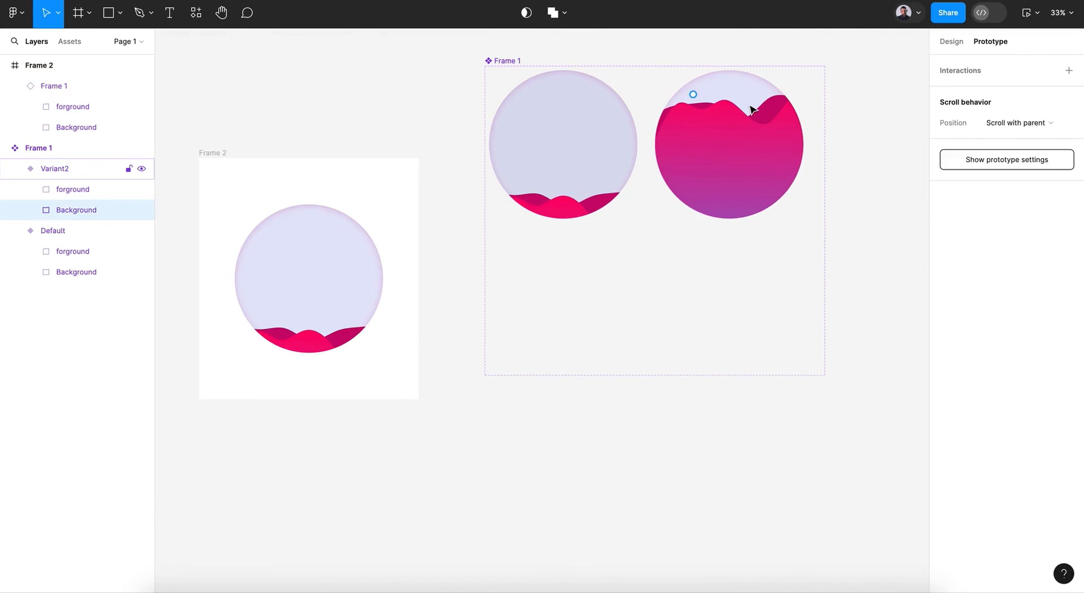
# Shift Variant2's Background wave left and slightly down so it mainly shows in the forground wave's right-hand trough.
pyautogui.hotkey('shift', 'Left')
pyautogui.hotkey('shift', 'Left')
pyautogui.hotkey('shift', 'Left')
pyautogui.hotkey('shift', 'Left')
pyautogui.hotkey('shift', 'Left')
pyautogui.hotkey('shift', 'Left')
pyautogui.hotkey('shift', 'Left')
pyautogui.hotkey('shift', 'Left')
pyautogui.hotkey('shift', 'Left')
pyautogui.hotkey('shift', 'Left')
pyautogui.hotkey('shift', 'Down')
pyautogui.hotkey('shift', 'Down')
pyautogui.hotkey('shift', 'Down')
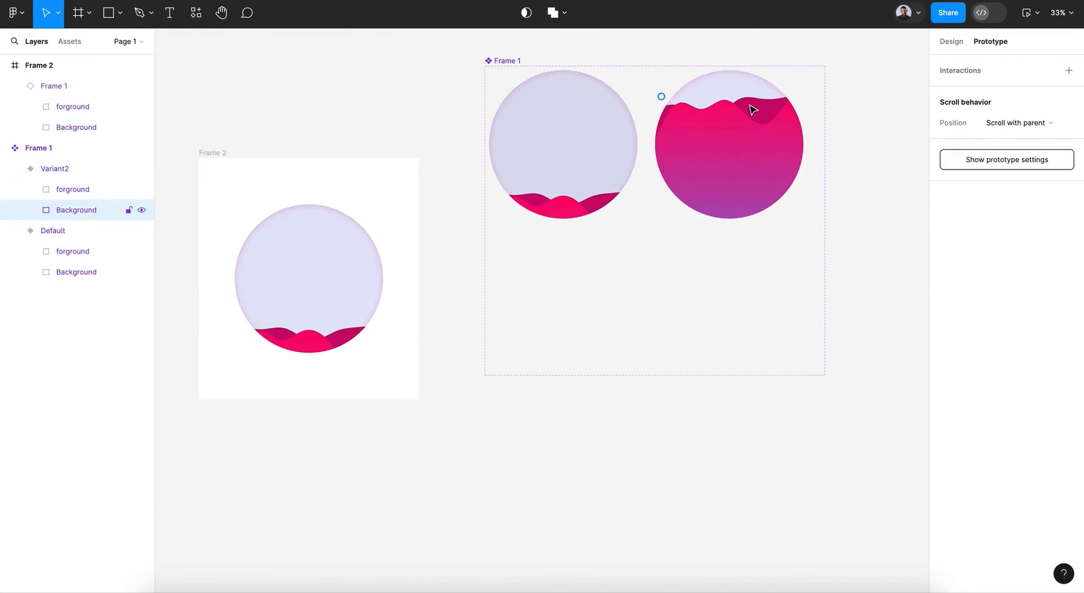
# Preview the fill animation with the adjusted Background wave and close the preview.
pyautogui.click(838, 346)
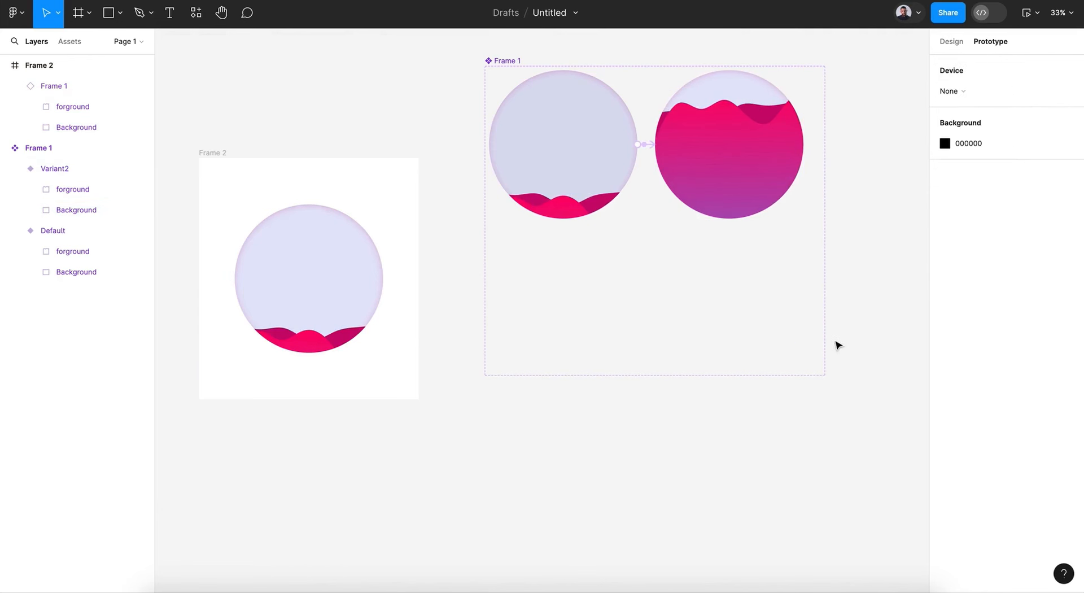
pyautogui.click(1026, 13)
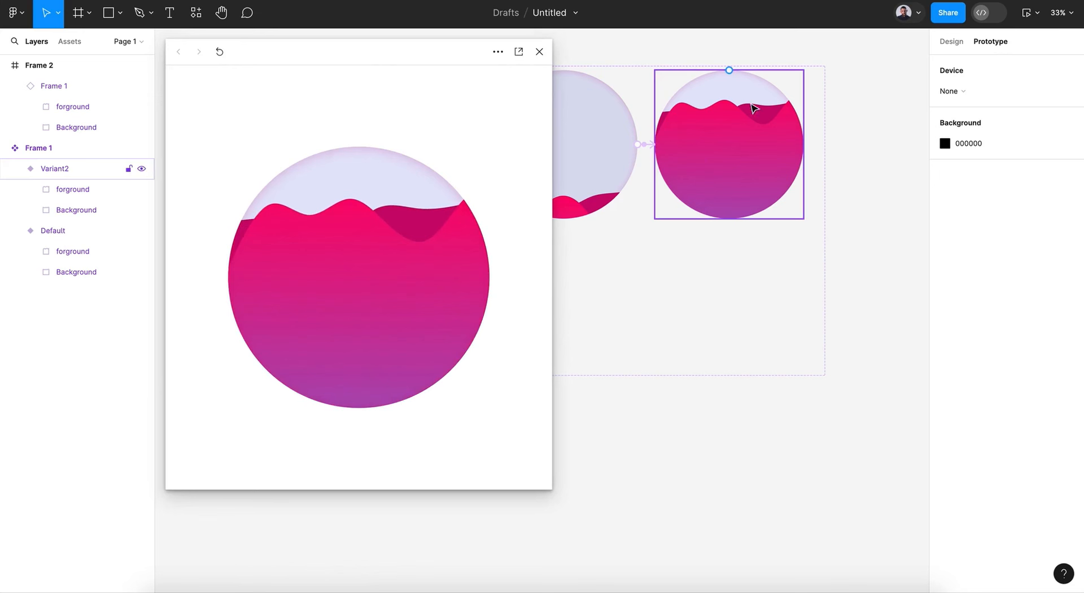
pyautogui.click(540, 52)
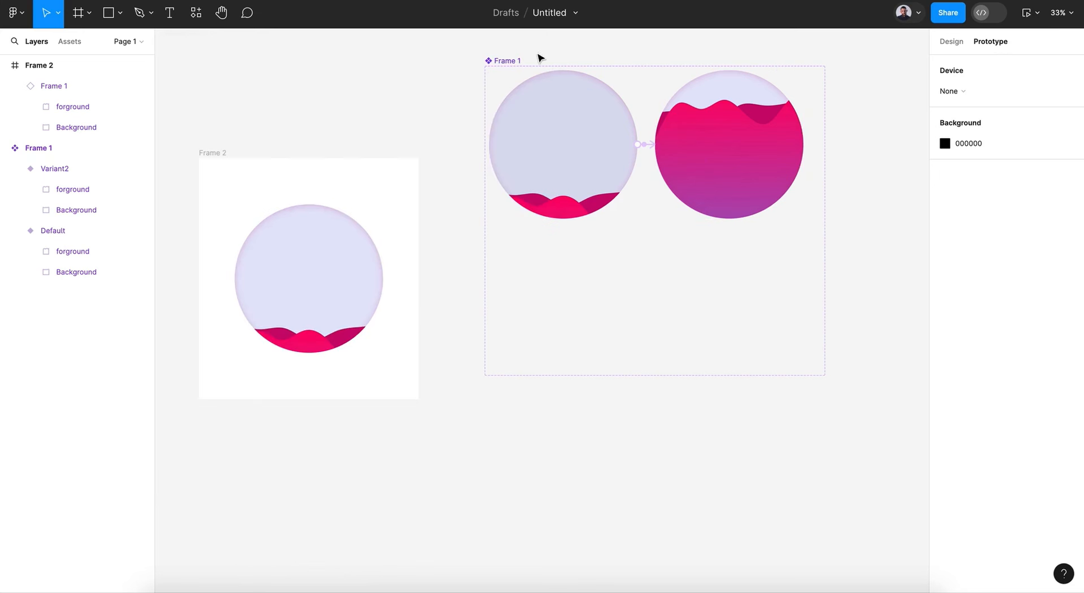
# Reduce Variant2's forground height to about 1088 from its top edge and move the layer up past the circle's upper rim.
pyautogui.doubleClick(738, 155)
pyautogui.hscroll(5, 738, 155)
pyautogui.hscroll(3, 738, 155)
pyautogui.scroll(-1, 717, 155)
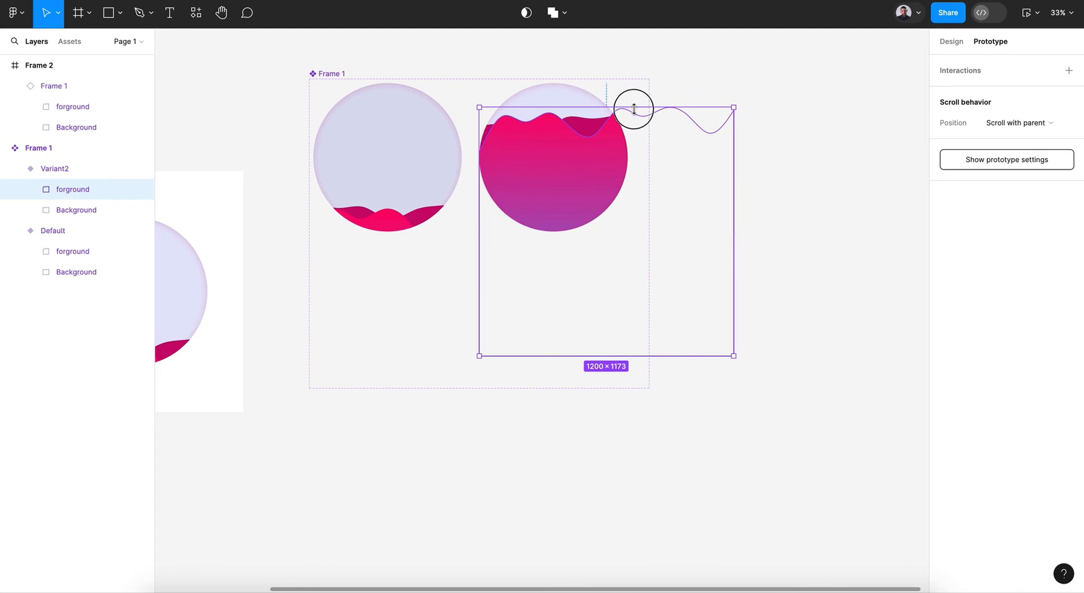
pyautogui.moveTo(635, 106); pyautogui.dragTo(635, 126)
pyautogui.moveTo(587, 172); pyautogui.dragTo(582, 119)
# Raise Variant2's Background wave and nudge its forground further up until the liquid covers the whole circle.
pyautogui.click(116, 210)
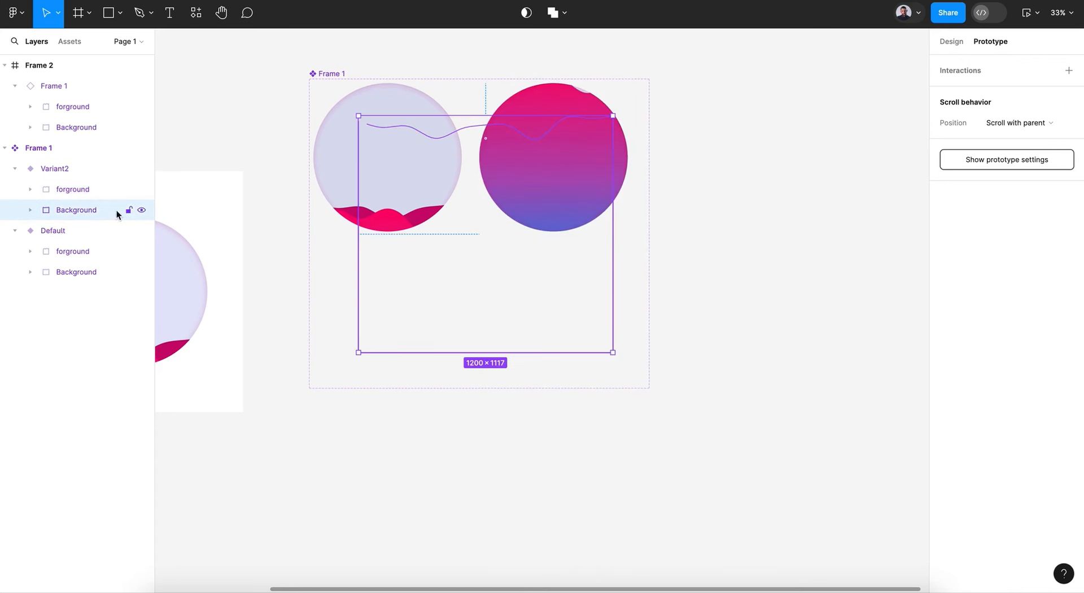
pyautogui.hotkey('shift', 'Up')
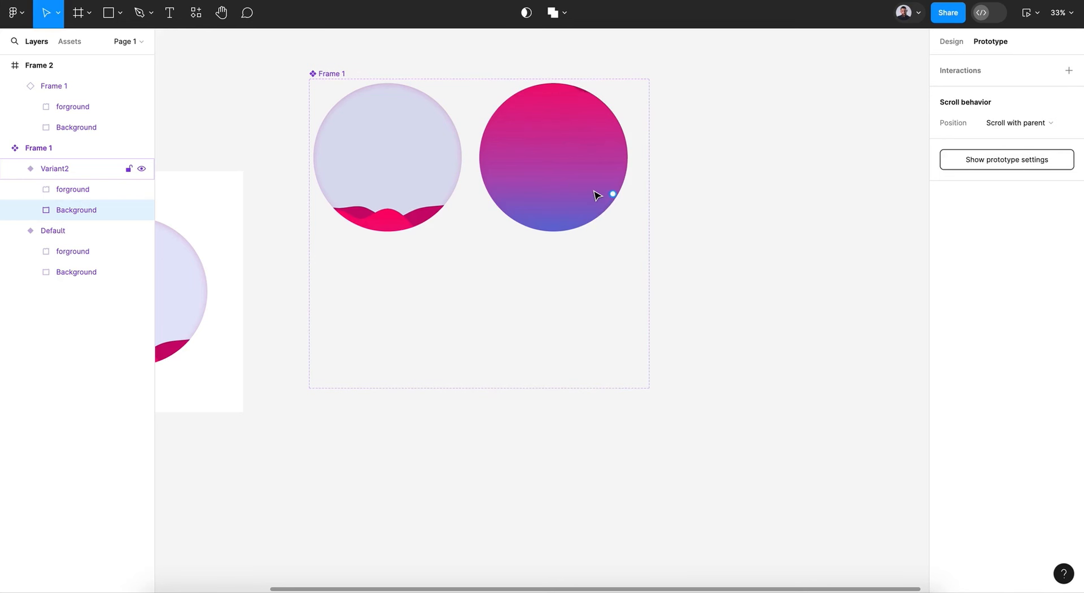
pyautogui.click(56, 197)
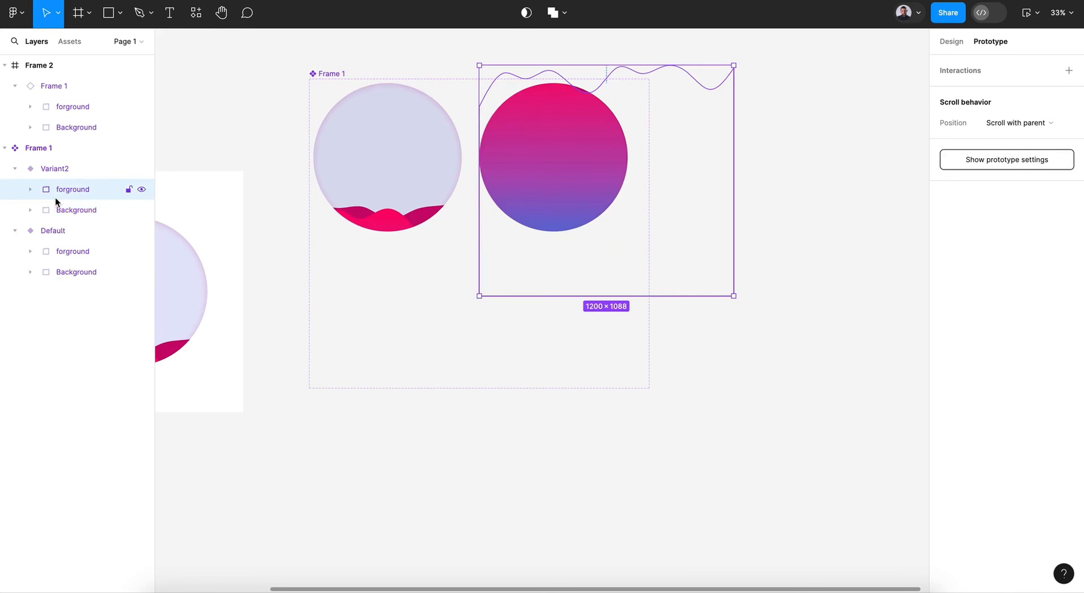
pyautogui.hotkey('shift', 'Up')
pyautogui.hotkey('shift', 'Up')
pyautogui.click(718, 344)
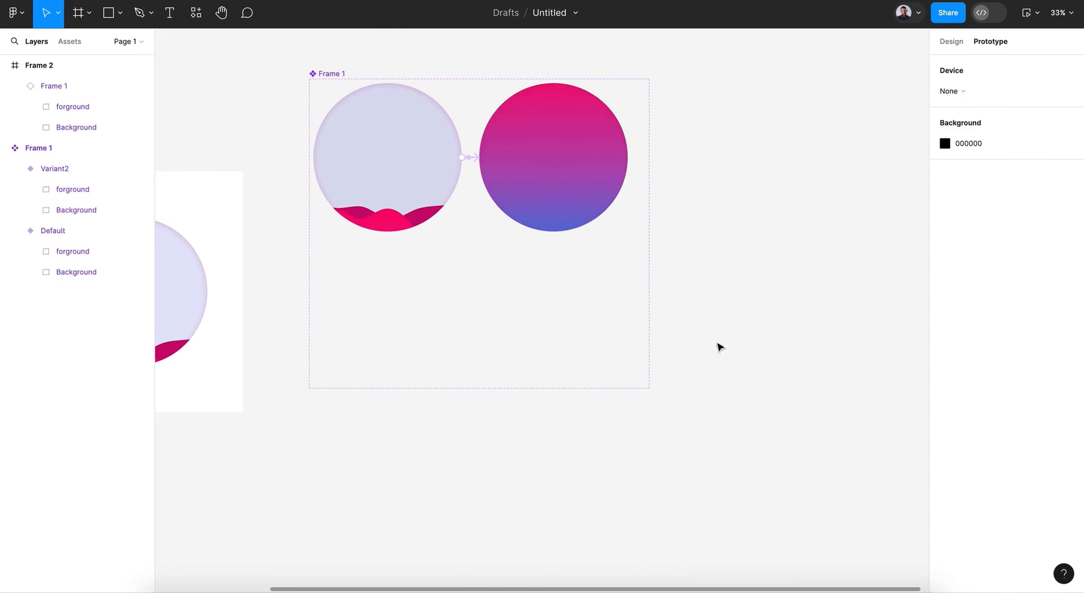
# Preview the complete fill animation, restart it once, and close the preview.
pyautogui.click(1027, 12)
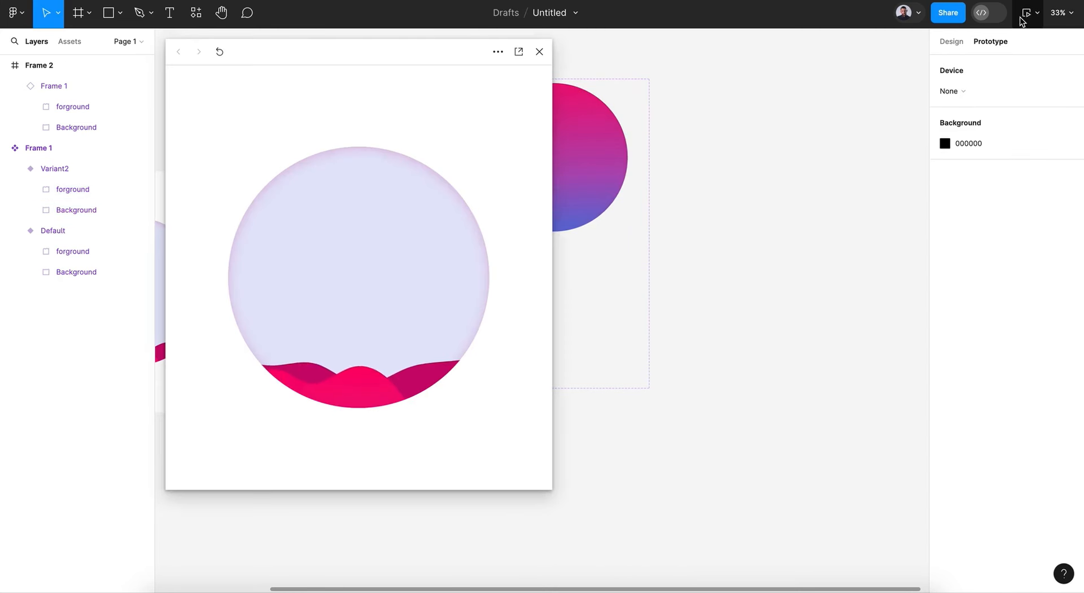
pyautogui.click(460, 319)
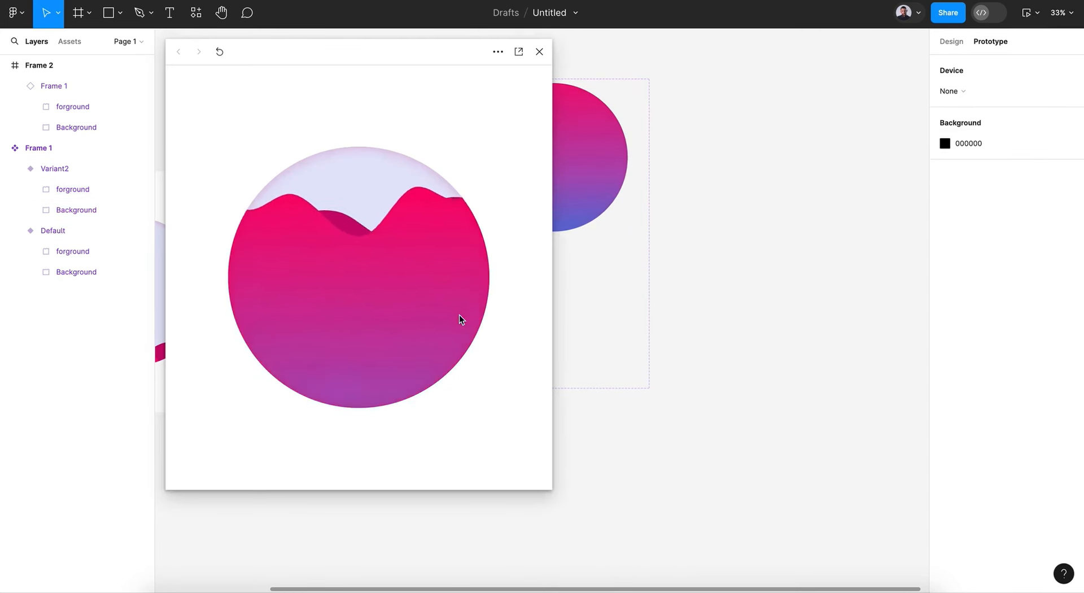
pyautogui.click(219, 52)
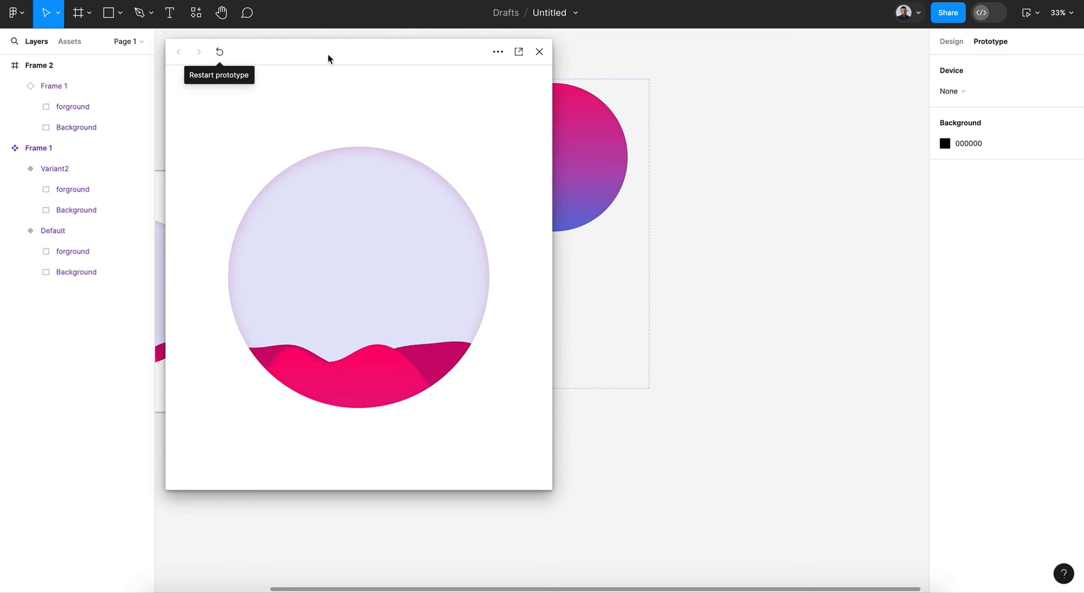
pyautogui.click(540, 52)
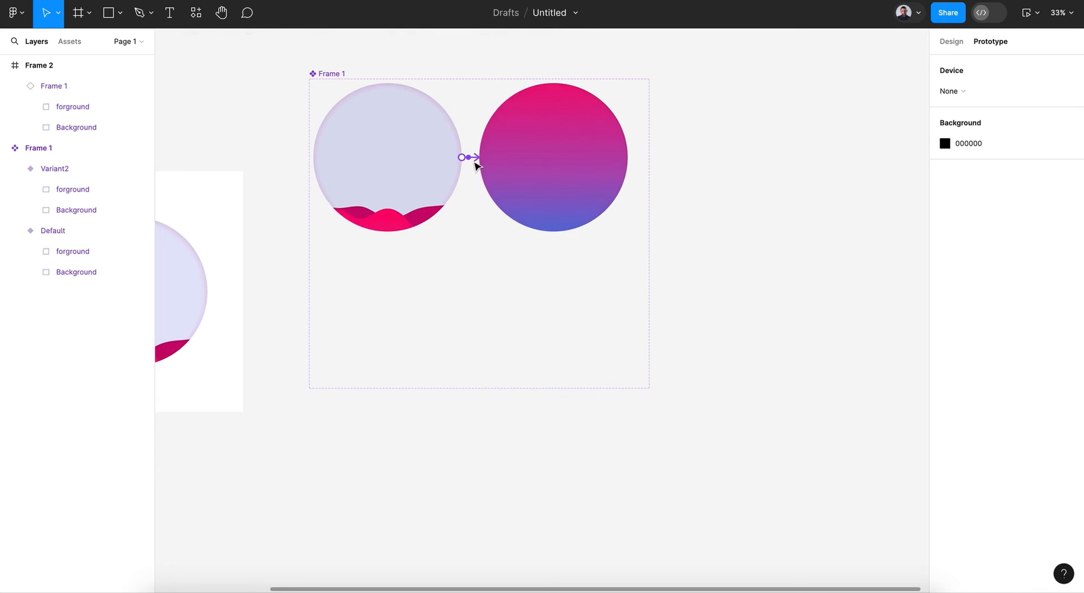
# Set the Default-to-Variant2 smart animate duration to 2000ms and preview the fill.
pyautogui.click(475, 159)
pyautogui.click(495, 306)
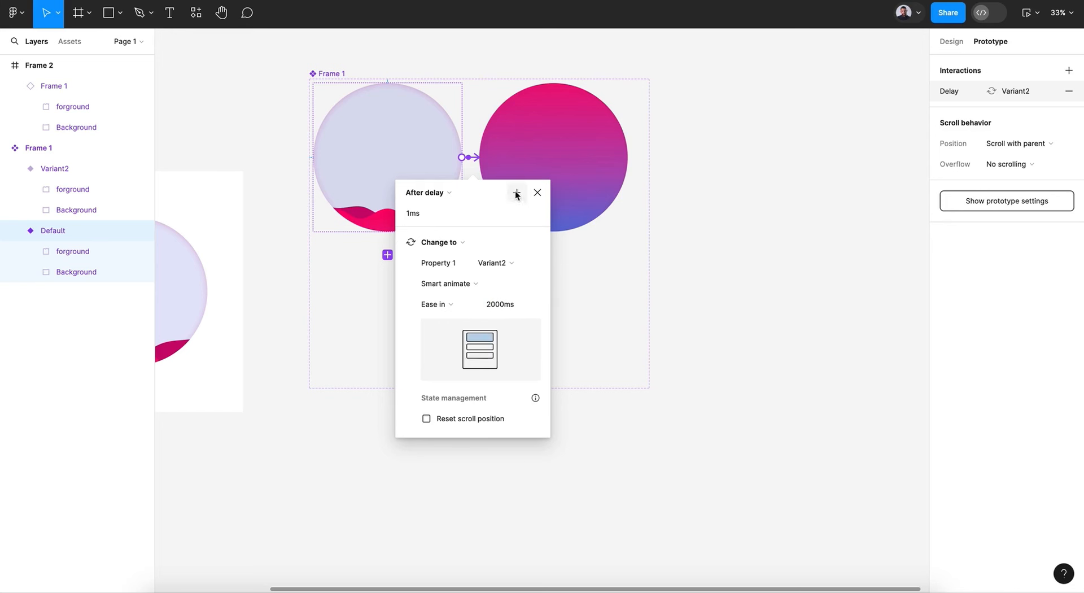
pyautogui.click(538, 192)
pyautogui.click(820, 153)
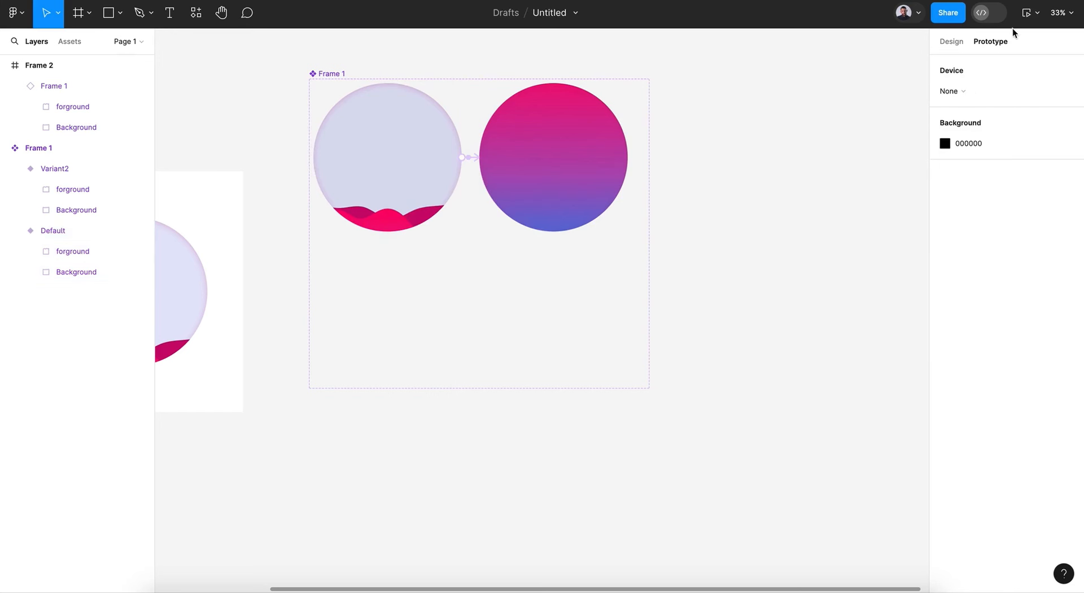
pyautogui.click(1024, 13)
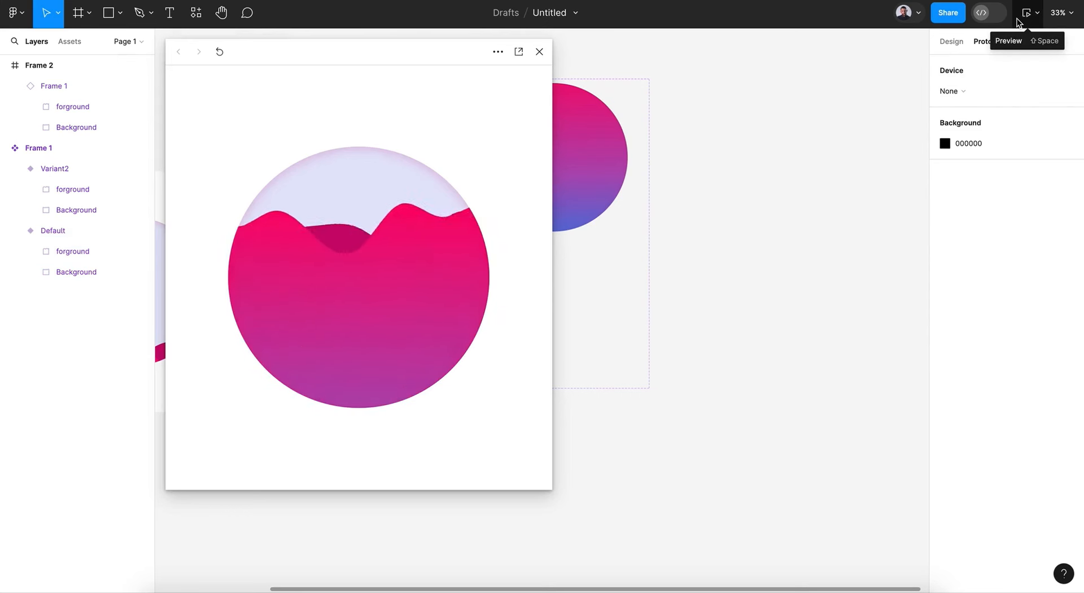
pyautogui.click(539, 51)
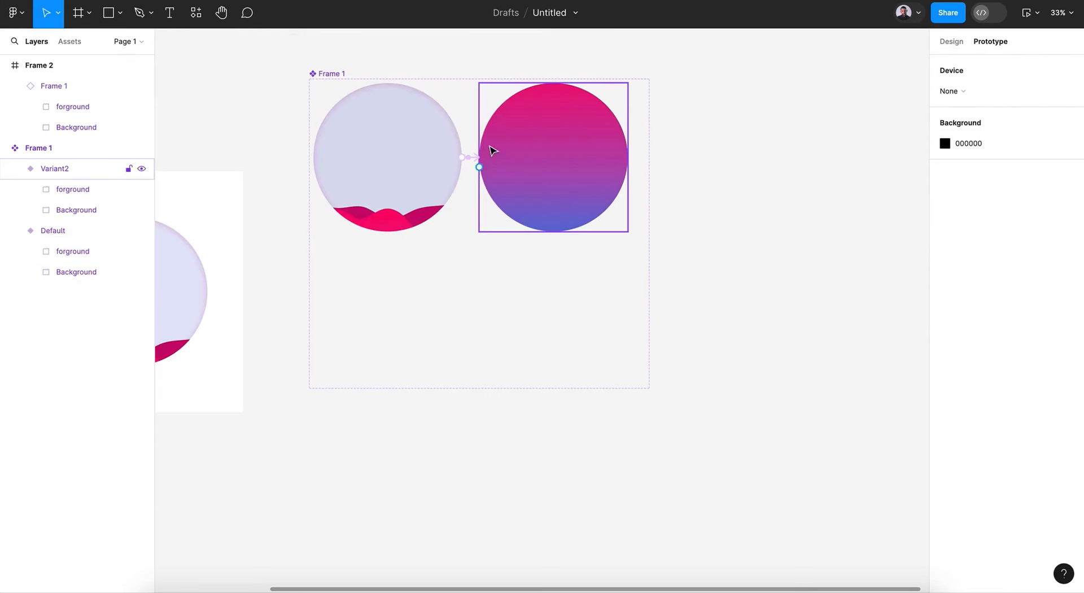
# Set the Default-to-Variant2 smart animate duration to 3000ms.
pyautogui.moveTo(480, 164); pyautogui.dragTo(481, 164)
pyautogui.moveTo(493, 303); pyautogui.dragTo(455, 300)
pyautogui.write('3000ms')
pyautogui.press('Return')
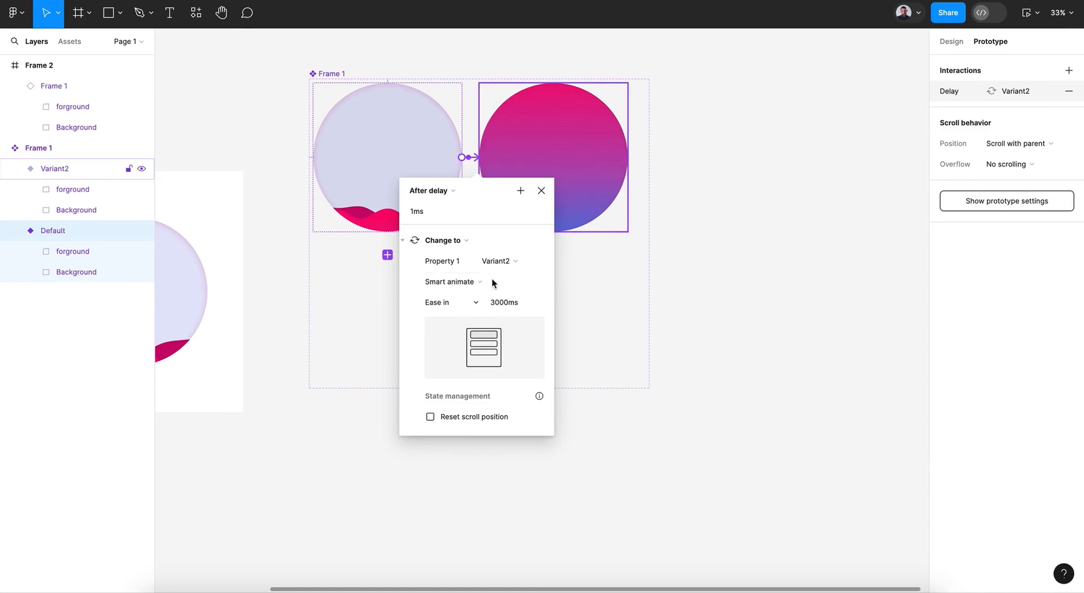
pyautogui.click(541, 191)
# Preview the slower fill animation, replay it from the start, and close the preview.
pyautogui.click(1027, 13)
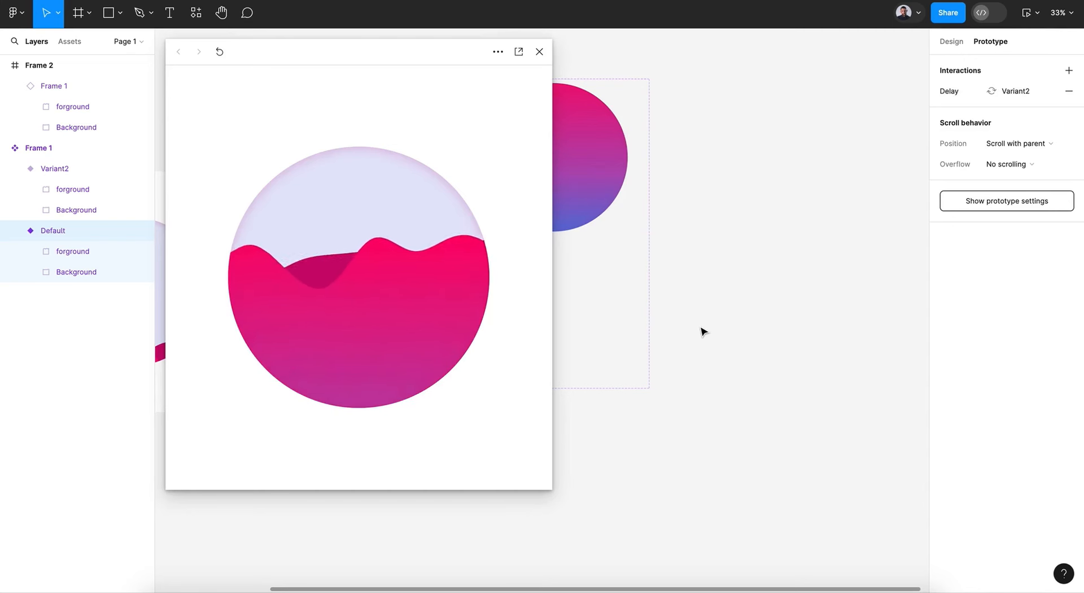
pyautogui.click(219, 56)
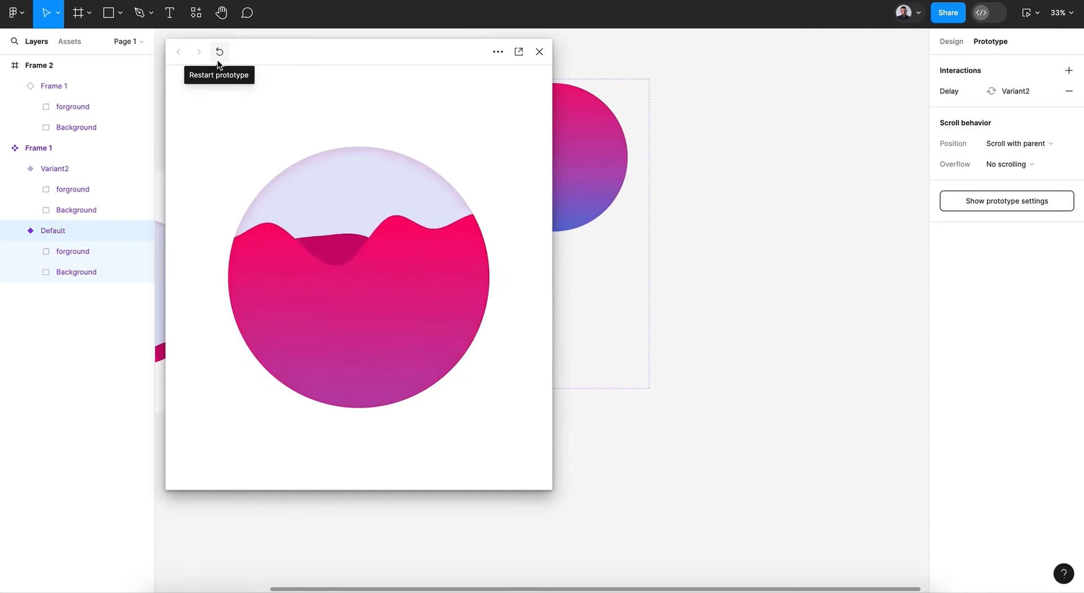
pyautogui.click(218, 60)
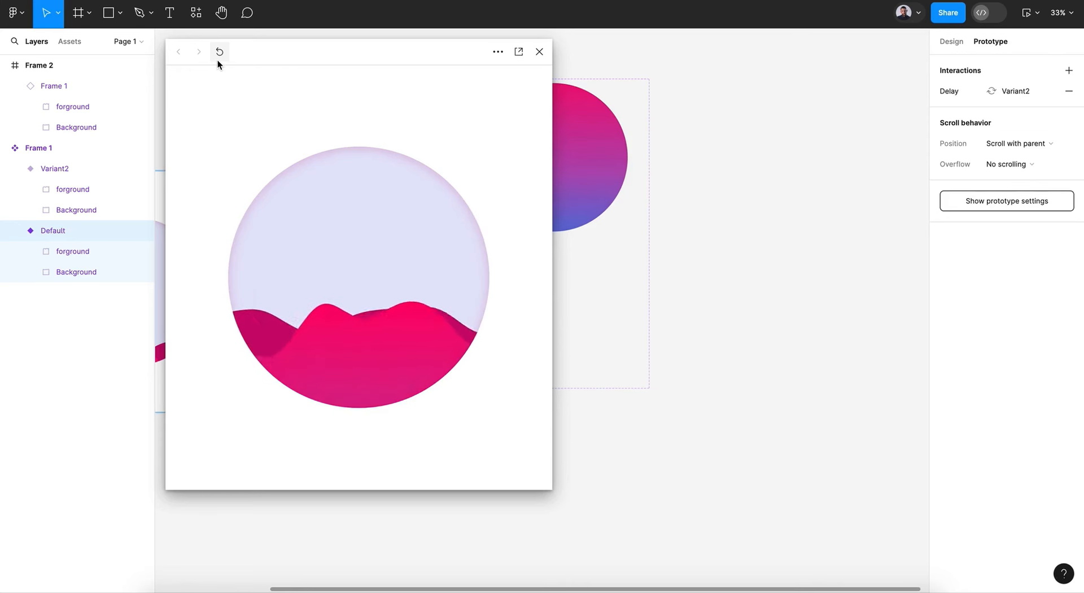
pyautogui.click(539, 51)
# Shift the Default variant's forground wave right so its crest sits right of the circle's centre.
pyautogui.hscroll(-5, 397, 227)
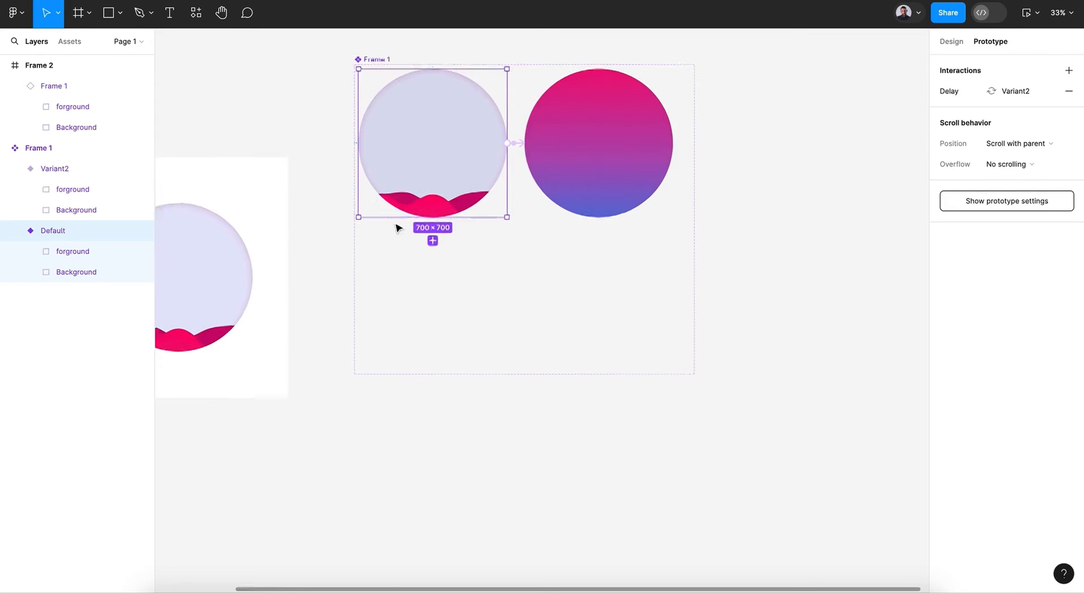
pyautogui.doubleClick(466, 195)
pyautogui.hotkey('shift', 'Right')
pyautogui.hotkey('shift', 'Right')
pyautogui.hotkey('shift', 'Right')
pyautogui.hotkey('shift', 'Right')
pyautogui.hotkey('shift', 'Right')
pyautogui.hotkey('shift', 'Right')
pyautogui.hotkey('shift', 'Right')
pyautogui.hotkey('shift', 'Right')
pyautogui.hotkey('shift', 'Right')
pyautogui.hotkey('shift', 'Right')
pyautogui.hotkey('shift', 'Right')
pyautogui.hotkey('shift', 'Right')
pyautogui.hotkey('shift', 'Right')
pyautogui.hotkey('shift', 'Right')
pyautogui.hotkey('shift', 'Right')
pyautogui.hotkey('shift', 'Right')
pyautogui.hotkey('shift', 'Right')
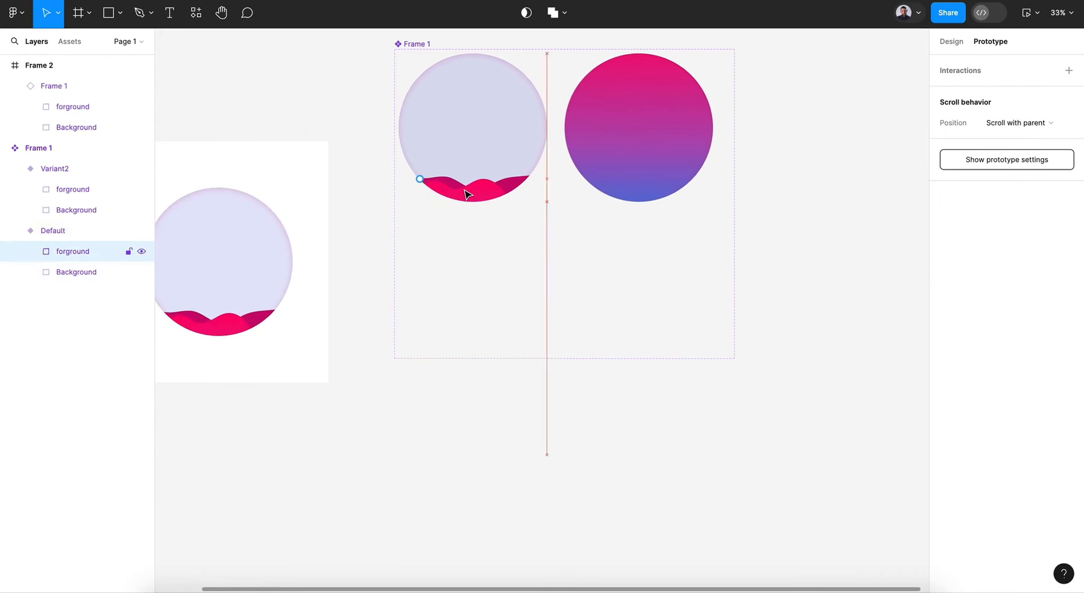
# Preview the fill animation with the shifted Default forground and replay it several times.
pyautogui.click(858, 224)
pyautogui.click(1015, 21)
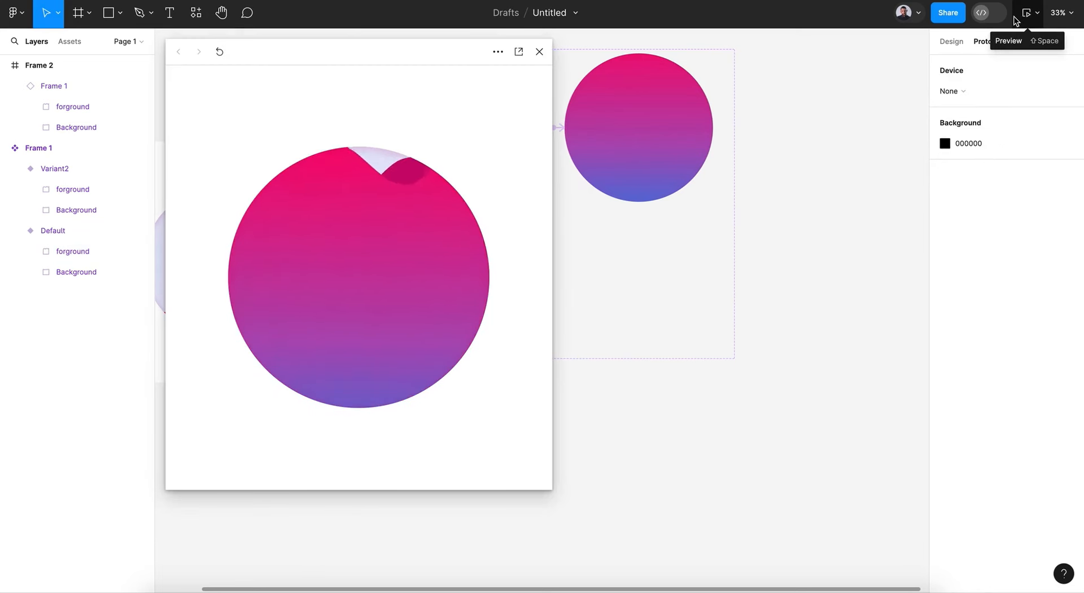
pyautogui.click(233, 52)
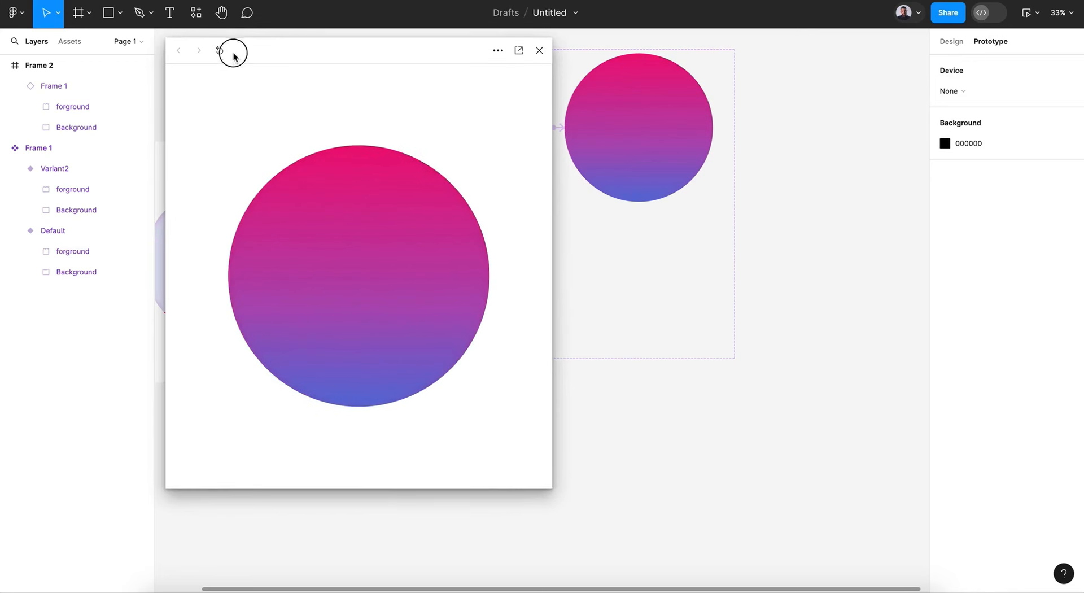
pyautogui.click(219, 55)
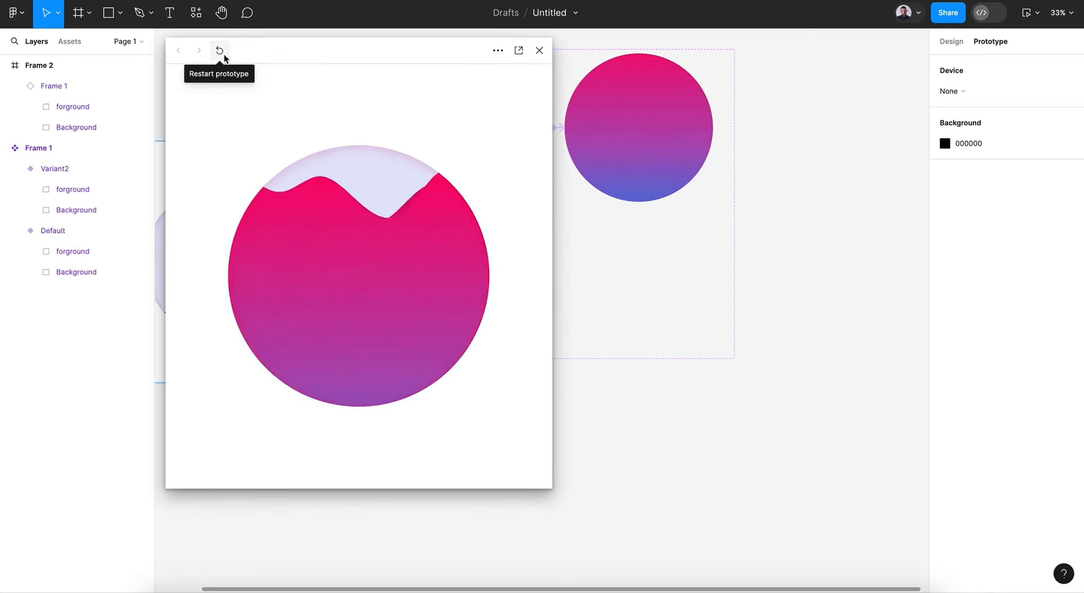
pyautogui.click(222, 55)
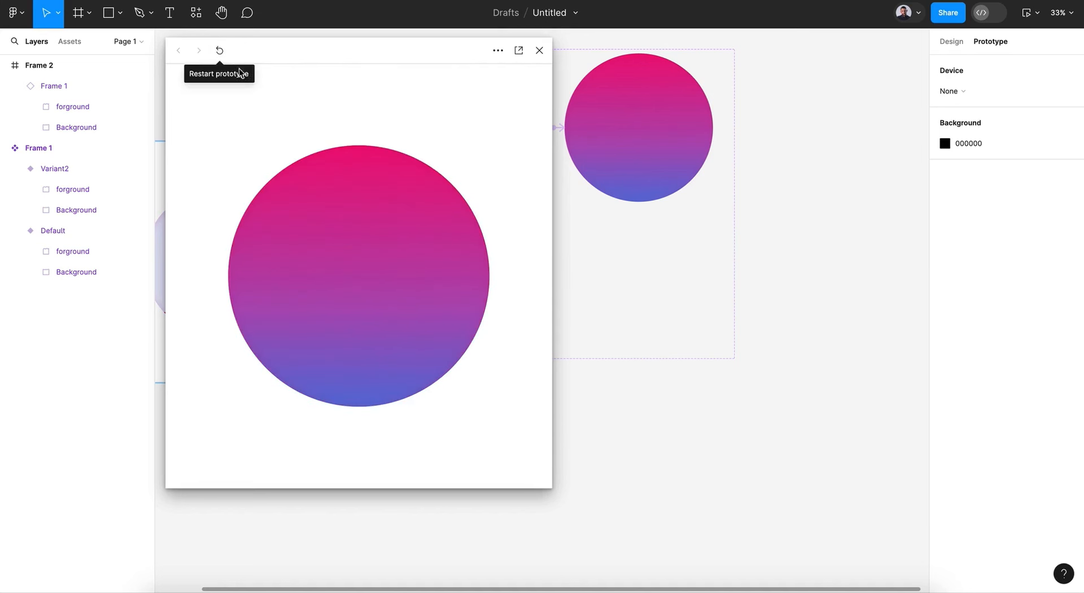
pyautogui.click(218, 52)
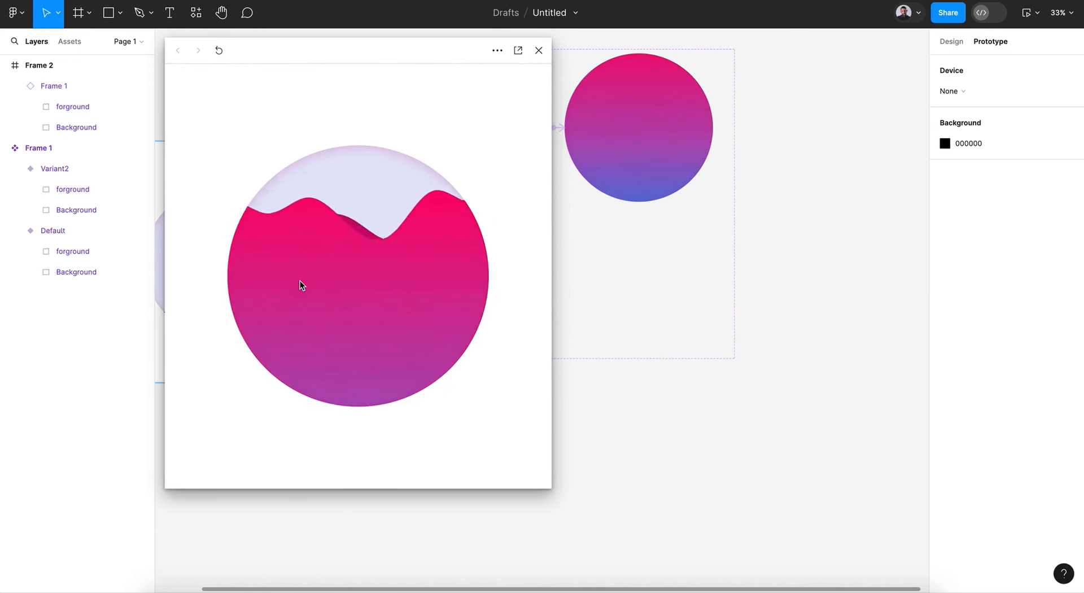
pyautogui.click(218, 51)
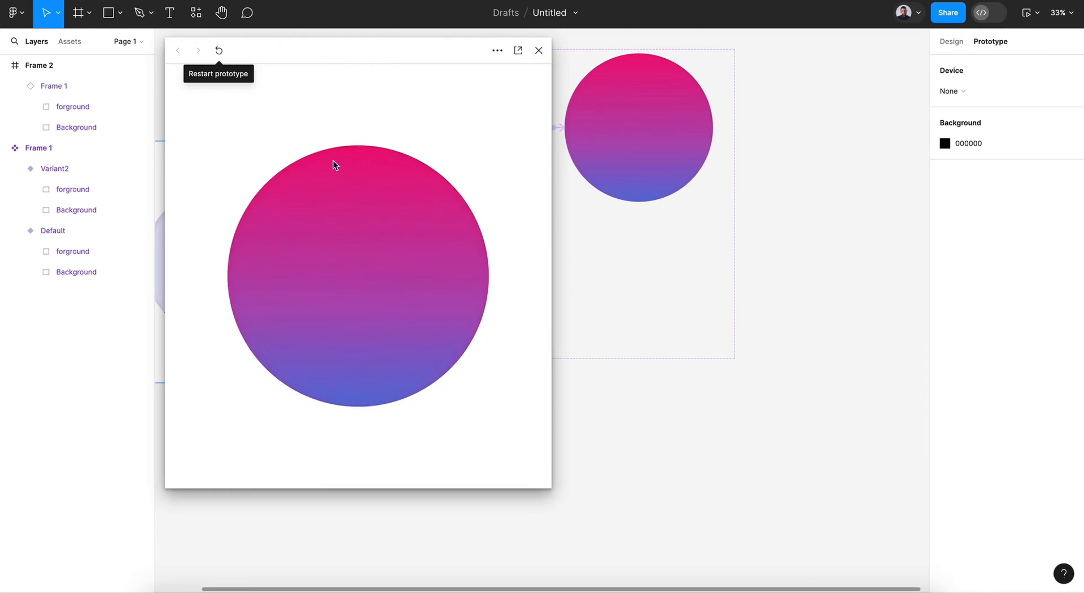
# Replay the fill animation from the start once more and close the preview.
pyautogui.click(219, 51)
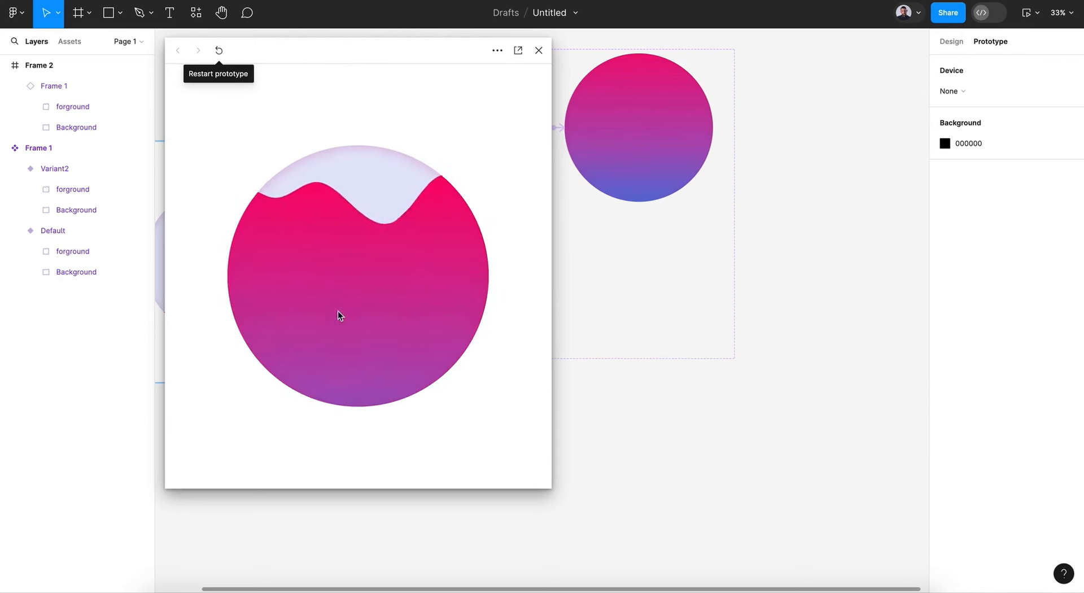
pyautogui.click(539, 50)
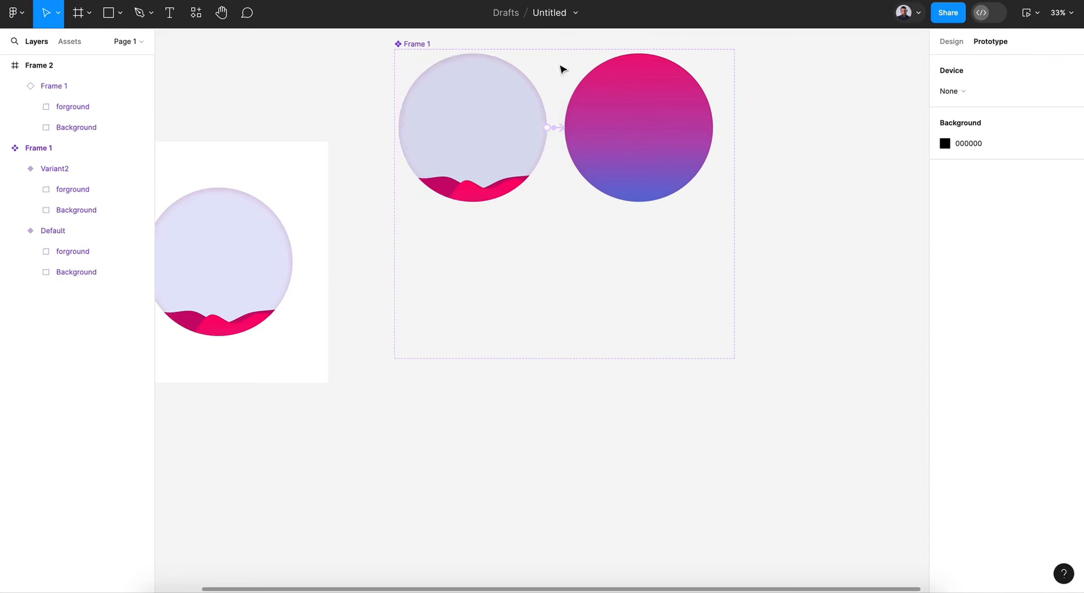
# Shorten the Frame 1 component set so its lower edge sits just below the two circle variants.
pyautogui.scroll(-5, 752, 287)
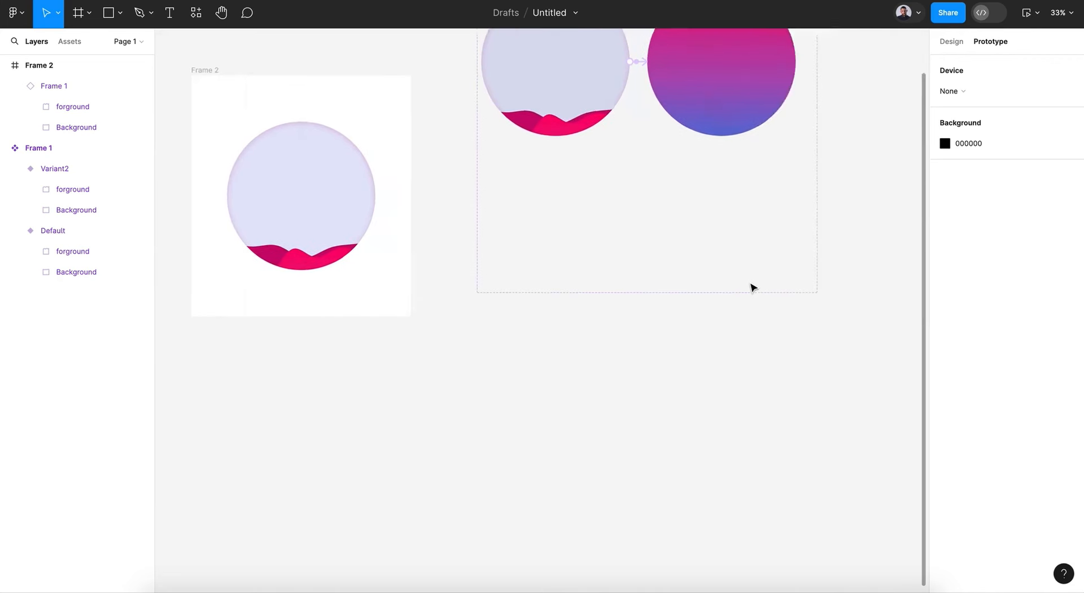
pyautogui.scroll(-2, 752, 287)
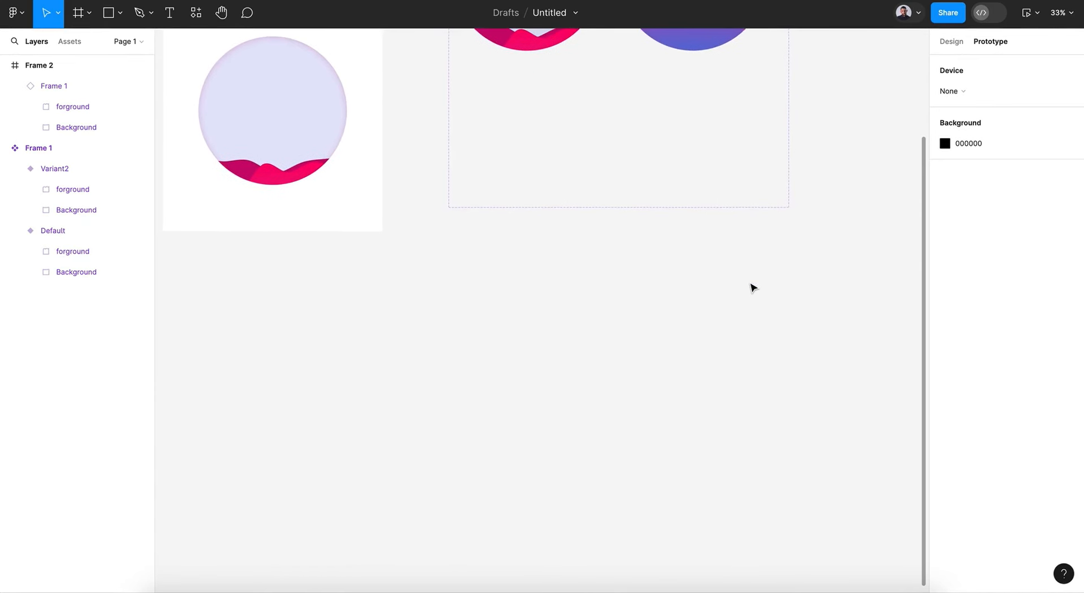
pyautogui.scroll(5, 753, 287)
pyautogui.click(501, 88)
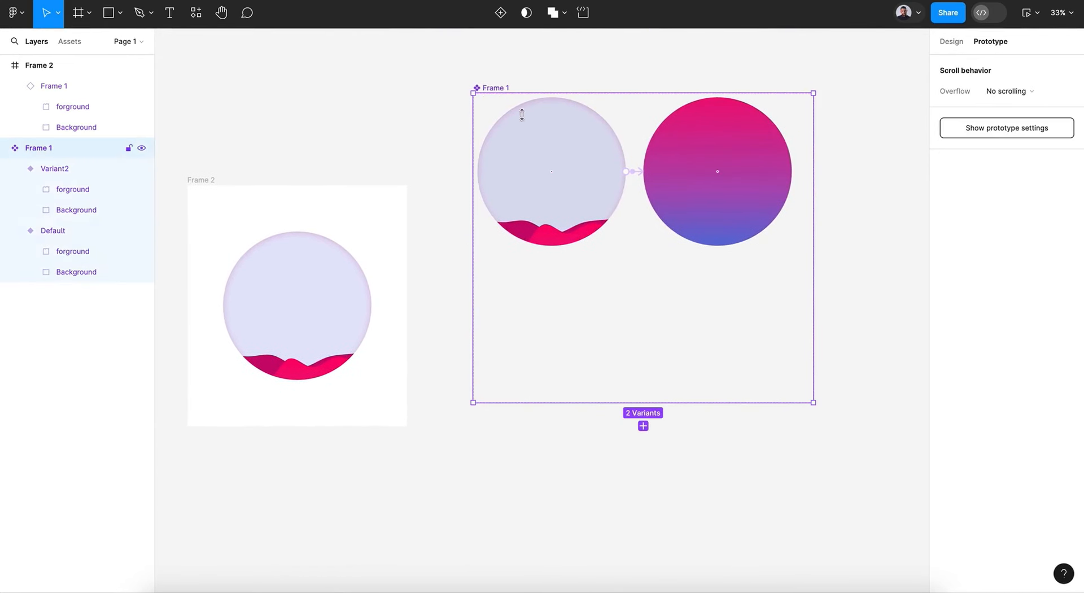
pyautogui.moveTo(646, 406); pyautogui.dragTo(643, 255)
pyautogui.scroll(-5, 635, 396)
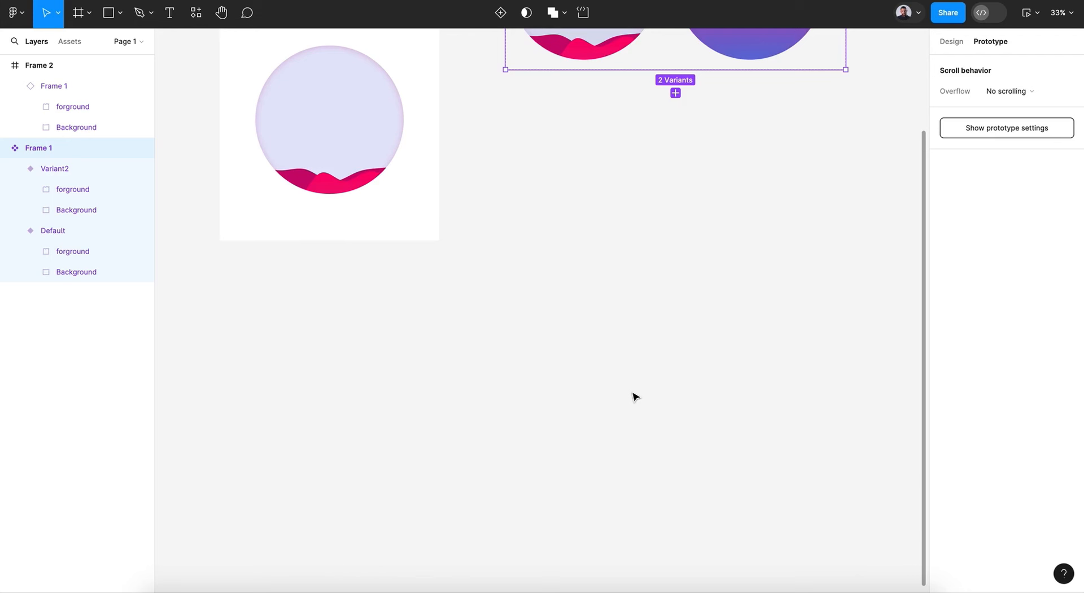
pyautogui.click(528, 366)
# Add a text layer reading "01" on the empty canvas below Frame 2.
pyautogui.scroll(-3, 529, 366)
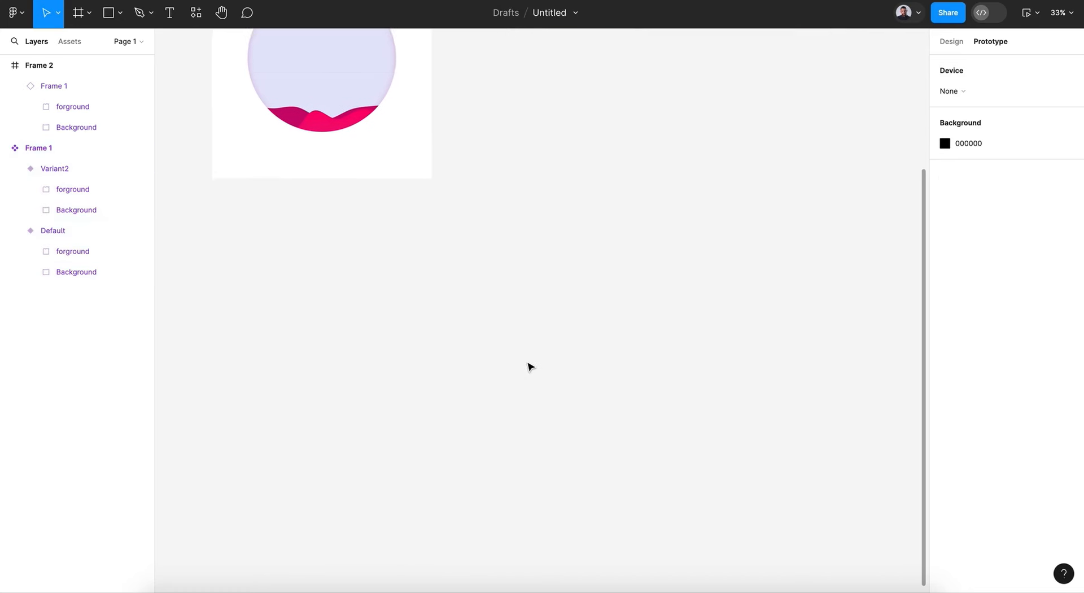
pyautogui.click(169, 13)
pyautogui.click(416, 279)
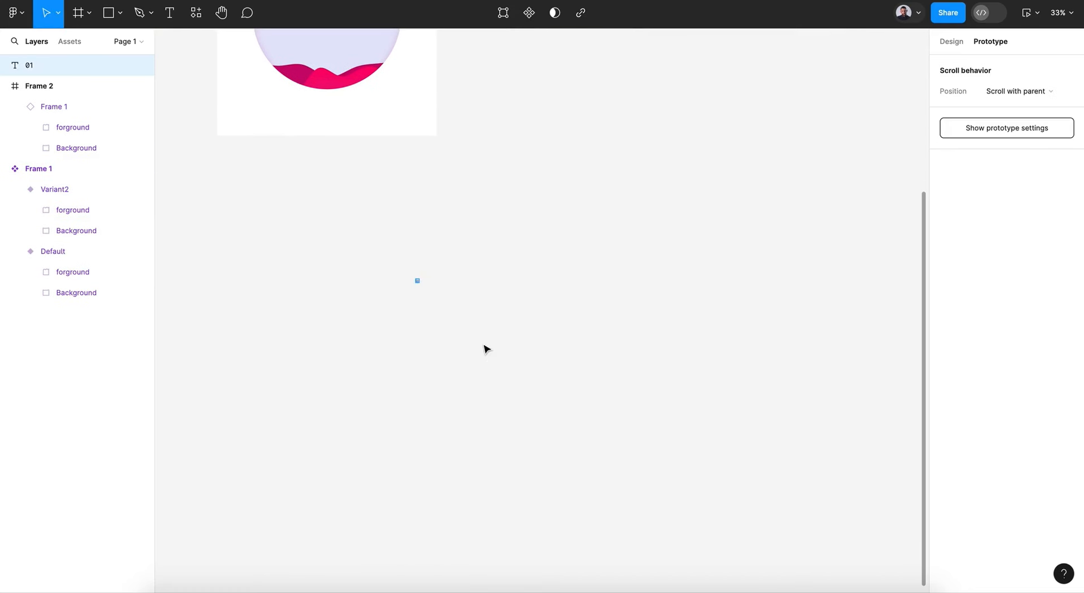
pyautogui.click(1063, 13)
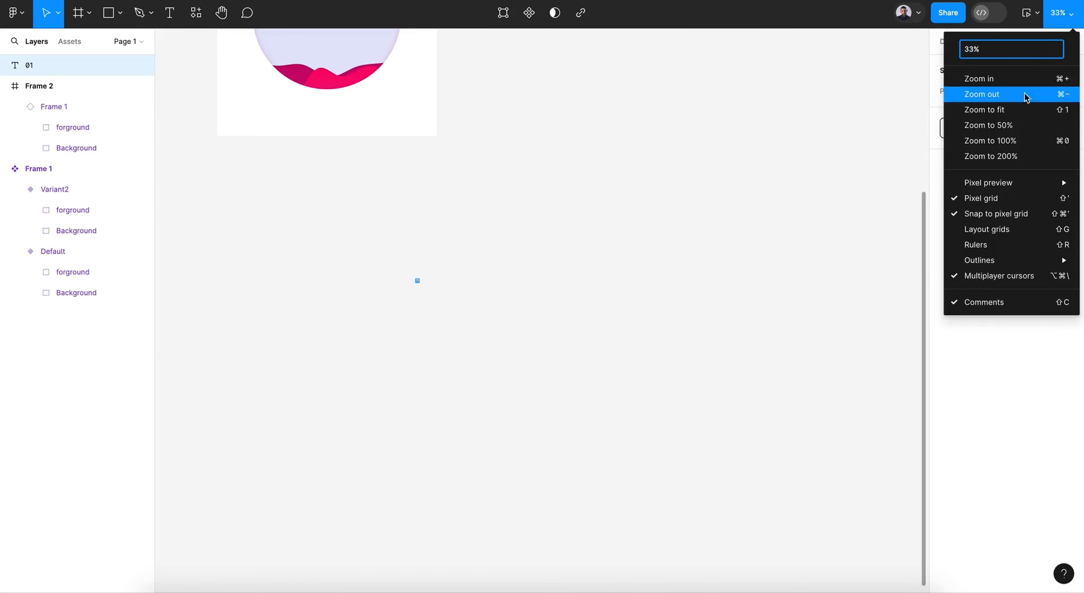
pyautogui.click(1012, 126)
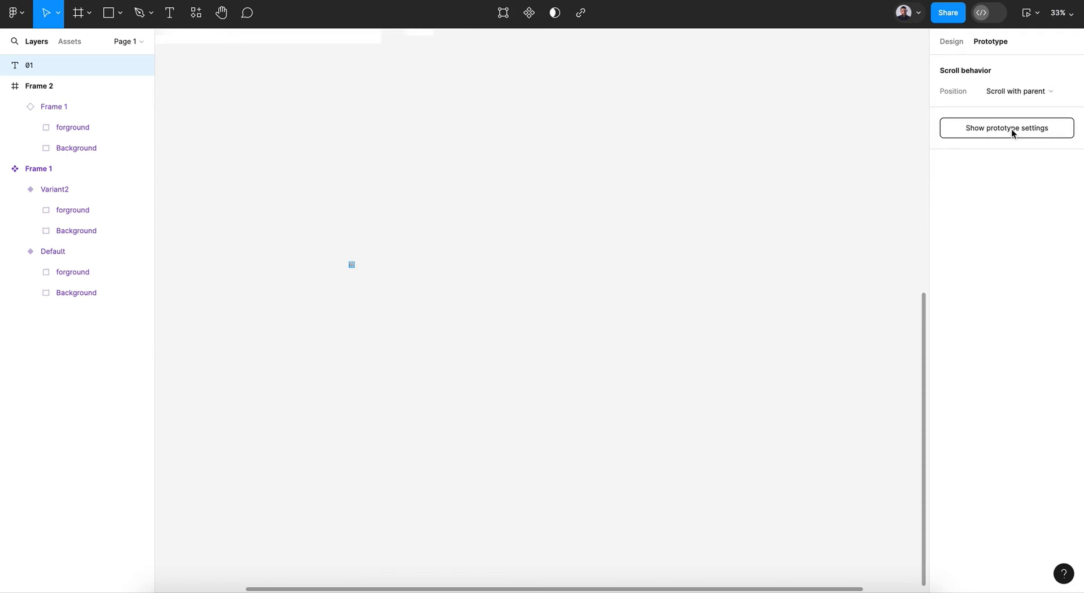
# Set the 01 text to font size 100 with the Black weight.
pyautogui.moveTo(297, 248); pyautogui.dragTo(386, 299)
pyautogui.press('k')
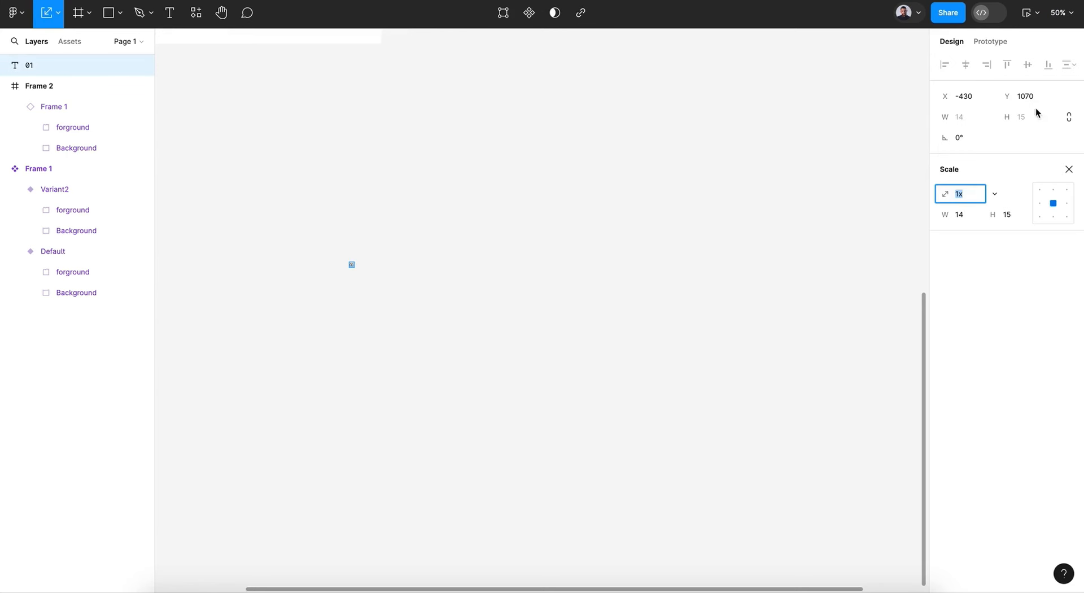
pyautogui.click(954, 42)
pyautogui.click(1076, 167)
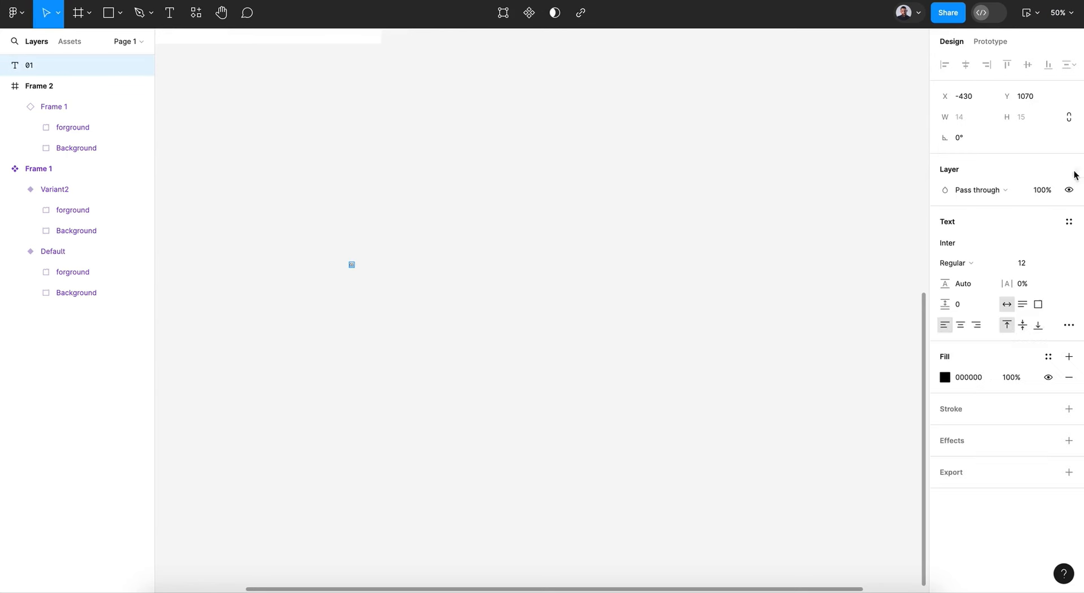
pyautogui.click(1033, 270)
pyautogui.write('100')
pyautogui.press('Return')
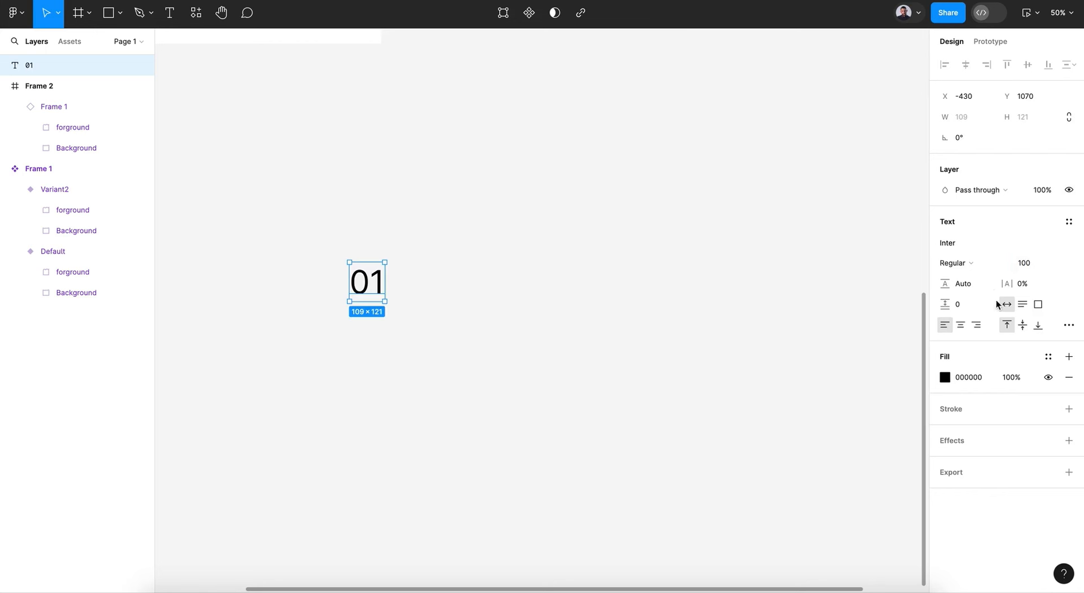
pyautogui.click(983, 265)
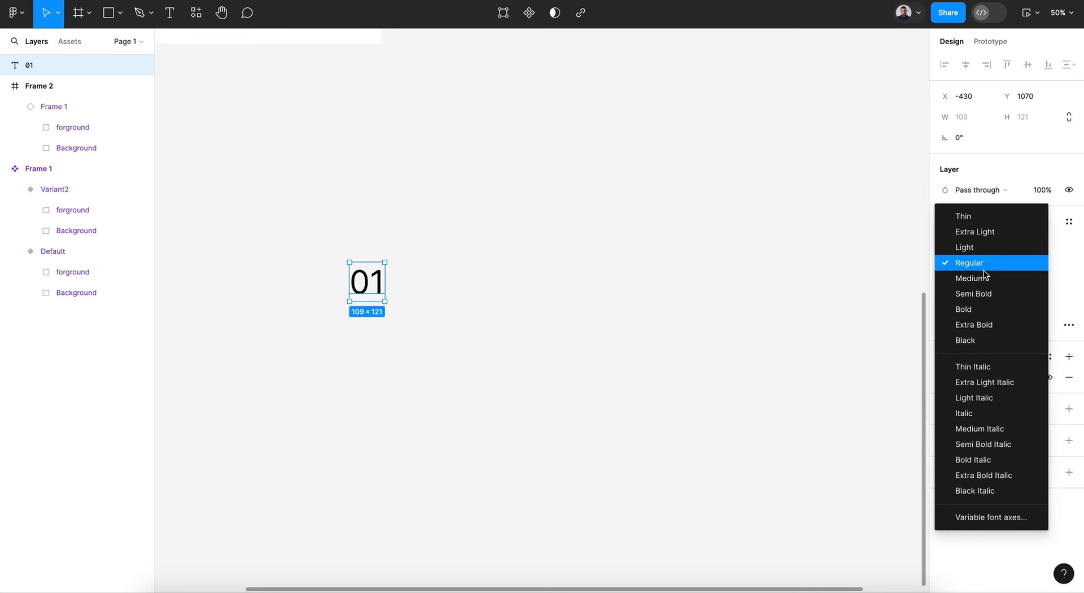
pyautogui.click(989, 341)
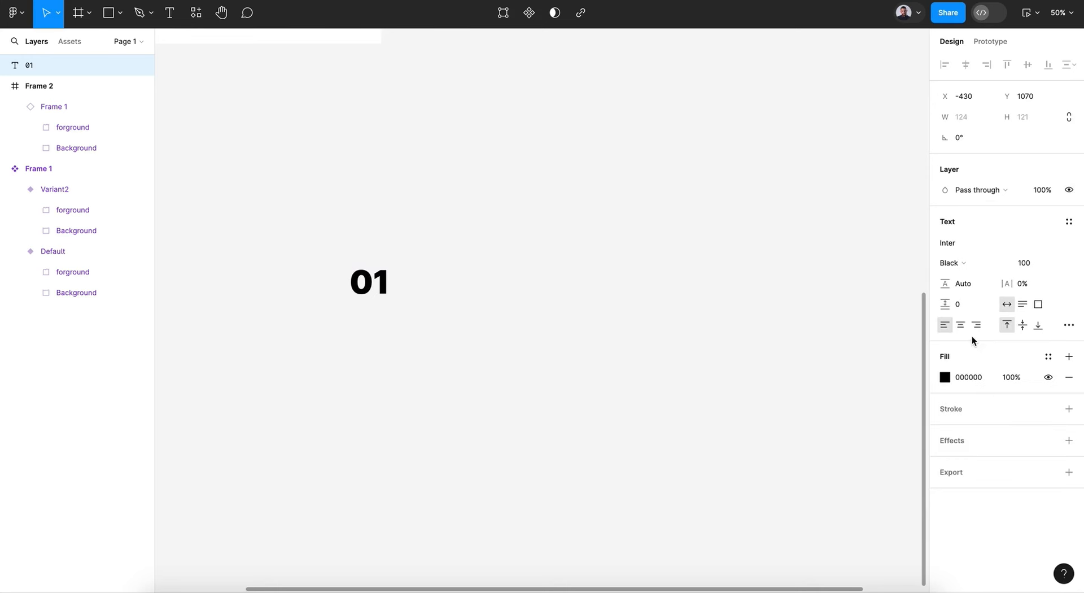
# Give the 01 text a white FFFFFF fill and a drop shadow effect.
pyautogui.click(944, 378)
pyautogui.moveTo(884, 356); pyautogui.dragTo(747, 243)
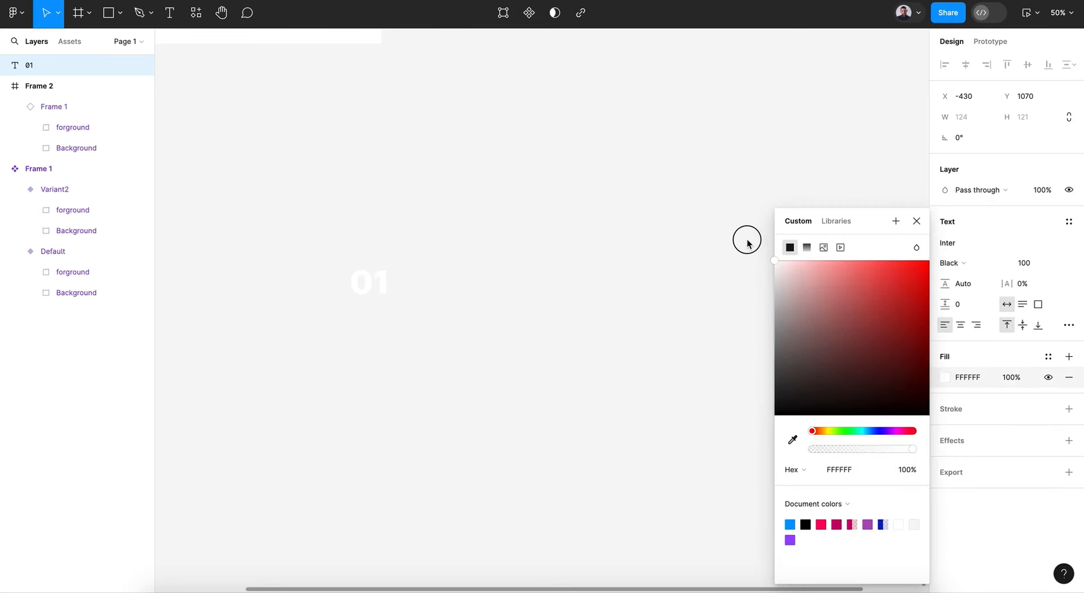
pyautogui.click(917, 221)
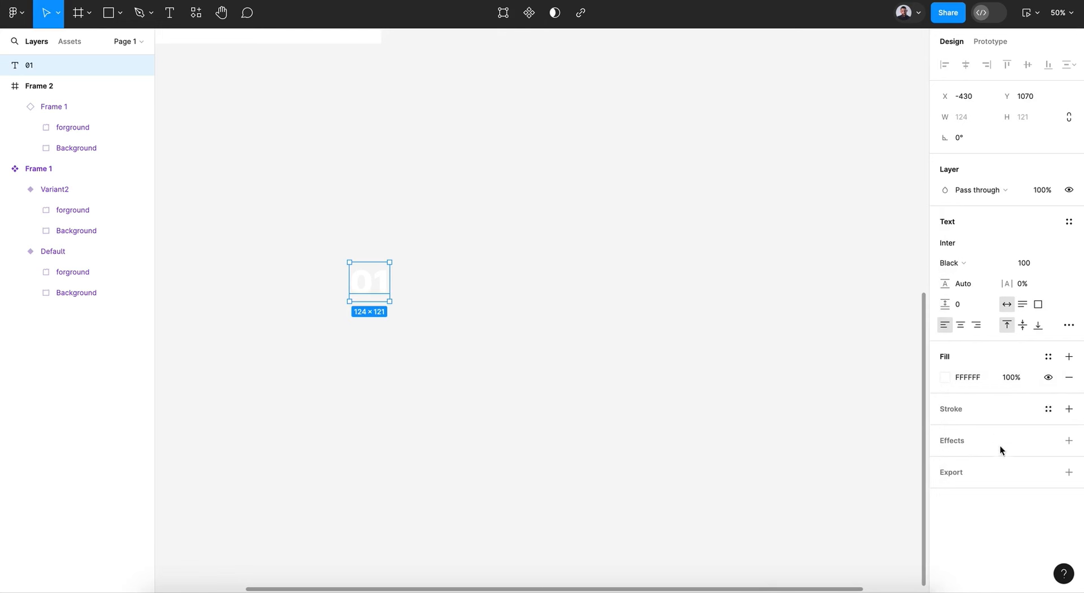
pyautogui.click(1069, 441)
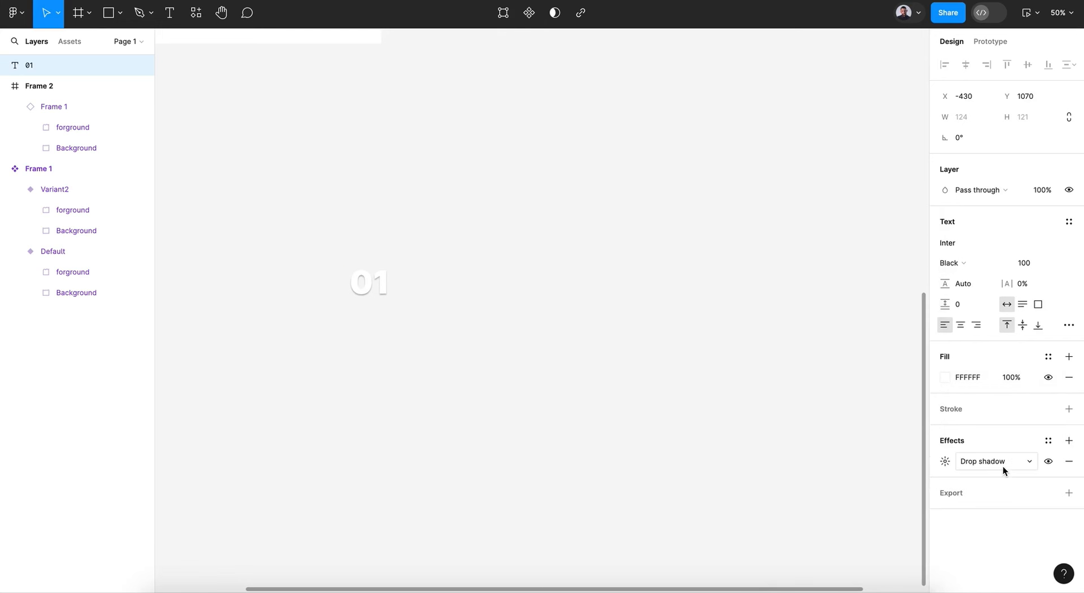
pyautogui.click(614, 338)
pyautogui.click(371, 281)
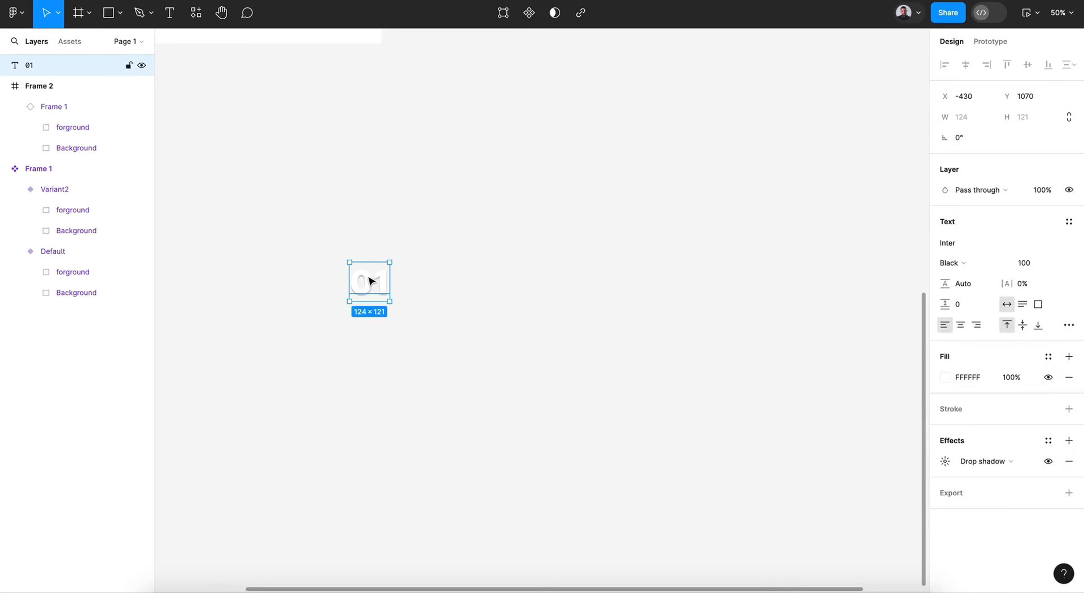
# Change the page background colour to the grey B1B1B1.
pyautogui.click(780, 170)
pyautogui.click(943, 90)
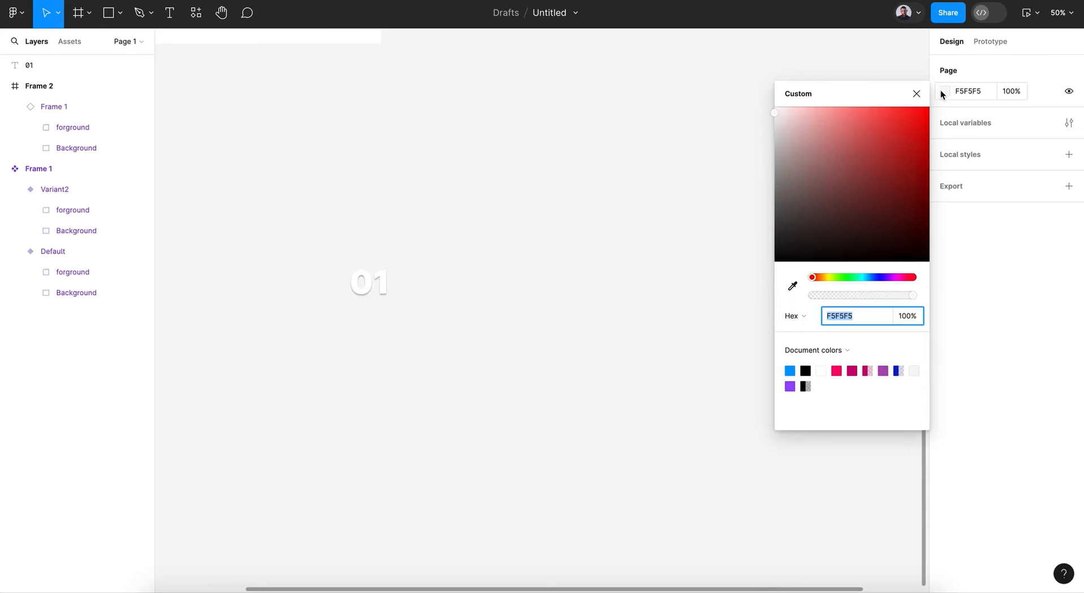
pyautogui.click(773, 118)
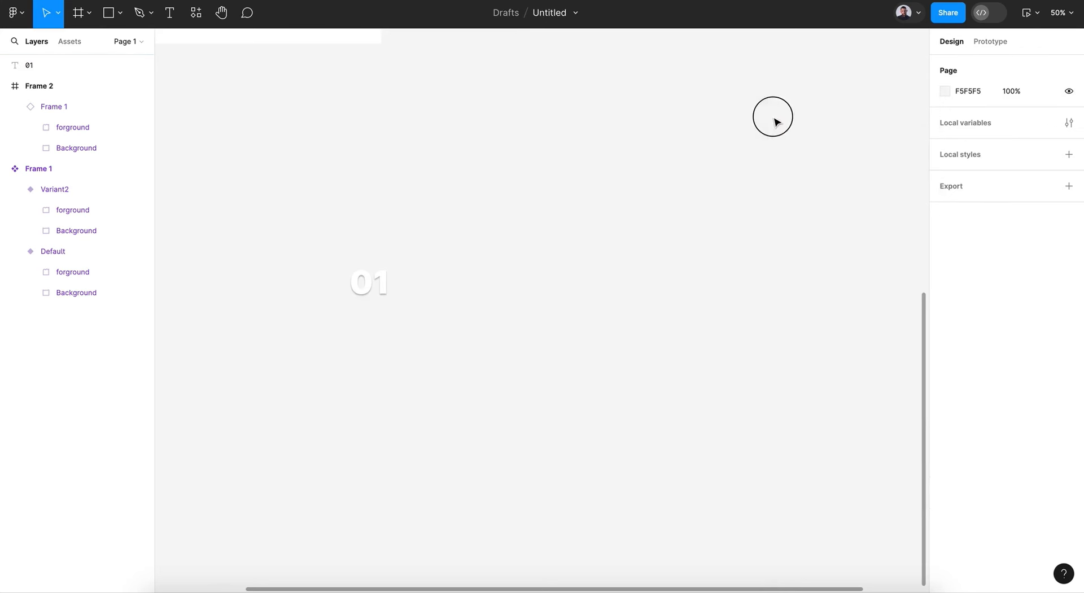
pyautogui.click(941, 90)
pyautogui.click(800, 144)
pyautogui.moveTo(800, 144); pyautogui.dragTo(764, 162)
pyautogui.click(917, 93)
pyautogui.click(549, 255)
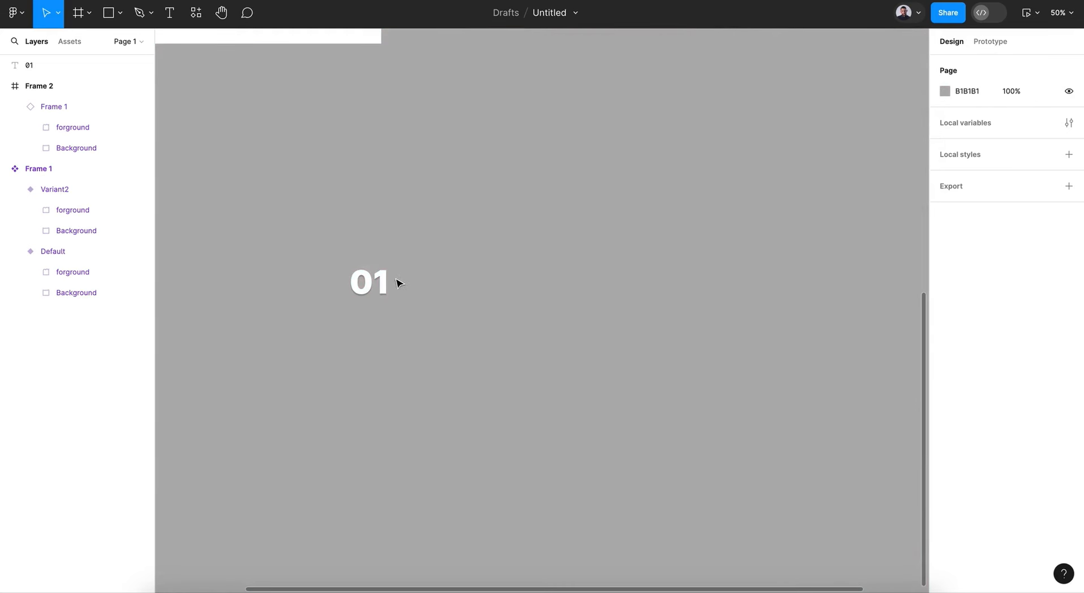
# Change the white number text on the canvas to read "00".
pyautogui.click(377, 282)
pyautogui.hscroll(-4, 390, 282)
pyautogui.scroll(-2, 389, 282)
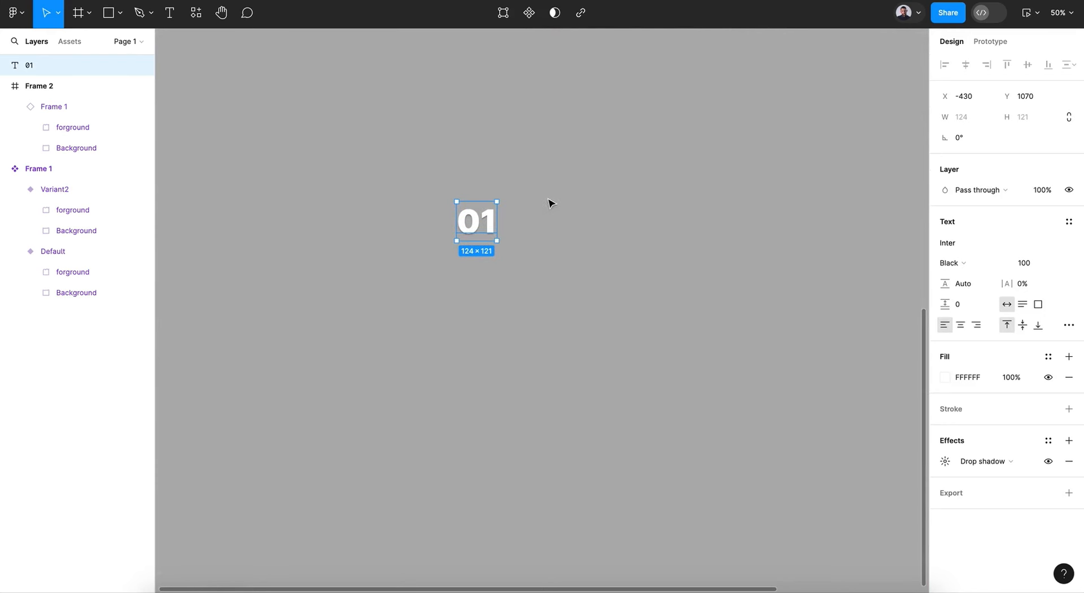
pyautogui.doubleClick(484, 226)
pyautogui.write('00')
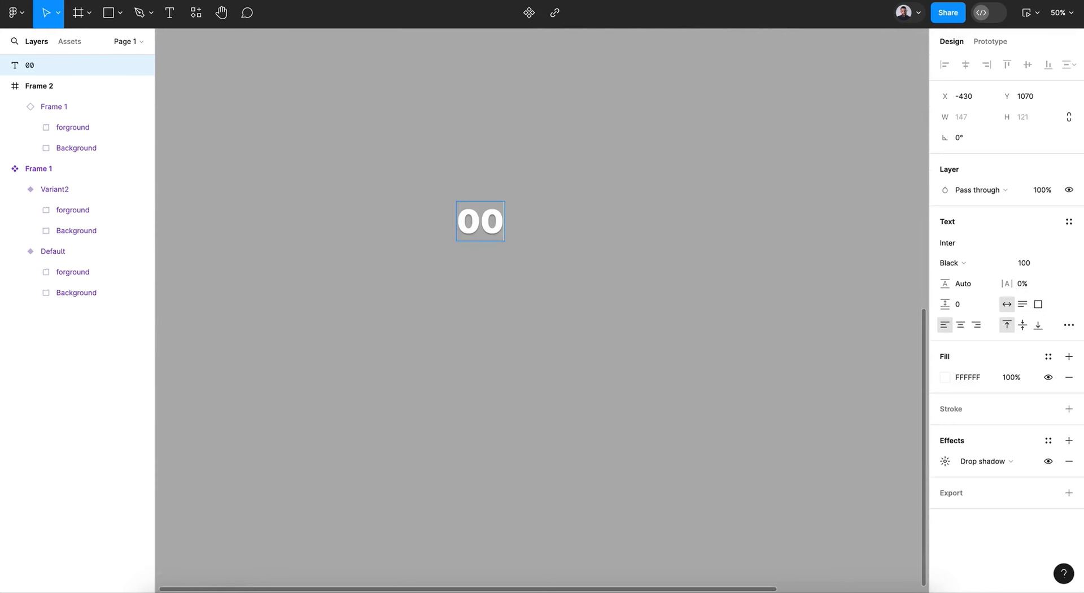
pyautogui.press('Escape')
# Turn the 00 text into a component and add a second variant to it.
pyautogui.hscroll(2, 568, 272)
pyautogui.scroll(-2, 567, 273)
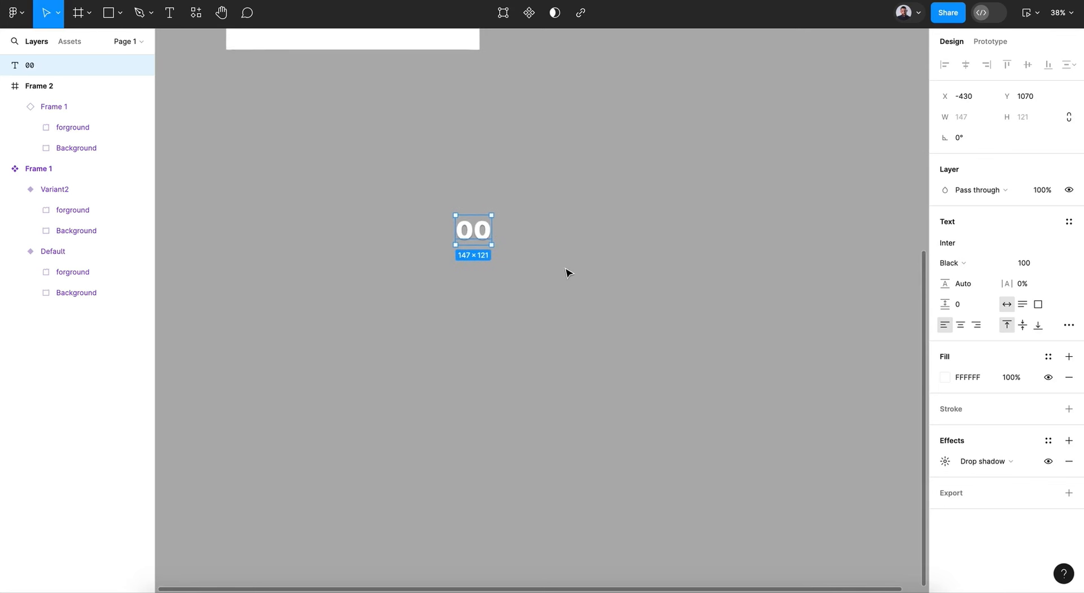
pyautogui.scroll(3, 567, 272)
pyautogui.scroll(1, 581, 276)
pyautogui.scroll(-1, 583, 277)
pyautogui.scroll(-1, 582, 276)
pyautogui.click(529, 12)
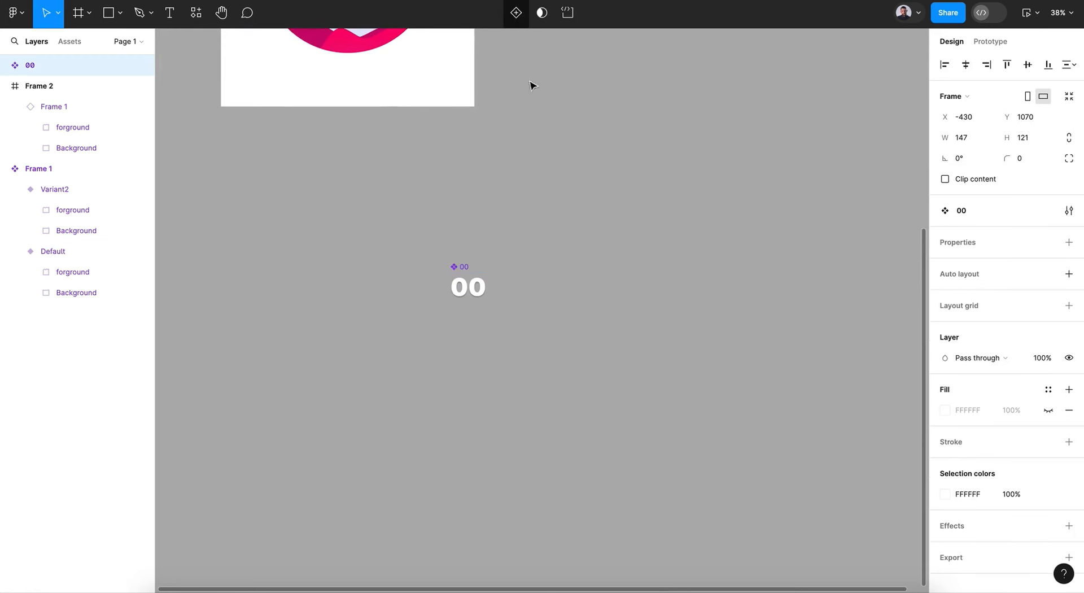
pyautogui.click(516, 12)
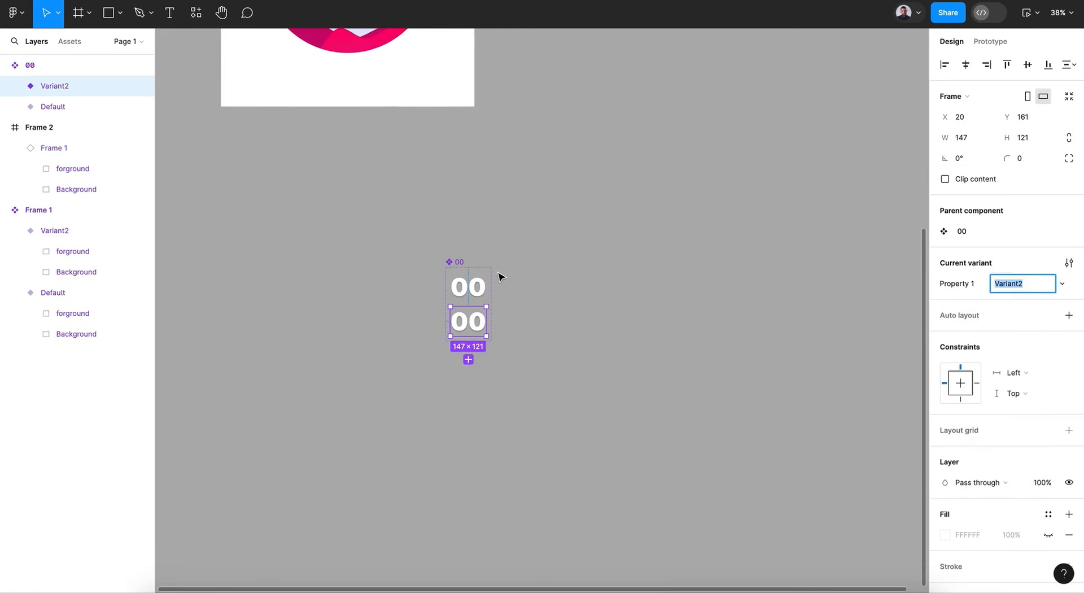
# Widen the 00 component set and place Variant2 beside the Default variant on its right.
pyautogui.click(458, 269)
pyautogui.moveTo(490, 288); pyautogui.dragTo(595, 291)
pyautogui.moveTo(482, 326); pyautogui.dragTo(525, 291)
# Change Variant2's text to "01" and shrink the 00 component set to 382 × 161 around both variants.
pyautogui.doubleClick(523, 293)
pyautogui.doubleClick(525, 292)
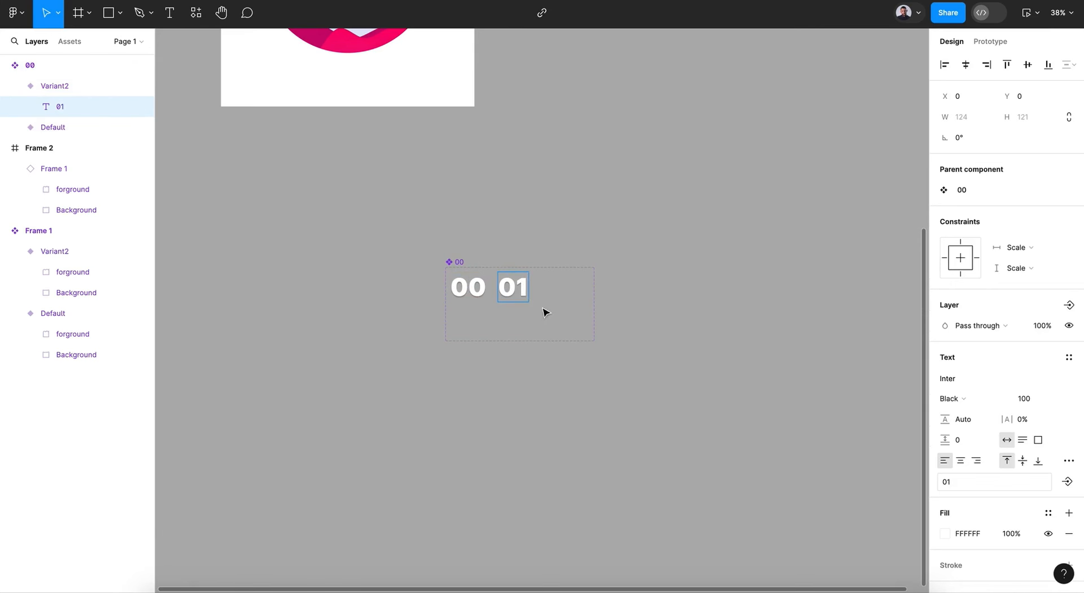
pyautogui.press('Escape')
pyautogui.press('Escape')
pyautogui.press('Escape')
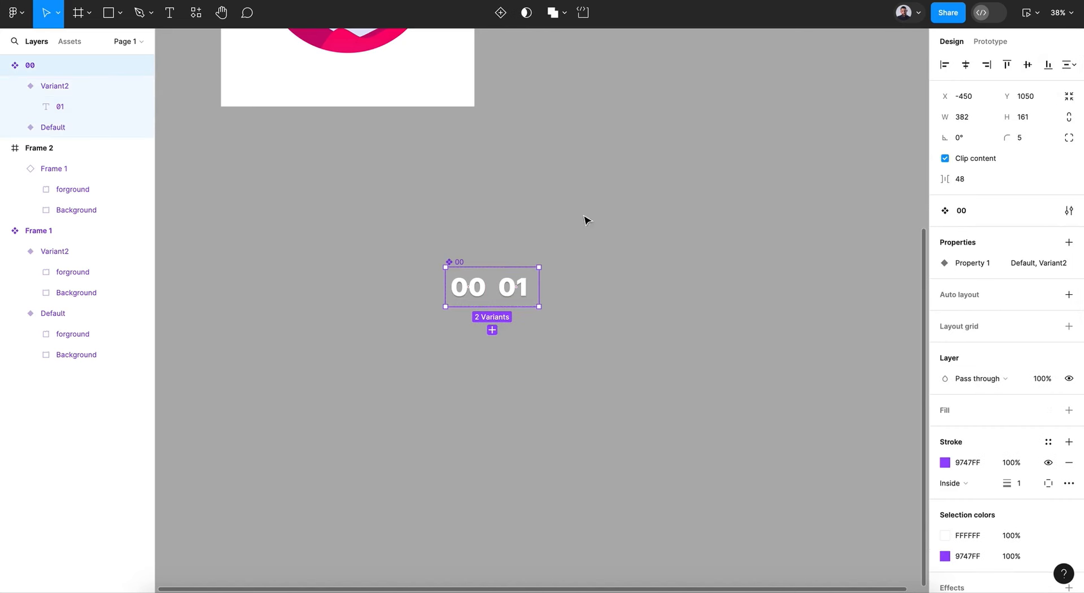
# Resize the Variant2 frame of the 00 component set to fit its 01 text.
pyautogui.click(509, 287)
pyautogui.hscroll(1, 506, 294)
pyautogui.hscroll(1, 507, 294)
pyautogui.scroll(-1, 506, 295)
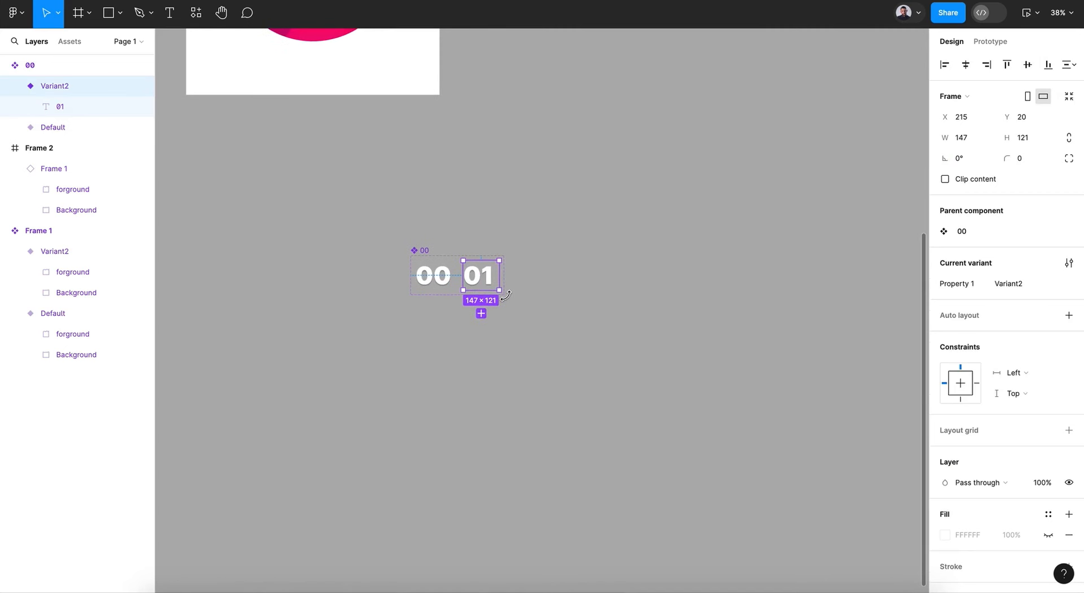
pyautogui.click(1068, 97)
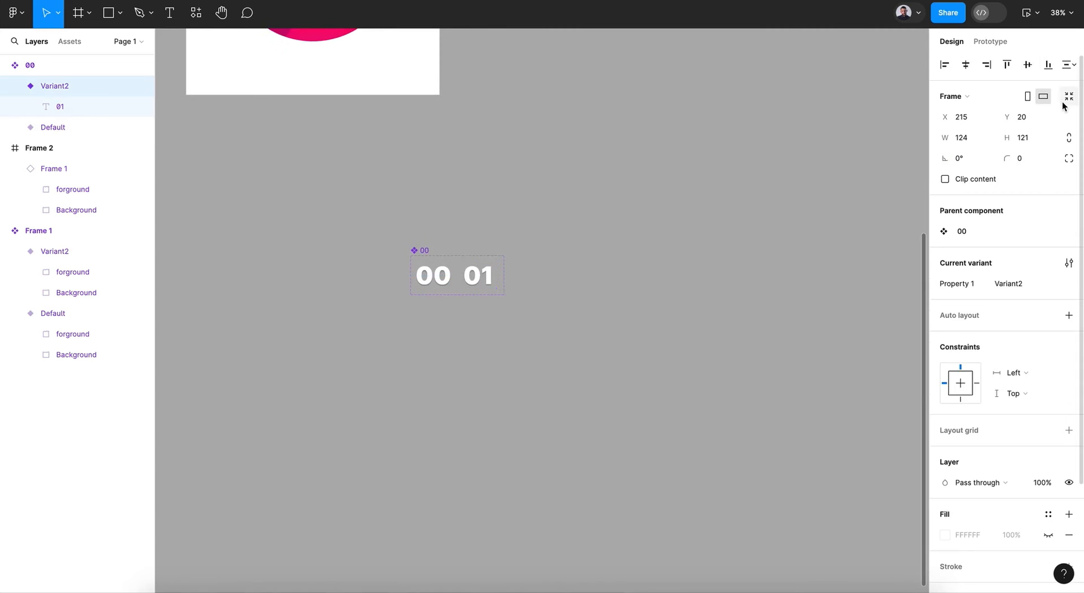
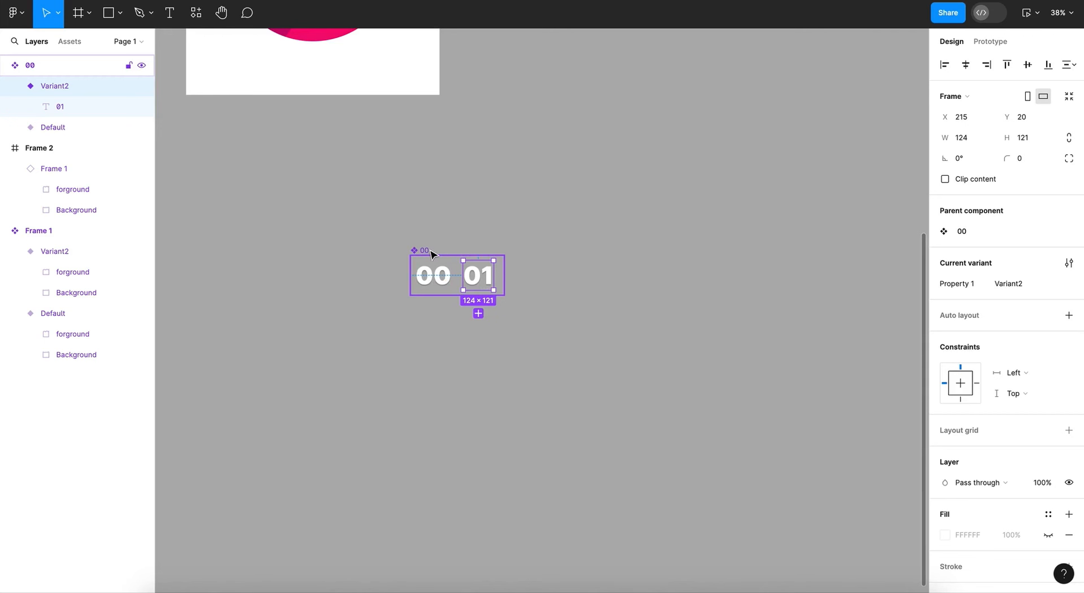
# Add a third variant to the 00 component set, placed after Variant2 in the same row.
pyautogui.hotkey('ctrl', 'd')
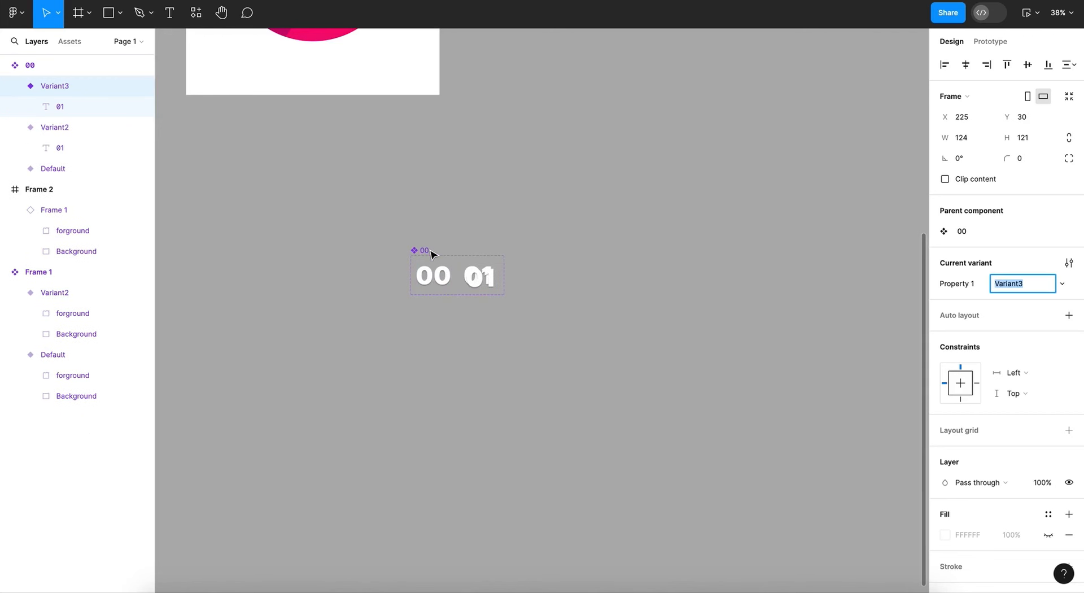
pyautogui.hotkey('ctrl', 'z')
pyautogui.click(479, 313)
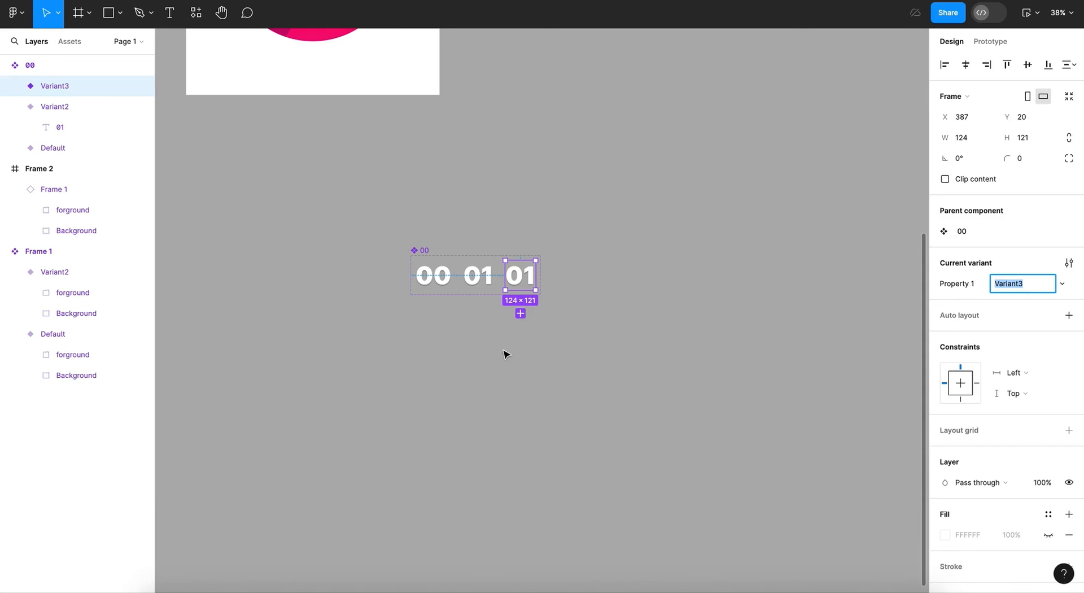
# Change the number text in Variant3 to "02".
pyautogui.doubleClick(524, 283)
pyautogui.doubleClick(524, 283)
pyautogui.click(524, 278)
pyautogui.click(526, 278)
pyautogui.moveTo(526, 278); pyautogui.dragTo(535, 279)
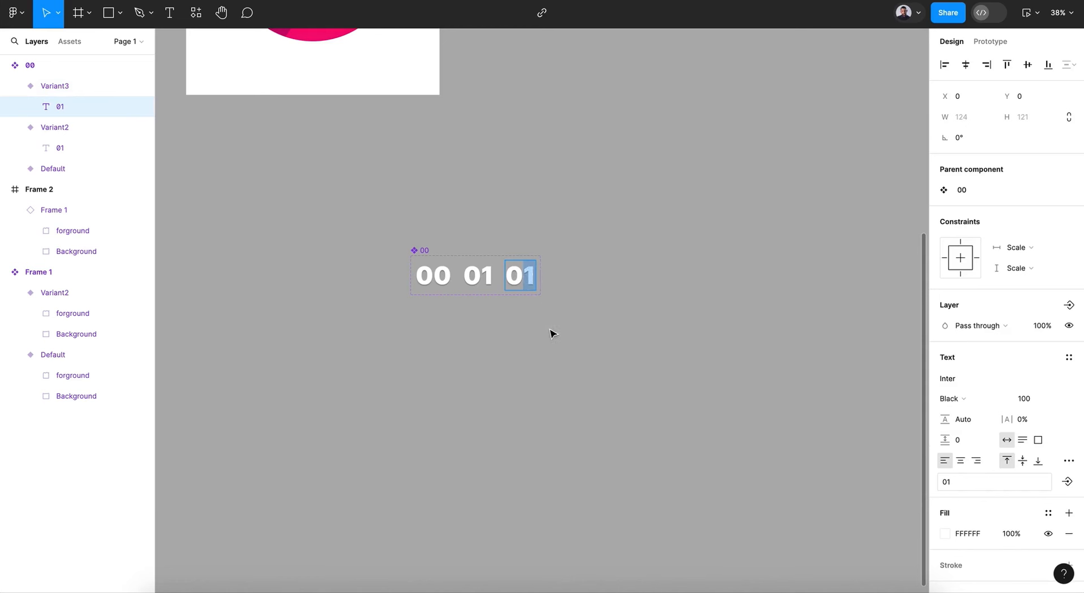
pyautogui.press('Escape')
pyautogui.doubleClick(535, 278)
pyautogui.click(524, 277)
pyautogui.moveTo(524, 277); pyautogui.dragTo(533, 275)
pyautogui.write('2')
pyautogui.press('Escape')
pyautogui.click(556, 332)
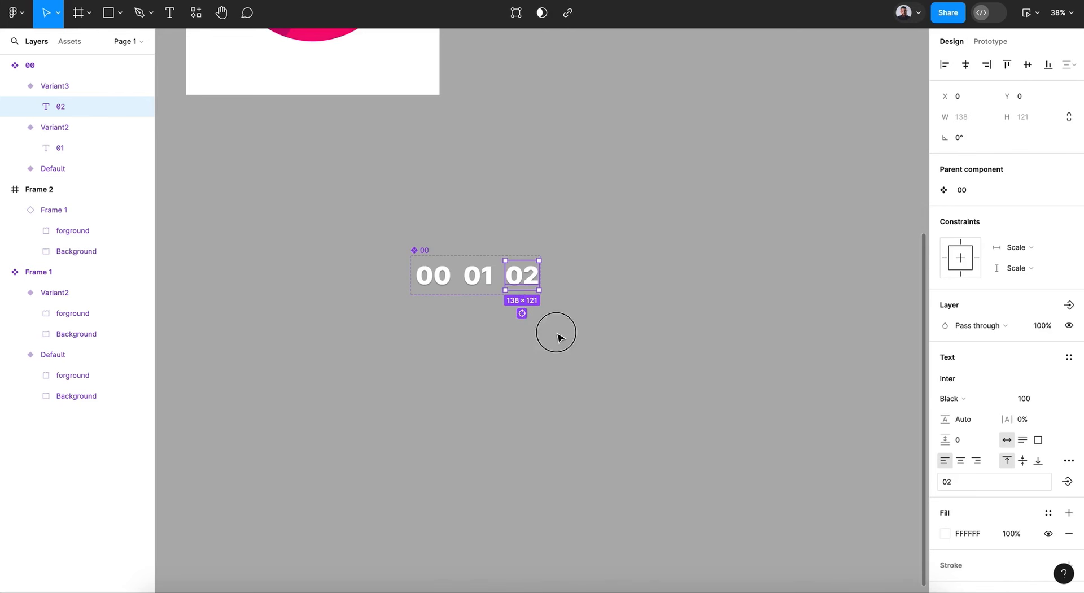
# Add a variant after 02 in the 00 component set and change its text to 03.
pyautogui.click(535, 282)
pyautogui.click(522, 315)
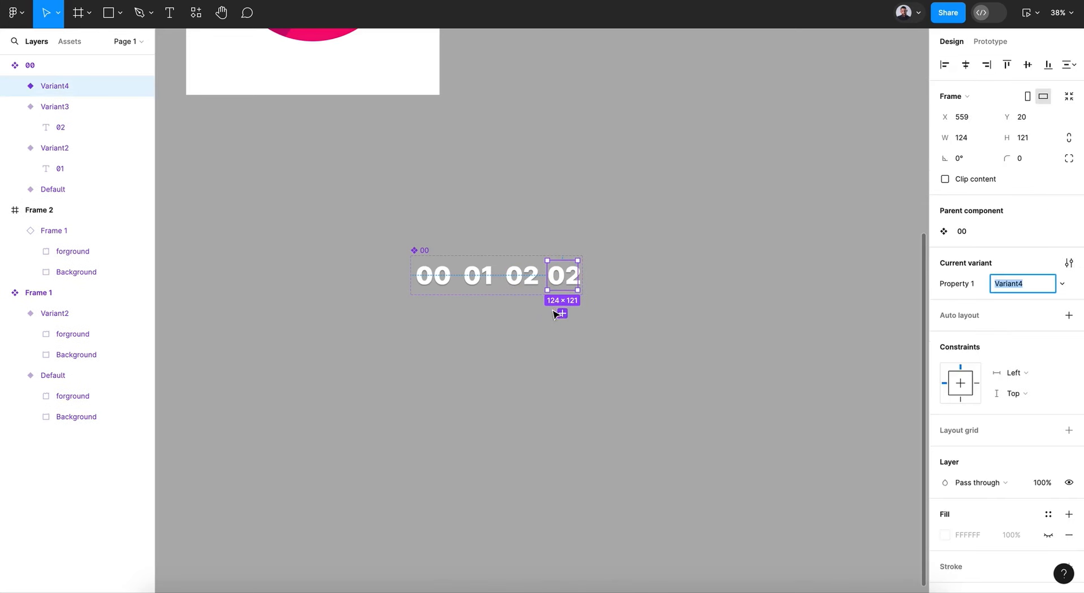
pyautogui.doubleClick(562, 288)
pyautogui.doubleClick(565, 279)
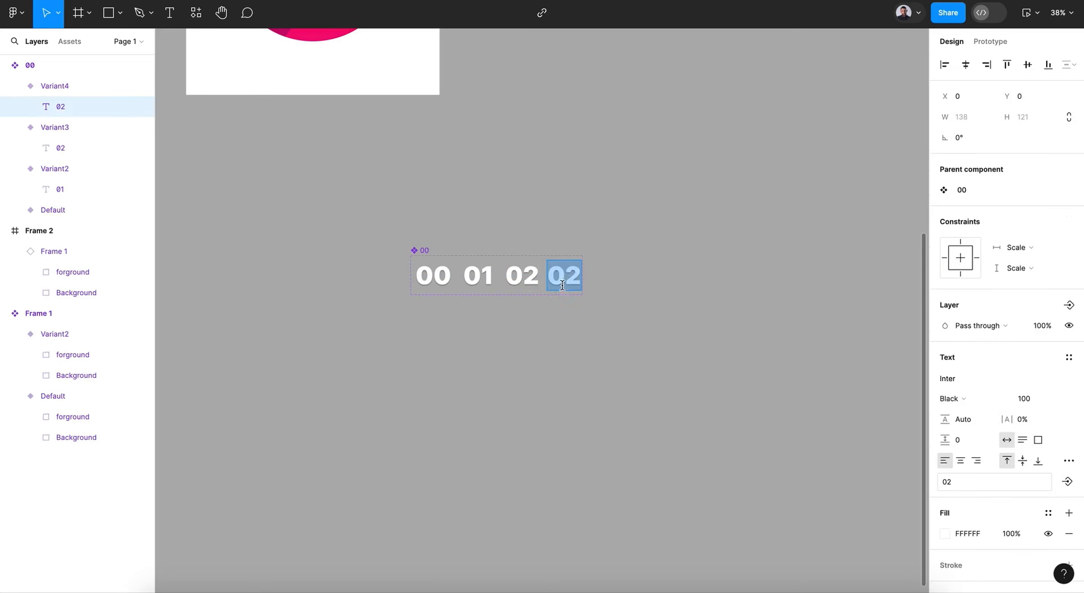
pyautogui.click(570, 277)
pyautogui.moveTo(568, 275); pyautogui.dragTo(582, 278)
pyautogui.write('3')
pyautogui.press('Escape')
pyautogui.click(613, 340)
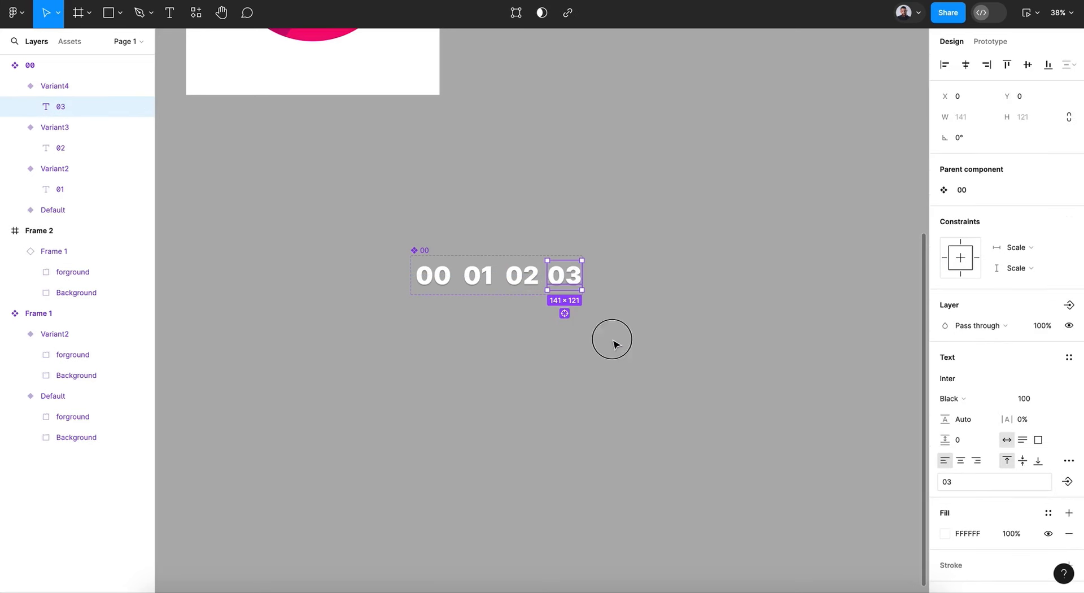
# Add a variant after 03 in the 00 component set and change its text to 04.
pyautogui.click(573, 280)
pyautogui.click(563, 313)
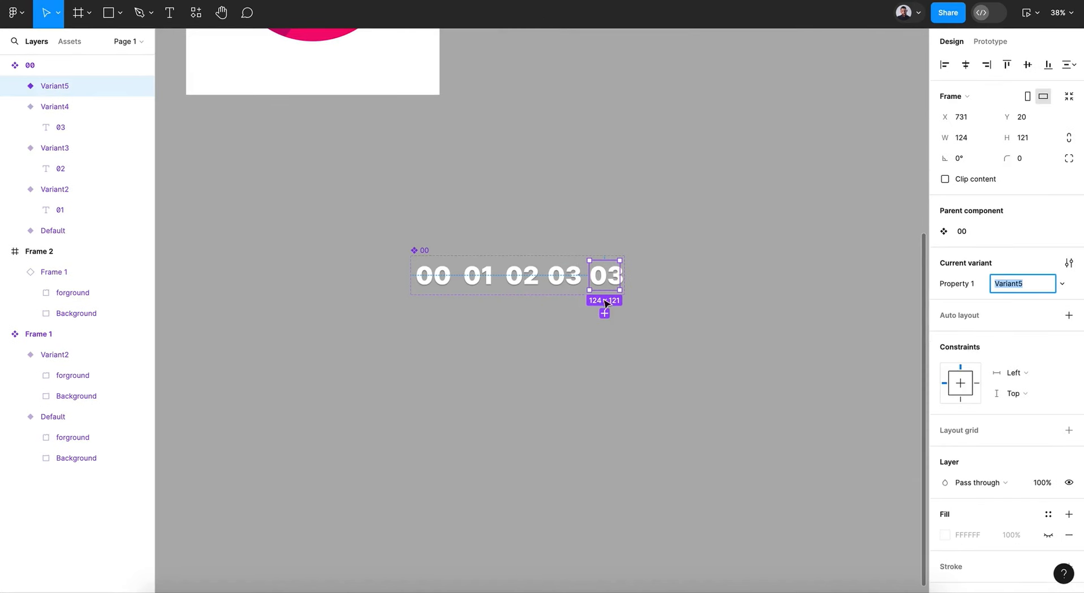
pyautogui.doubleClick(612, 278)
pyautogui.doubleClick(612, 278)
pyautogui.click(608, 277)
pyautogui.moveTo(613, 278); pyautogui.dragTo(622, 279)
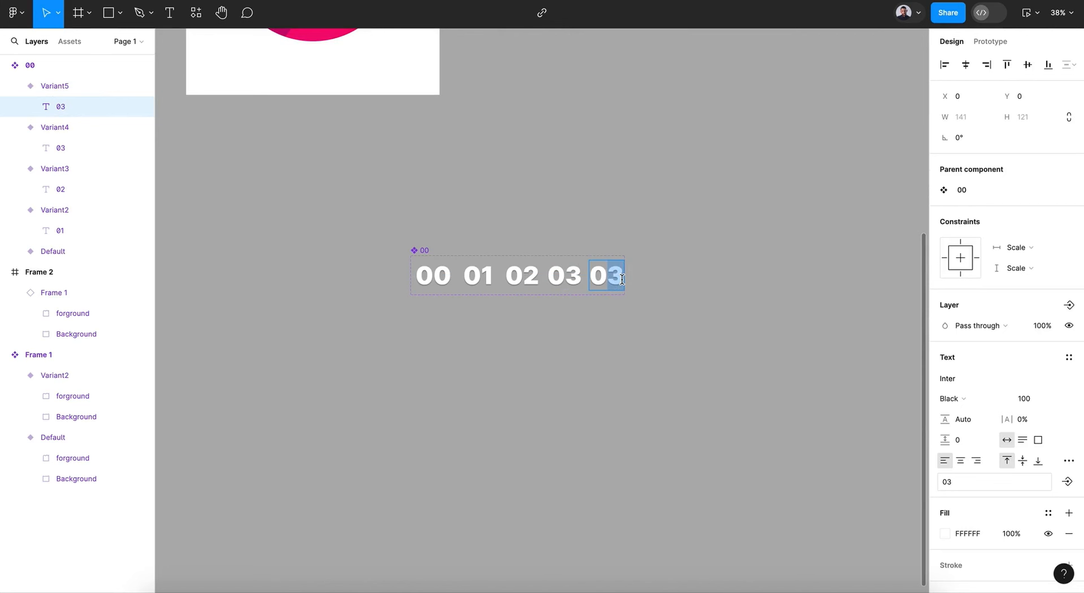
pyautogui.write('4')
pyautogui.press('Escape')
pyautogui.click(649, 349)
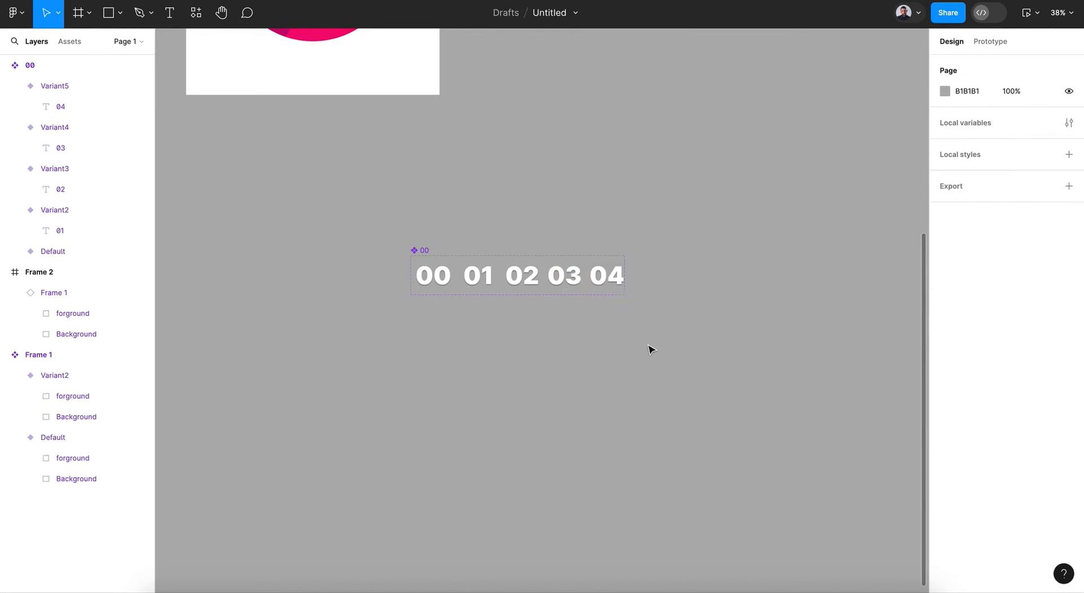
# Add a variant after 04 in the 00 component set and change its text to 05.
pyautogui.click(605, 275)
pyautogui.click(606, 312)
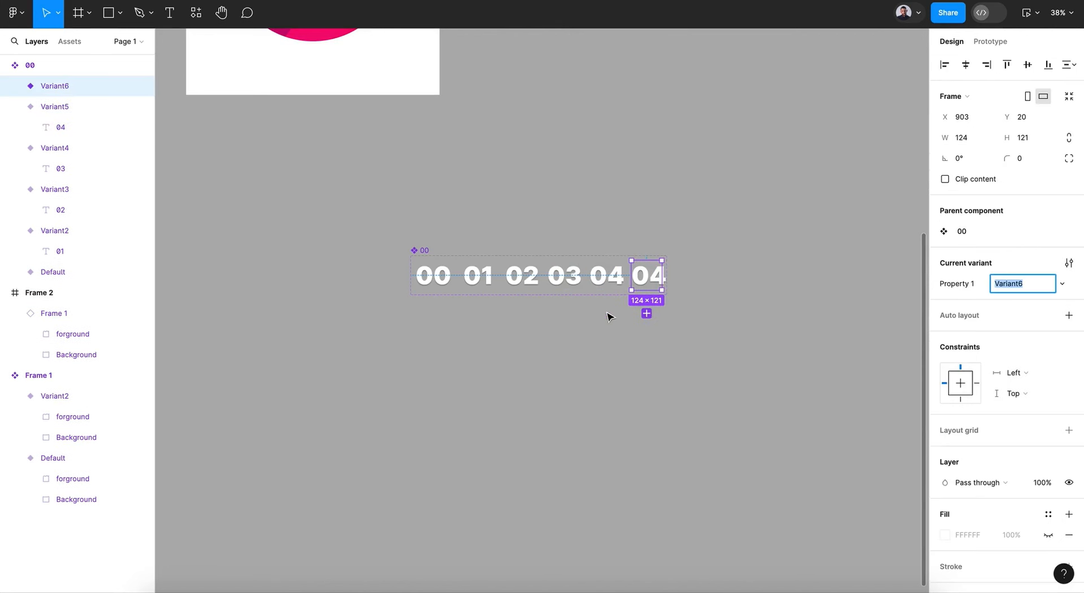
pyautogui.doubleClick(655, 283)
pyautogui.doubleClick(652, 277)
pyautogui.click(652, 276)
pyautogui.moveTo(653, 276); pyautogui.dragTo(664, 275)
pyautogui.write('5')
pyautogui.press('Escape')
pyautogui.scroll(-1, 642, 379)
pyautogui.hscroll(1, 642, 380)
pyautogui.click(643, 379)
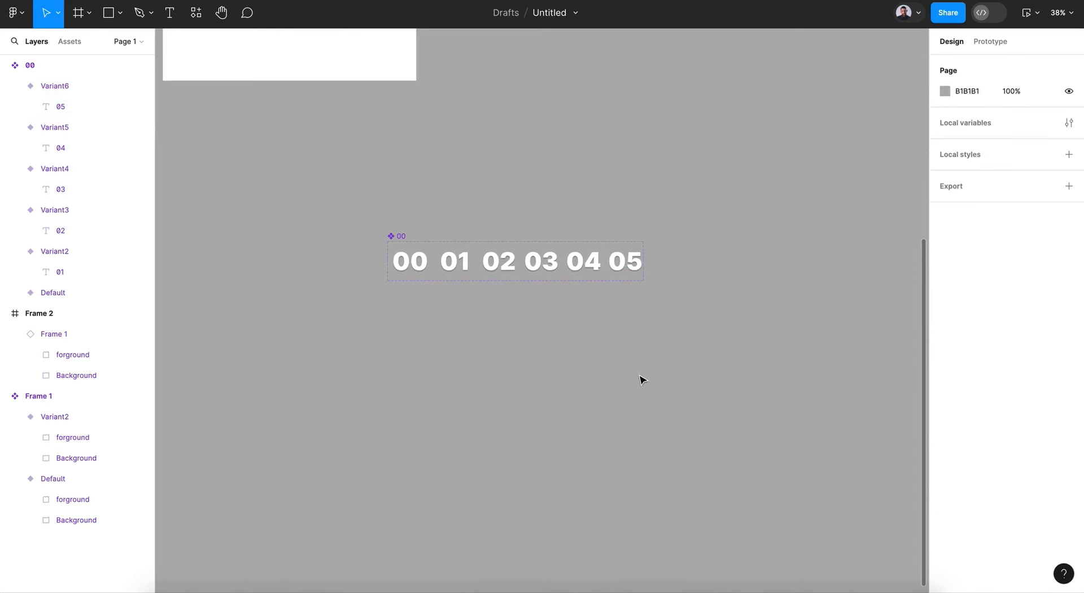
# Open the liquide loading file from the team's Tutorials project.
pyautogui.hscroll(-2, 642, 380)
pyautogui.scroll(1, 642, 379)
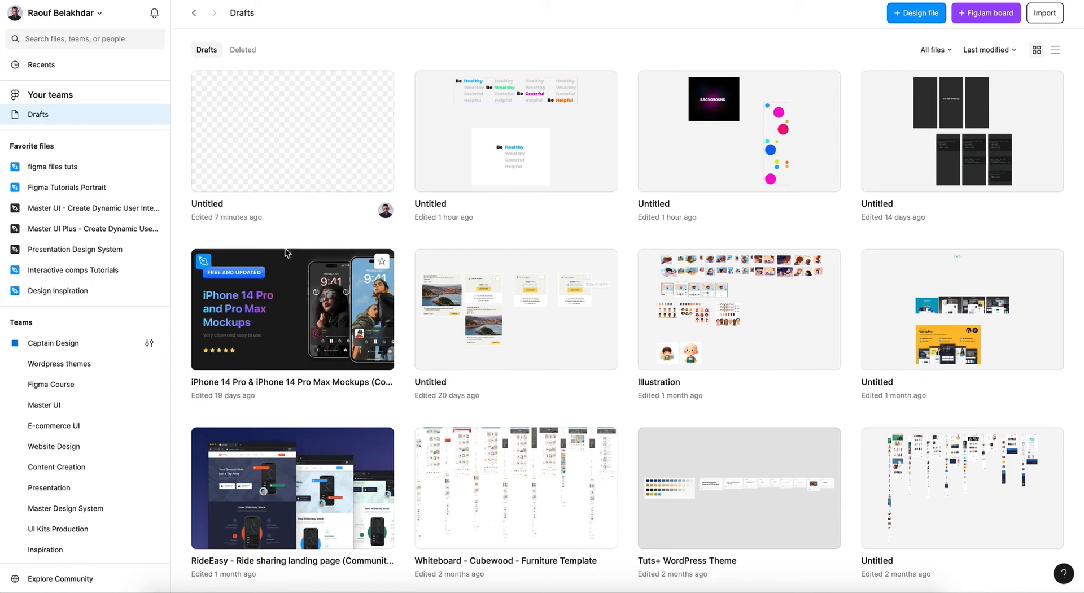
pyautogui.scroll(-5, 24, 421)
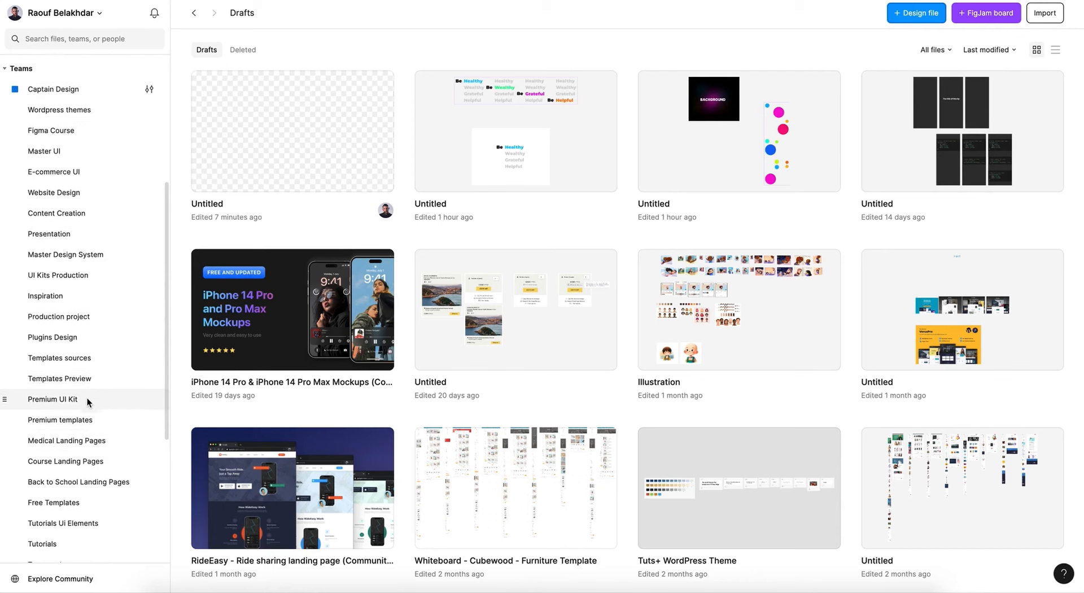
pyautogui.scroll(-2, 87, 398)
pyautogui.click(109, 461)
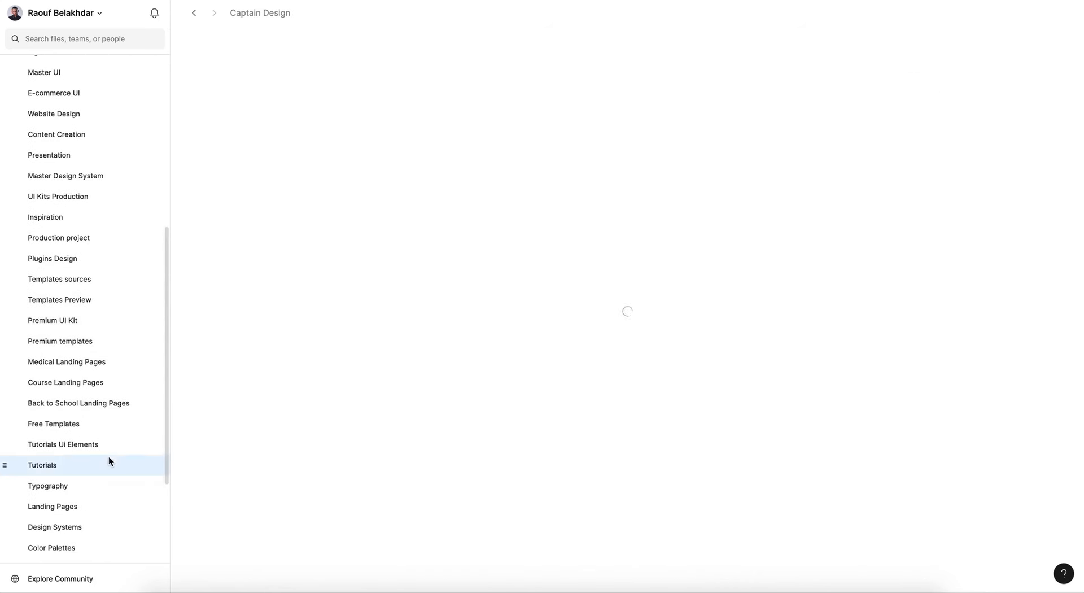
pyautogui.scroll(-1, 409, 344)
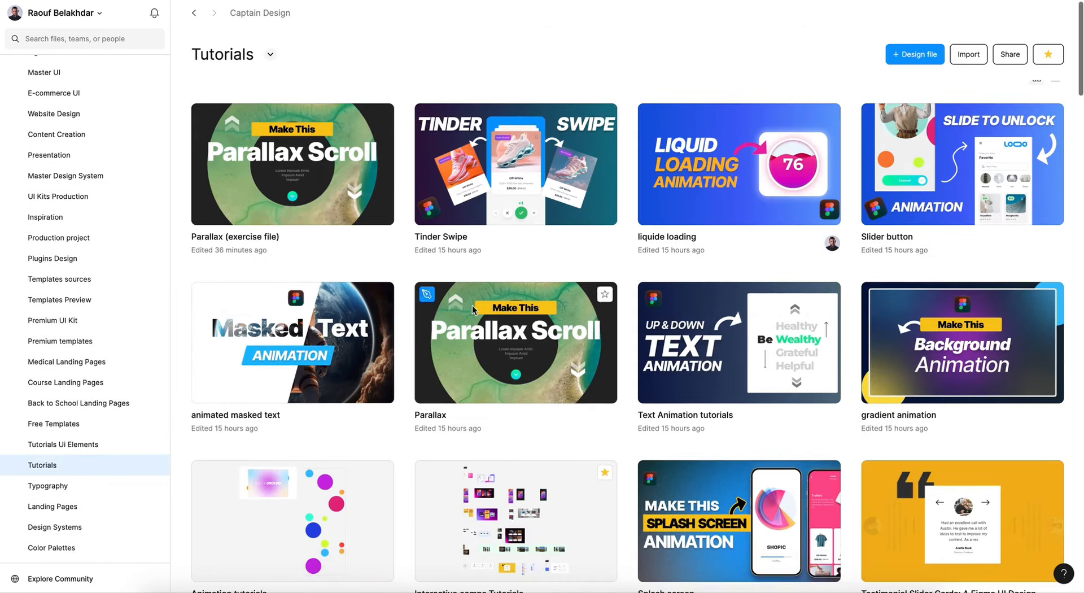
pyautogui.doubleClick(778, 174)
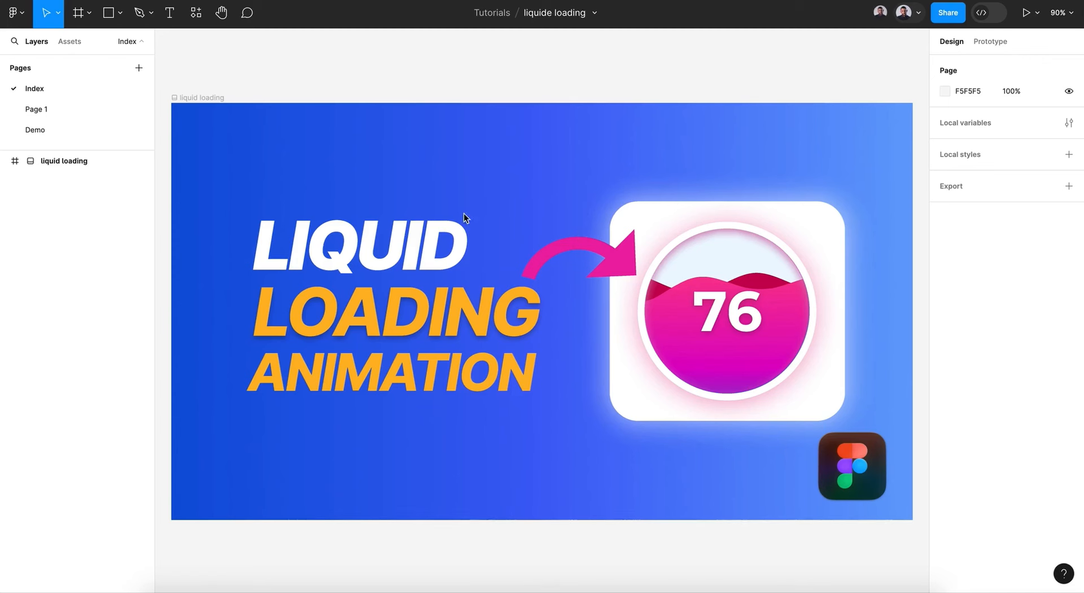
# Copy the digits component set from Page 1 and paste it into the Untitled draft in place of the 00 component set.
pyautogui.click(94, 113)
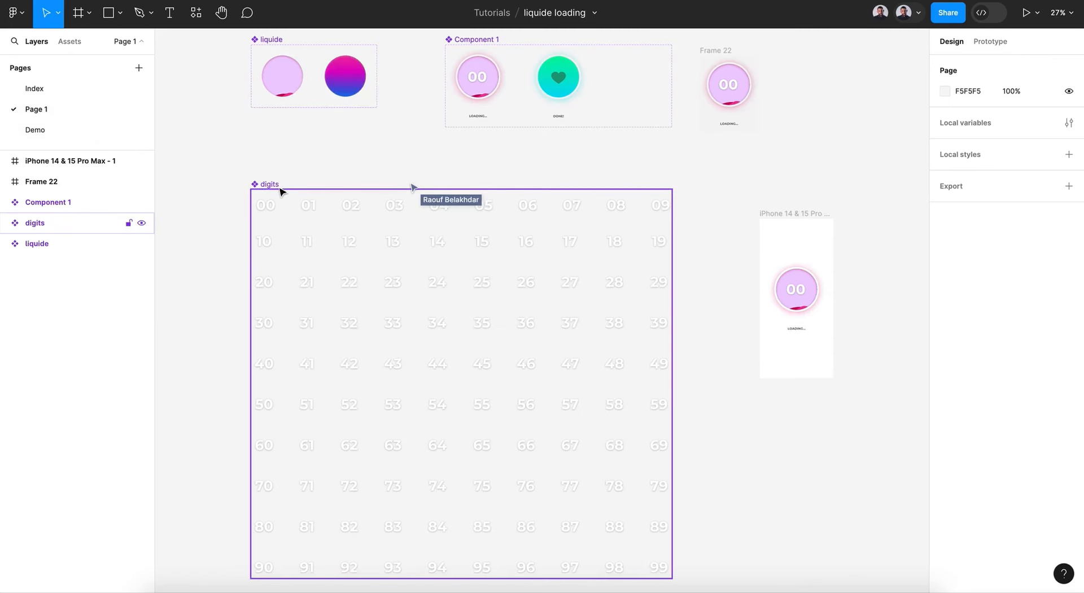
pyautogui.click(261, 187)
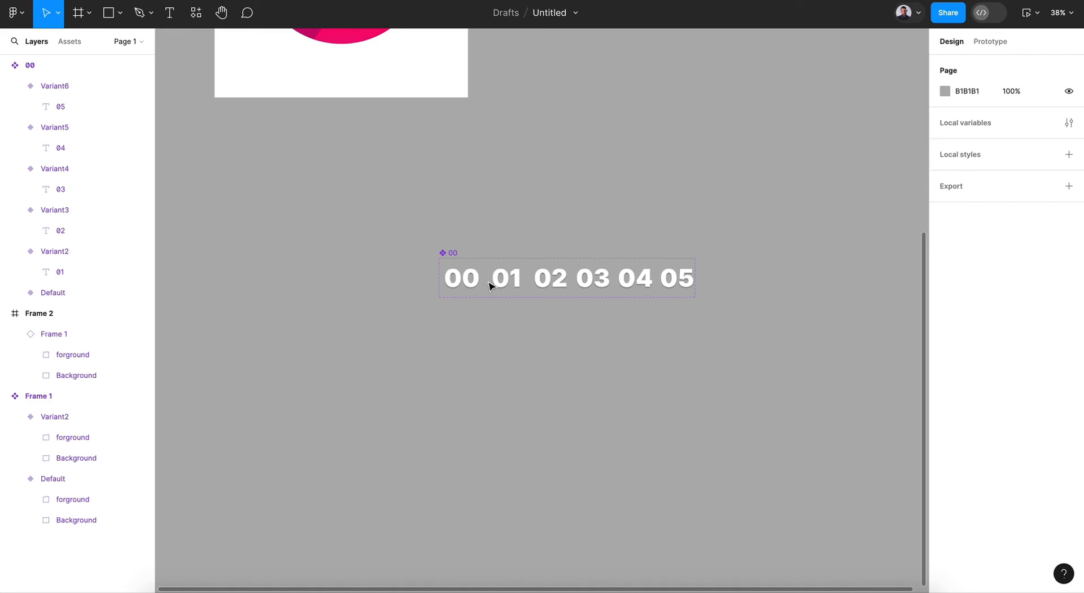
pyautogui.click(443, 252)
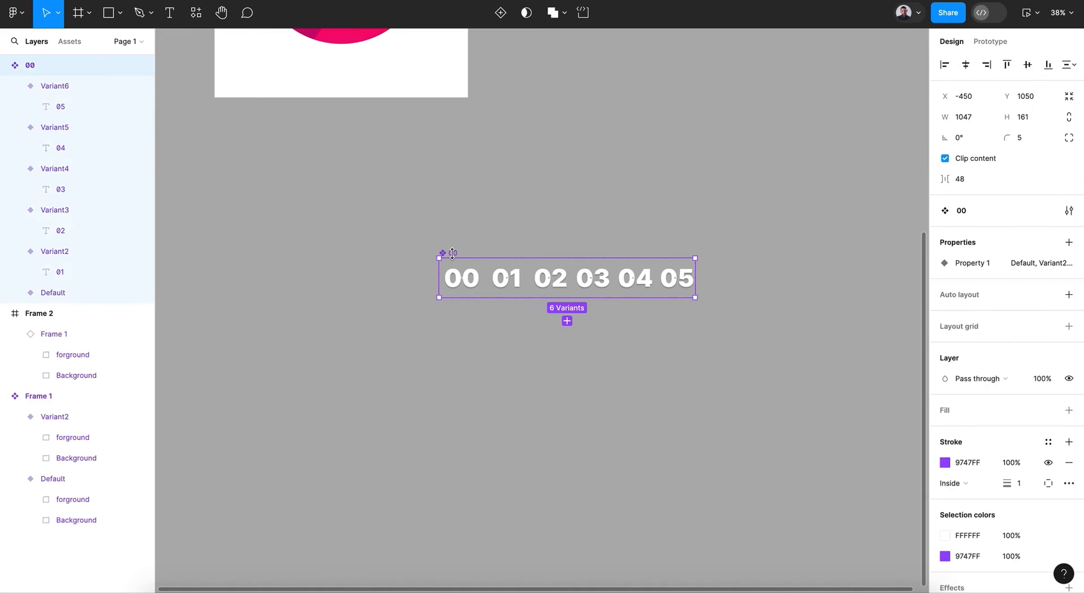
pyautogui.press('Delete')
pyautogui.hotkey('ctrl', 'v')
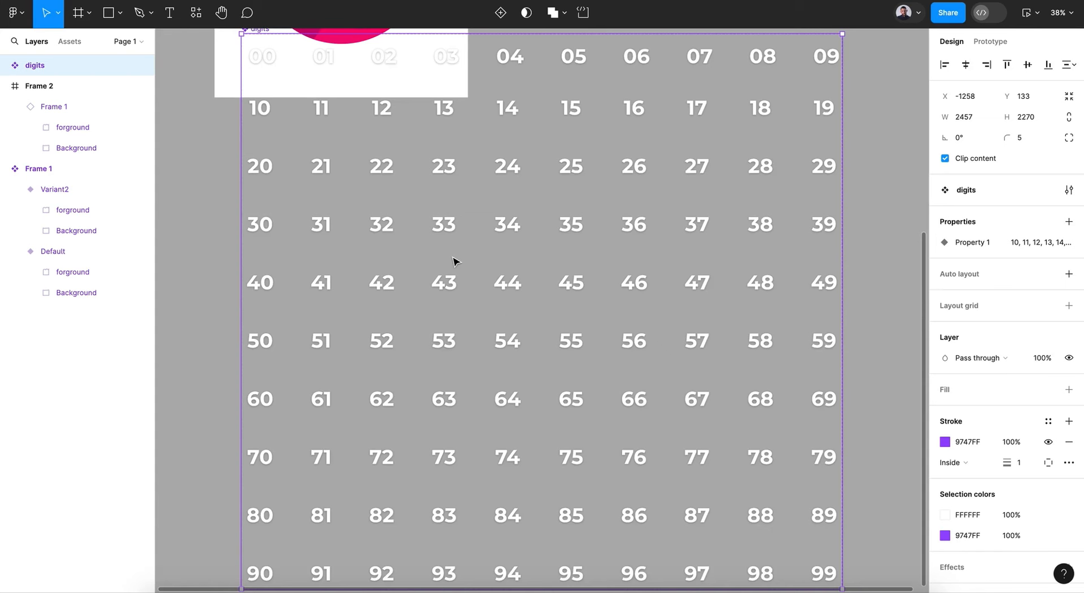
# Move the digits component set down into the empty canvas area below the white frame.
pyautogui.scroll(3, 455, 260)
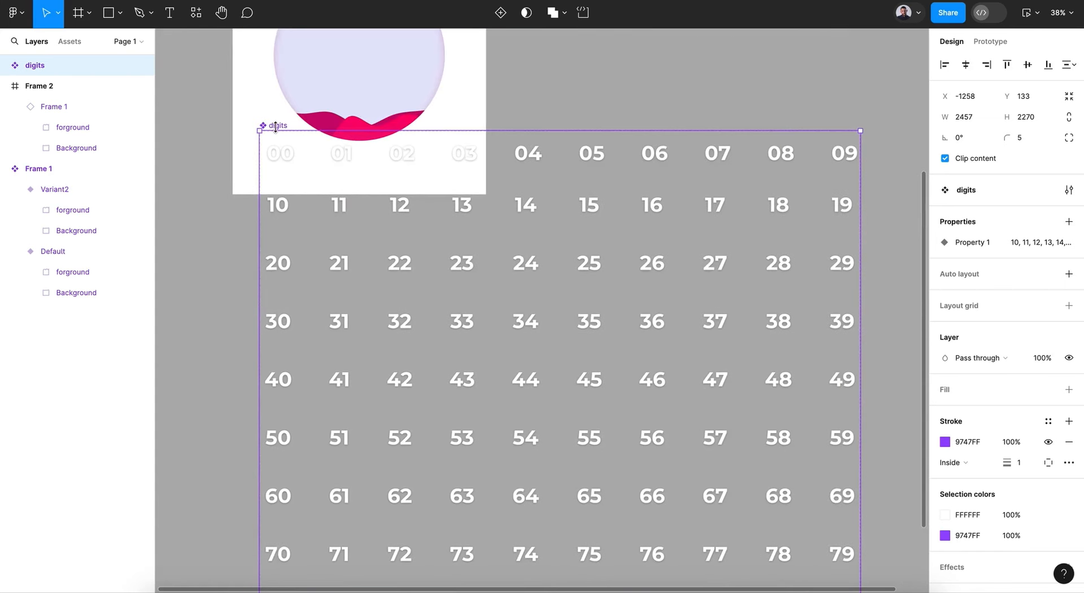
pyautogui.moveTo(278, 129); pyautogui.dragTo(282, 338)
pyautogui.scroll(-3, 282, 338)
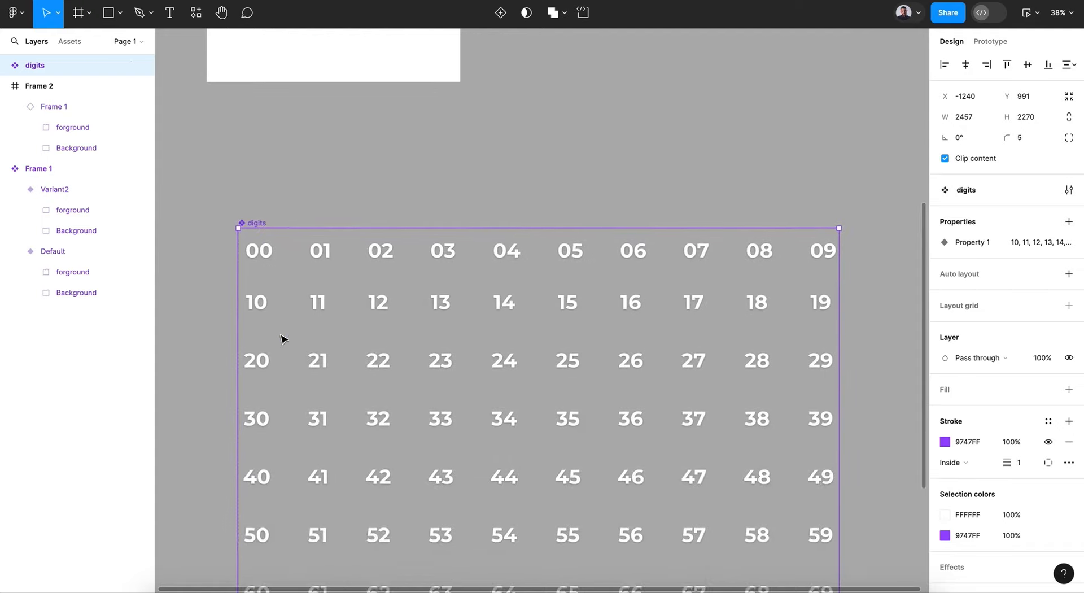
pyautogui.click(632, 204)
# Inspect the prototype interaction settings between variants 00 and 01.
pyautogui.click(992, 41)
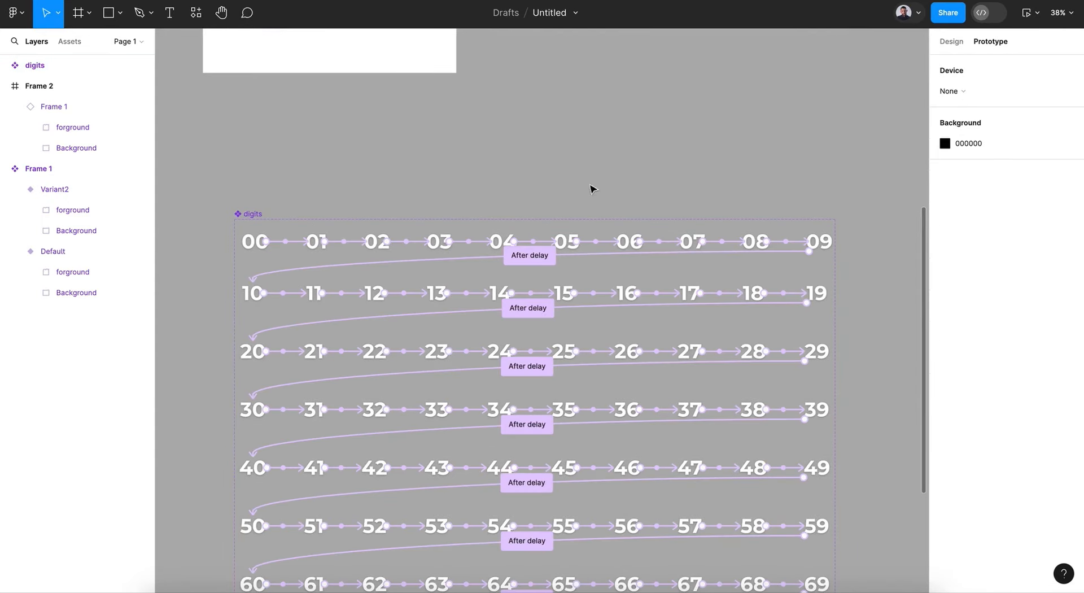
pyautogui.click(286, 242)
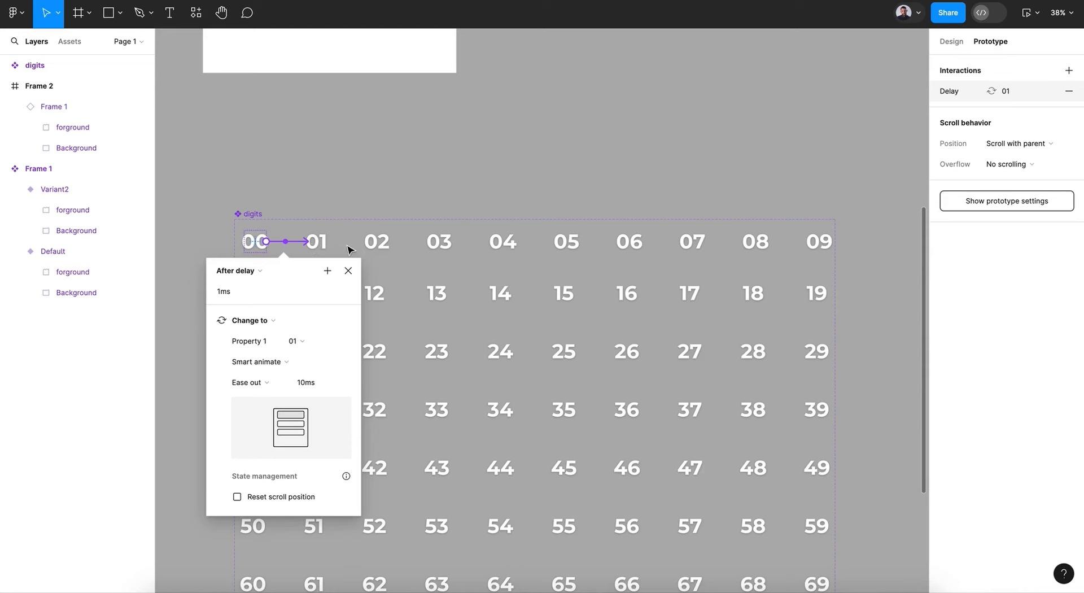
pyautogui.click(464, 194)
# Remove the existing delay interactions from all variants in the digits component set.
pyautogui.moveTo(242, 228); pyautogui.dragTo(819, 393)
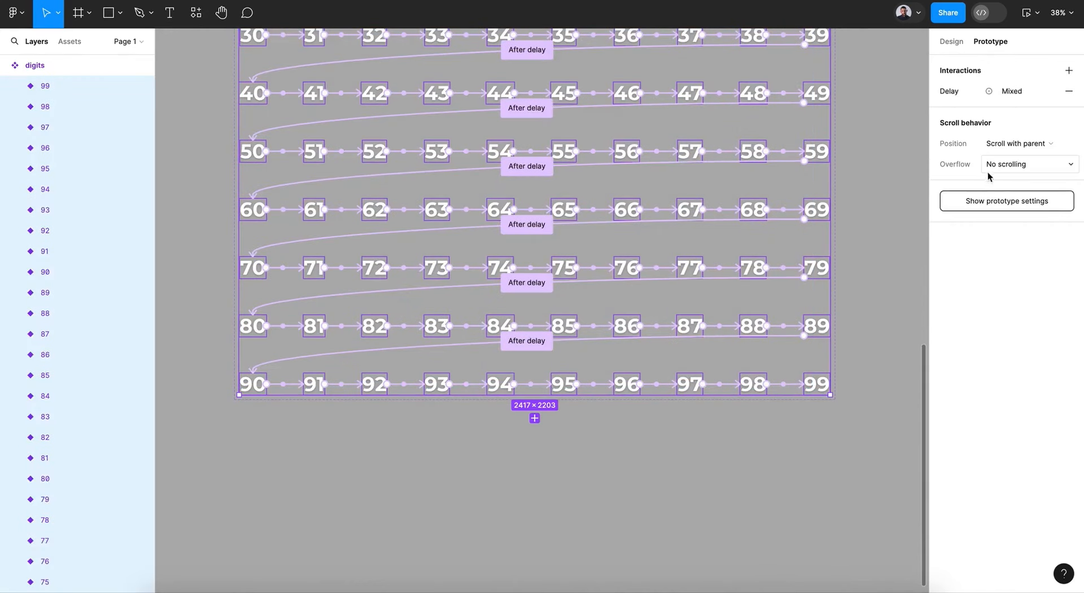
pyautogui.click(1076, 88)
pyautogui.scroll(5, 740, 169)
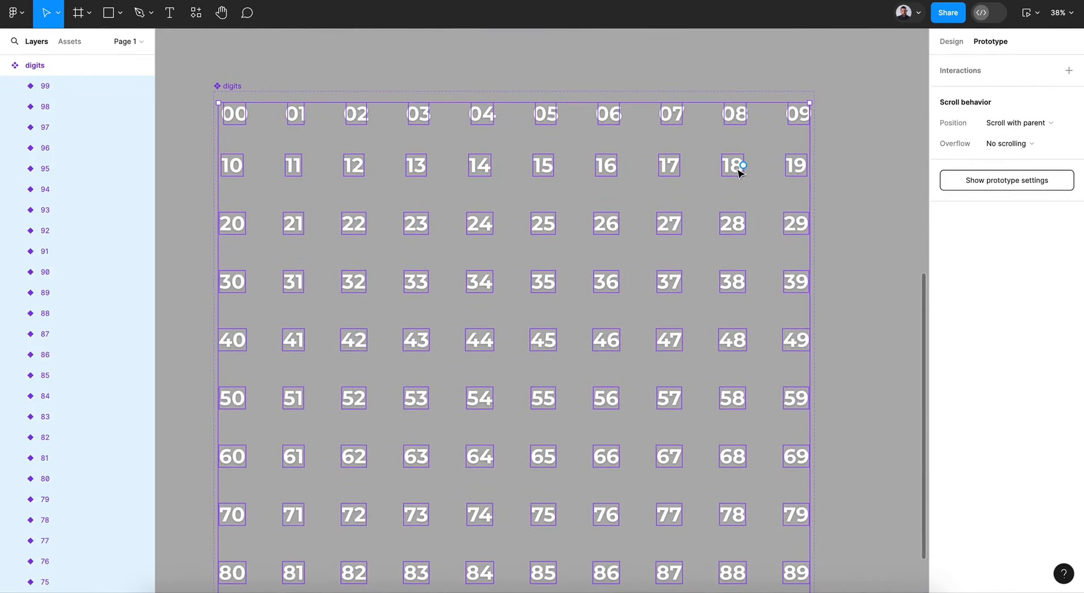
pyautogui.click(832, 201)
pyautogui.scroll(2, 832, 201)
# Connect variant 00 to variant 01 with an After delay trigger of 1 ms.
pyautogui.click(938, 42)
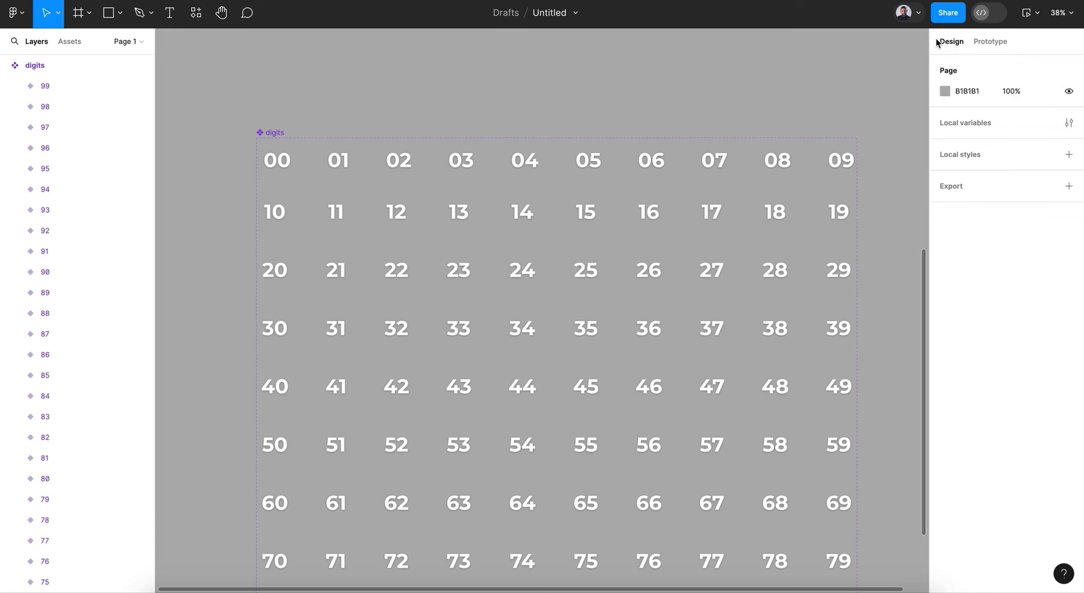
pyautogui.click(276, 160)
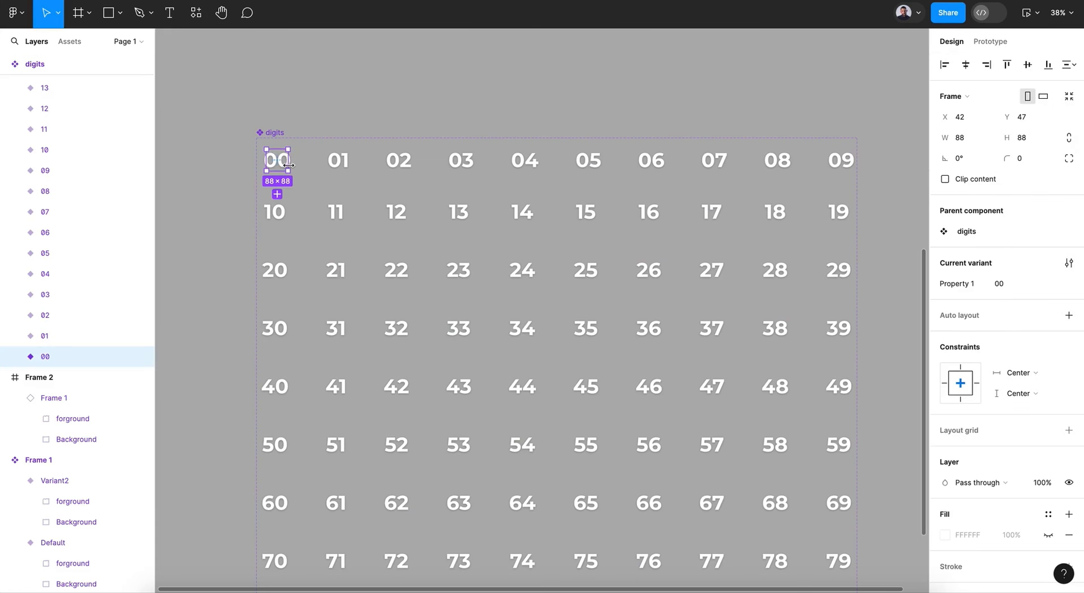
pyautogui.click(1001, 43)
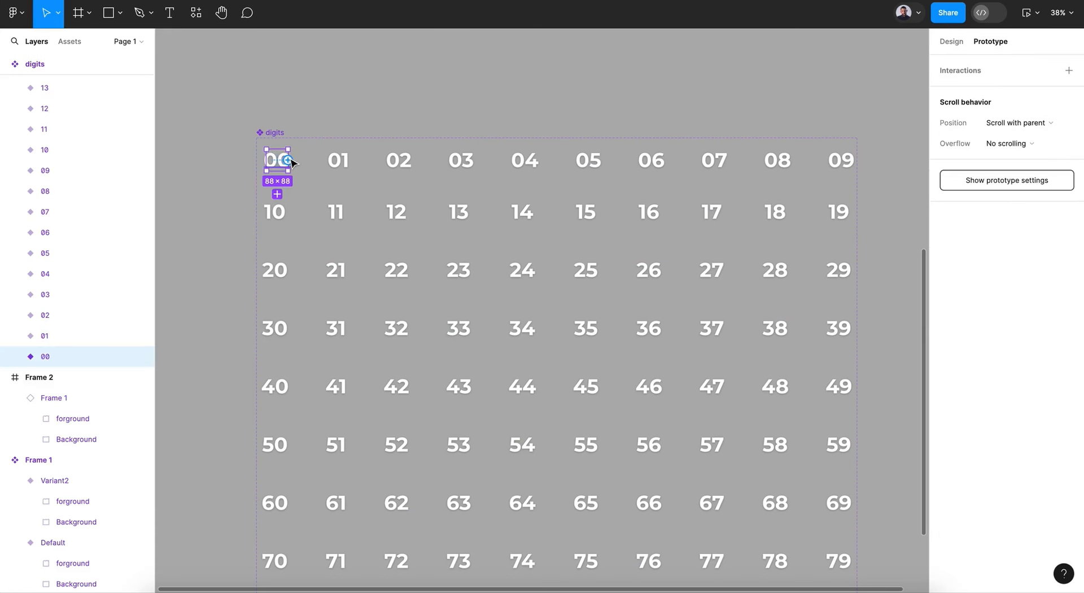
pyautogui.moveTo(288, 161); pyautogui.dragTo(341, 163)
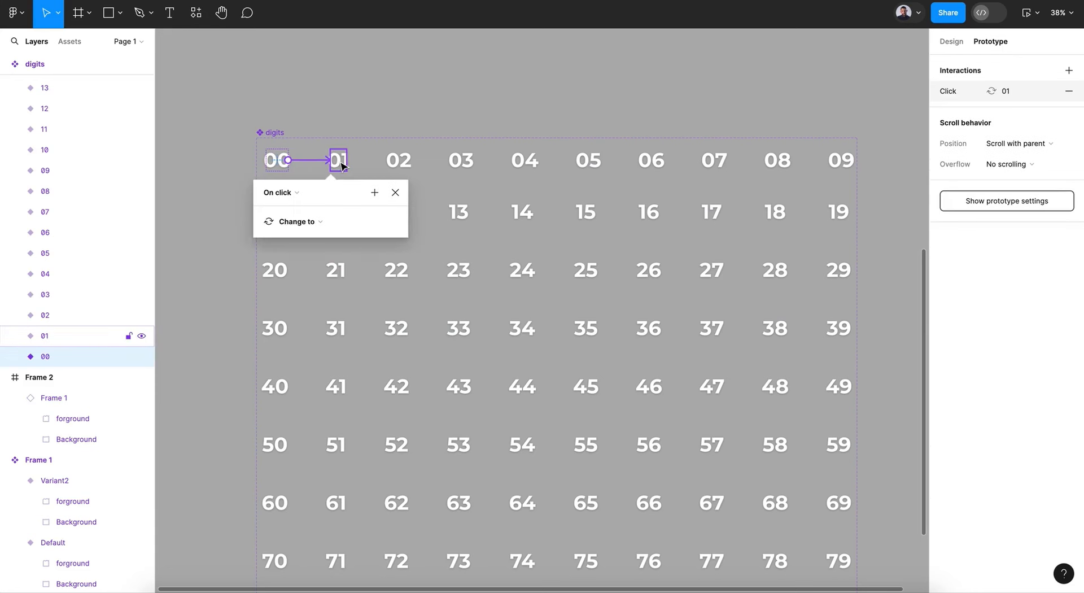
pyautogui.click(298, 193)
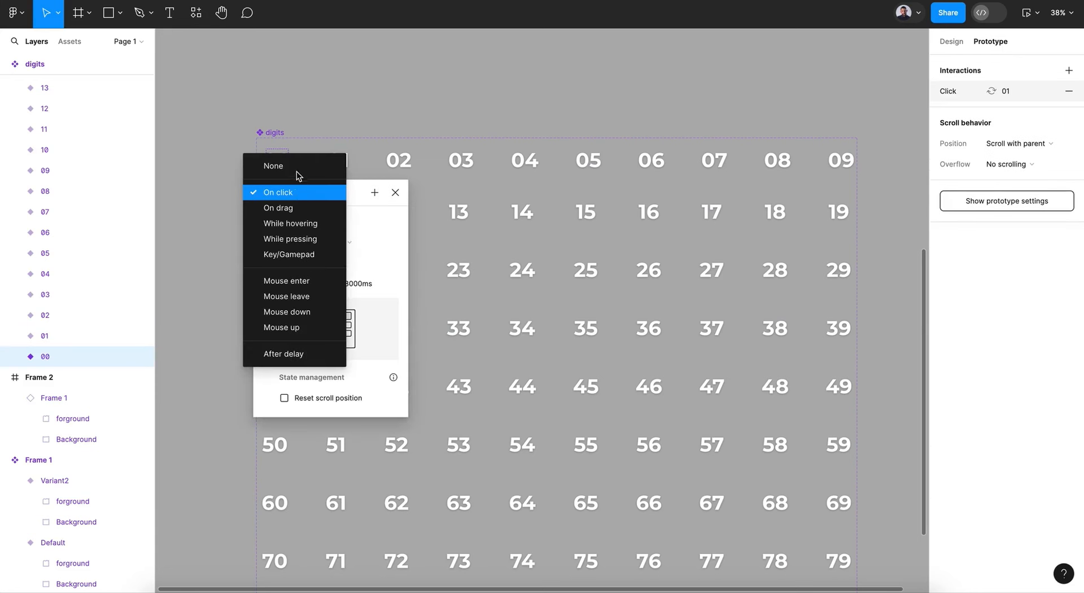
pyautogui.click(305, 354)
pyautogui.click(274, 218)
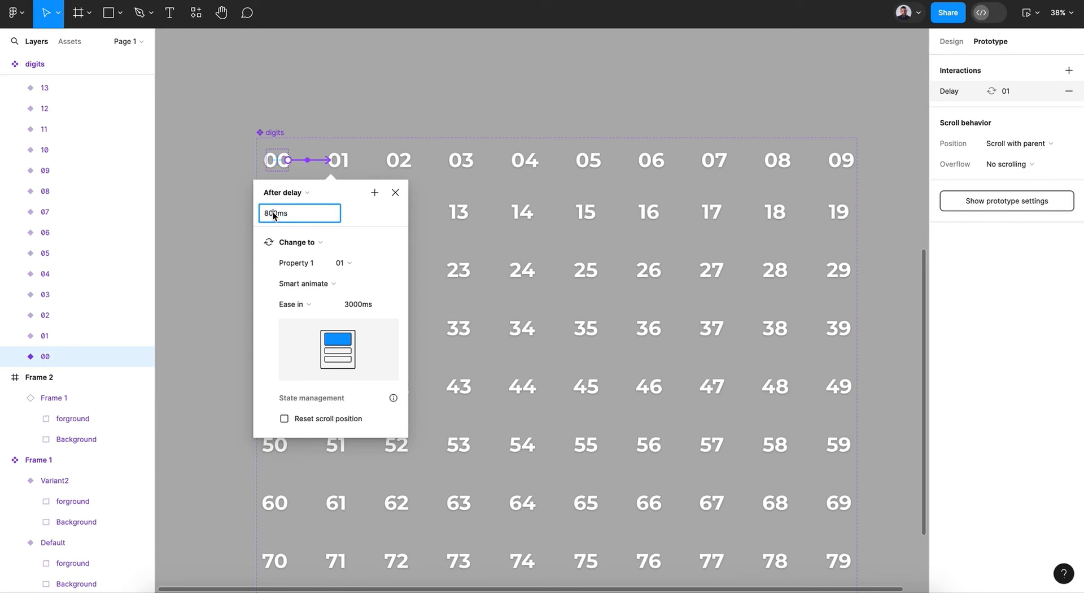
pyautogui.moveTo(274, 215); pyautogui.dragTo(244, 218)
pyautogui.write('1')
pyautogui.press('Return')
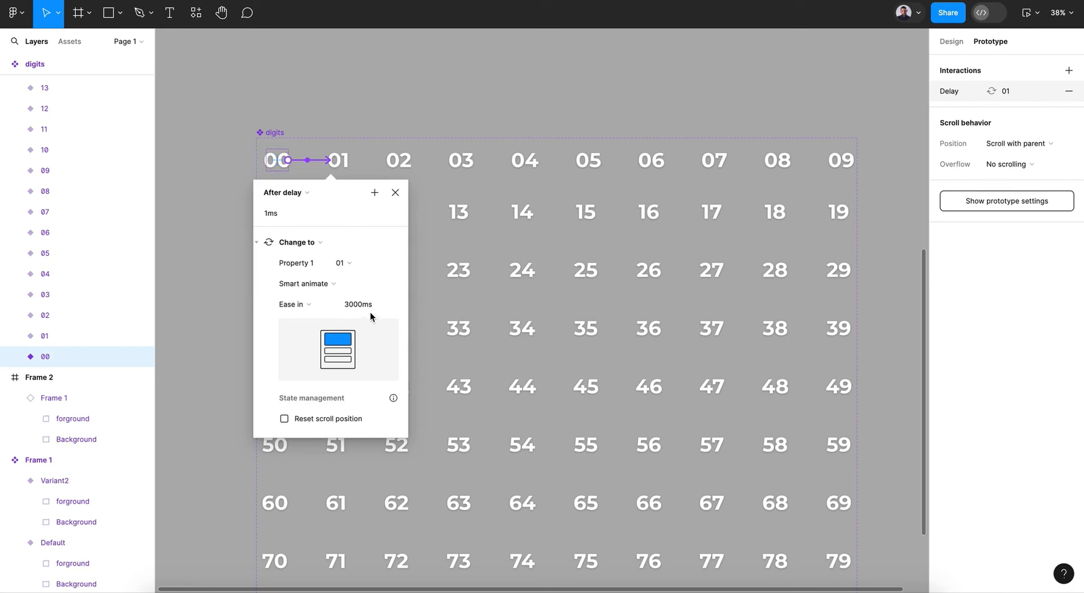
# Set the 00 to 01 Smart animate transition to Ease out with a duration of 10 ms.
pyautogui.moveTo(356, 305); pyautogui.dragTo(341, 308)
pyautogui.write('1')
pyautogui.press('Return')
pyautogui.click(293, 304)
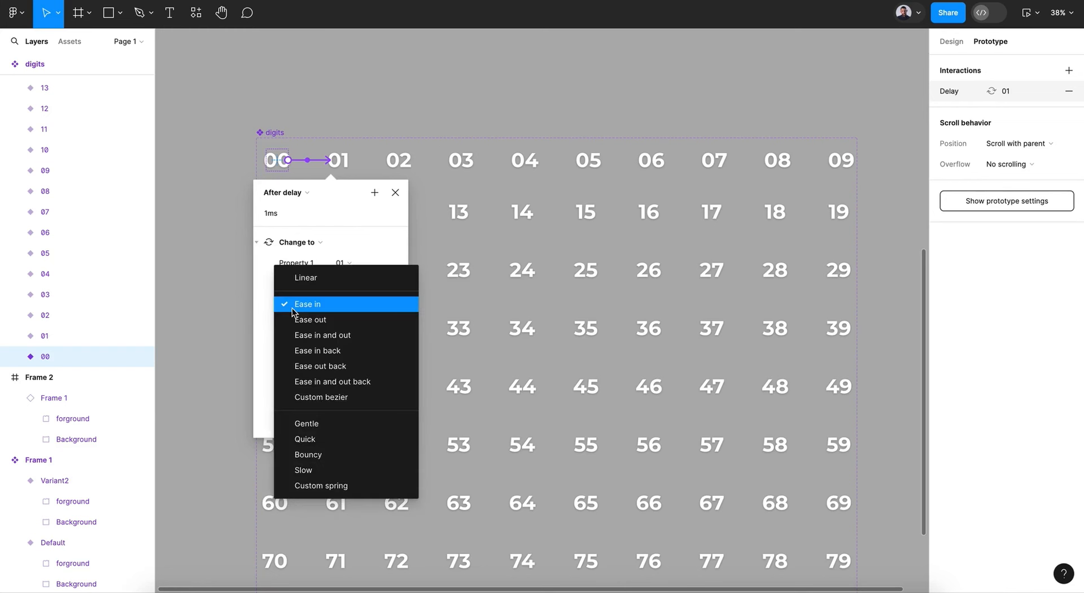
pyautogui.click(312, 320)
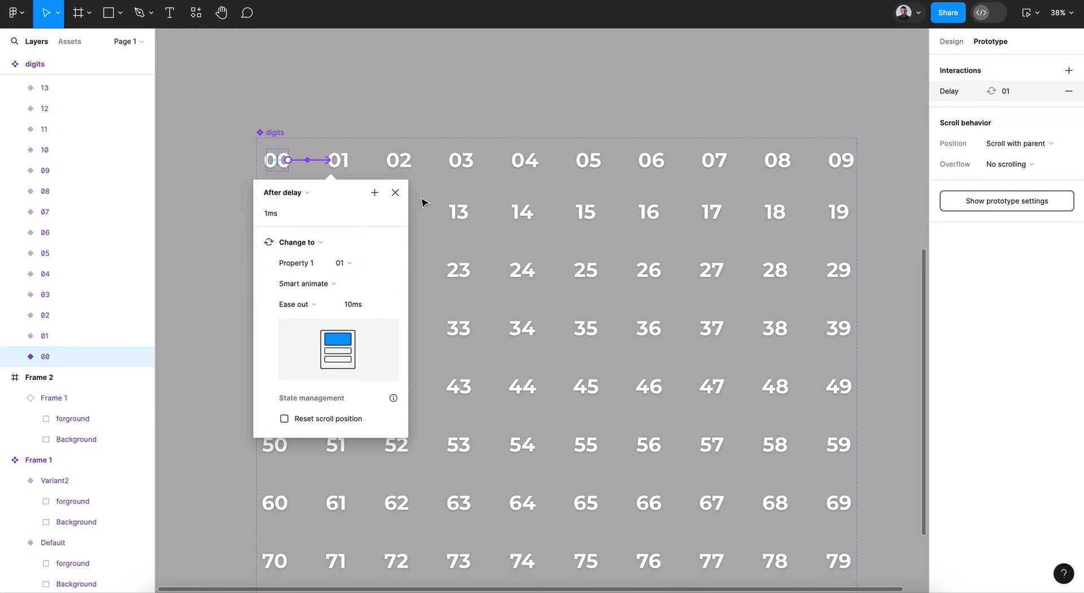
pyautogui.click(395, 193)
# Connect variant 01 to variant 02 with an After delay trigger and enter a 0 ms delay.
pyautogui.click(338, 161)
pyautogui.moveTo(346, 160); pyautogui.dragTo(399, 158)
pyautogui.click(356, 192)
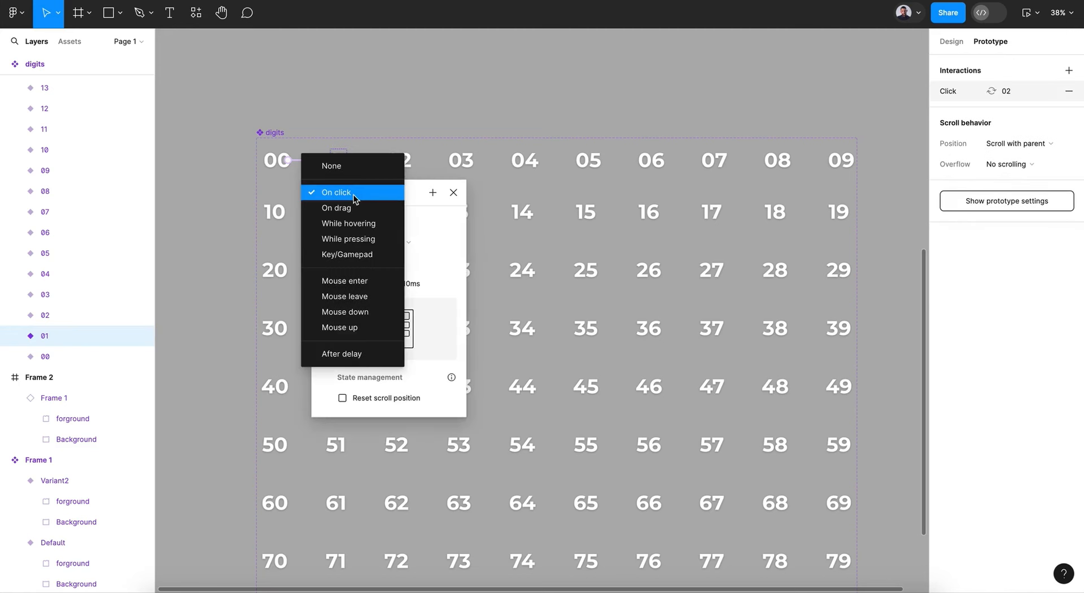
pyautogui.click(348, 354)
pyautogui.click(327, 214)
pyautogui.moveTo(327, 217); pyautogui.dragTo(320, 218)
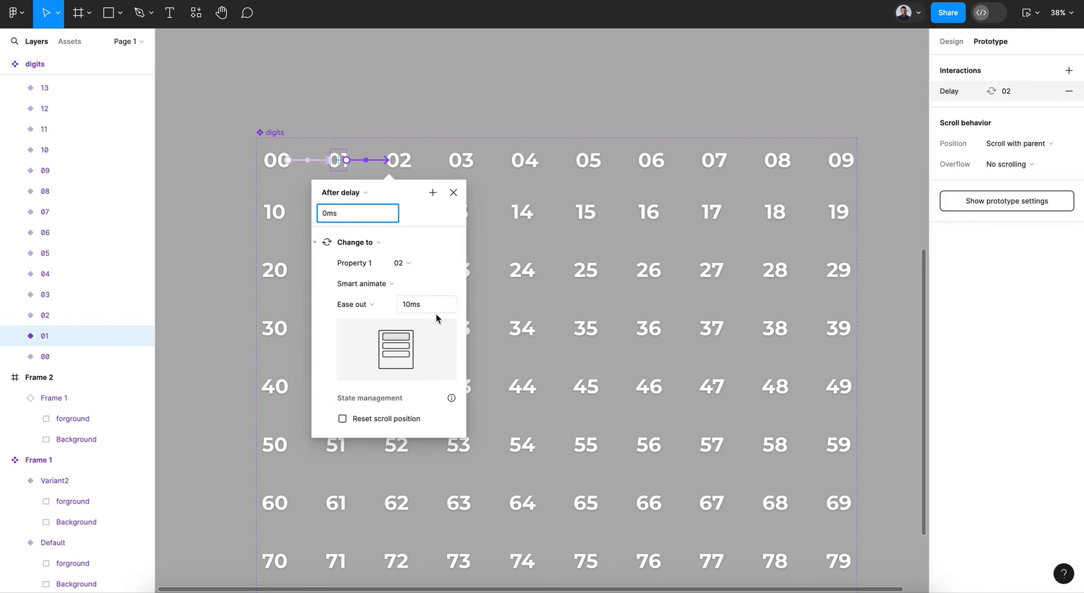
pyautogui.click(454, 192)
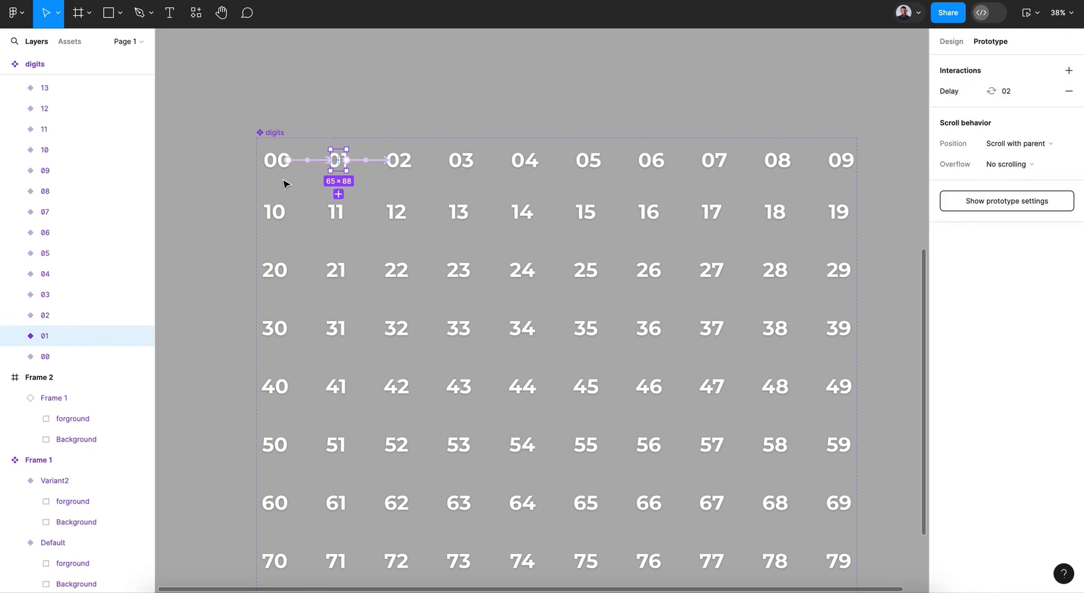
# Connect variant 02 to variant 03 with an After delay trigger of 1 ms.
pyautogui.moveTo(285, 184); pyautogui.dragTo(833, 167)
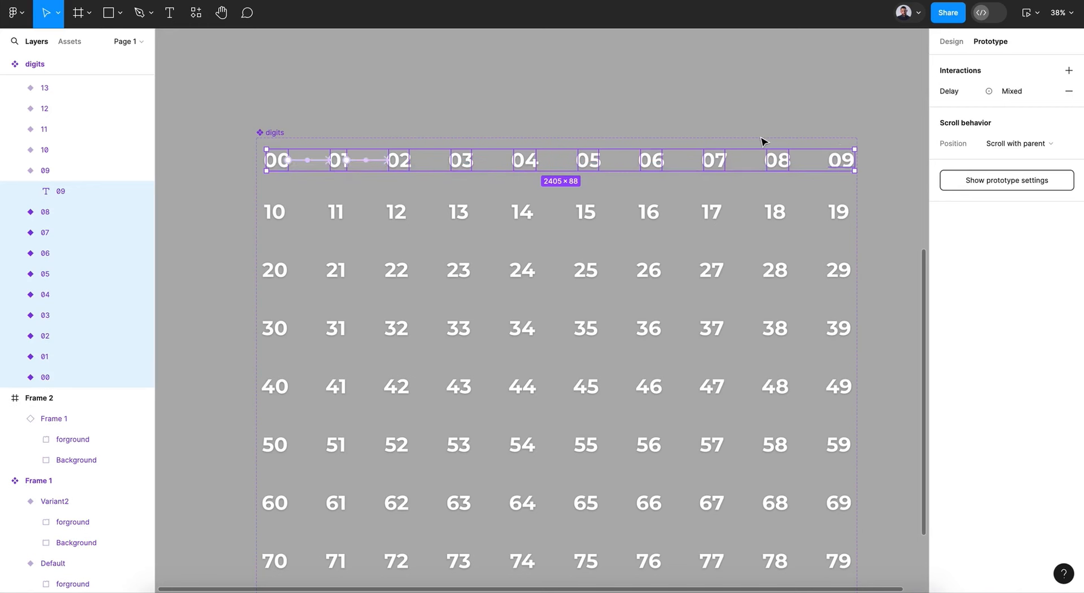
pyautogui.click(371, 182)
pyautogui.moveTo(405, 170); pyautogui.dragTo(461, 161)
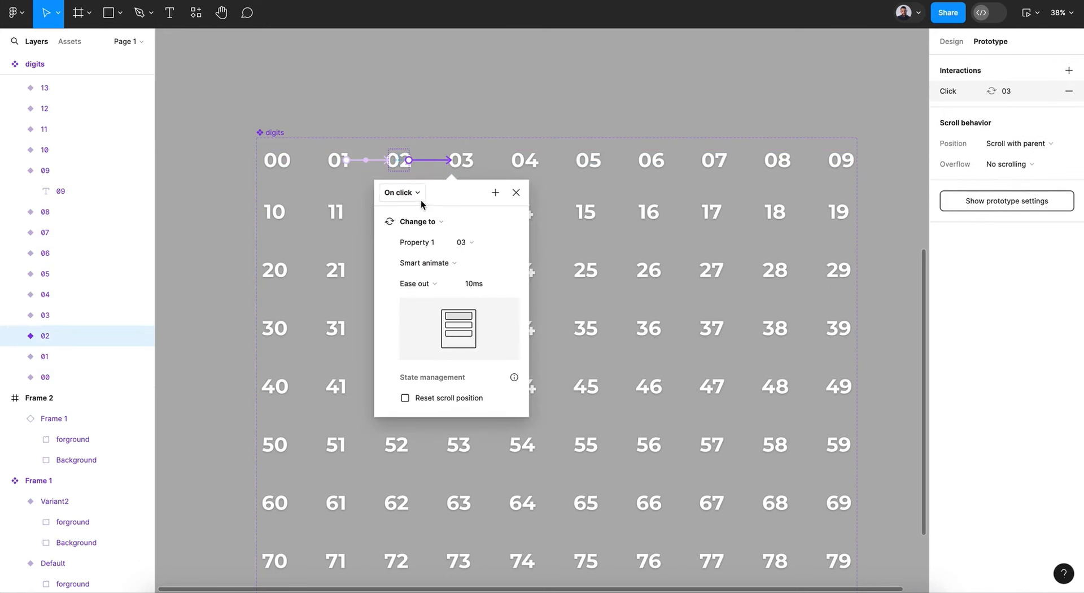
pyautogui.click(420, 195)
pyautogui.click(416, 362)
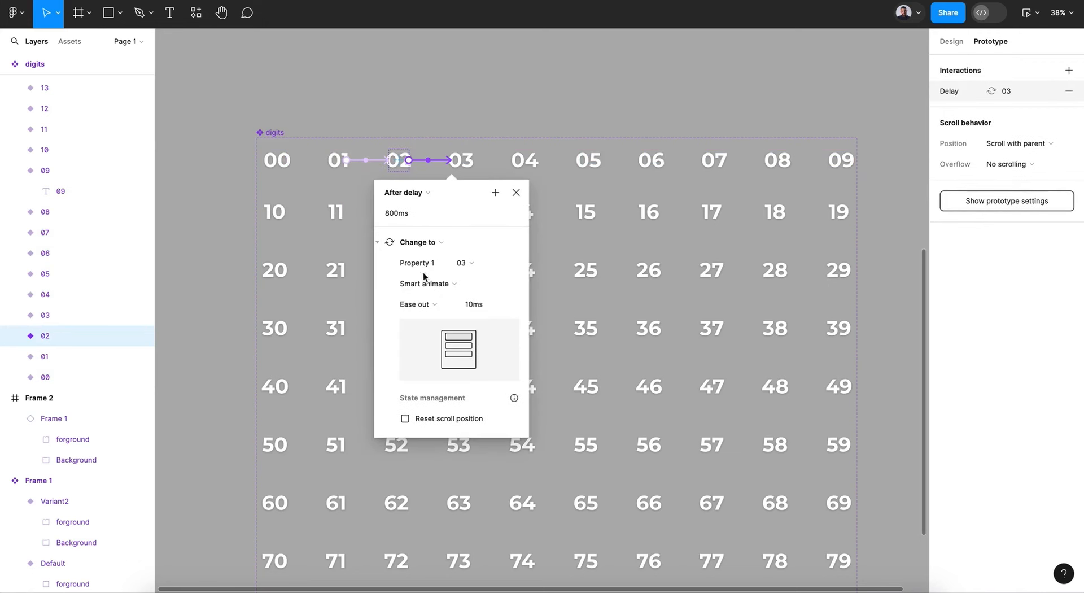
pyautogui.click(386, 214)
pyautogui.write('1')
pyautogui.press('Return')
pyautogui.click(517, 190)
# Connect variant 03 to variant 04 with an After delay trigger and enter a 0 ms delay.
pyautogui.click(459, 161)
pyautogui.moveTo(471, 160); pyautogui.dragTo(532, 167)
pyautogui.click(475, 190)
pyautogui.click(474, 355)
pyautogui.moveTo(456, 213); pyautogui.dragTo(440, 214)
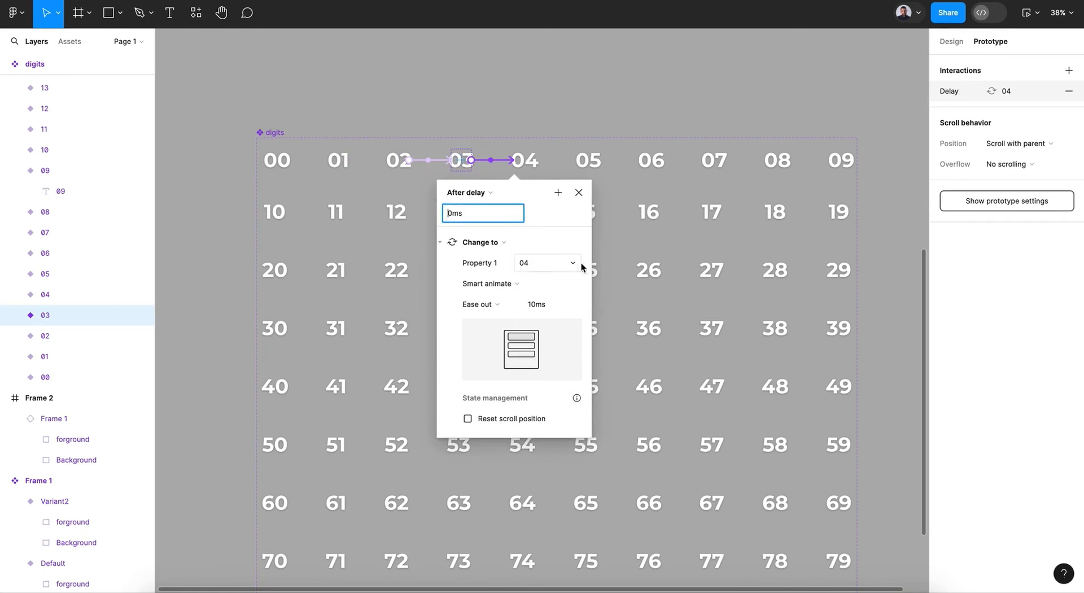
pyautogui.press('Return')
pyautogui.click(578, 193)
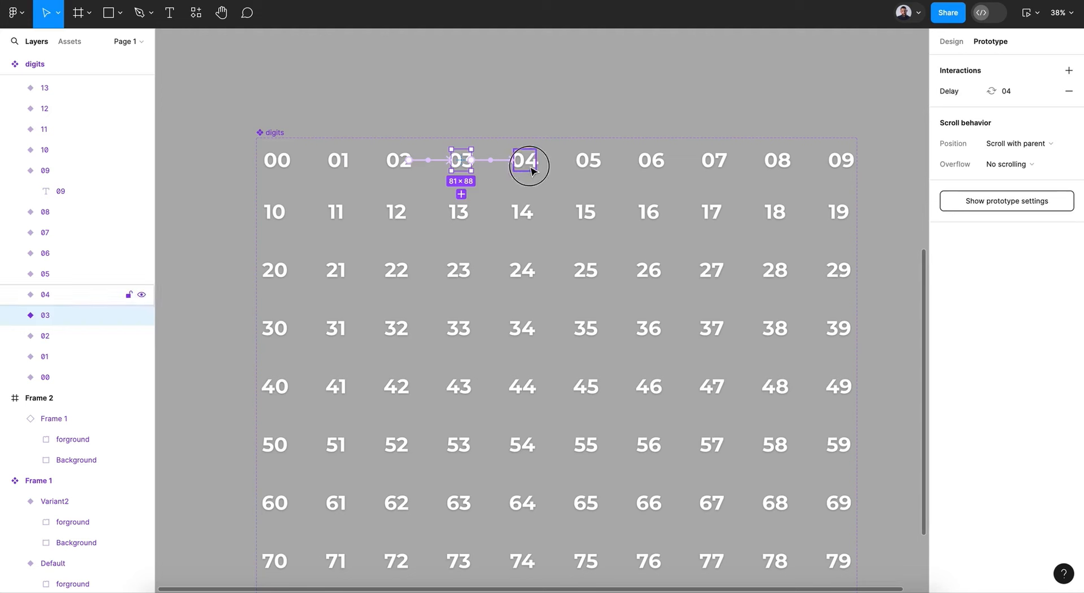
# Connect variant 04 to variant 05 with an After delay trigger and enter a 0 ms delay.
pyautogui.click(524, 163)
pyautogui.moveTo(536, 160); pyautogui.dragTo(587, 167)
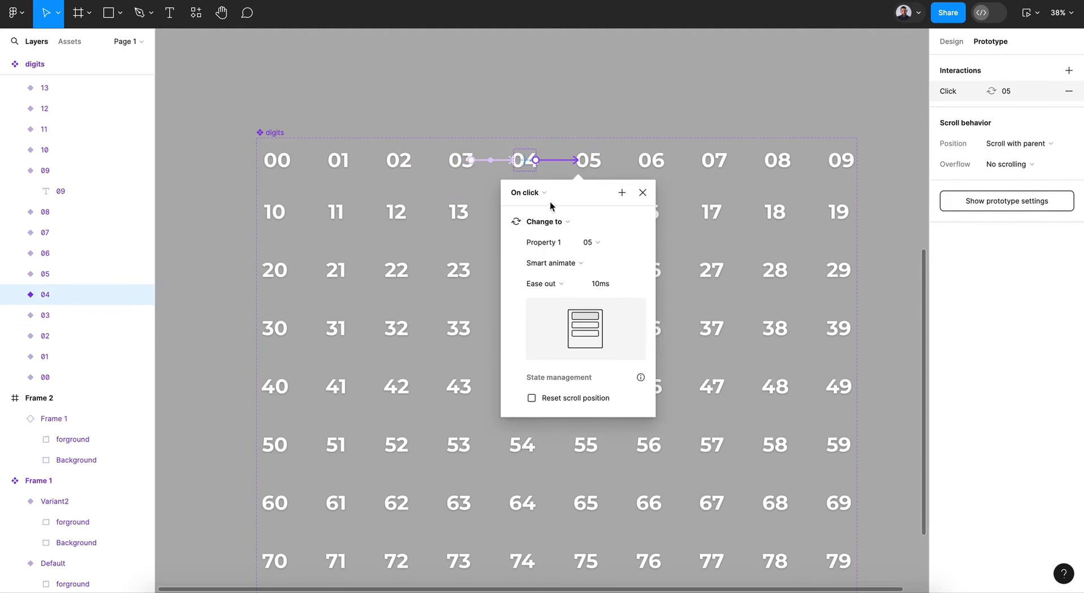
pyautogui.click(531, 193)
pyautogui.click(552, 354)
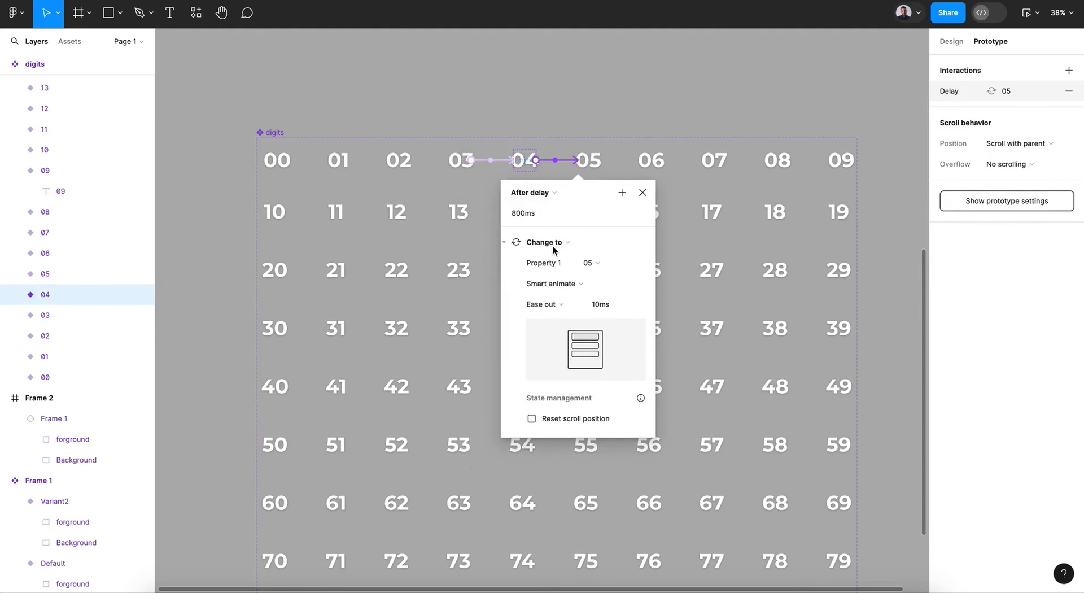
pyautogui.moveTo(520, 214); pyautogui.dragTo(503, 216)
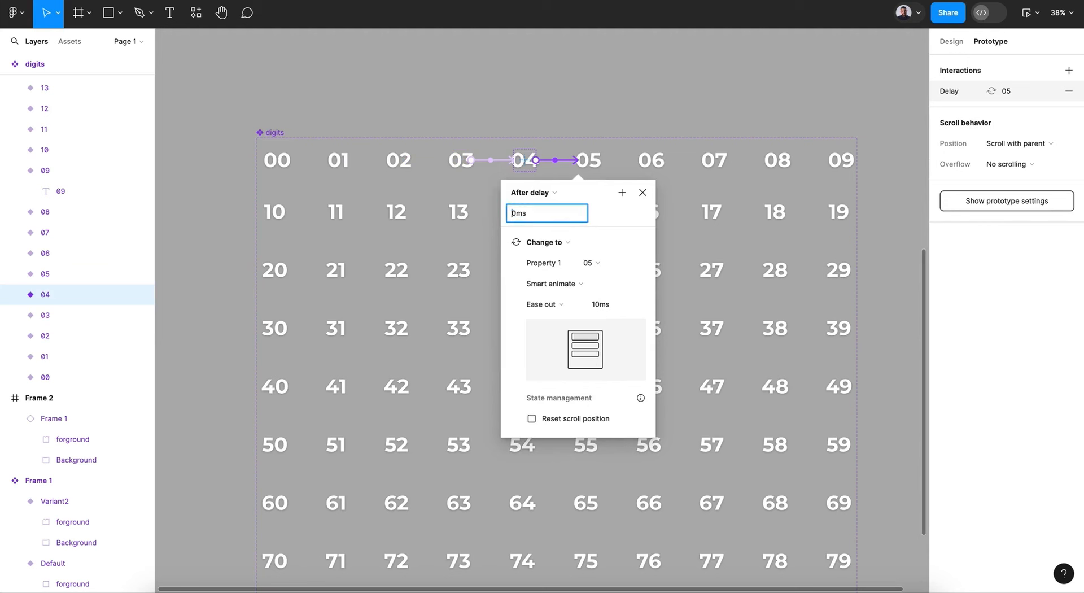
pyautogui.press('Return')
pyautogui.click(647, 193)
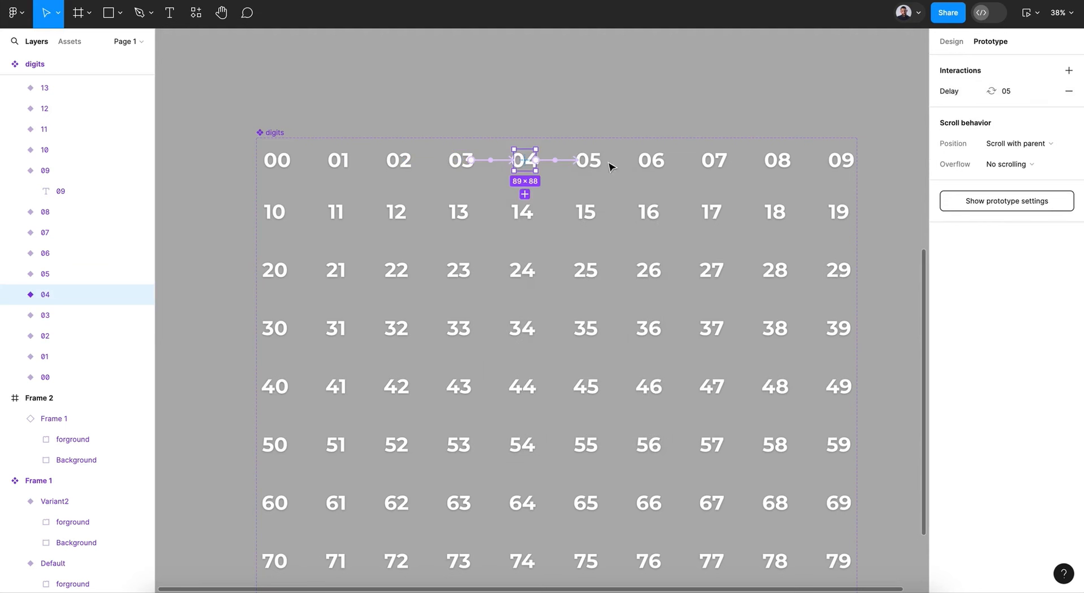
# Connect variant 05 to variant 06 with an After delay trigger of 1 ms.
pyautogui.click(588, 160)
pyautogui.moveTo(598, 160); pyautogui.dragTo(651, 162)
pyautogui.click(595, 193)
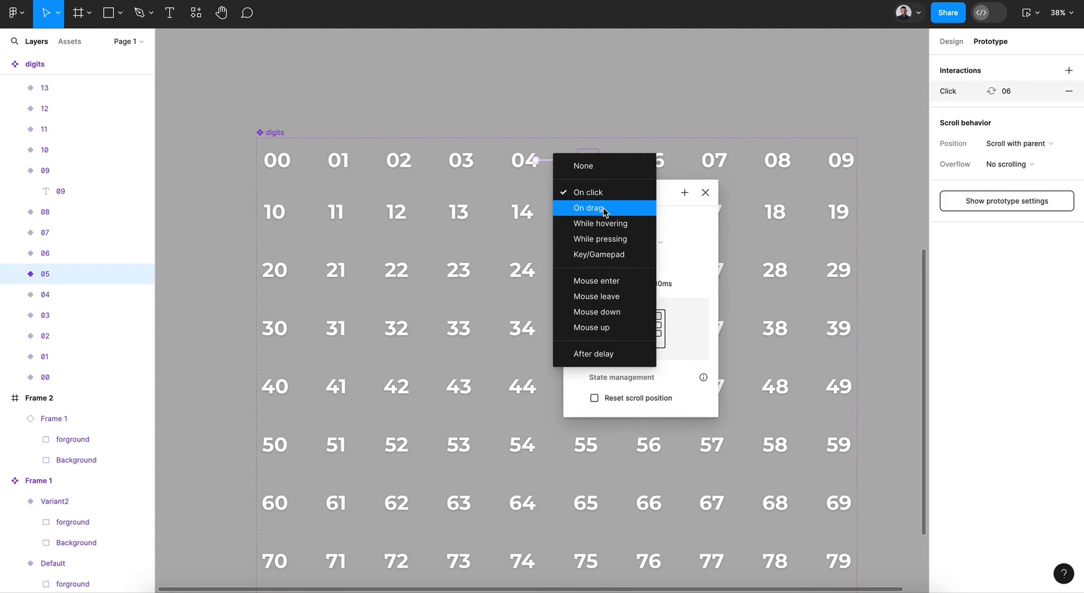
pyautogui.click(612, 353)
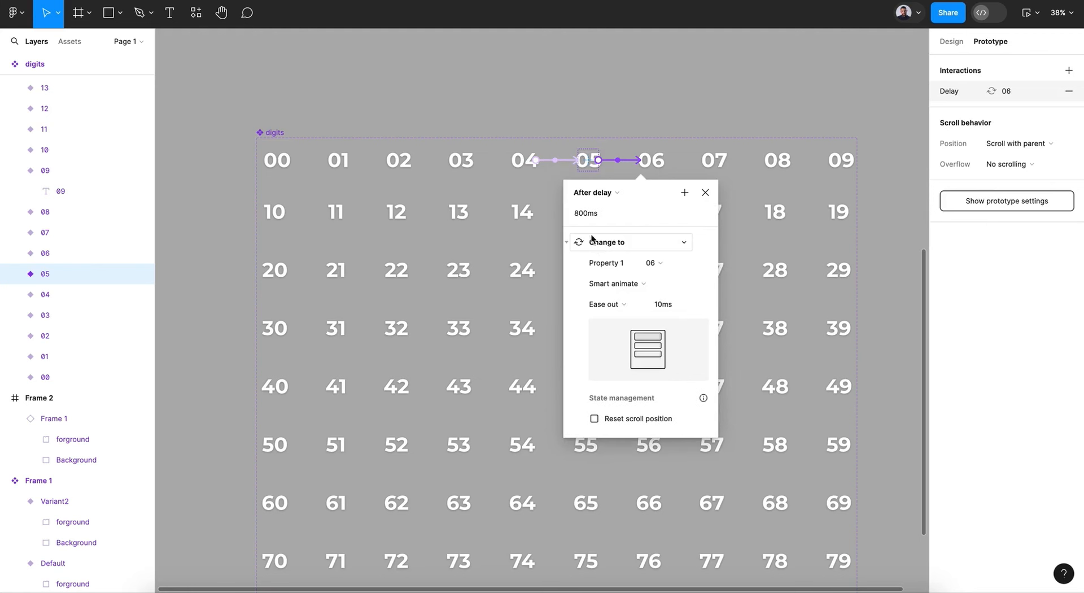
pyautogui.click(581, 213)
pyautogui.press('BackSpace')
pyautogui.press('BackSpace')
pyautogui.press('Delete')
pyautogui.write('1')
pyautogui.press('Return')
pyautogui.click(706, 193)
# Connect variant 06 to variant 07 with an After delay trigger of 1 ms.
pyautogui.hscroll(3, 710, 196)
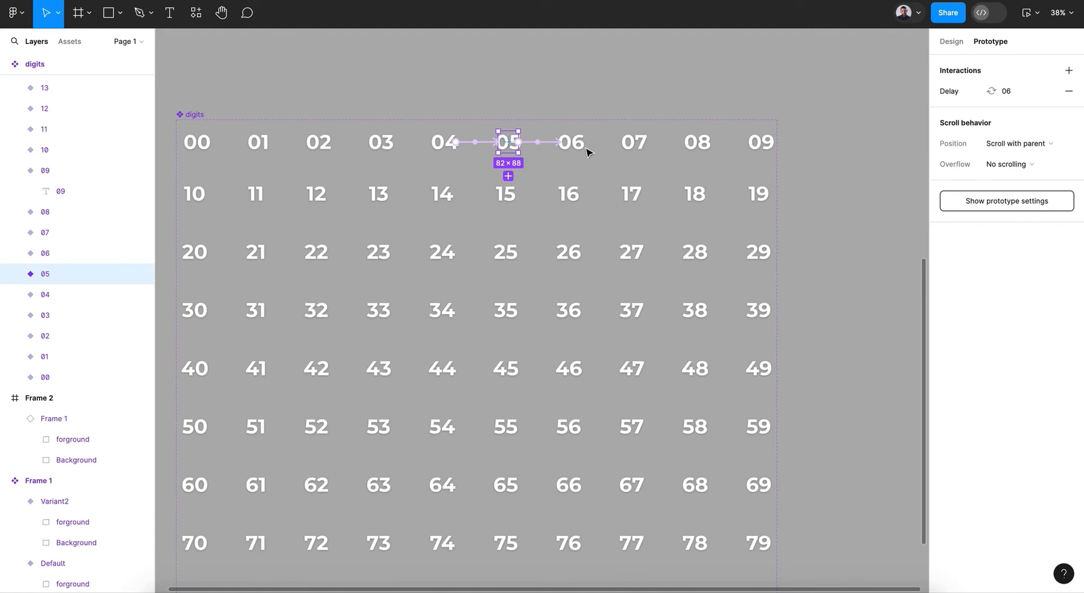
pyautogui.click(579, 145)
pyautogui.moveTo(582, 147); pyautogui.dragTo(634, 141)
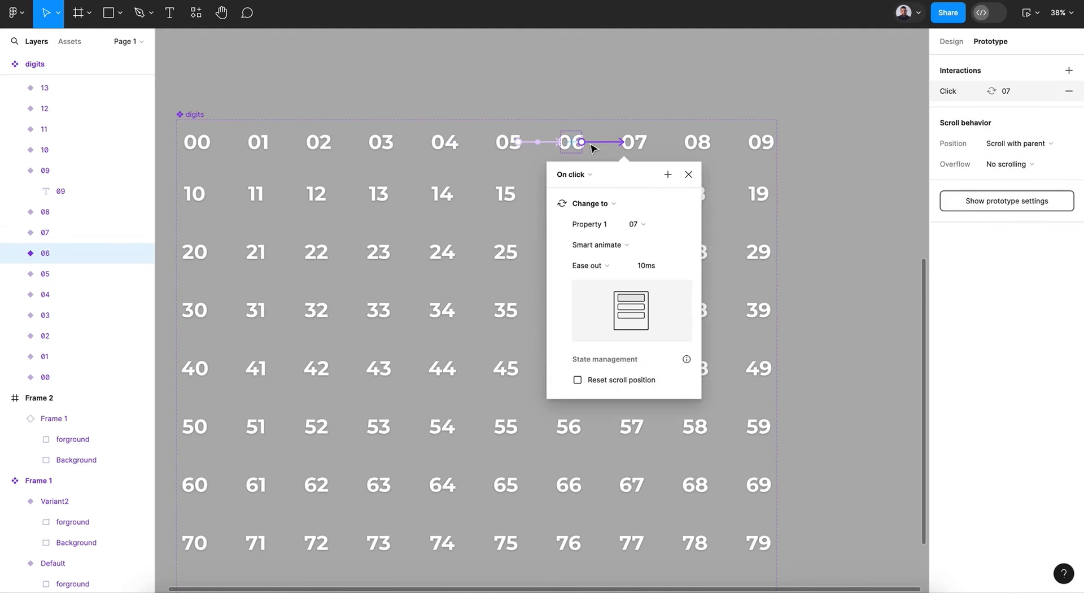
pyautogui.click(567, 175)
pyautogui.click(580, 334)
pyautogui.moveTo(567, 194); pyautogui.dragTo(548, 197)
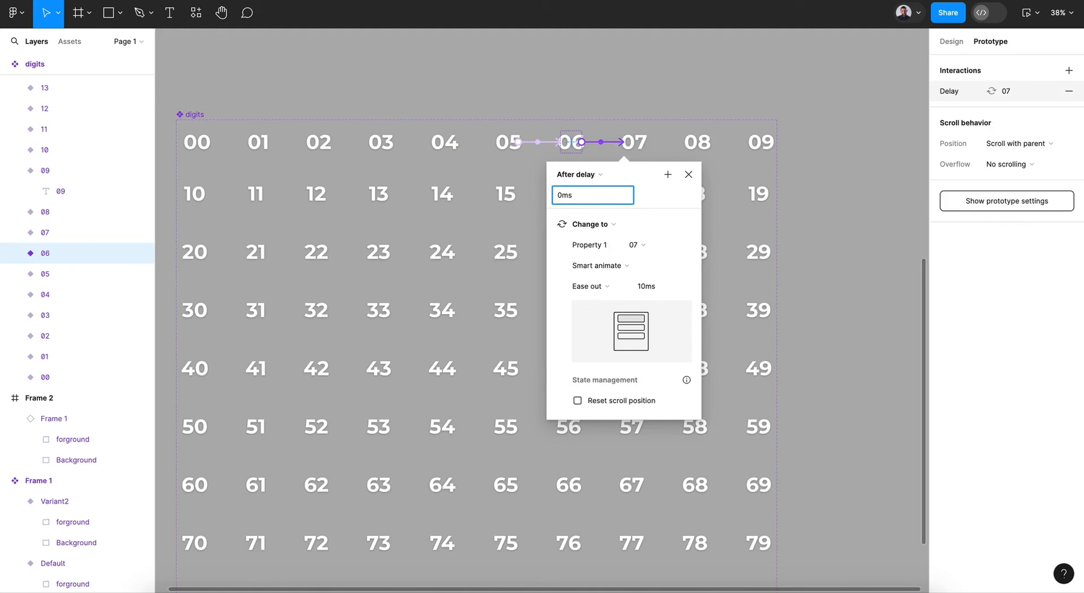
pyautogui.write('1')
pyautogui.press('Return')
# Connect variant 07 to variant 08 with an After delay trigger of 1 ms.
pyautogui.click(644, 144)
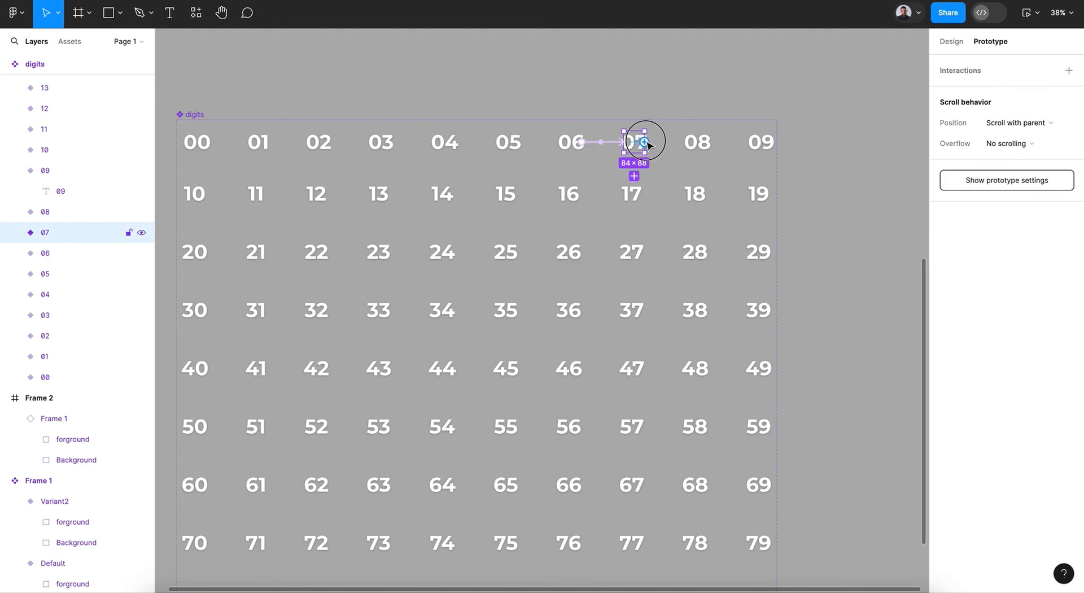
pyautogui.moveTo(645, 142); pyautogui.dragTo(698, 142)
pyautogui.click(649, 175)
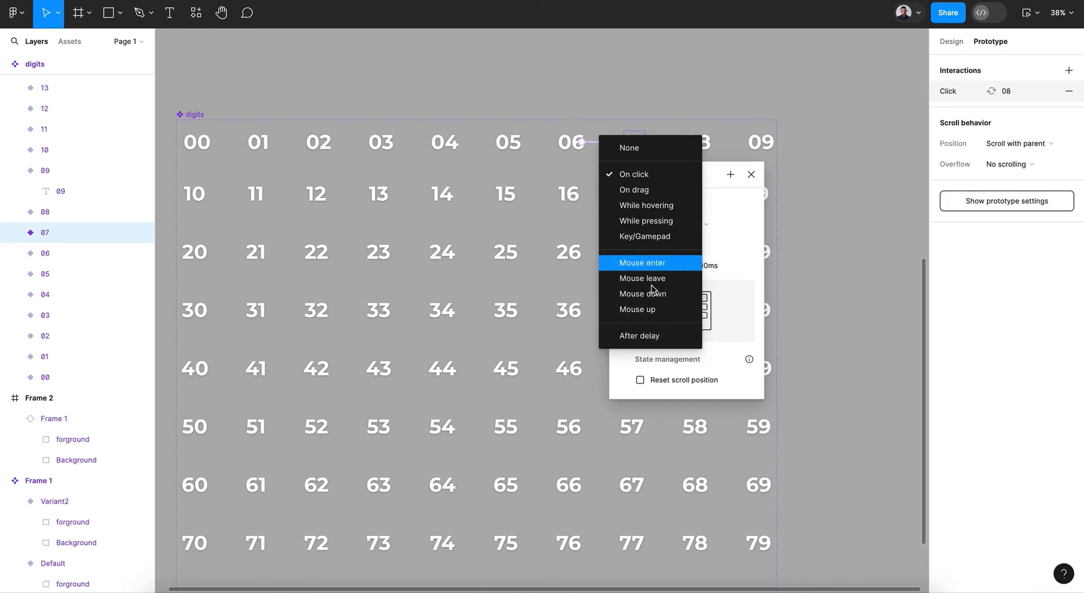
pyautogui.click(648, 336)
pyautogui.moveTo(632, 195); pyautogui.dragTo(607, 197)
pyautogui.write('01')
pyautogui.press('Return')
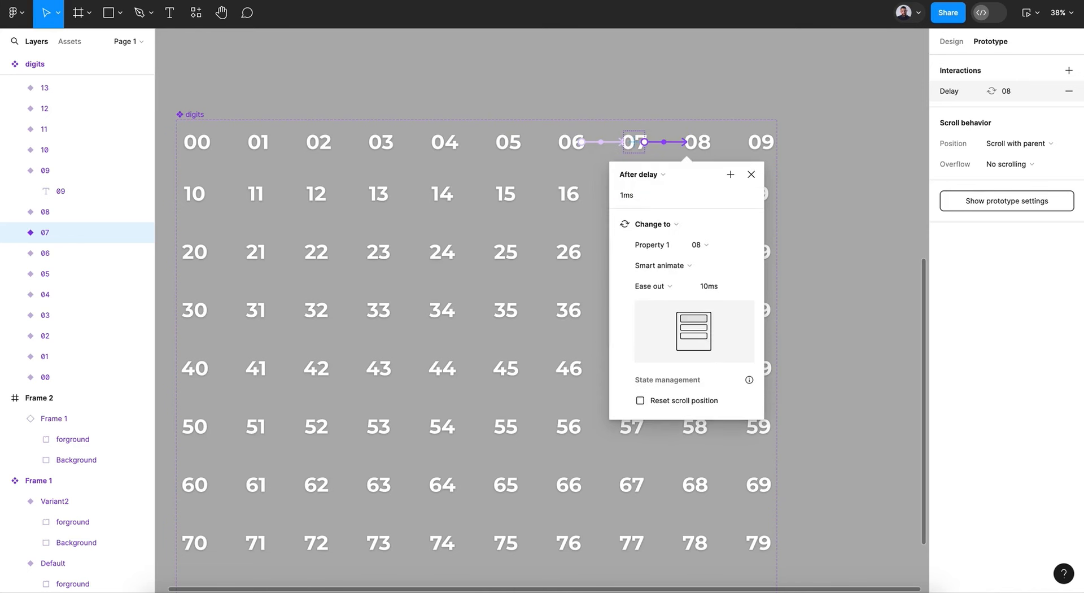
pyautogui.click(751, 174)
# Connect variant 08 to variant 09 with an After delay trigger and enter a 0 ms delay.
pyautogui.click(700, 145)
pyautogui.moveTo(713, 146); pyautogui.dragTo(758, 141)
pyautogui.click(712, 174)
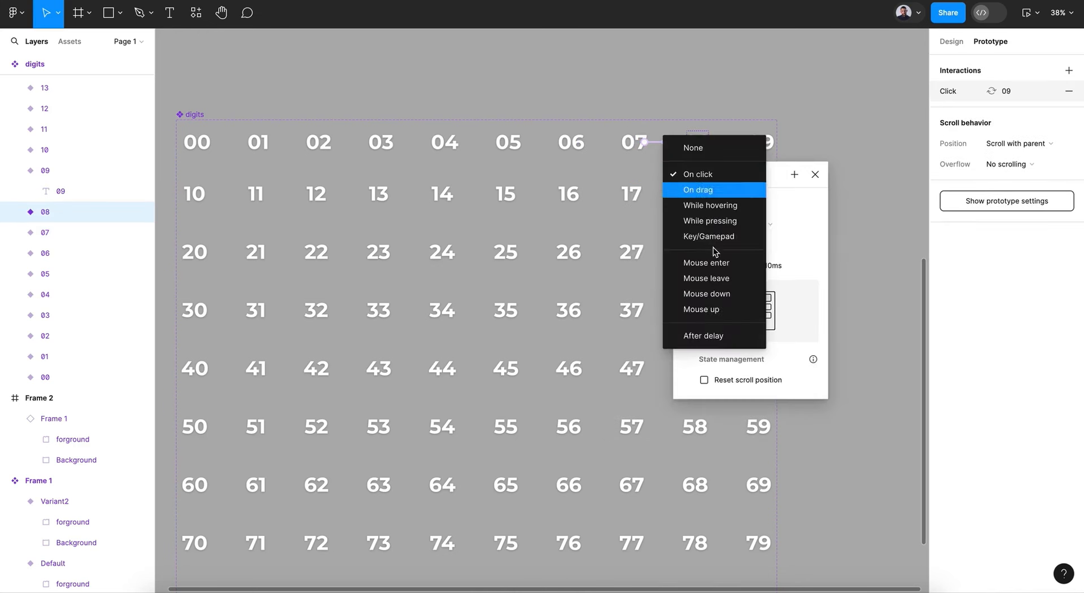
pyautogui.click(716, 339)
pyautogui.moveTo(696, 196); pyautogui.dragTo(676, 198)
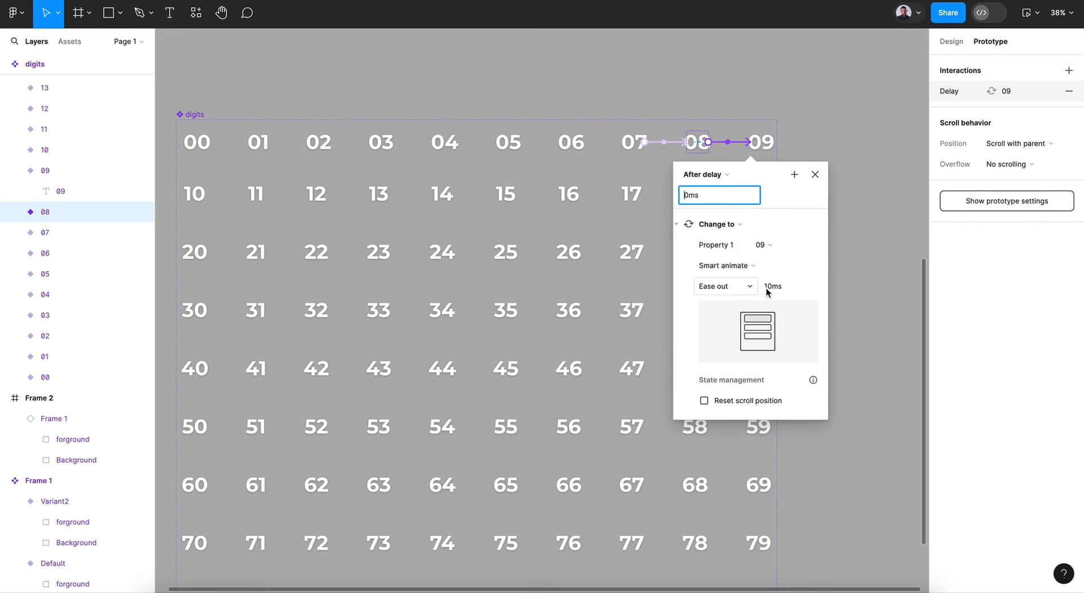
pyautogui.click(815, 174)
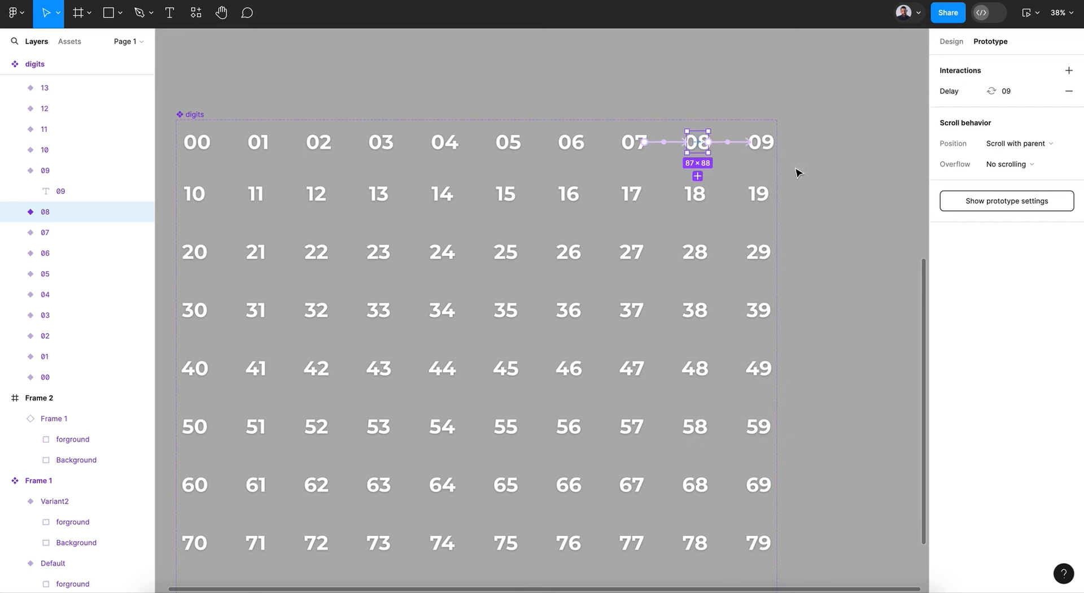
# Connect variant 09 to variant 10 at the start of the second row with an After delay trigger and a shortened delay.
pyautogui.click(762, 148)
pyautogui.moveTo(762, 152); pyautogui.dragTo(313, 191)
pyautogui.moveTo(293, 192); pyautogui.dragTo(293, 192)
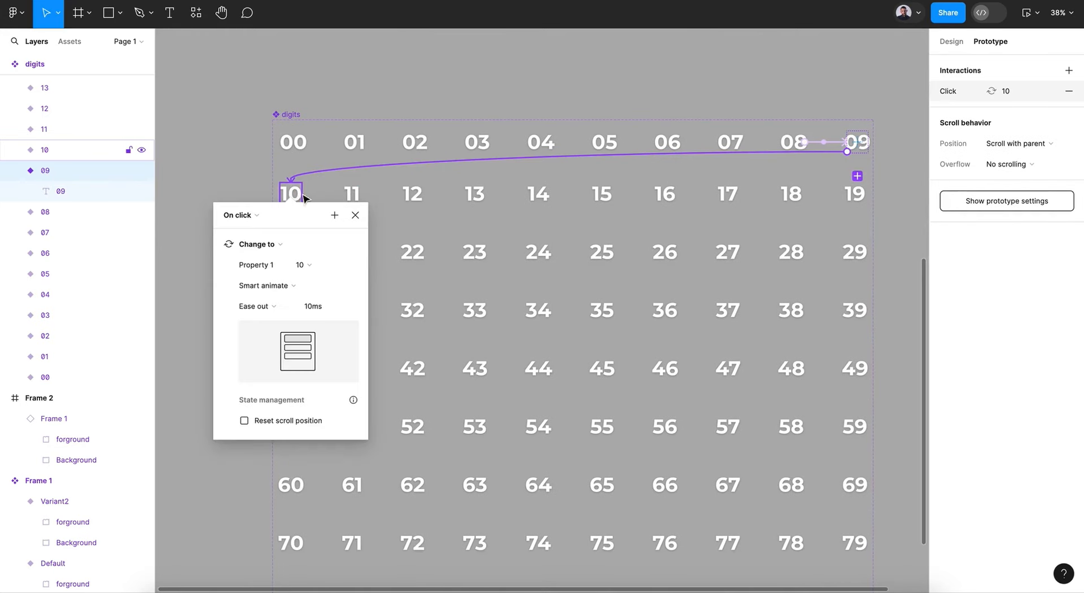
pyautogui.click(264, 214)
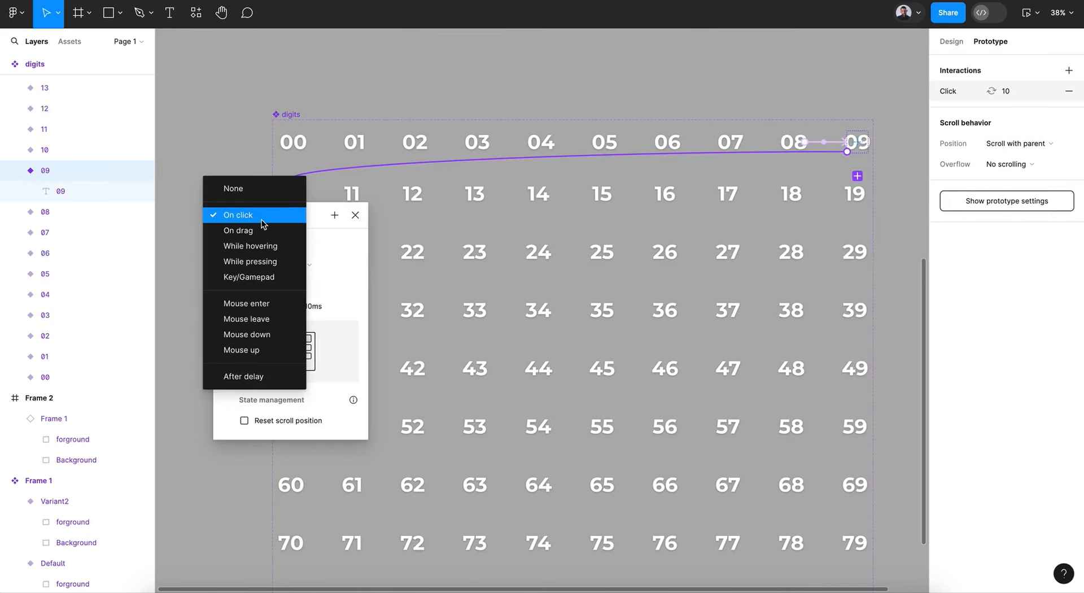
pyautogui.click(262, 375)
pyautogui.click(235, 237)
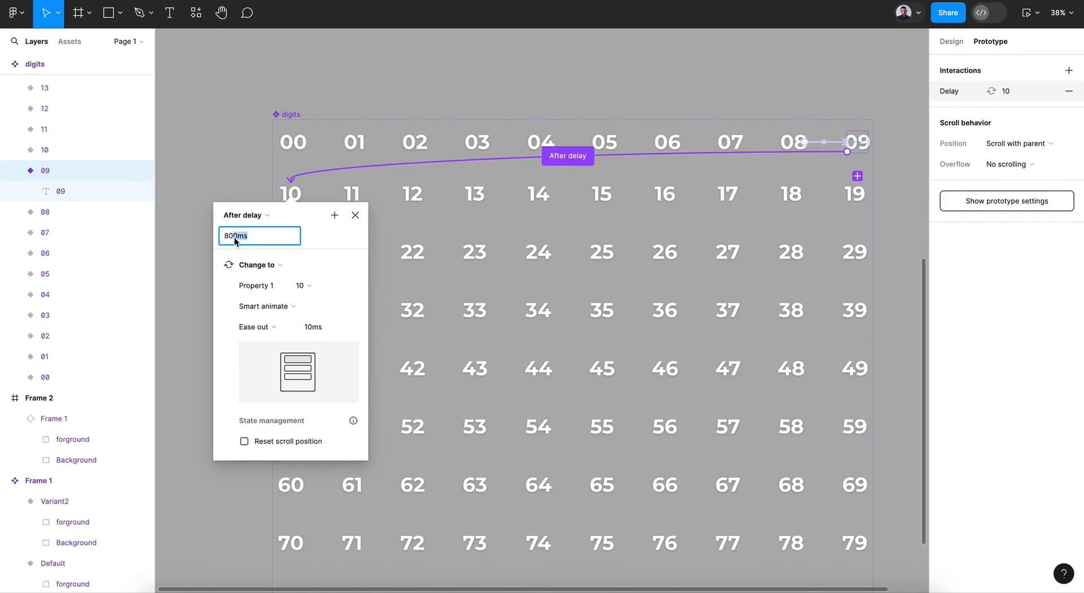
pyautogui.moveTo(235, 240); pyautogui.dragTo(218, 240)
pyautogui.press('Return')
pyautogui.click(355, 216)
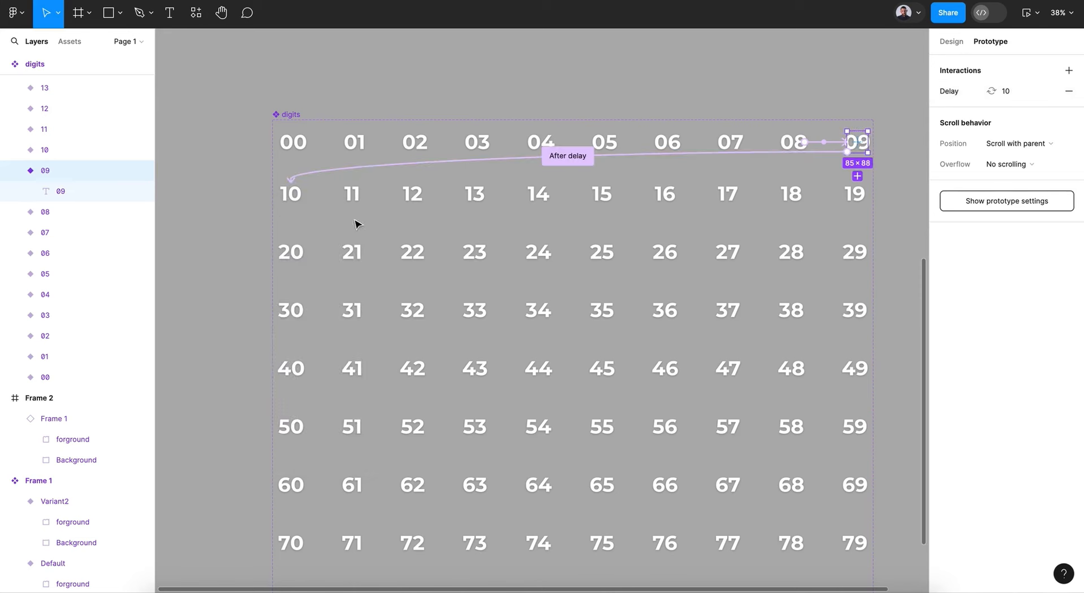
pyautogui.click(423, 92)
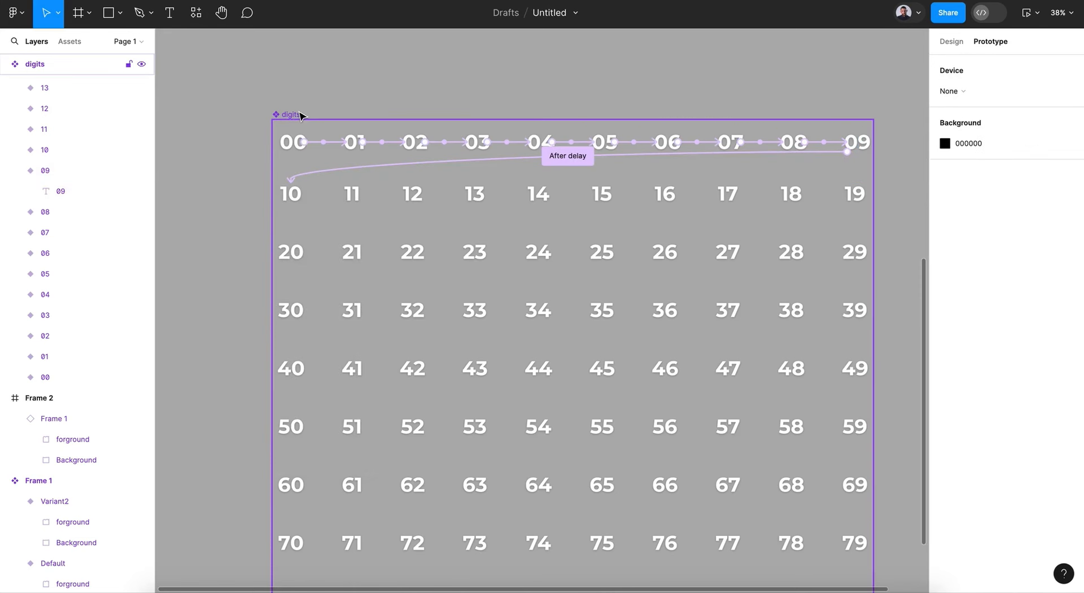
# Paste the prepared, fully linked 00 to 99 digits component set onto the empty canvas beside the partly linked set.
pyautogui.scroll(-5, 302, 115)
pyautogui.hscroll(4, 301, 115)
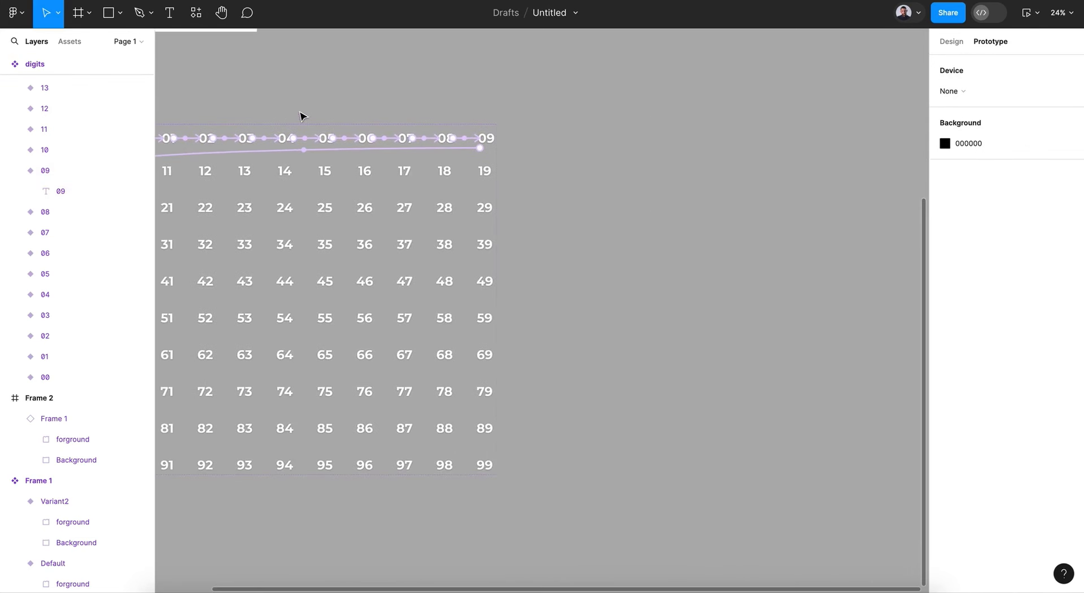
pyautogui.hscroll(4, 668, 209)
pyautogui.hotkey('ctrl', 'v')
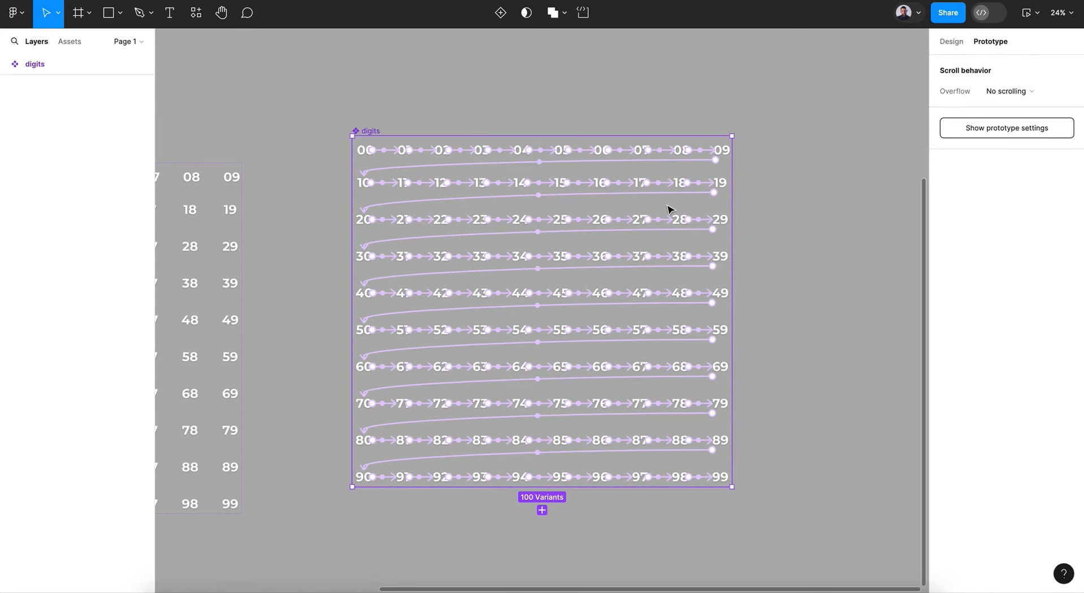
# Inspect the 29 to 30 transition settings and the remaining row connections in the pasted digits set.
pyautogui.scroll(5, 464, 215)
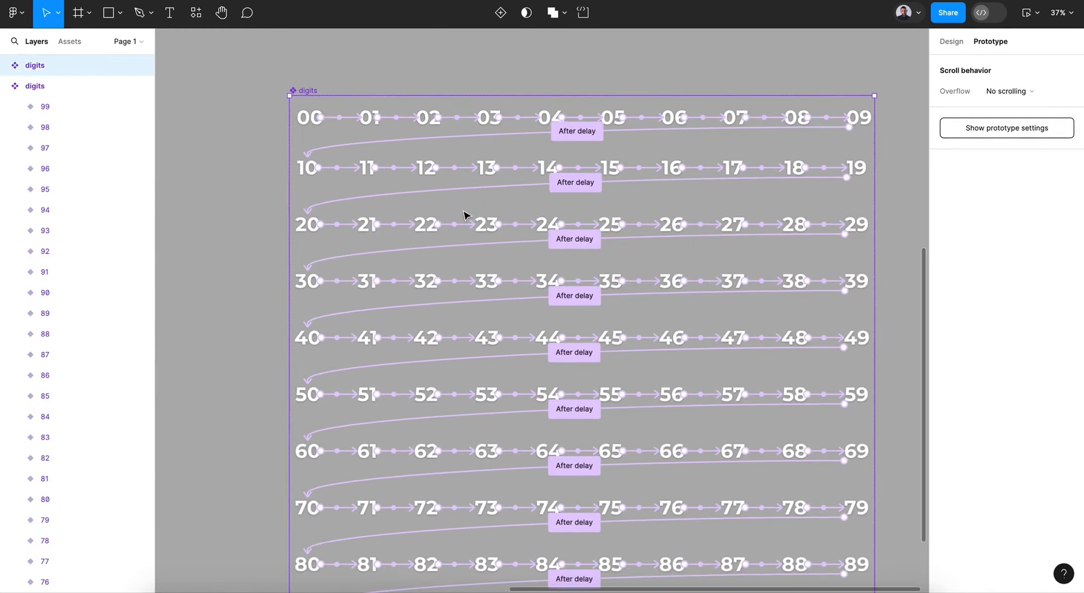
pyautogui.click(512, 202)
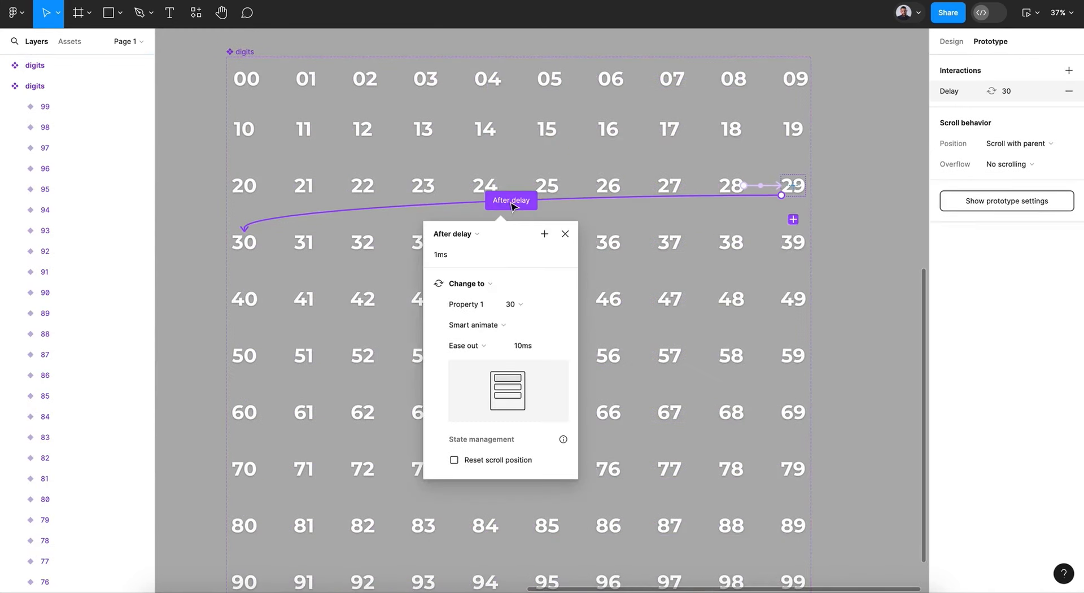
pyautogui.click(566, 234)
pyautogui.scroll(-4, 571, 237)
pyautogui.click(723, 557)
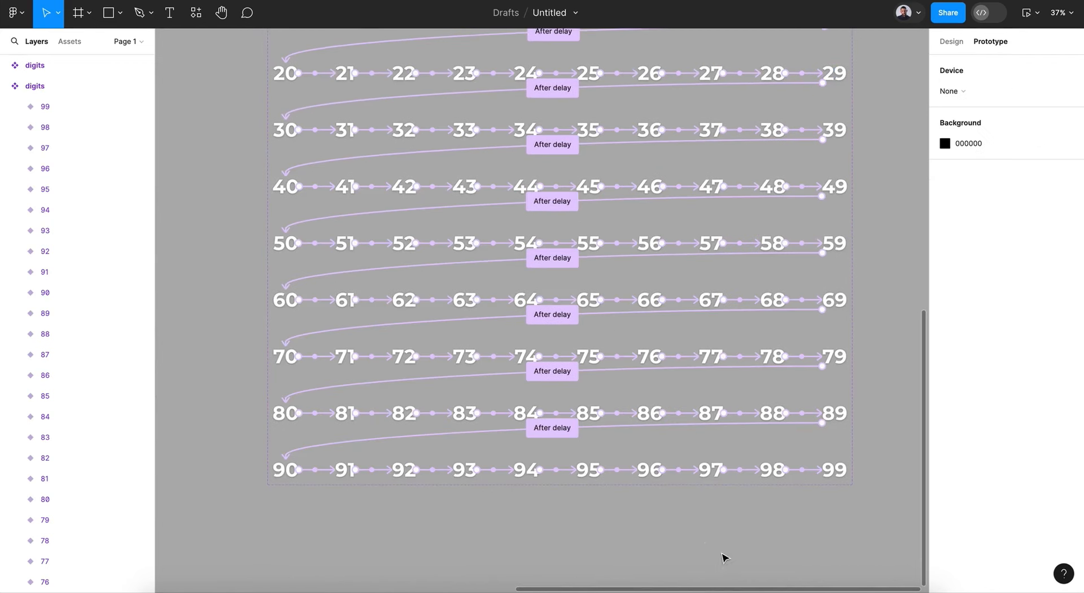
# Delete the original, partly linked digits component set.
pyautogui.scroll(5, 827, 474)
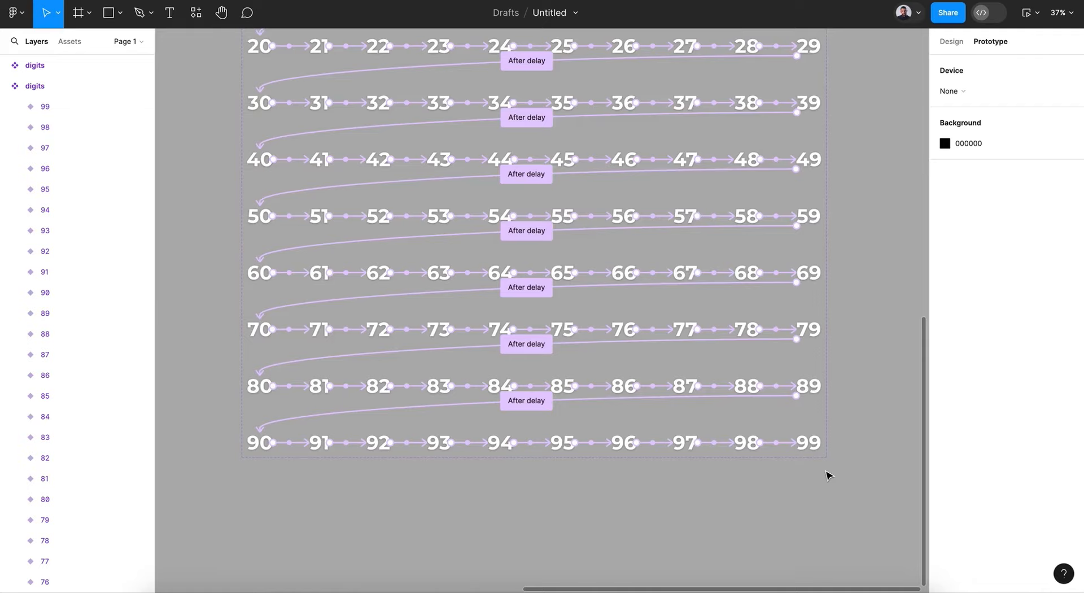
pyautogui.hscroll(-5, 565, 322)
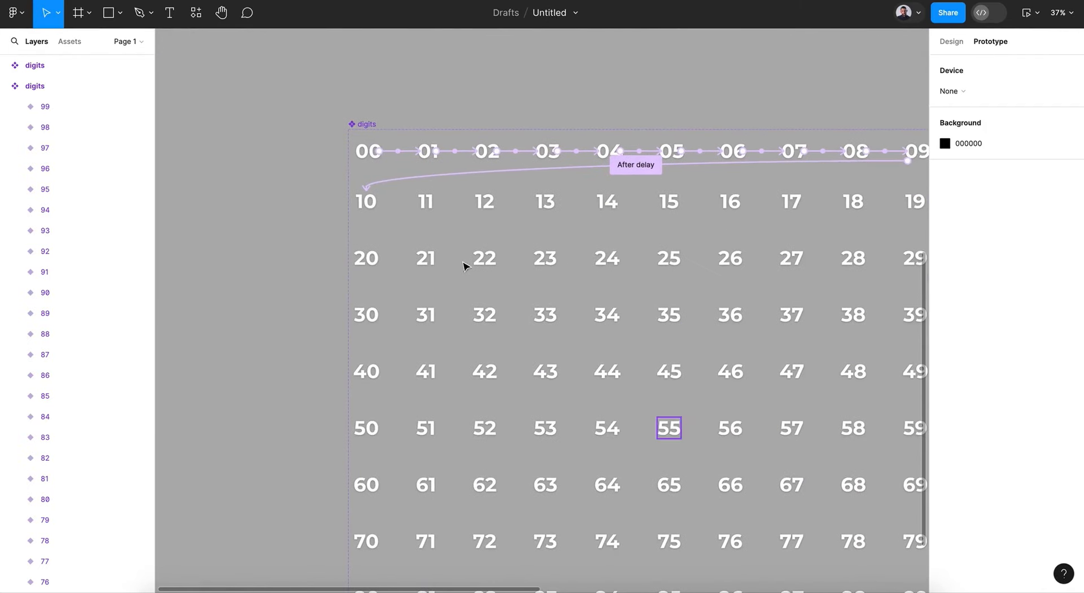
pyautogui.click(367, 135)
pyautogui.press('Delete')
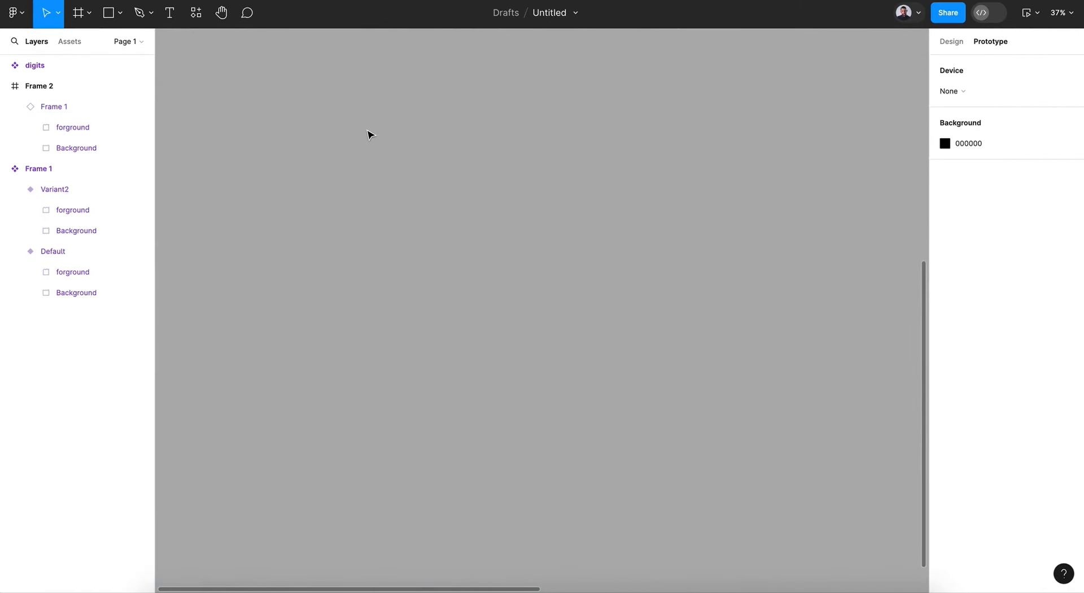
# Move the fully linked digits component set so it sits below Frame 2.
pyautogui.hotkey('shift', '1')
pyautogui.click(610, 290)
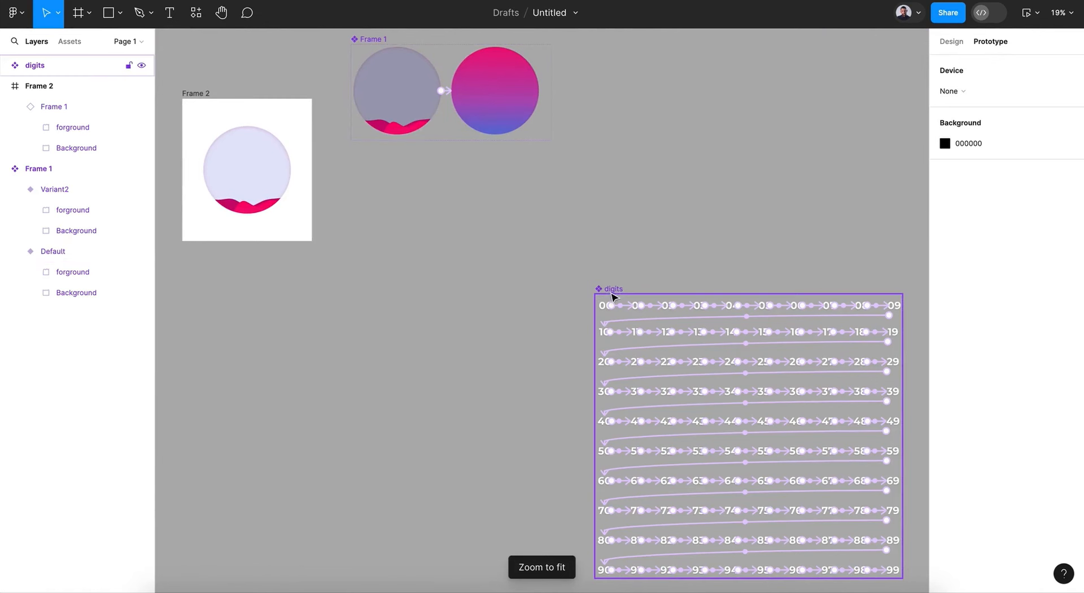
pyautogui.moveTo(582, 293); pyautogui.dragTo(215, 295)
# Place an instance of the local digits component over the liquid circle in Frame 2.
pyautogui.click(67, 42)
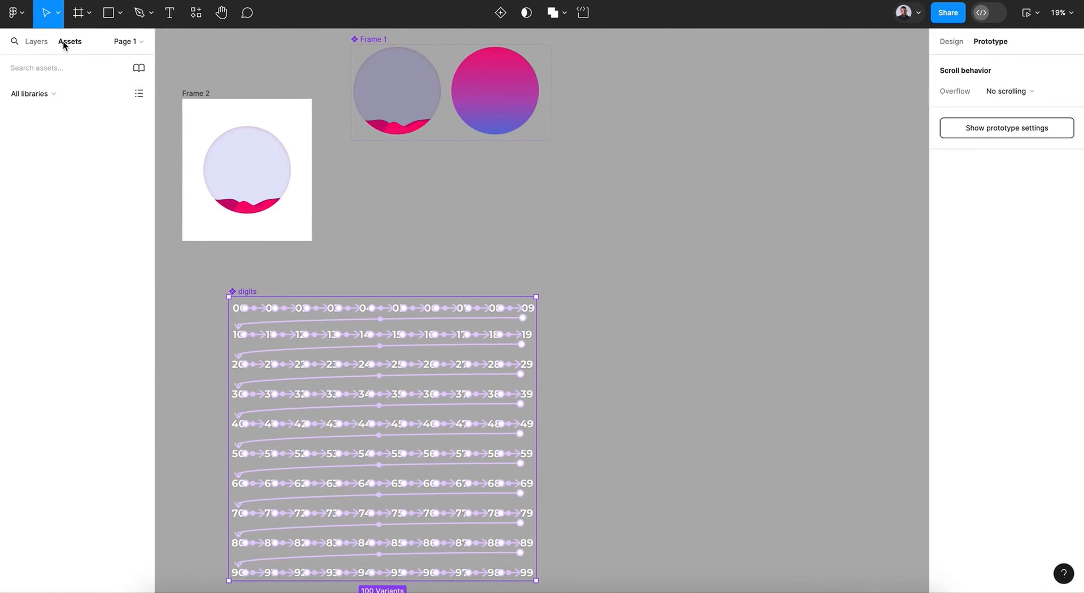
pyautogui.moveTo(25, 175); pyautogui.dragTo(243, 181)
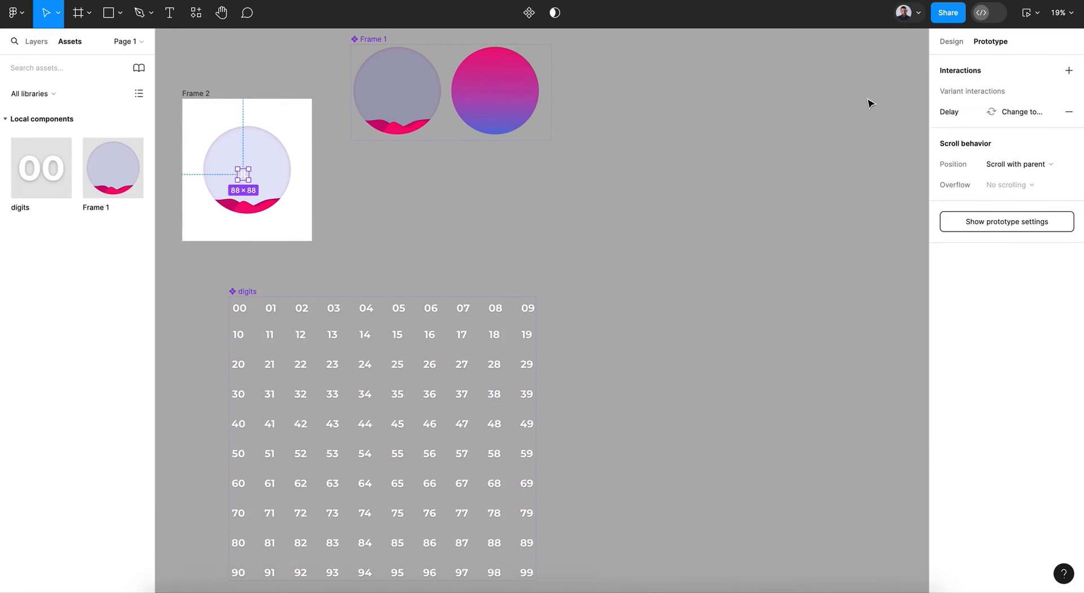
# Scale the Frame 1 component set down to about 0.33x and move it close beside Frame 2.
pyautogui.click(378, 35)
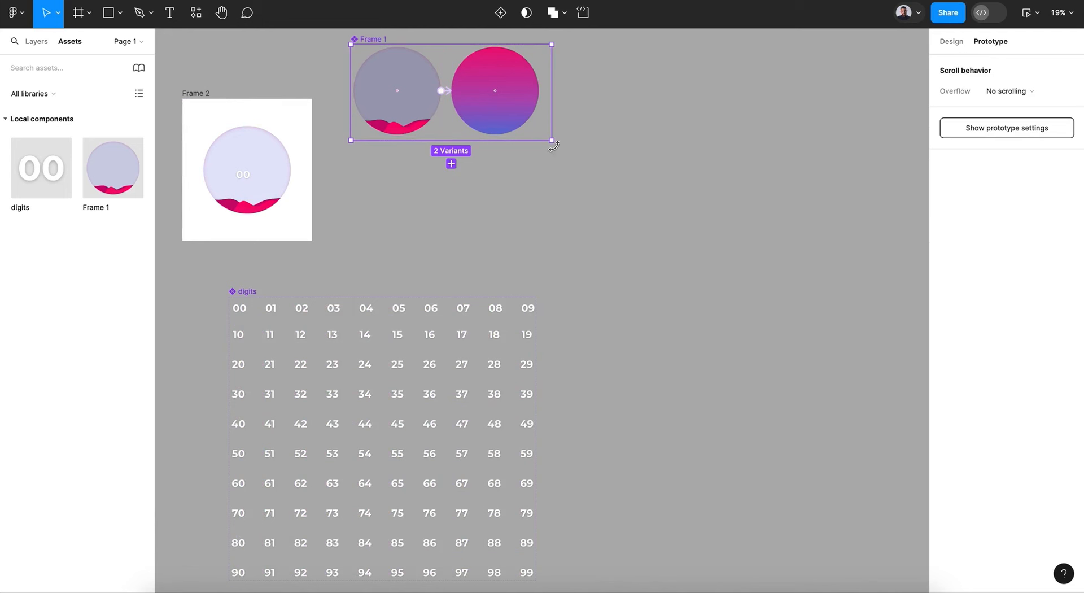
pyautogui.press('k')
pyautogui.moveTo(554, 146); pyautogui.dragTo(396, 76)
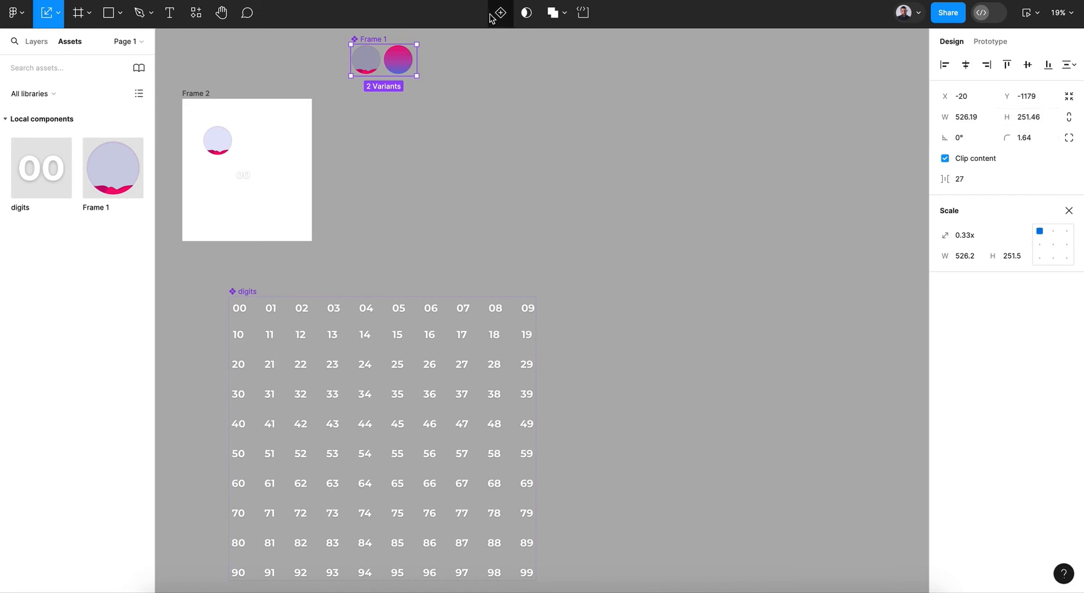
pyautogui.moveTo(380, 44); pyautogui.dragTo(379, 109)
# Centre the scaled liquid circle instance horizontally and vertically within Frame 2.
pyautogui.click(223, 156)
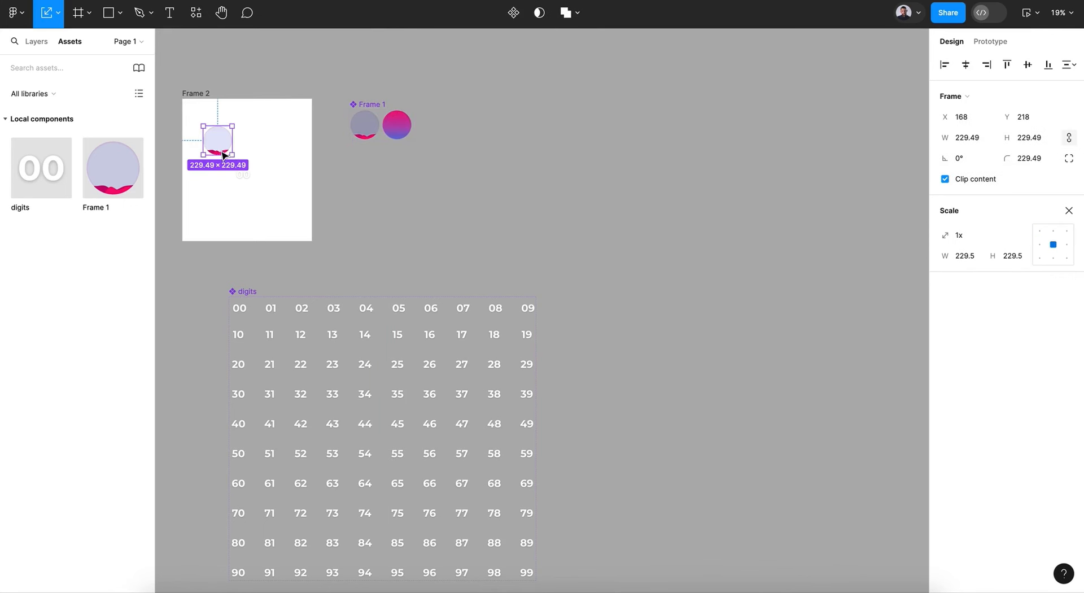
pyautogui.click(966, 67)
pyautogui.click(1028, 68)
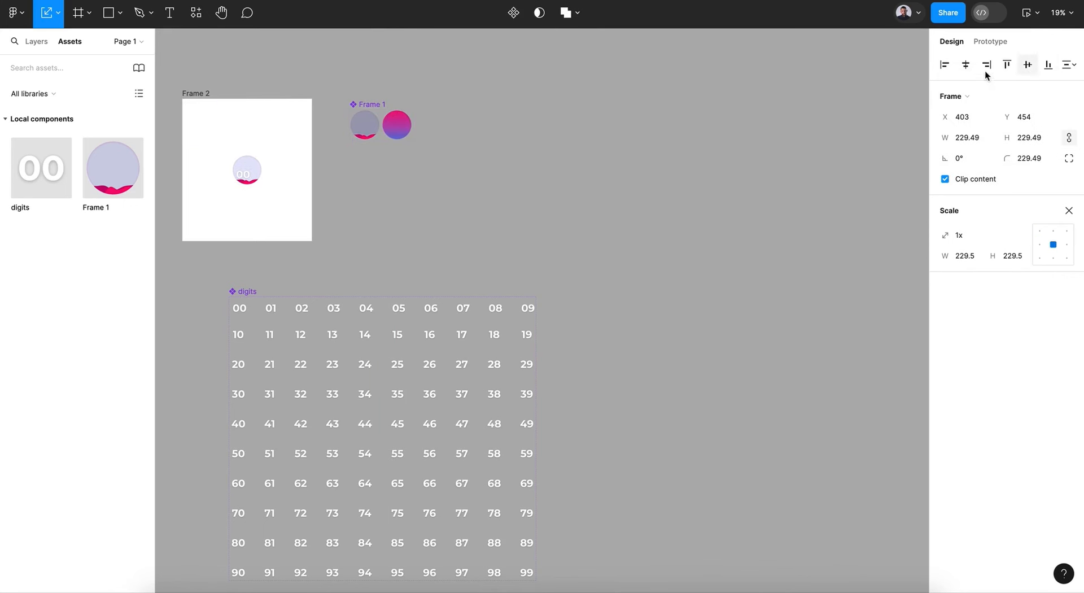
# Centre the 00 digits instance horizontally and vertically within Frame 2 so it aligns with the circle.
pyautogui.hscroll(-3, 260, 177)
pyautogui.scroll(6, 249, 177)
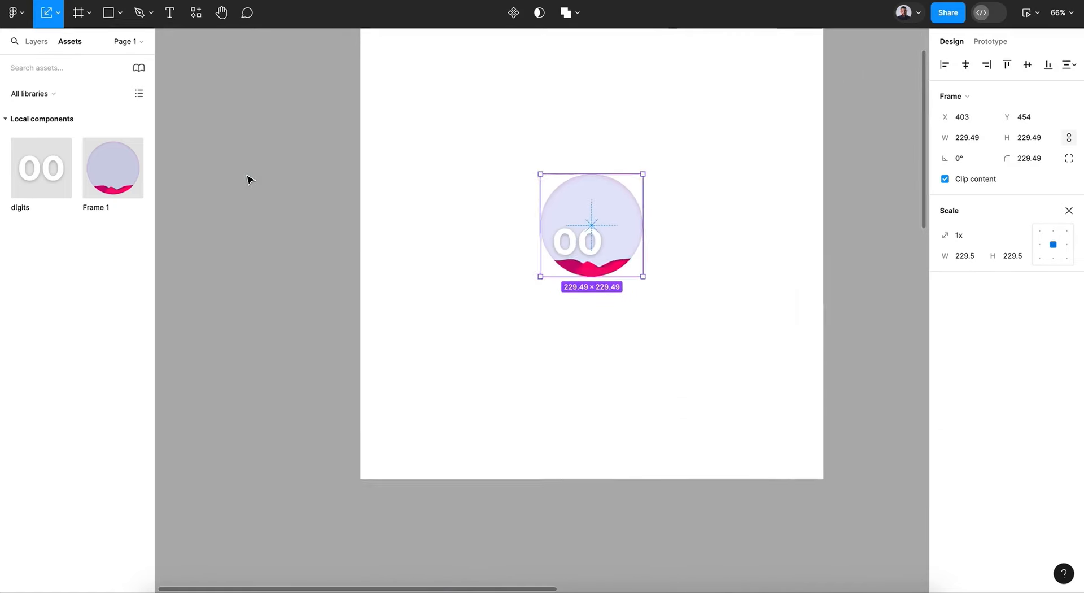
pyautogui.doubleClick(612, 245)
pyautogui.moveTo(613, 245); pyautogui.dragTo(617, 240)
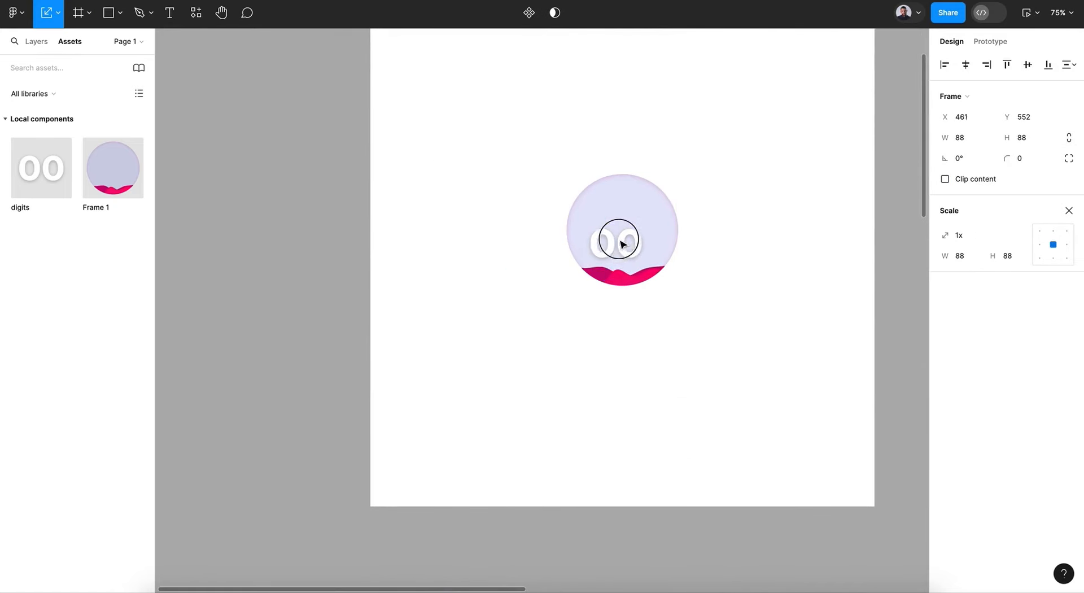
pyautogui.click(966, 65)
pyautogui.click(1028, 65)
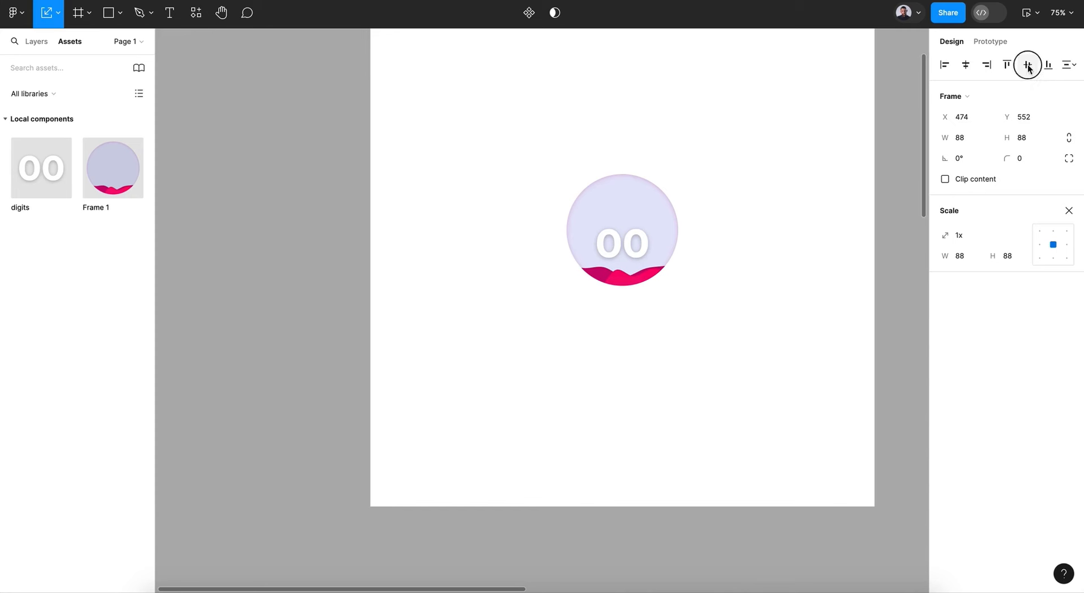
# Select the digits and liquid circle instances together and move them up near the upper edge of Frame 2.
pyautogui.click(29, 47)
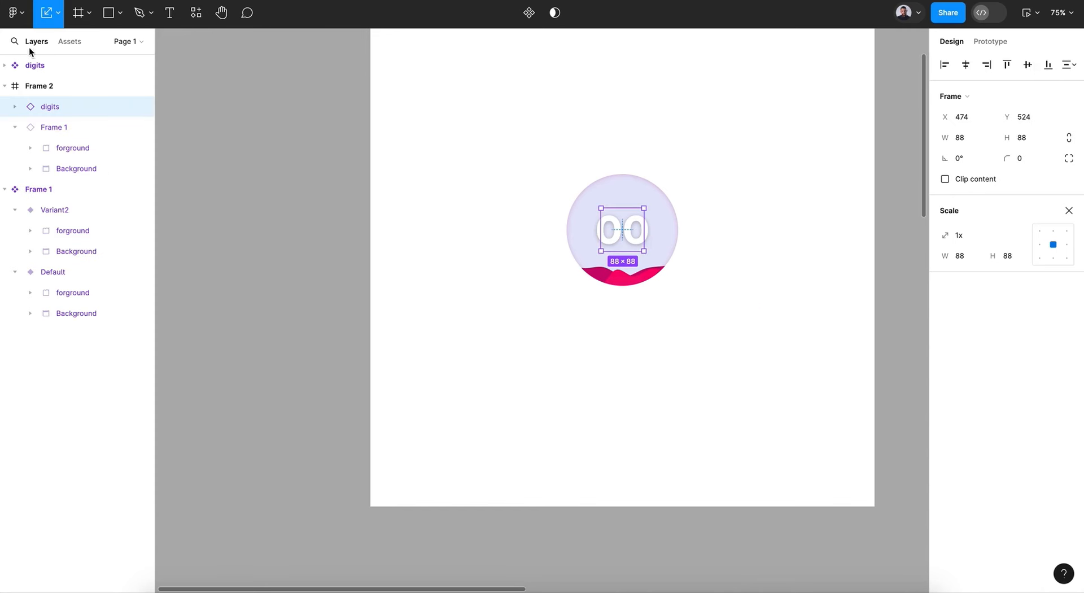
pyautogui.click(13, 127)
pyautogui.click(43, 139)
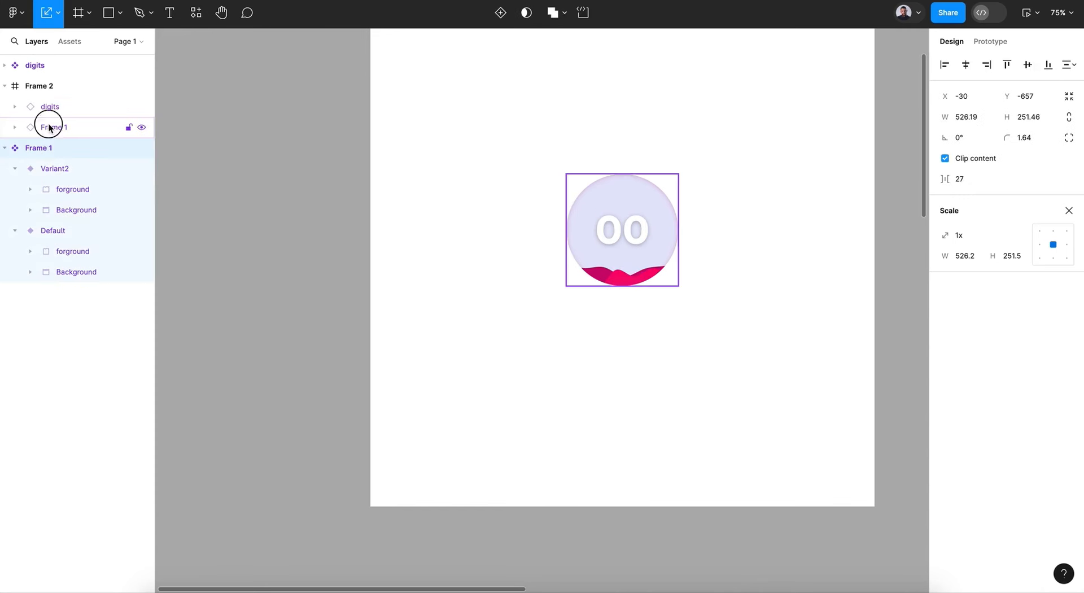
pyautogui.click(46, 126)
pyautogui.click(57, 108)
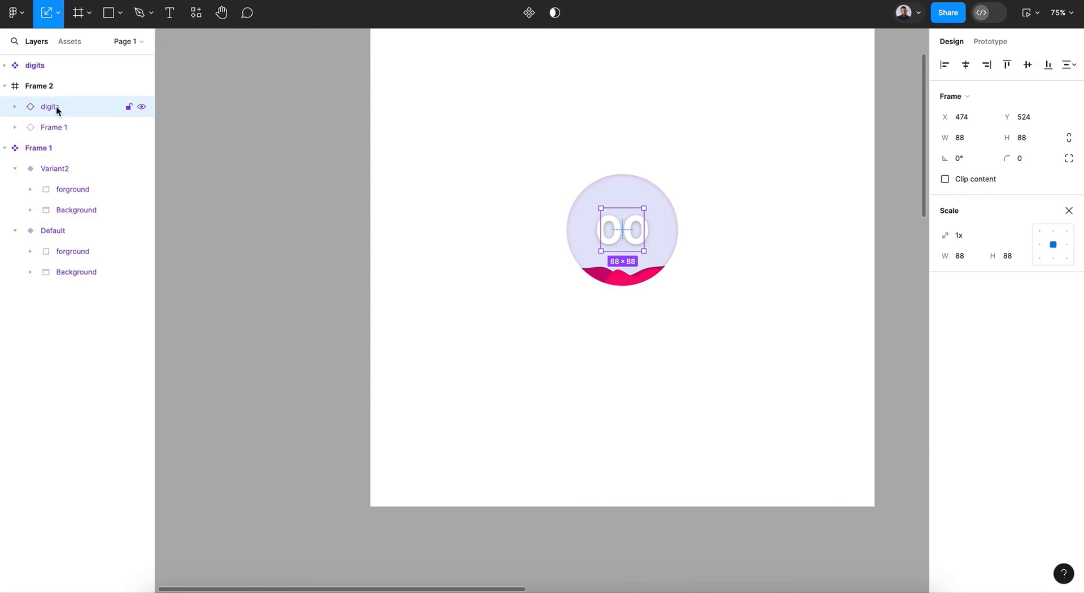
pyautogui.hscroll(5, 688, 237)
pyautogui.scroll(3, 688, 237)
pyautogui.click(685, 238)
pyautogui.moveTo(663, 229); pyautogui.dragTo(436, 373)
pyautogui.moveTo(496, 339); pyautogui.dragTo(497, 195)
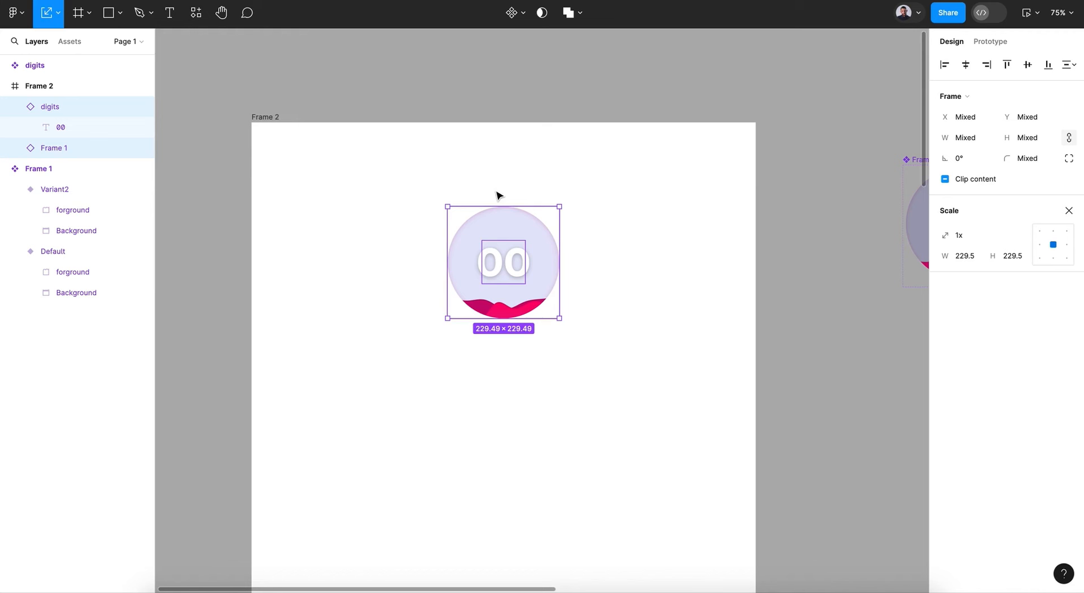
pyautogui.moveTo(496, 235); pyautogui.dragTo(498, 218)
pyautogui.click(365, 179)
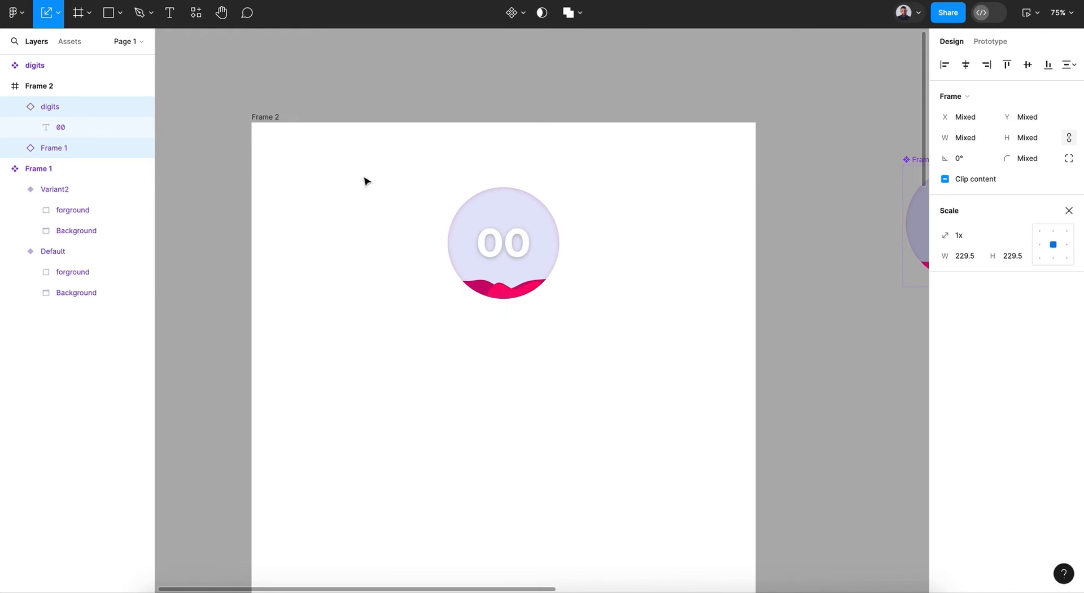
# Reposition Frame 2 and shrink it around the circle to 474 × 481.
pyautogui.click(265, 118)
pyautogui.moveTo(415, 186); pyautogui.dragTo(356, 158)
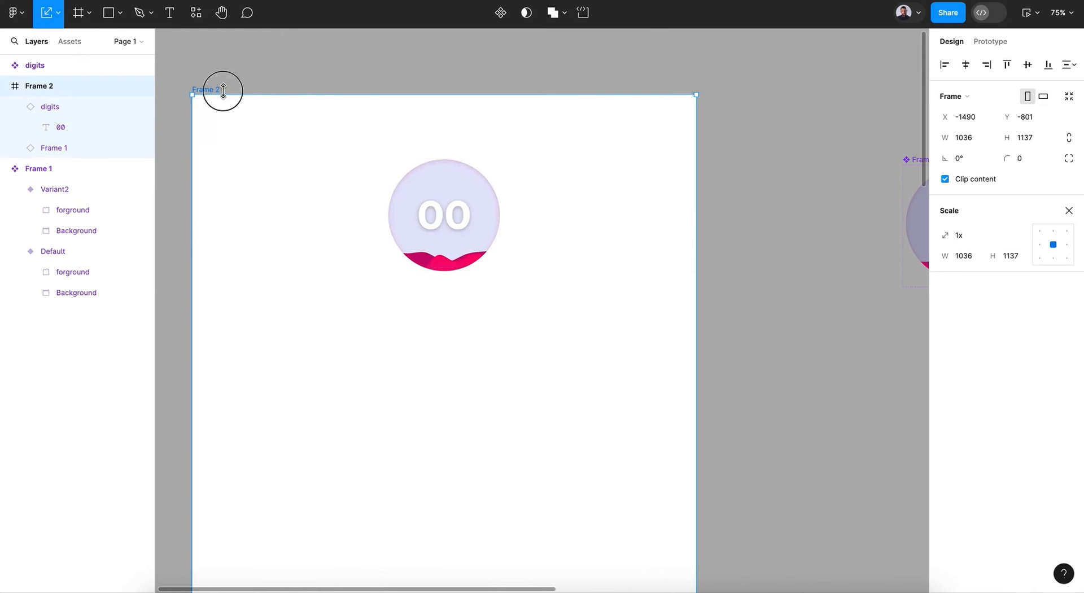
pyautogui.press('v')
pyautogui.moveTo(697, 137); pyautogui.dragTo(424, 141)
pyautogui.scroll(-5, 425, 140)
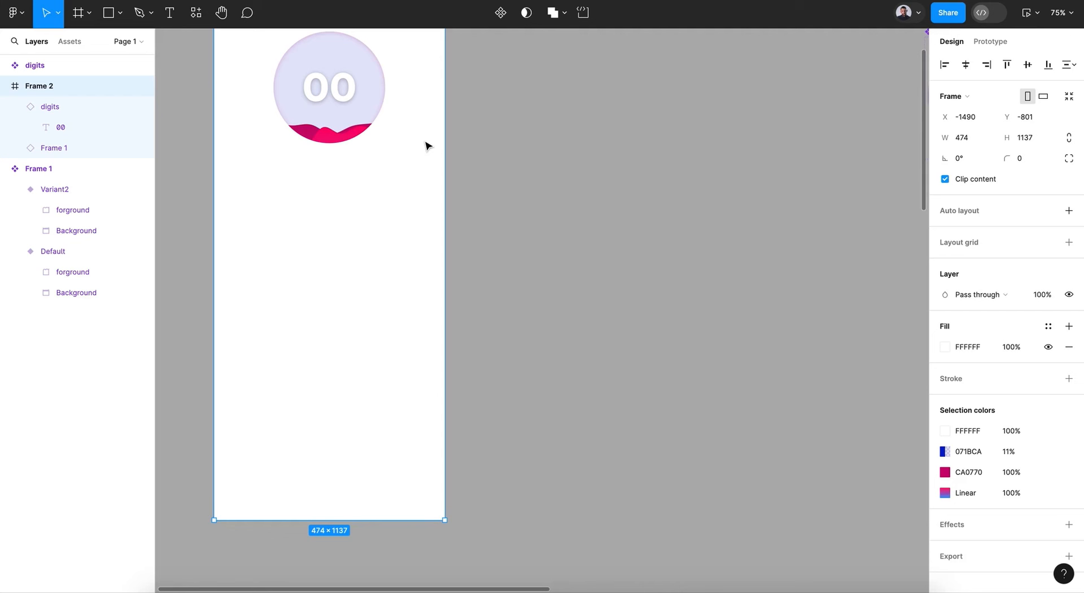
pyautogui.moveTo(366, 520); pyautogui.dragTo(364, 201)
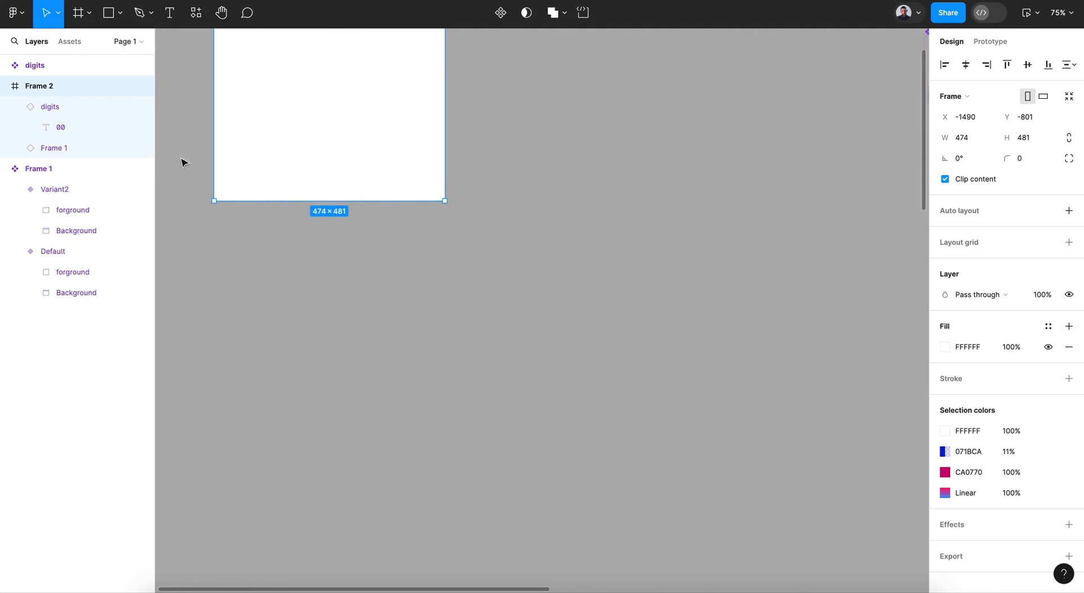
# Move the digits and liquid circle instances together to the centre of the resized Frame 2.
pyautogui.click(12, 111)
pyautogui.click(14, 107)
pyautogui.keyDown('shift'); pyautogui.click(55, 126); pyautogui.keyUp('shift')
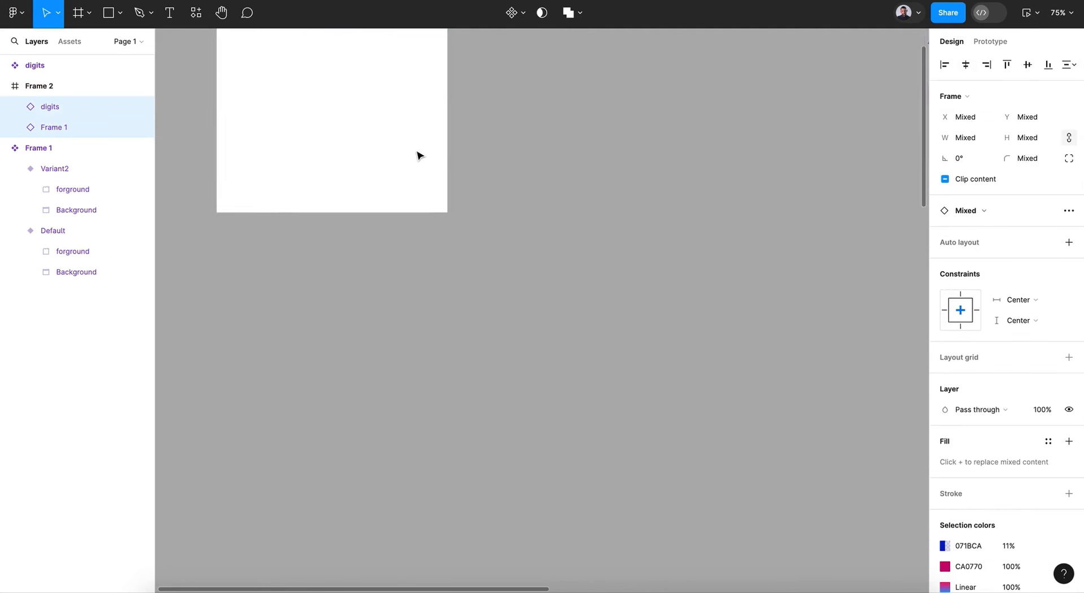
pyautogui.scroll(5, 416, 154)
pyautogui.hscroll(-1, 416, 155)
pyautogui.moveTo(384, 146); pyautogui.dragTo(375, 299)
# Preview Frame 2's prototype, replay the liquid fill with the counter, and close the preview.
pyautogui.click(264, 165)
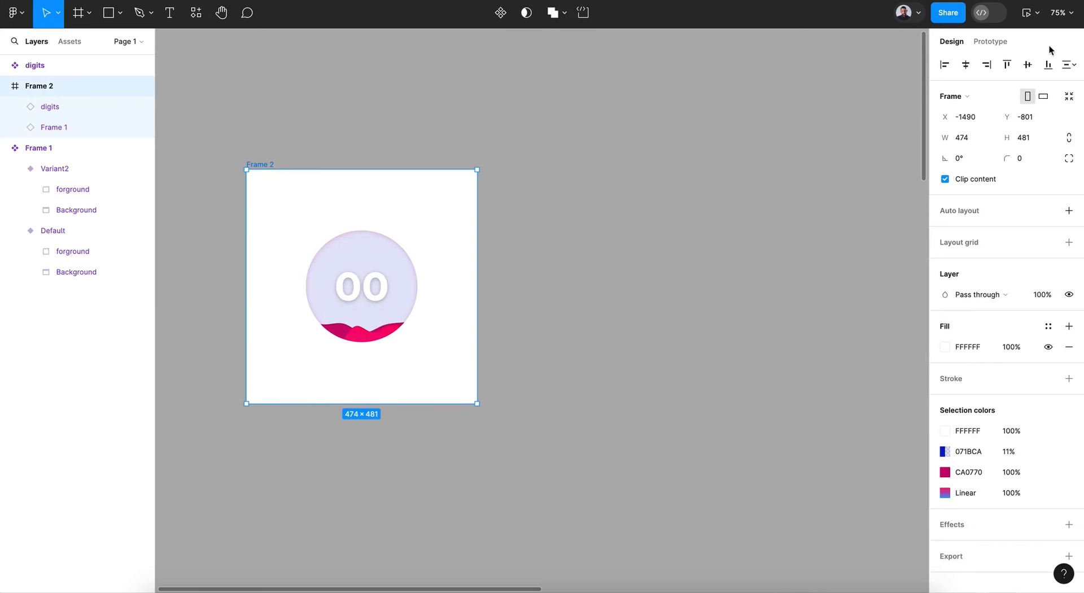
pyautogui.click(1029, 18)
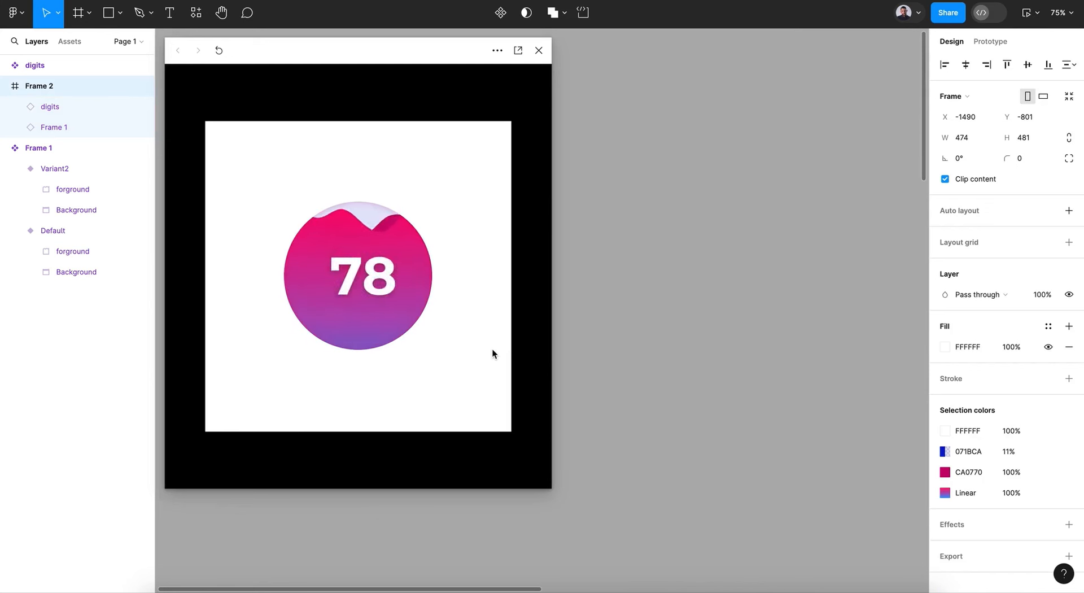
pyautogui.press('r')
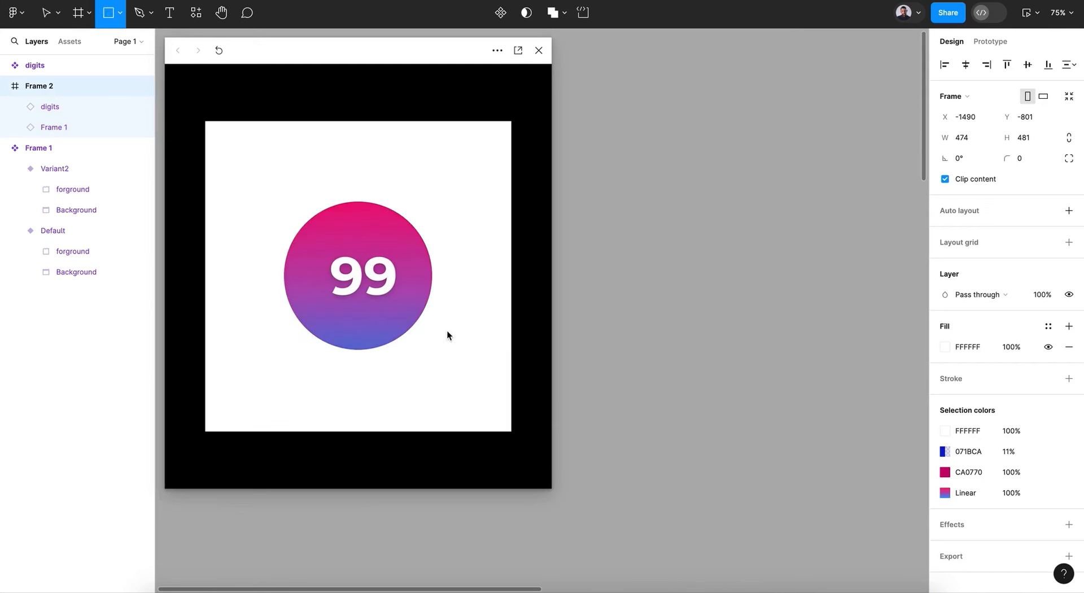
pyautogui.click(47, 20)
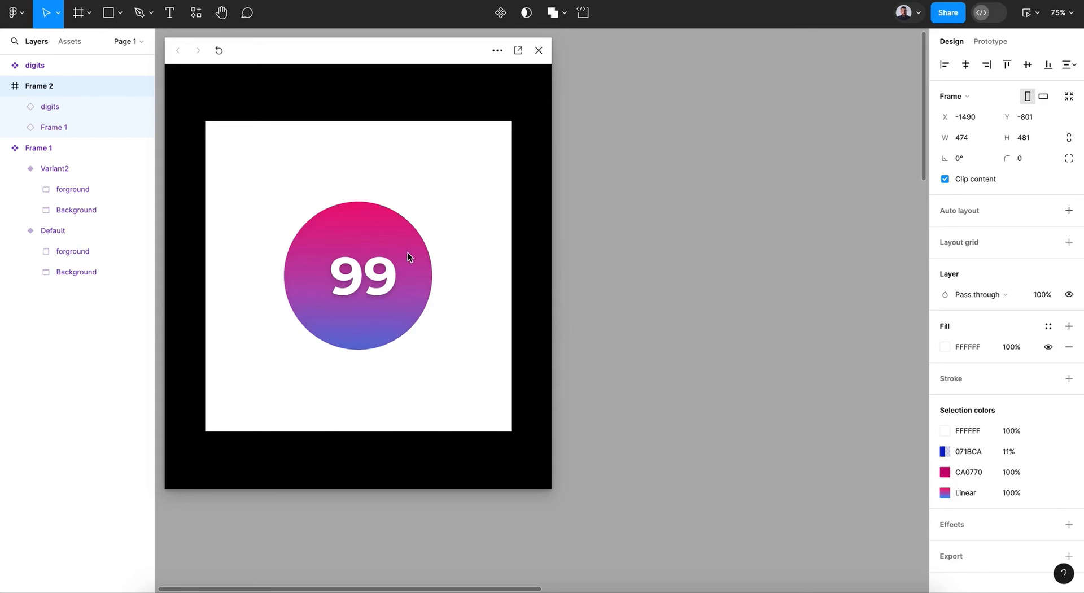
pyautogui.click(409, 256)
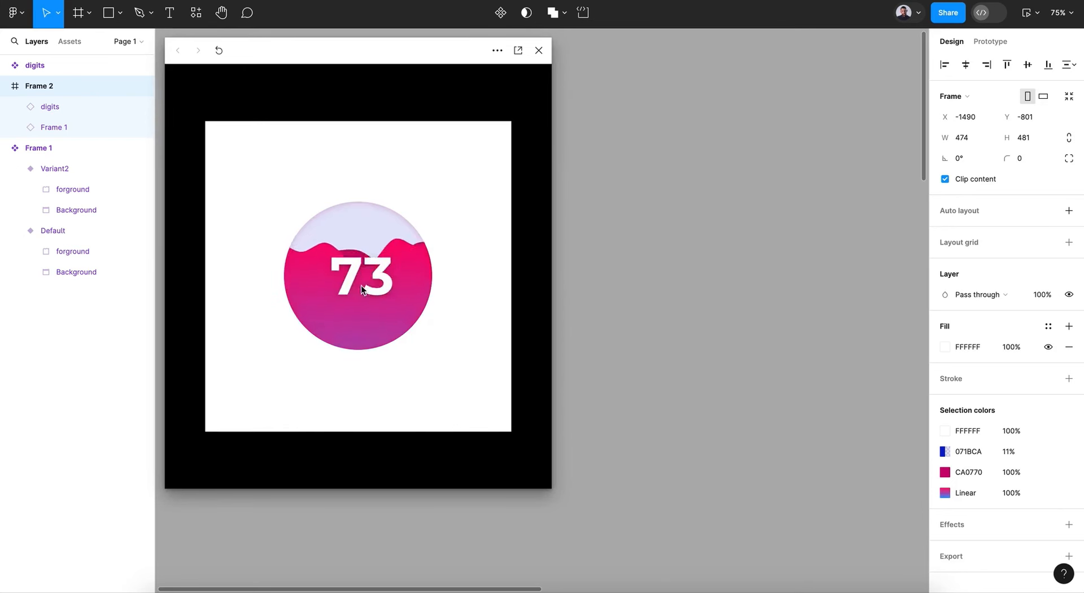
pyautogui.click(363, 314)
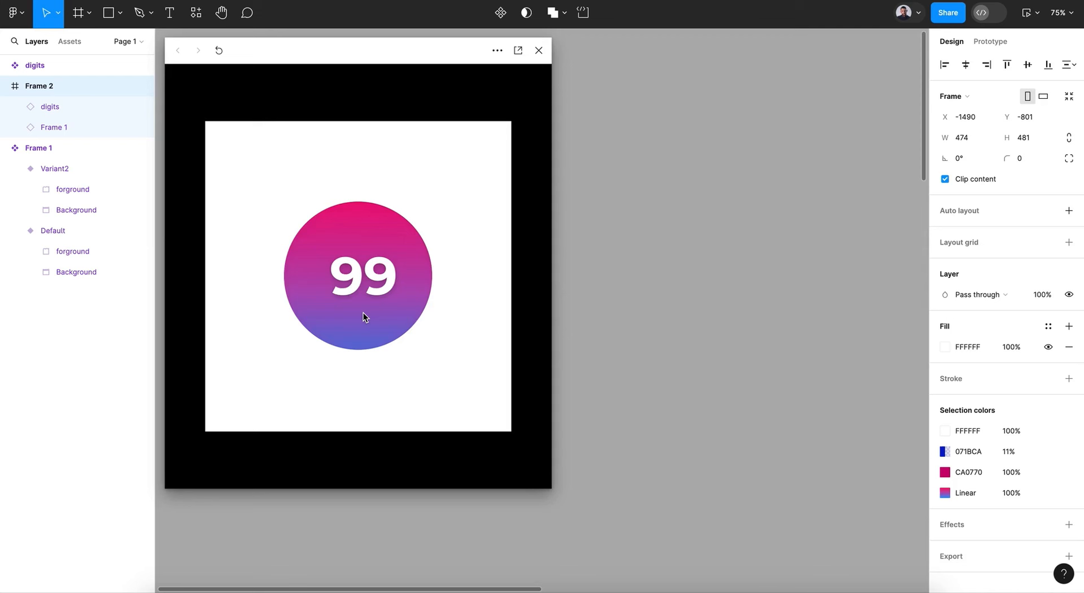
pyautogui.click(364, 314)
pyautogui.click(539, 51)
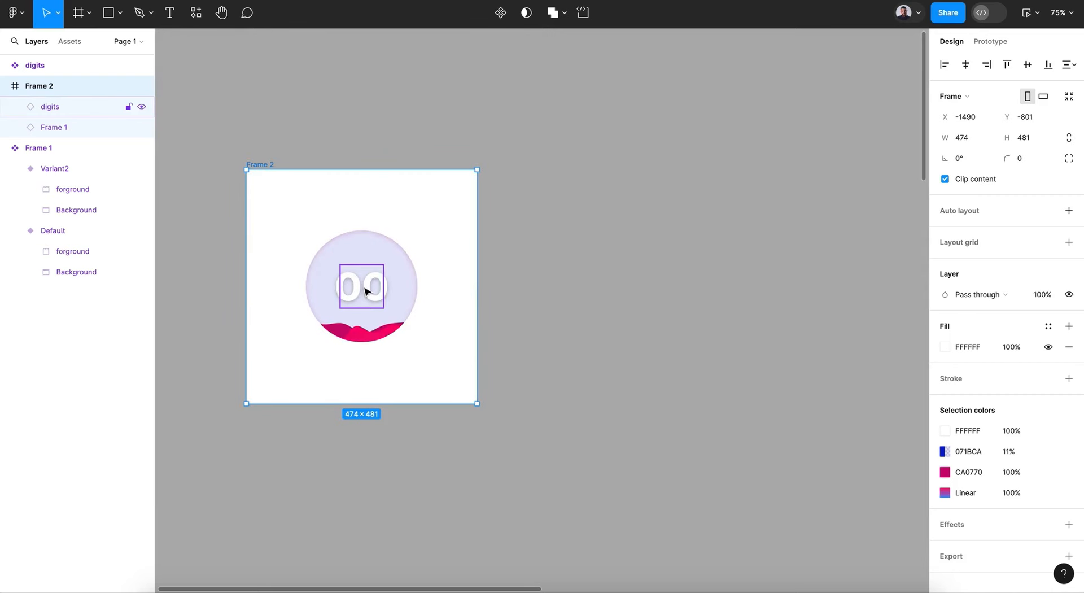
# Nudge the digits instance slightly left to X 186 and preview Frame 2's animation again.
pyautogui.moveTo(365, 291); pyautogui.dragTo(369, 292)
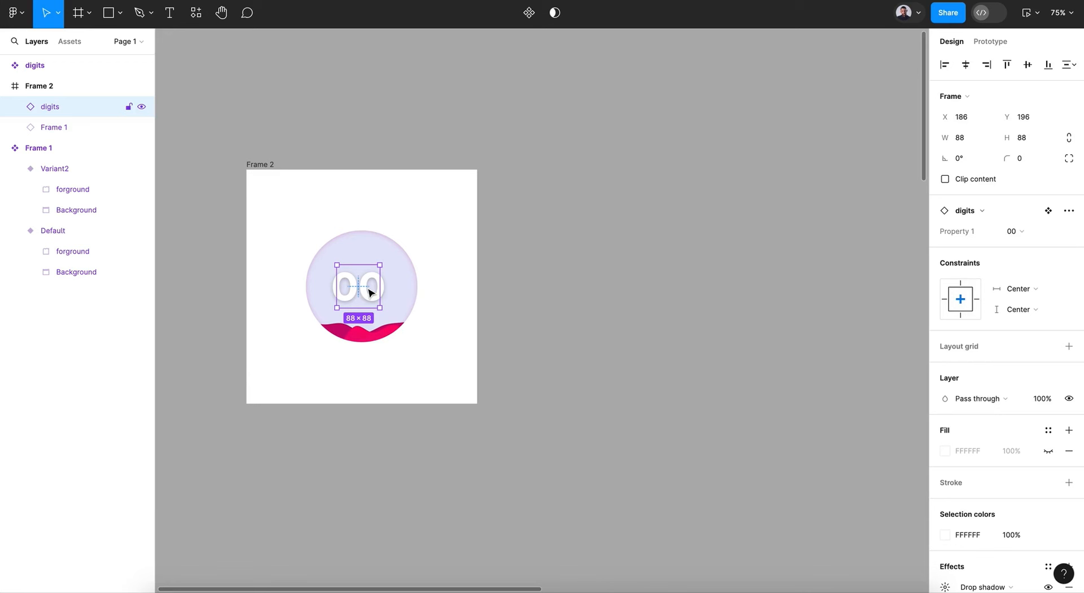
pyautogui.click(425, 300)
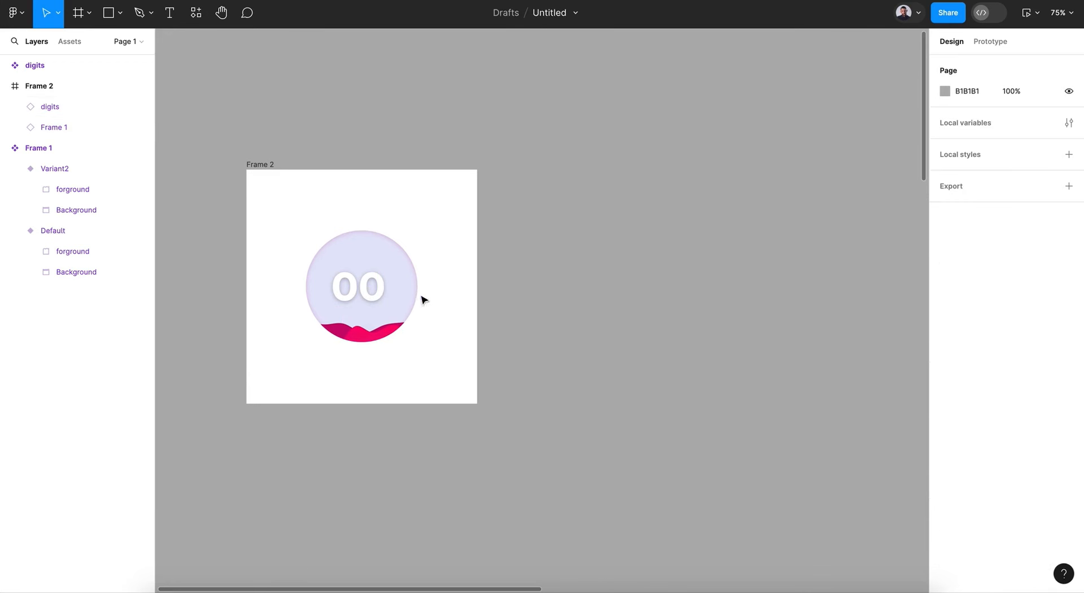
pyautogui.click(258, 166)
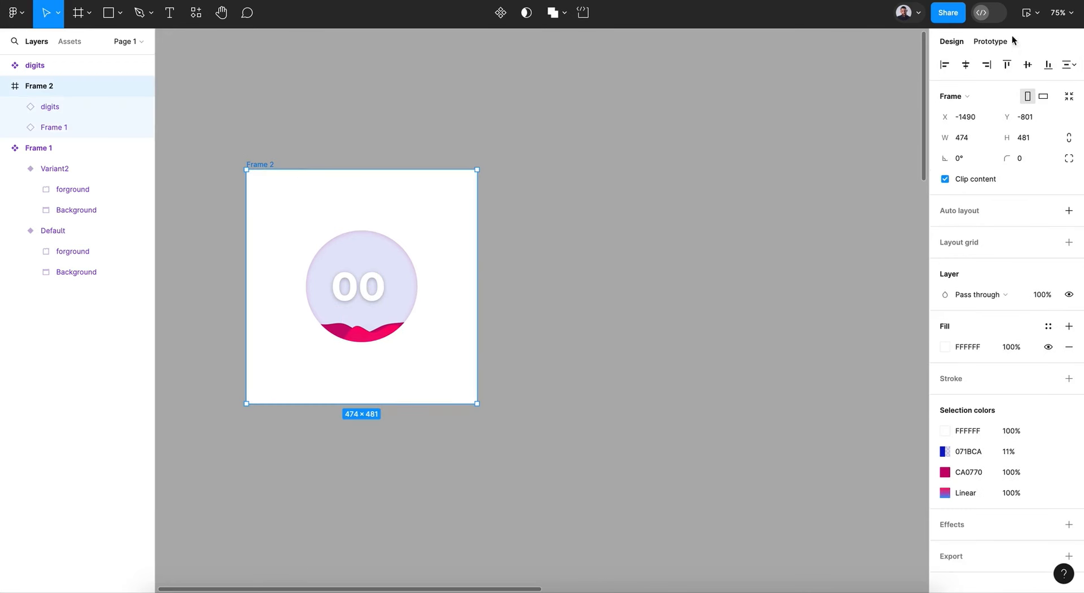
pyautogui.click(1021, 22)
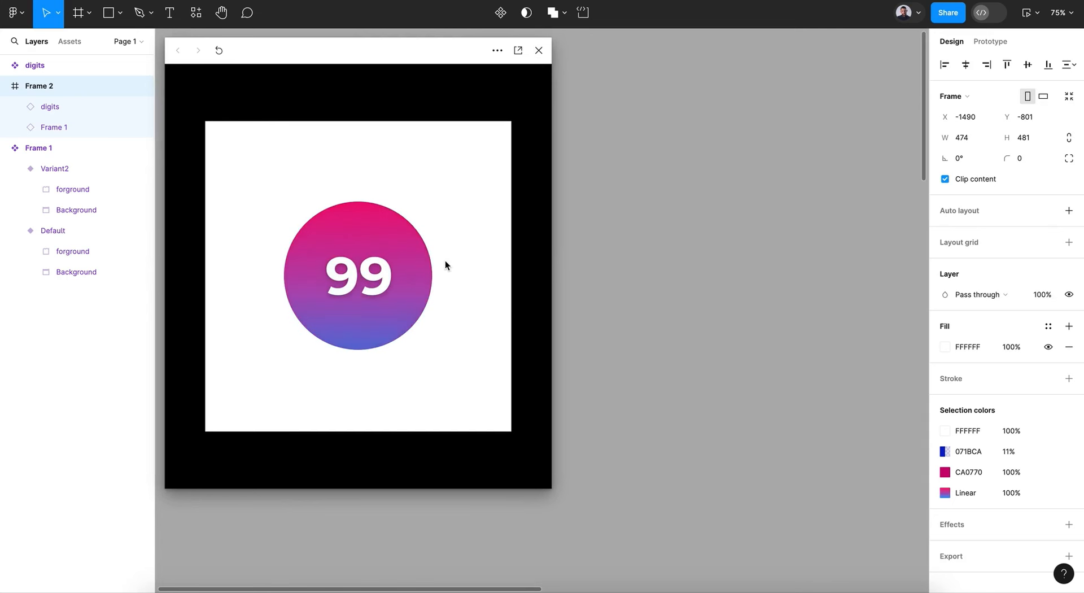
pyautogui.click(539, 51)
# Move Frame 2 to the right of the Frame 1 component set, at X 714, Y -646.
pyautogui.click(550, 305)
pyautogui.hscroll(5, 548, 306)
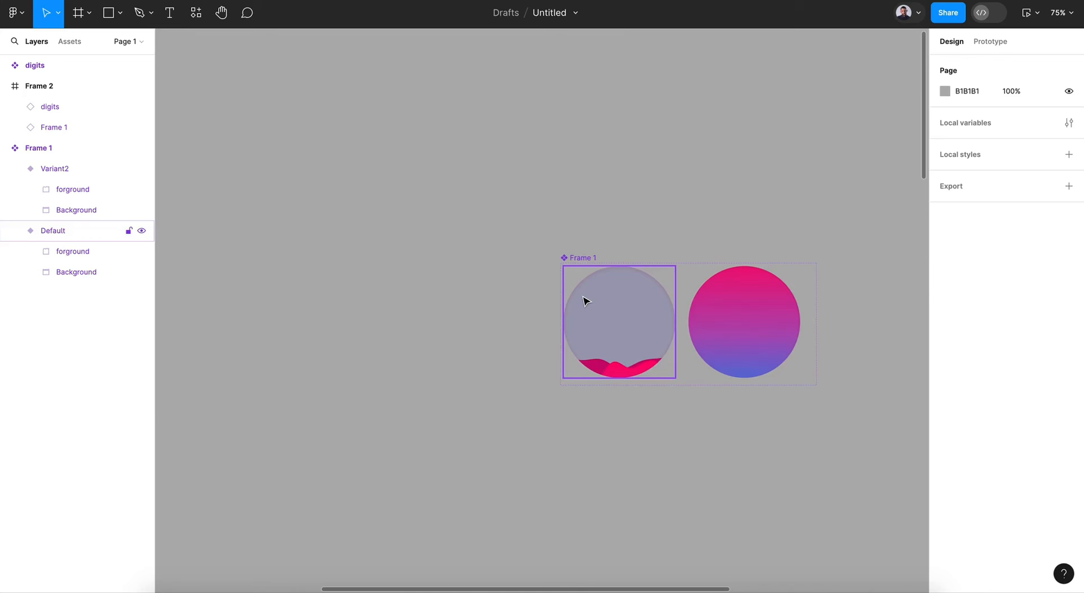
pyautogui.scroll(-3, 584, 301)
pyautogui.scroll(-5, 584, 301)
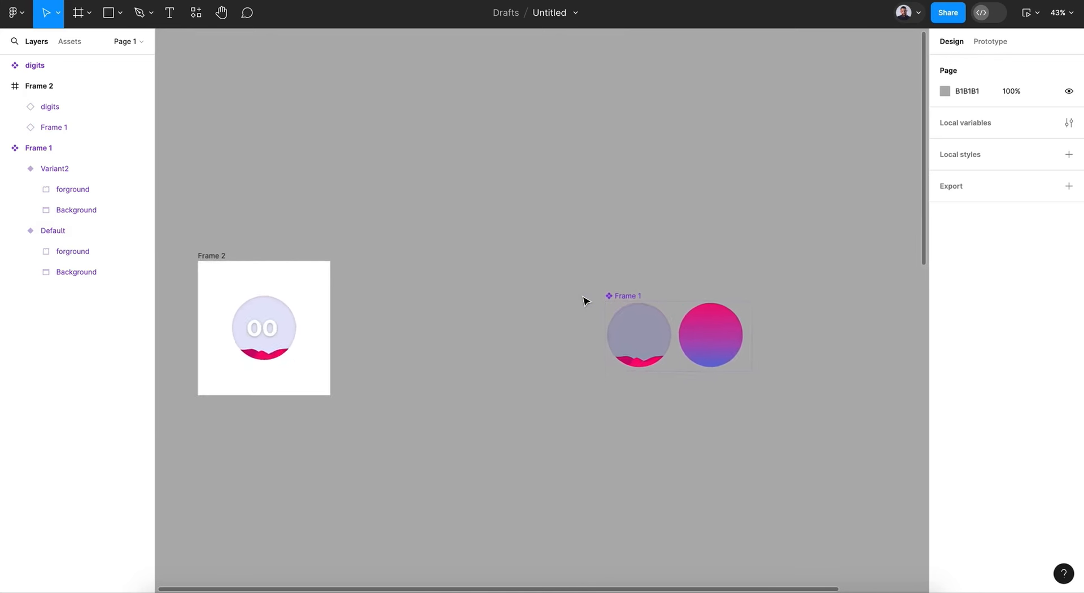
pyautogui.moveTo(242, 261); pyautogui.dragTo(811, 302)
pyautogui.hscroll(5, 810, 303)
pyautogui.hscroll(3, 811, 303)
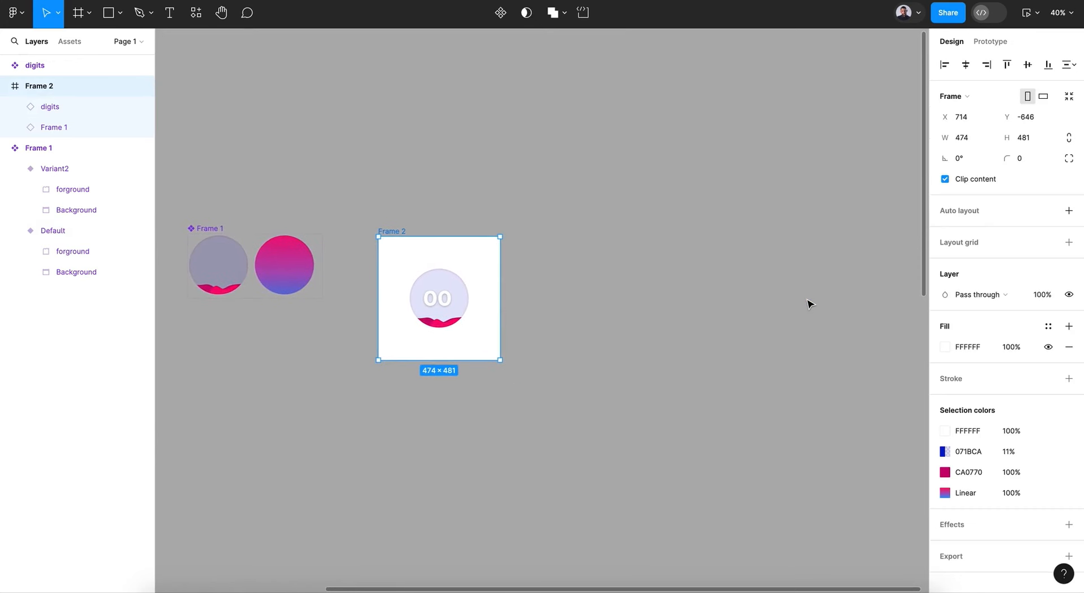
pyautogui.scroll(5, 426, 275)
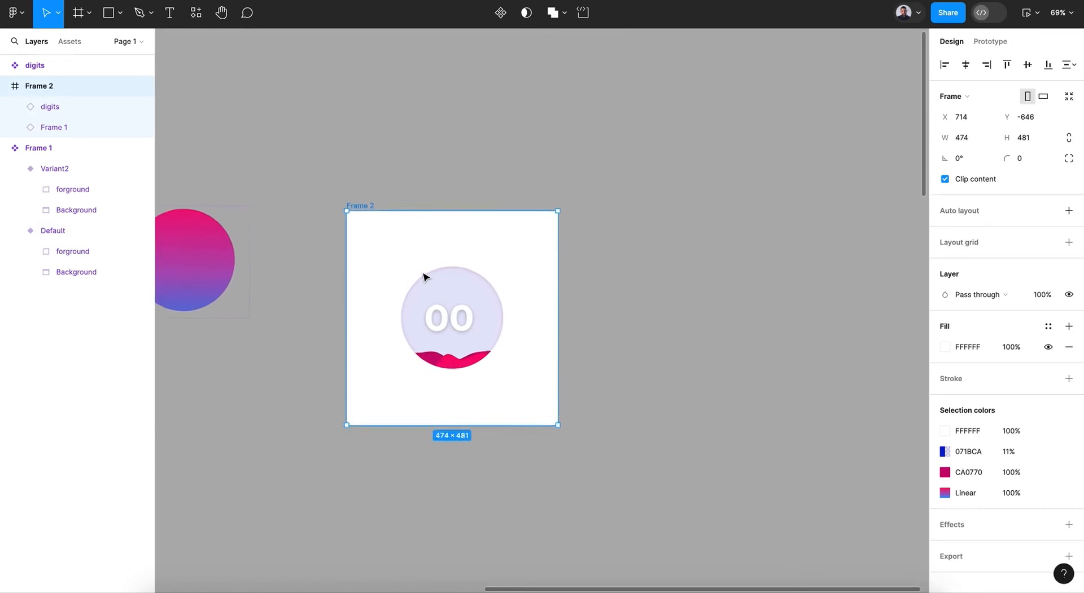
# Shrink Frame 2 to fit its contents and extend its height downward to 450.
pyautogui.click(452, 304)
pyautogui.scroll(-2, 460, 307)
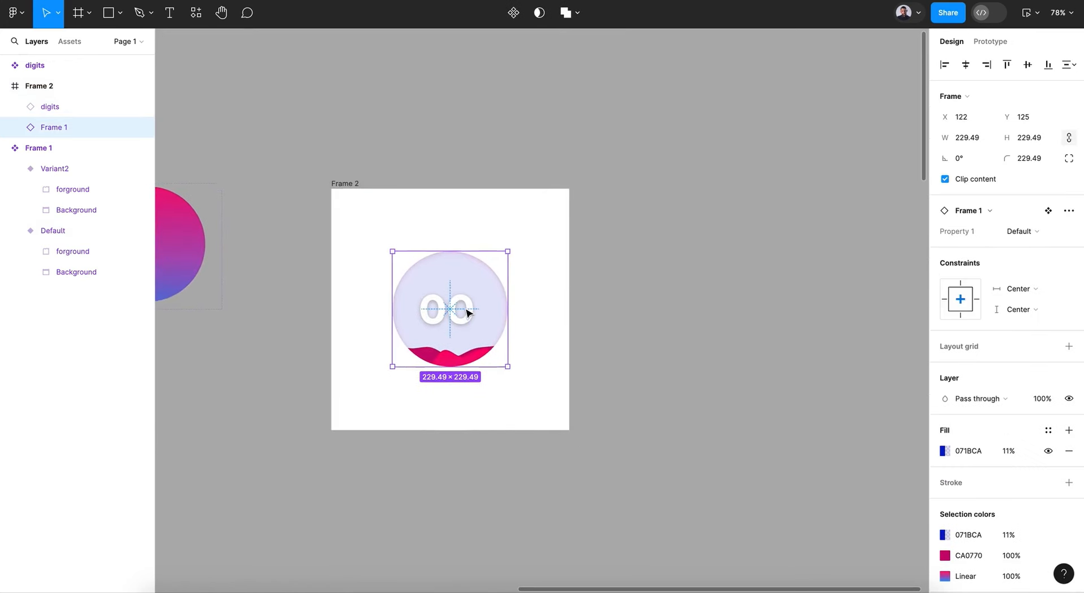
pyautogui.click(52, 107)
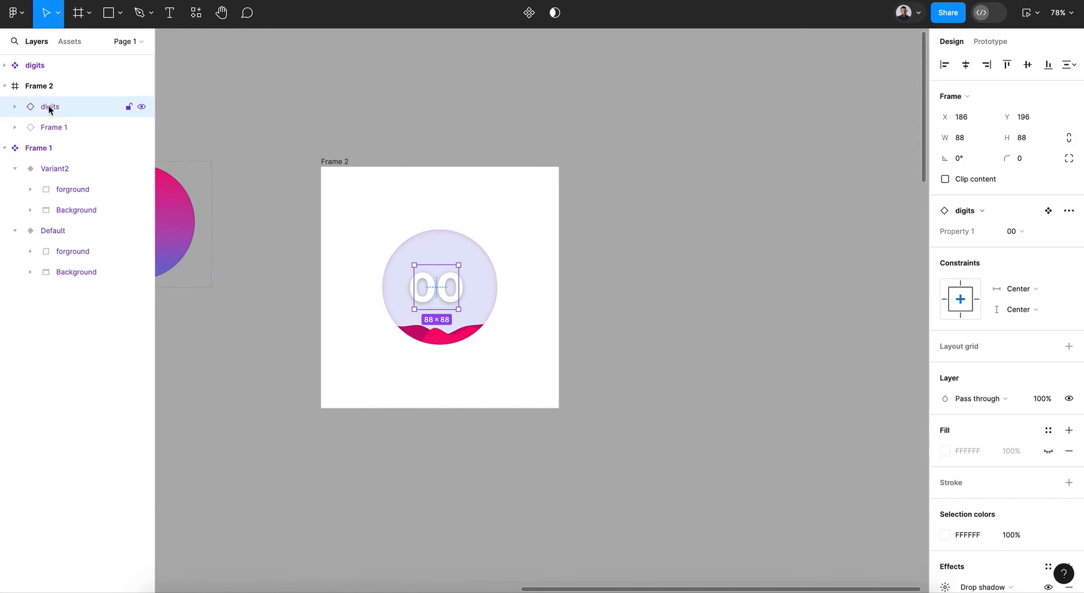
pyautogui.click(335, 162)
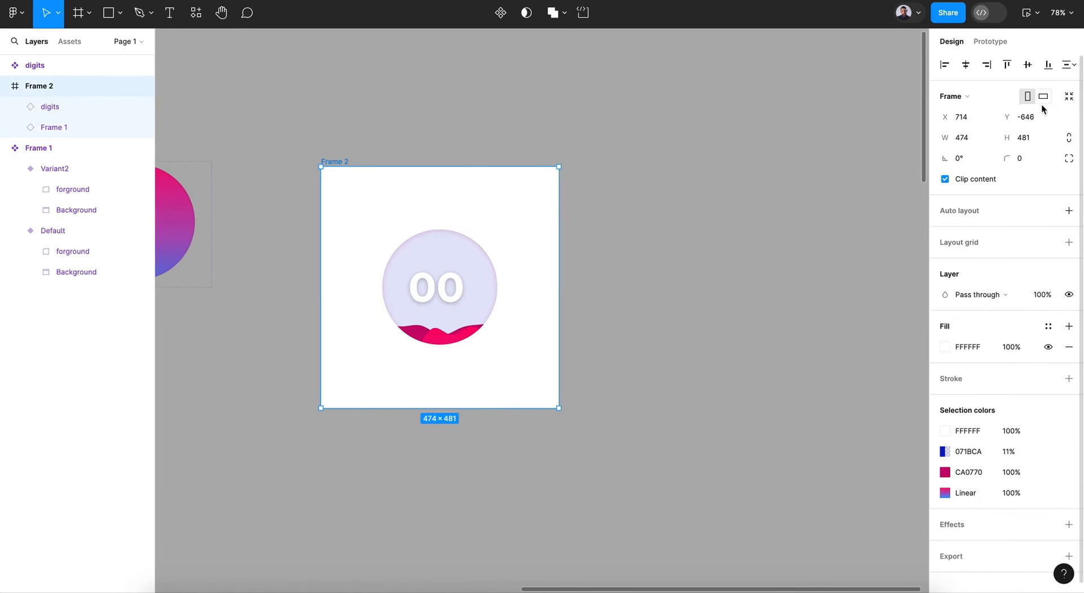
pyautogui.click(1067, 97)
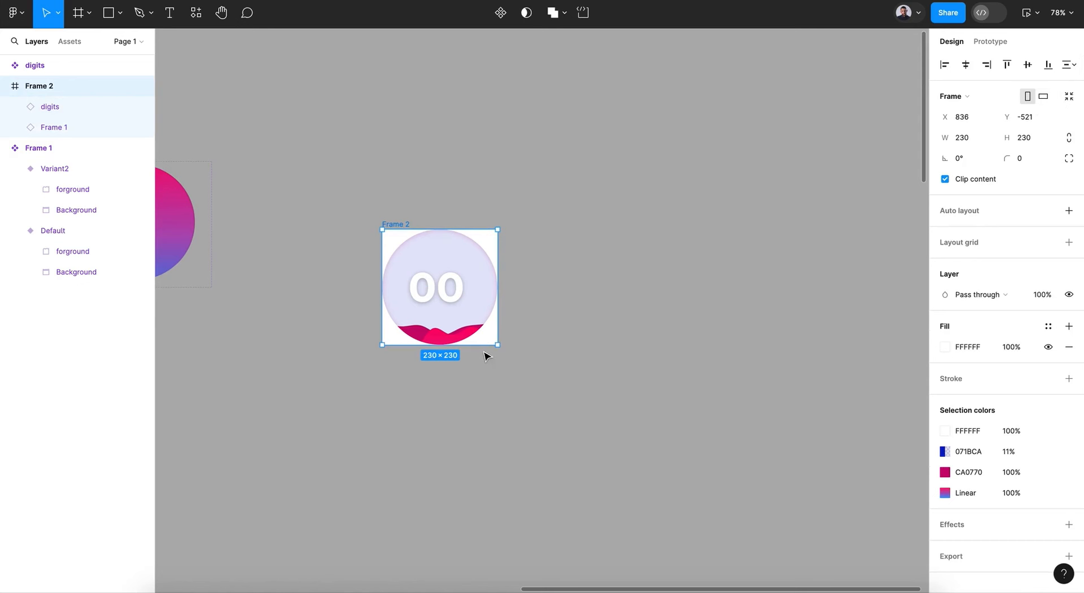
pyautogui.moveTo(483, 350); pyautogui.dragTo(477, 455)
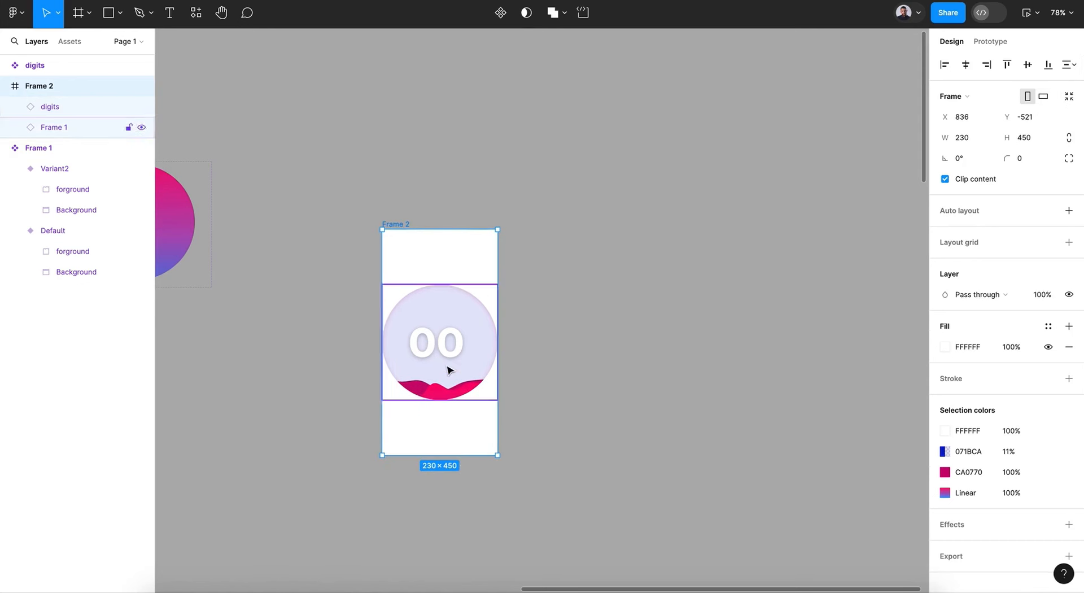
# Widen Frame 2 to 348 and move the digits and liquid circle together into its upper part, with the circle at X 59, Y 45.
pyautogui.click(457, 362)
pyautogui.keyDown('shift'); pyautogui.click(484, 383); pyautogui.keyUp('shift')
pyautogui.moveTo(477, 366); pyautogui.dragTo(558, 309)
pyautogui.press('Escape')
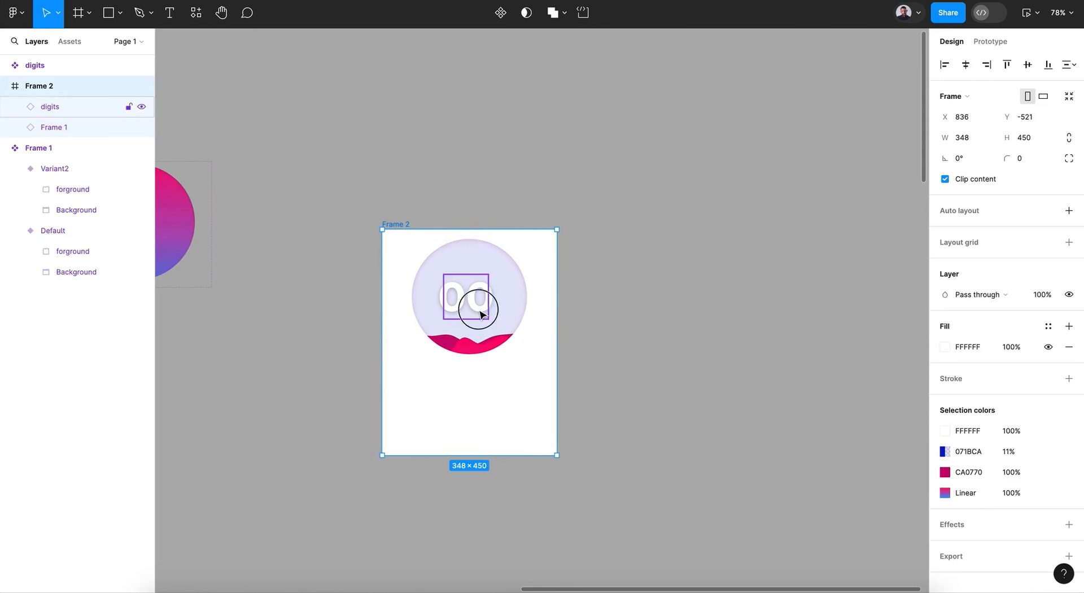
pyautogui.click(477, 305)
pyautogui.keyDown('shift'); pyautogui.click(501, 305); pyautogui.keyUp('shift')
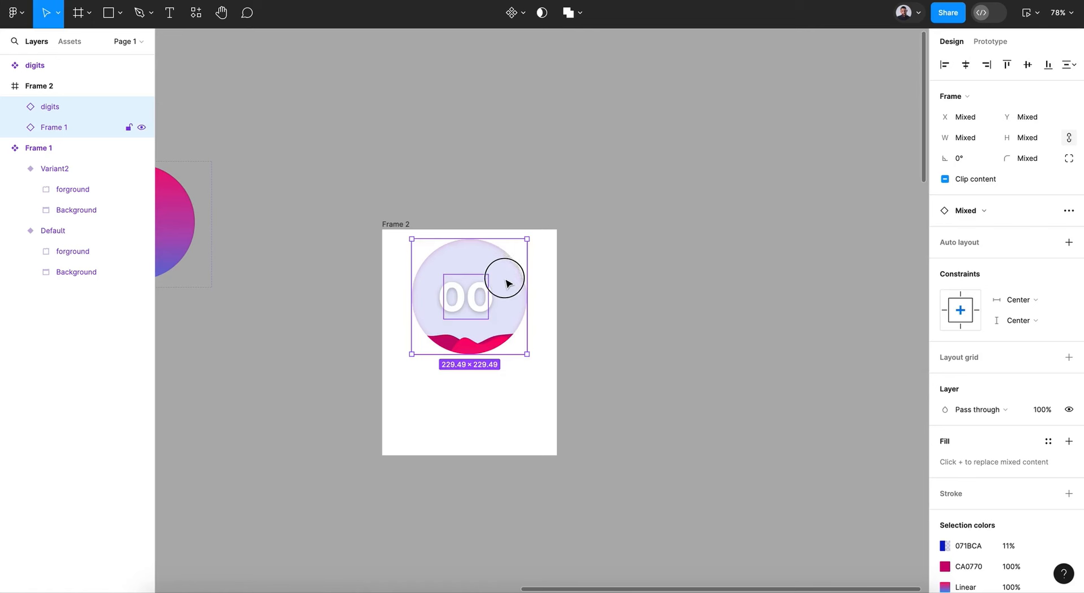
# Add a white FFFFFF outside stroke with a weight of 10 to the liquid circle instance in Frame 2.
pyautogui.click(507, 292)
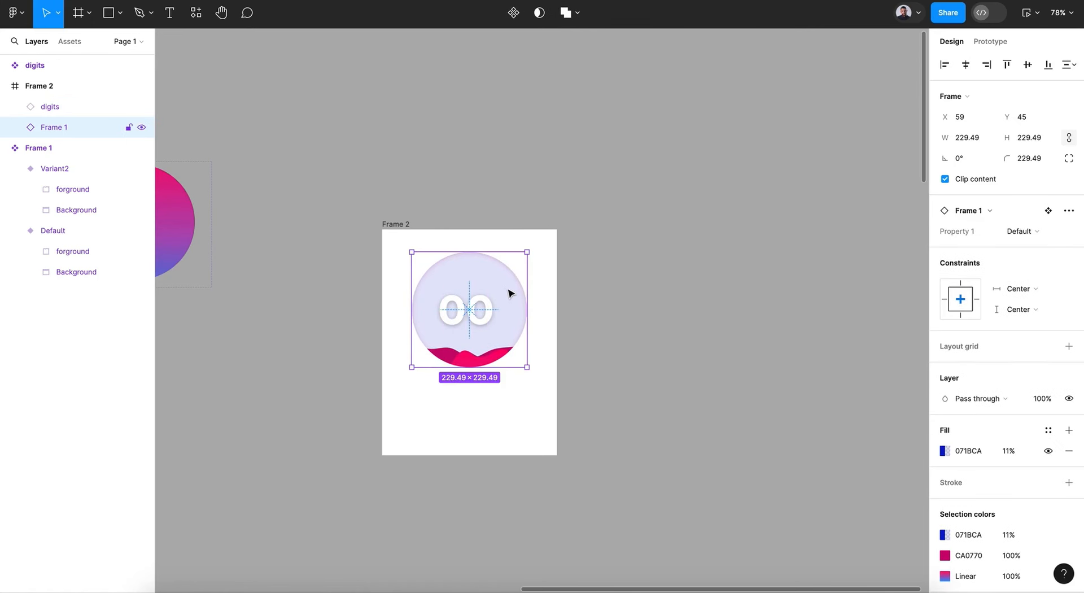
pyautogui.scroll(-3, 1011, 478)
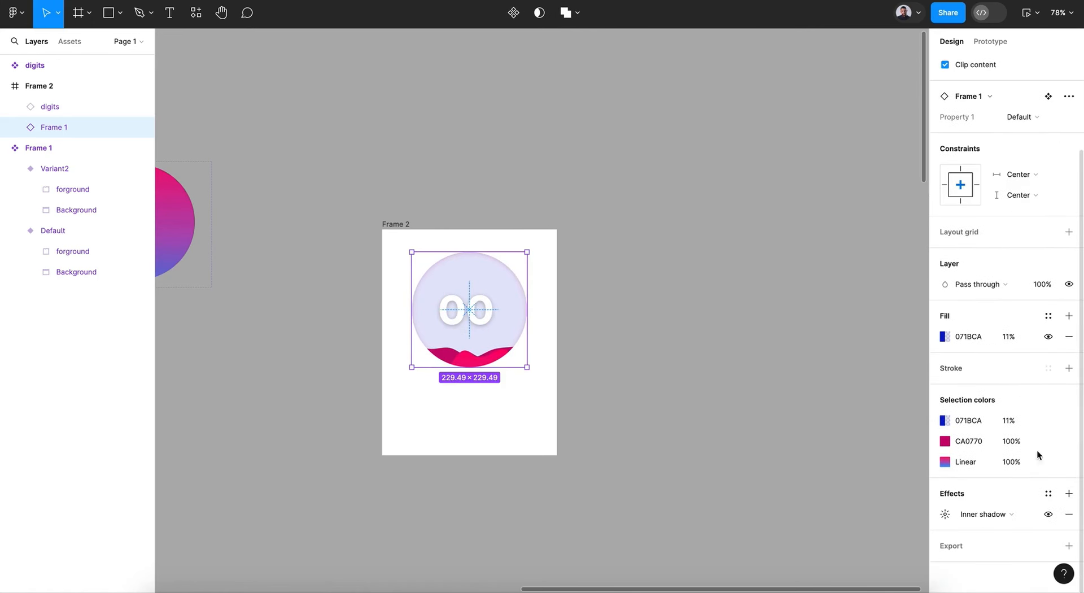
pyautogui.click(1068, 369)
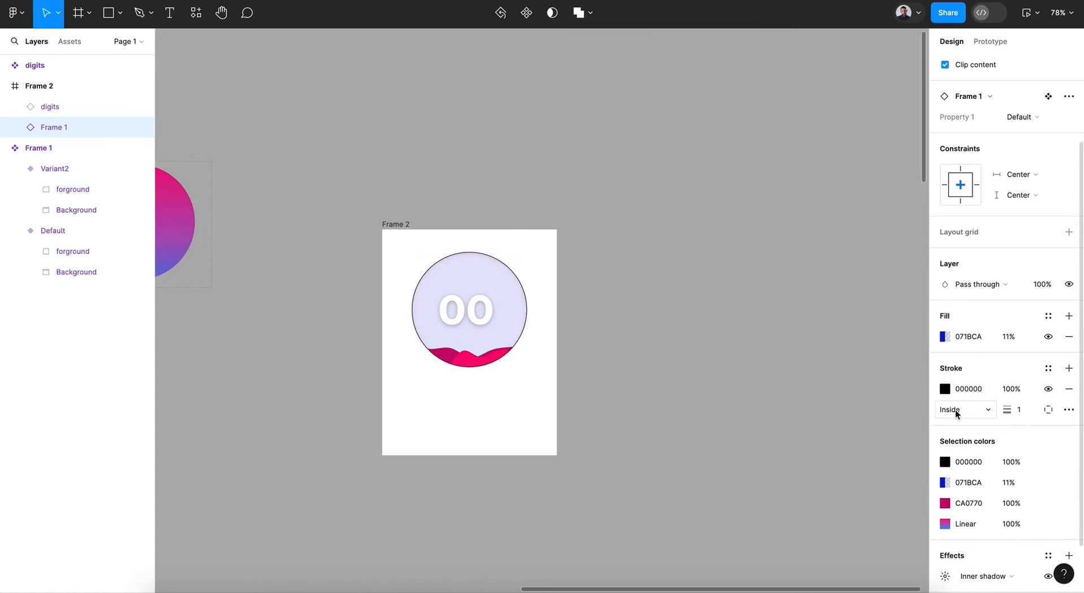
pyautogui.click(992, 412)
pyautogui.click(982, 430)
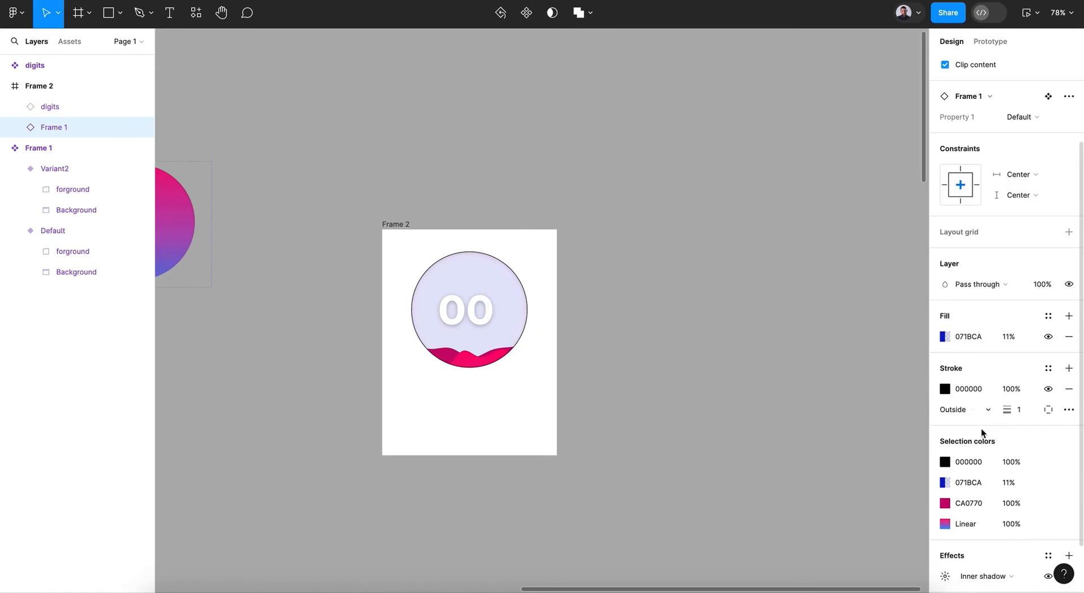
pyautogui.click(949, 394)
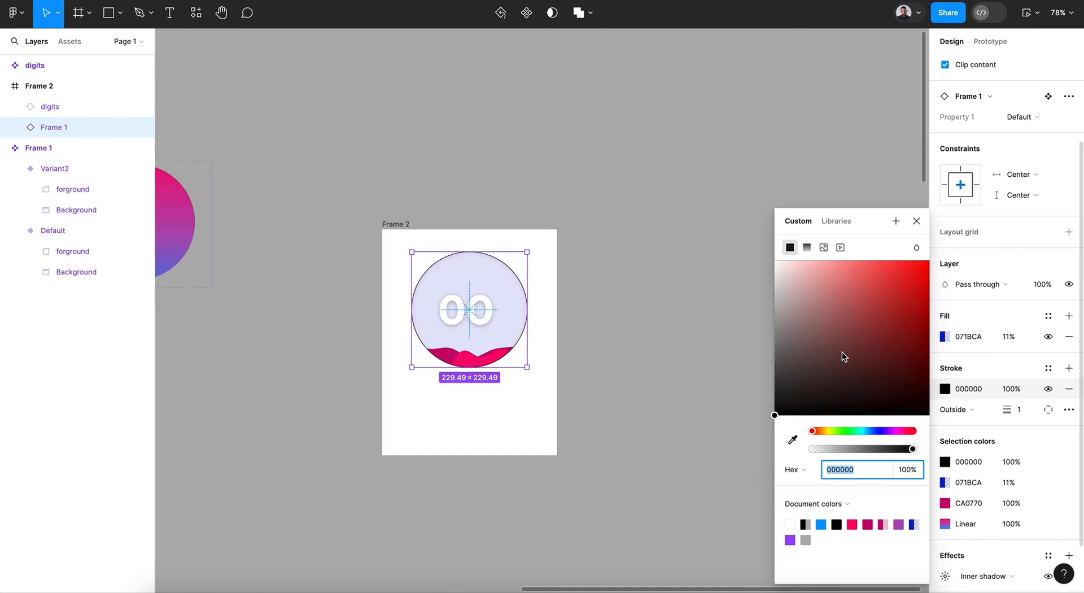
pyautogui.moveTo(842, 356); pyautogui.dragTo(760, 254)
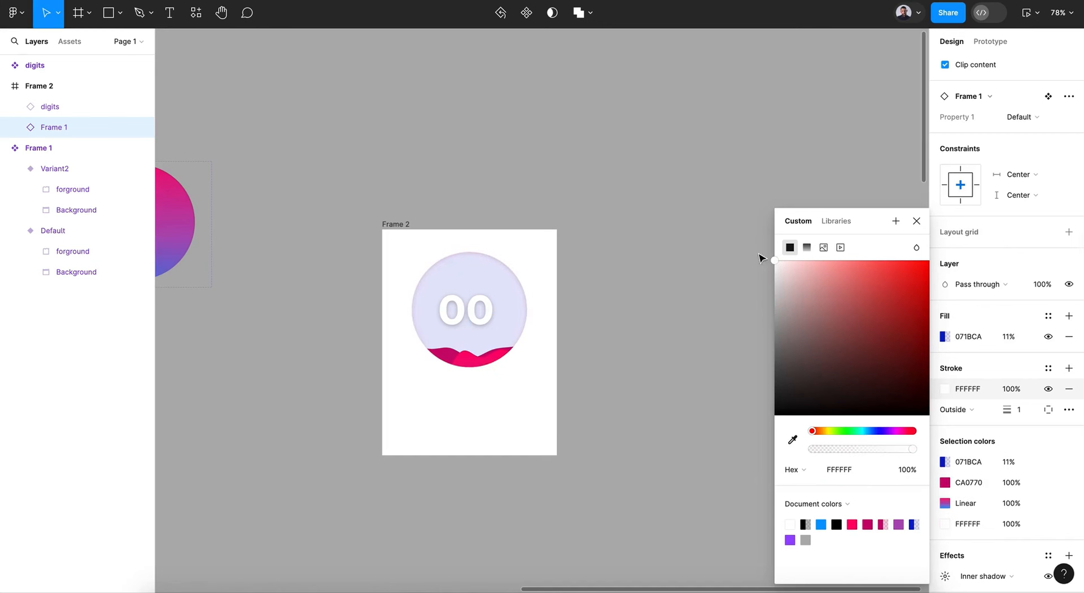
pyautogui.click(916, 221)
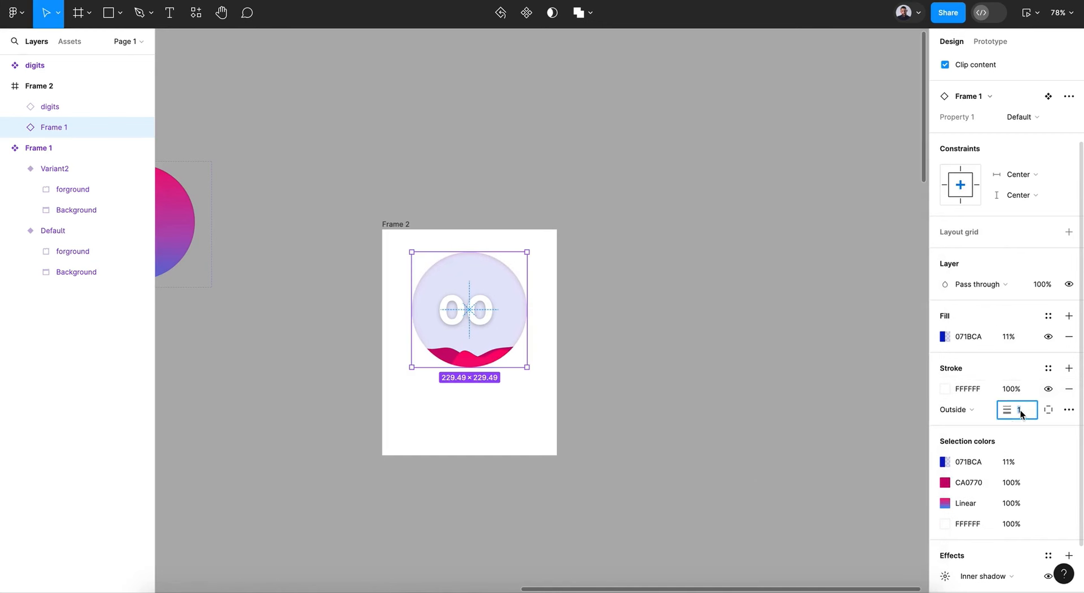
pyautogui.press('Return')
# Add a drop shadow to the liquid circle instance with blur 25 and pink colour FF006B at 19% opacity.
pyautogui.scroll(-2, 957, 503)
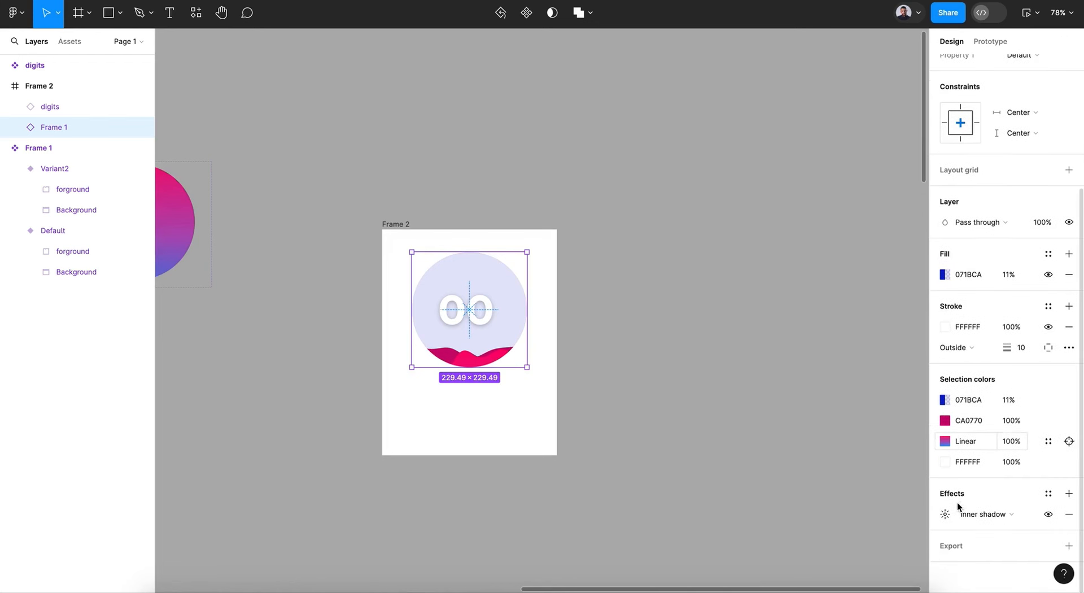
pyautogui.click(1068, 495)
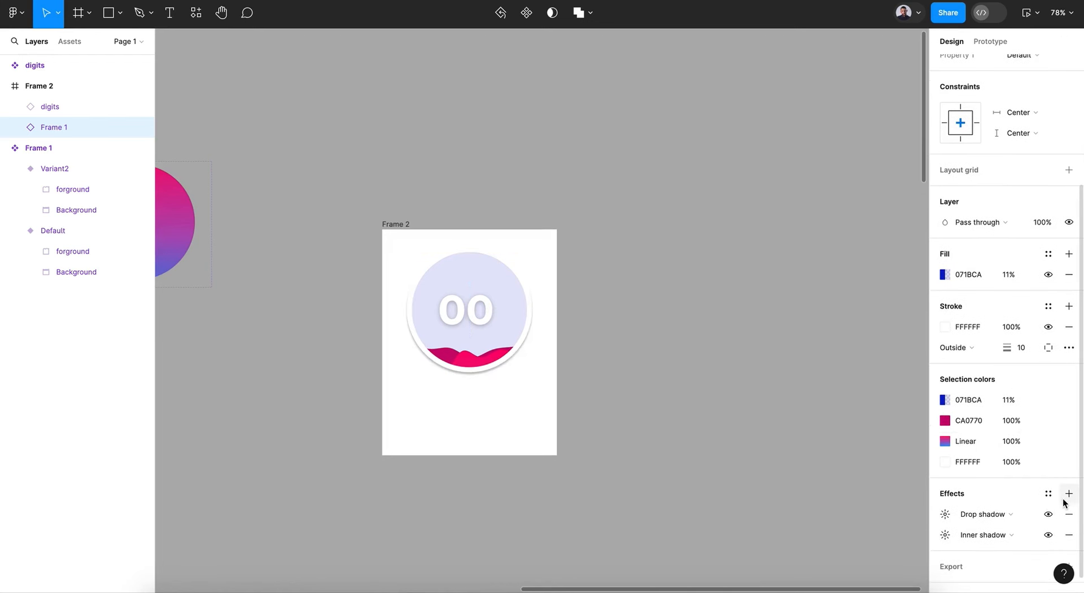
pyautogui.click(945, 514)
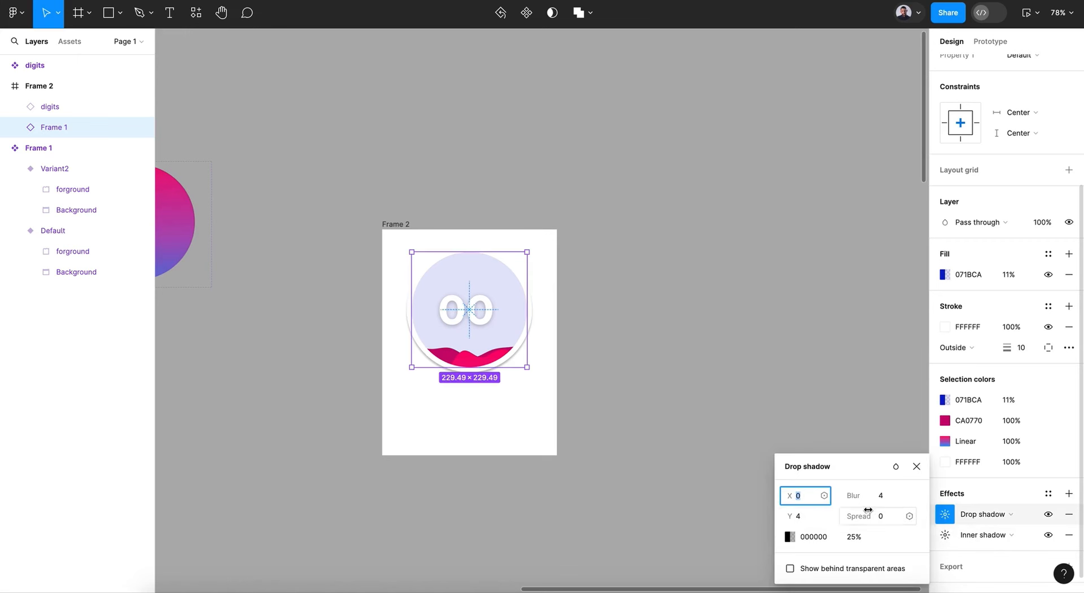
pyautogui.click(881, 498)
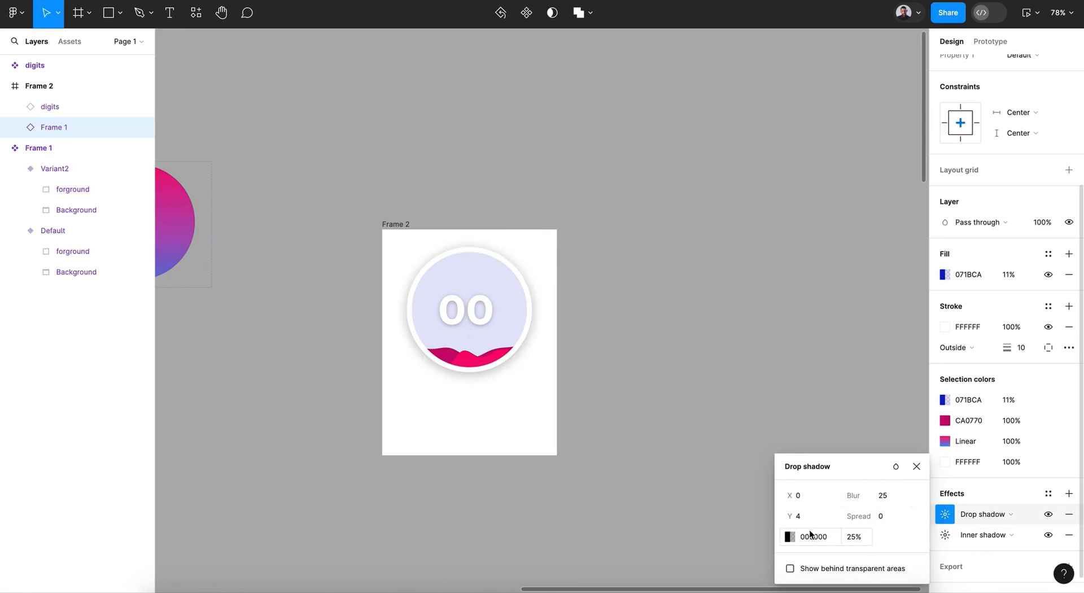
pyautogui.click(790, 536)
pyautogui.click(699, 523)
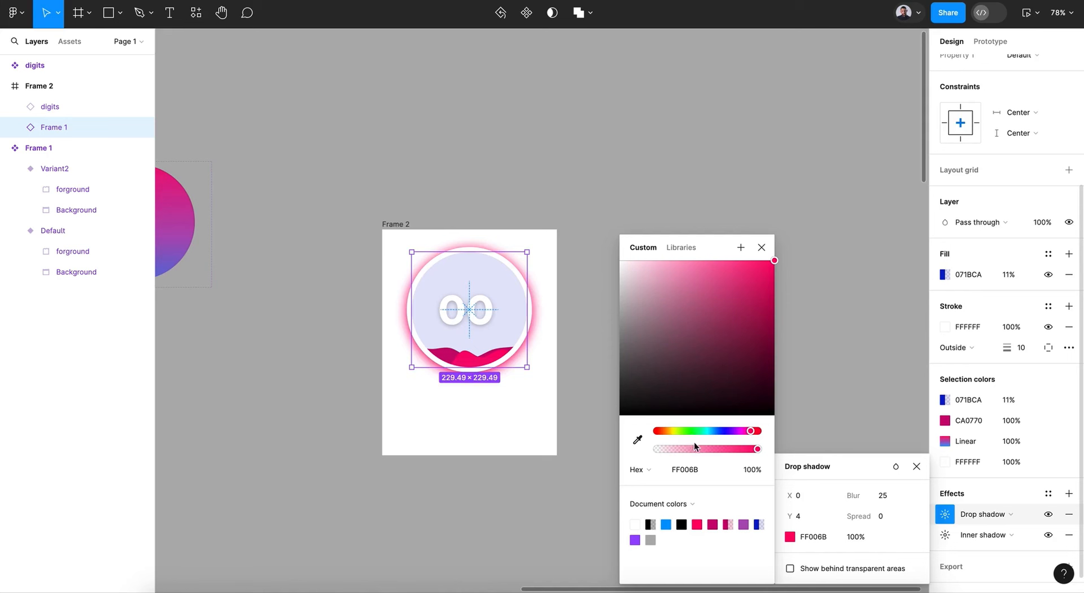
pyautogui.moveTo(694, 446); pyautogui.dragTo(679, 448)
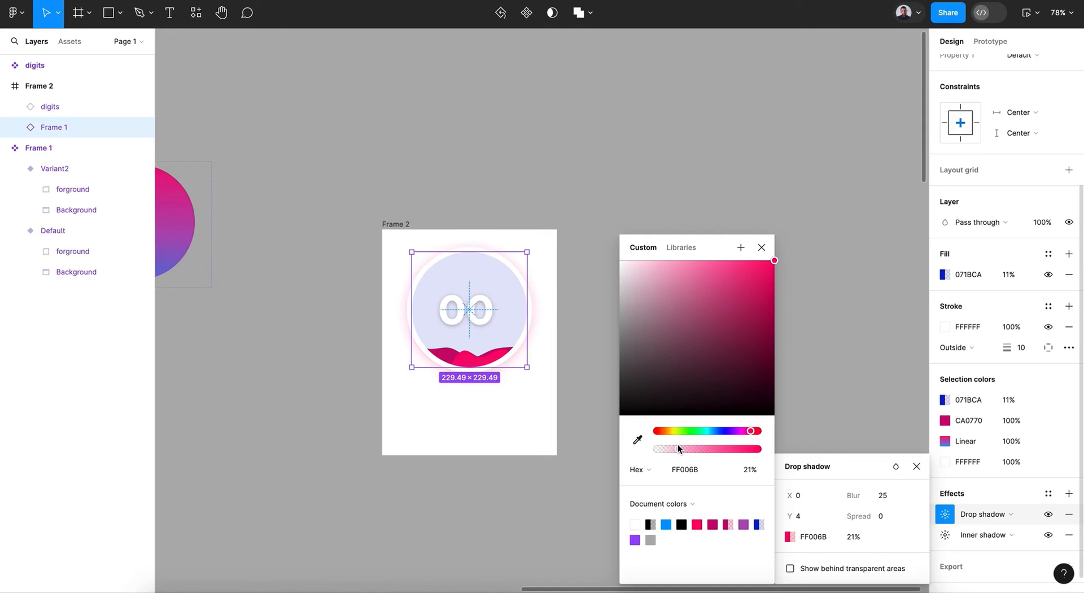
pyautogui.moveTo(678, 444); pyautogui.dragTo(676, 449)
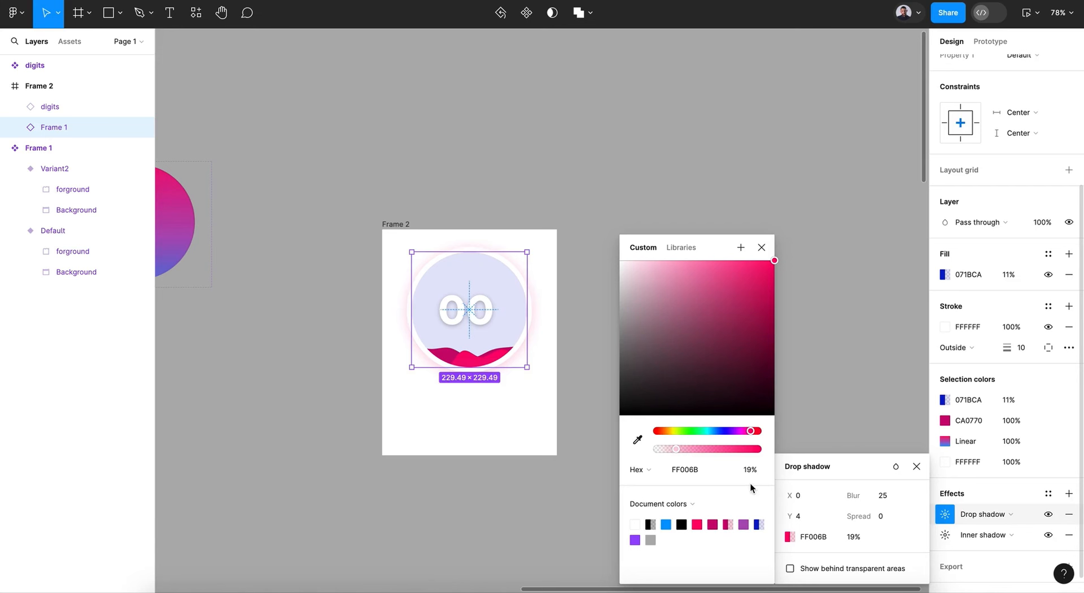
pyautogui.click(767, 248)
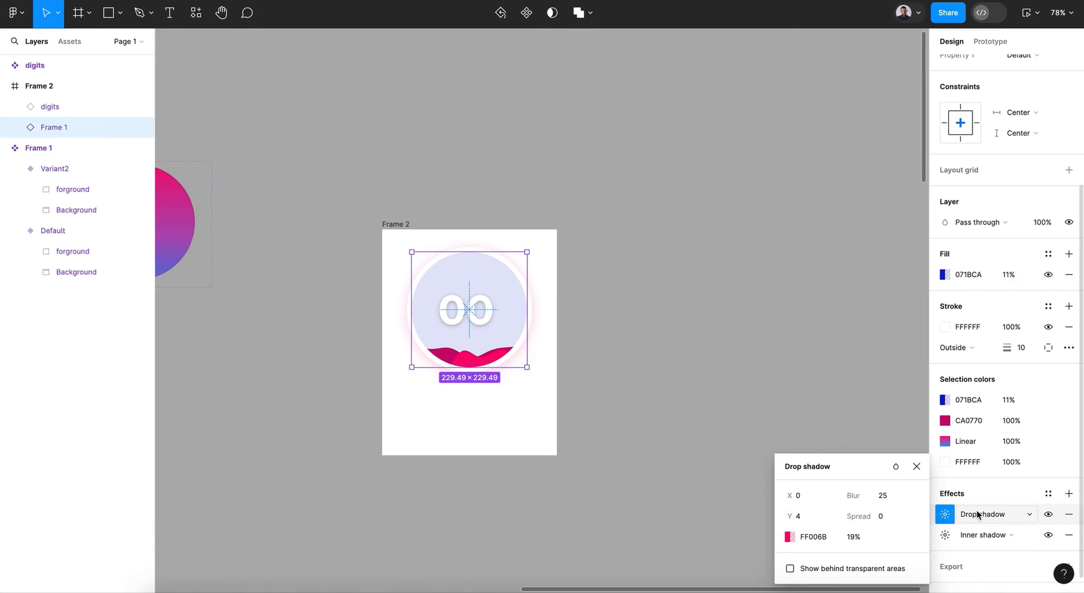
# Darken the liquid circle's drop shadow colour to 9C0242 and deselect the instance.
pyautogui.click(790, 537)
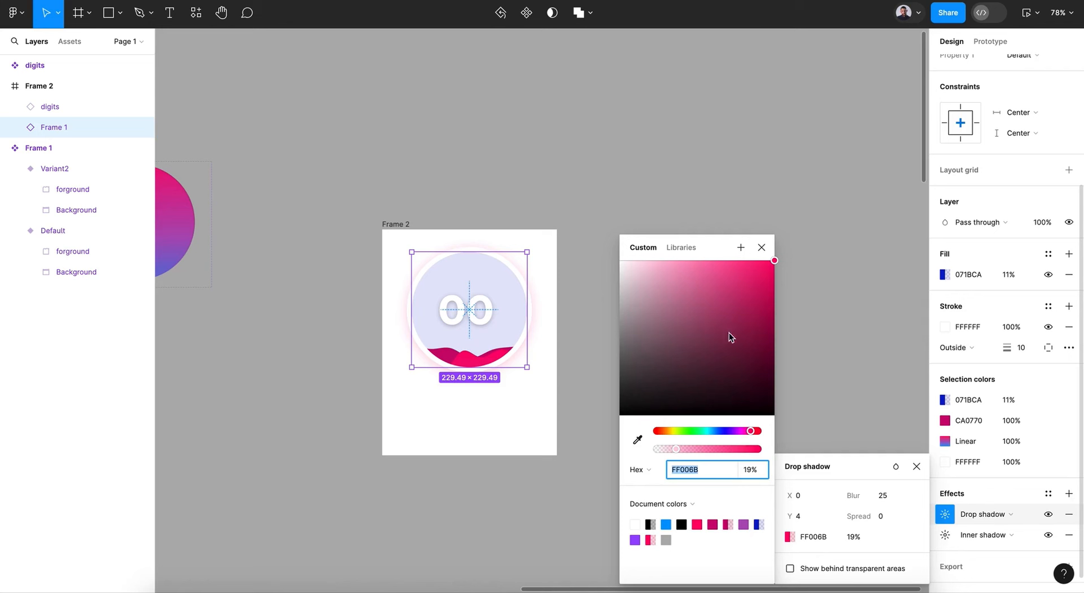
pyautogui.moveTo(763, 280); pyautogui.dragTo(774, 321)
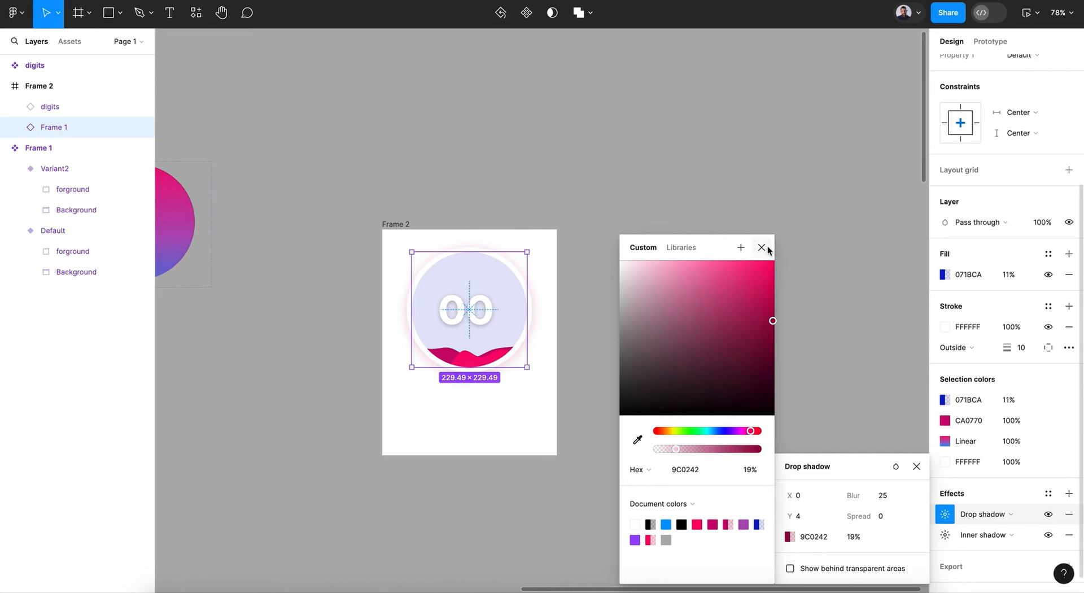
pyautogui.click(767, 248)
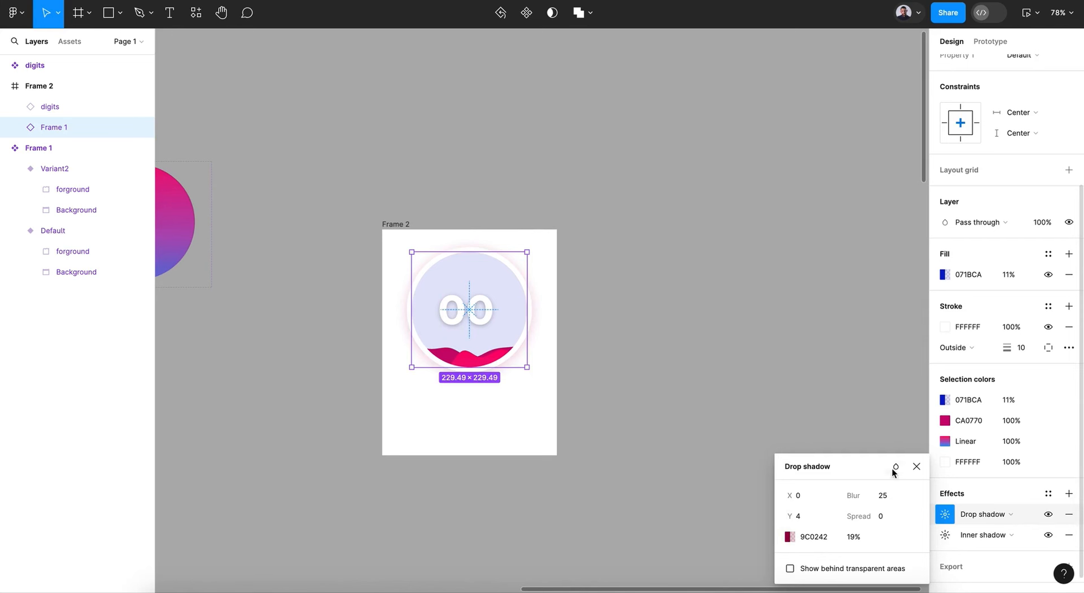
pyautogui.click(916, 467)
pyautogui.click(710, 400)
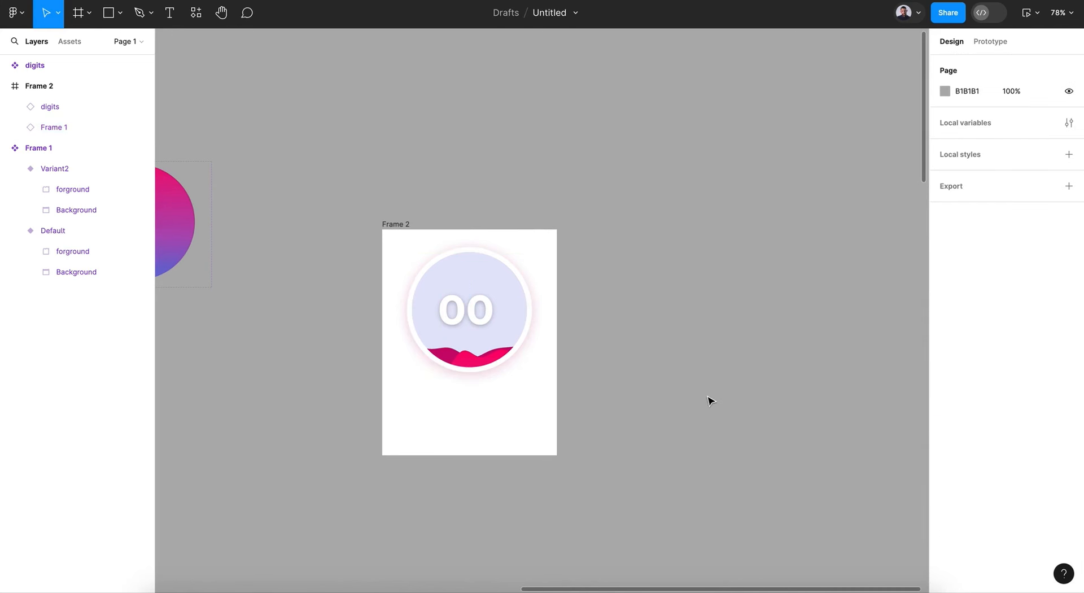
# Add the text "Loading..." below the liquid circle in Frame 2.
pyautogui.click(170, 12)
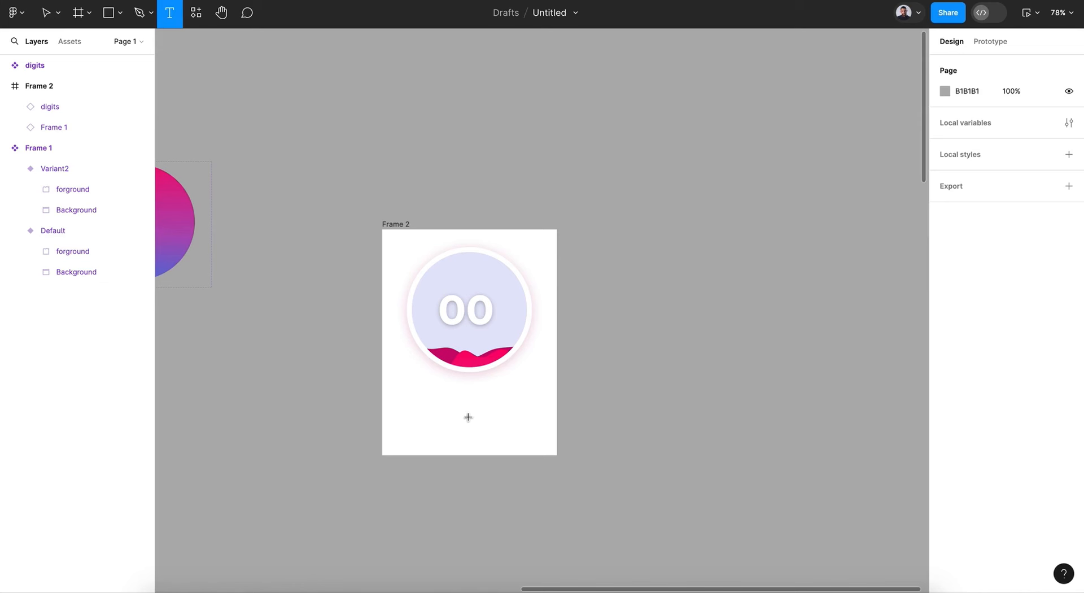
pyautogui.click(469, 416)
pyautogui.write('Lo')
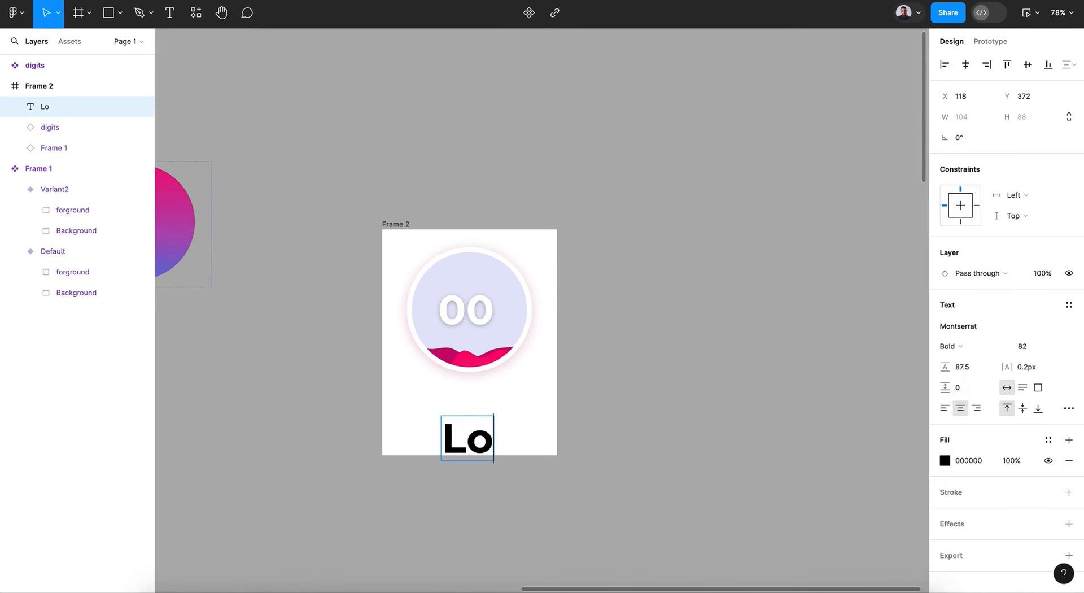
pyautogui.write('ading')
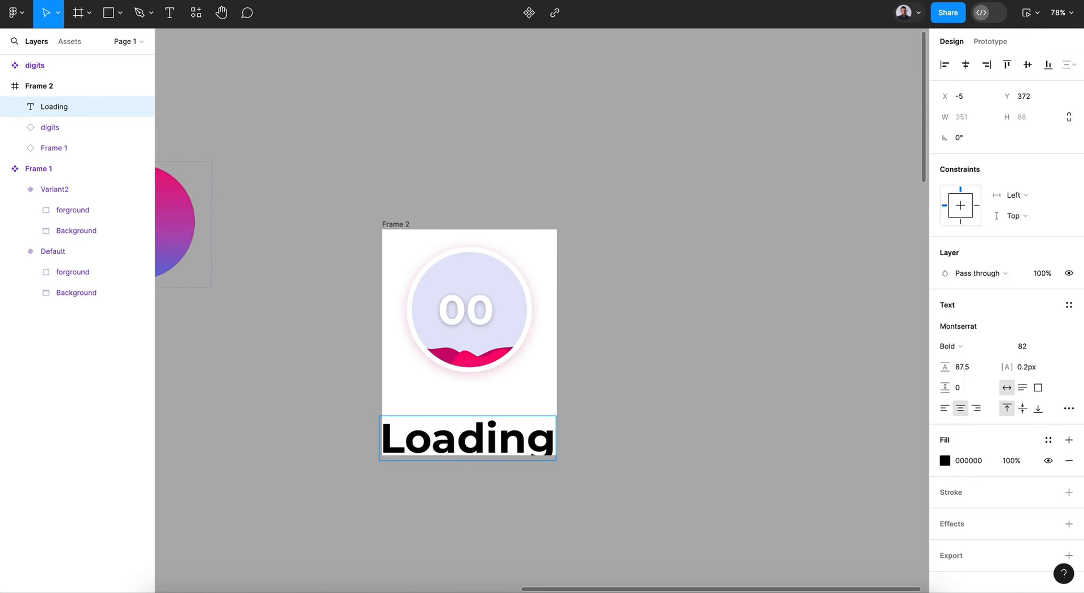
pyautogui.write('>>>')
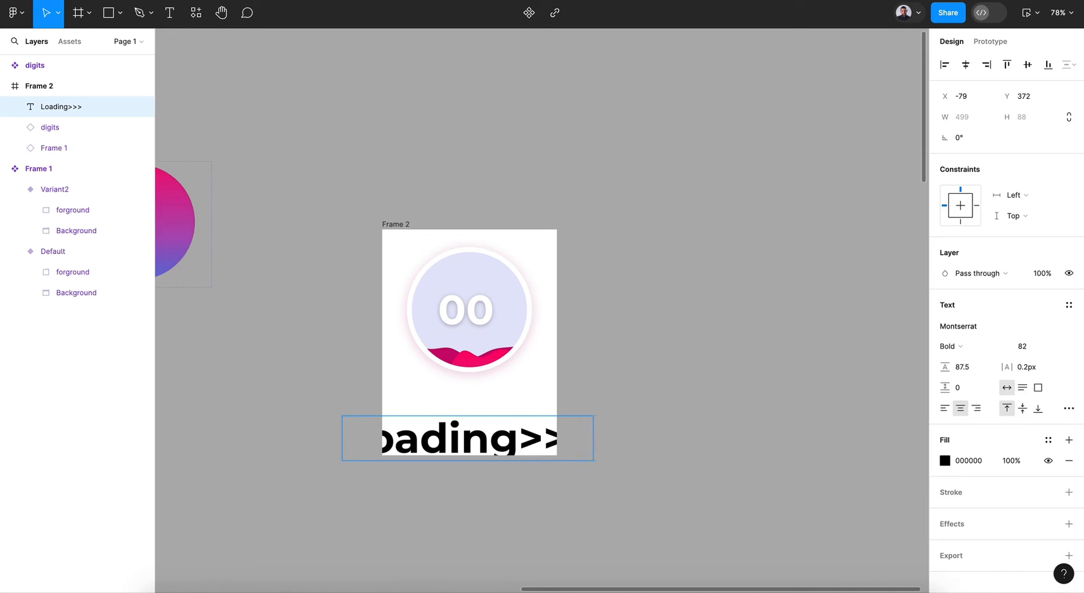
pyautogui.press('BackSpace')
pyautogui.press('BackSpace')
pyautogui.write('...')
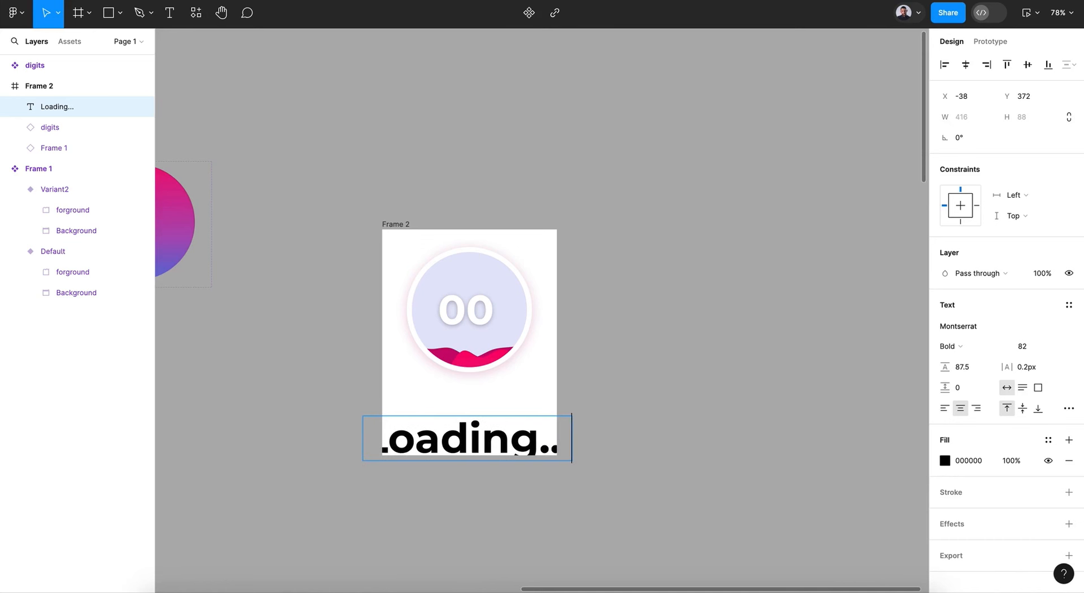
pyautogui.press('Escape')
# Set the "Loading..." text to size 25 in Regular weight and centre it horizontally in Frame 2.
pyautogui.click(1043, 346)
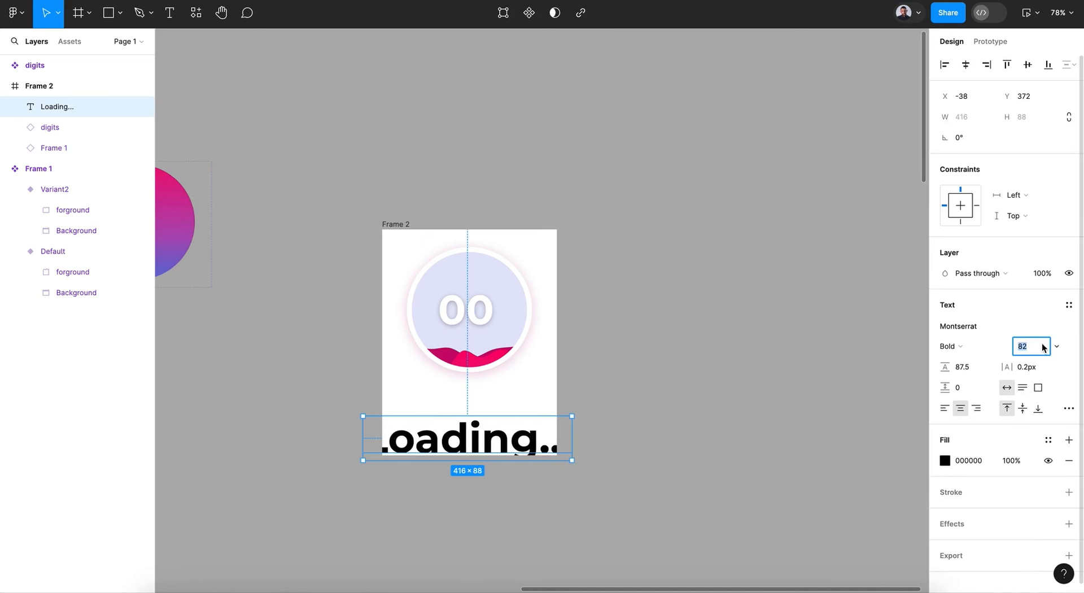
pyautogui.write('25')
pyautogui.press('Return')
pyautogui.click(964, 68)
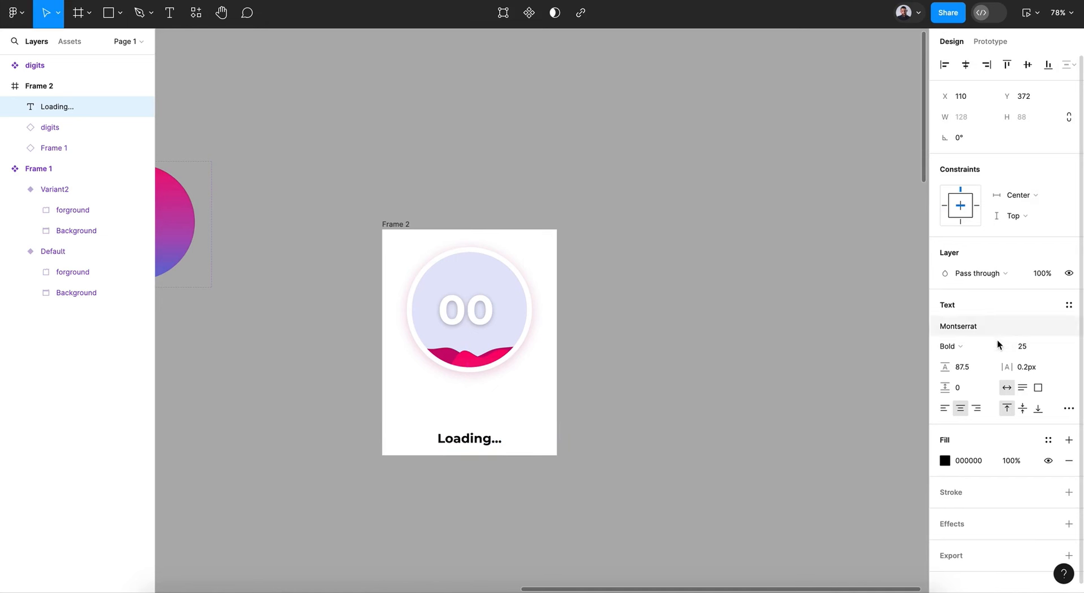
pyautogui.click(960, 345)
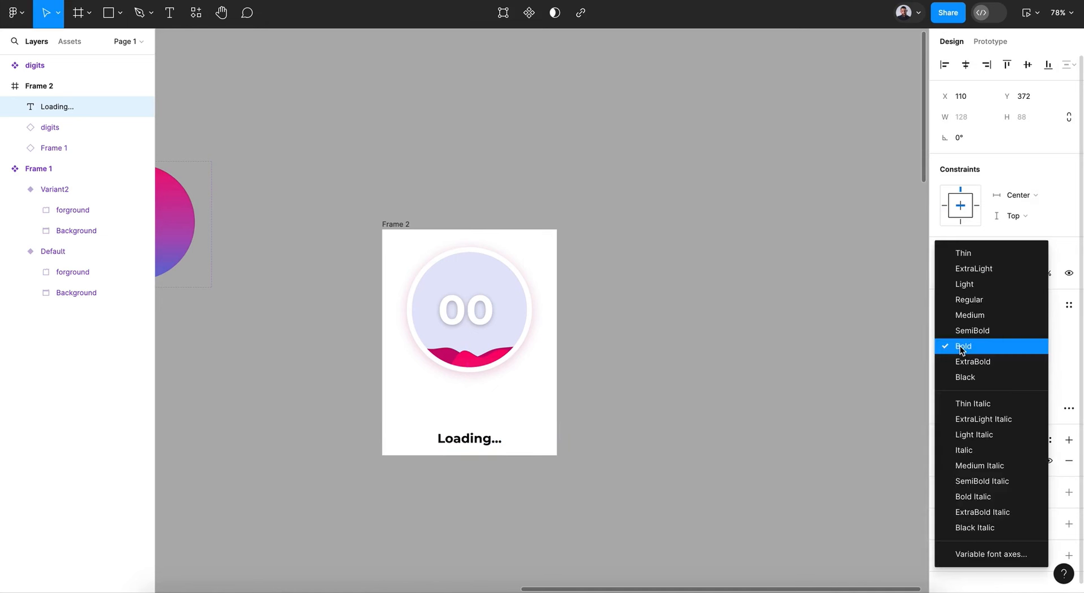
pyautogui.click(967, 299)
# Move the "Loading..." text up to Y 327 beneath the circle and colour it grey 979797.
pyautogui.moveTo(487, 439); pyautogui.dragTo(486, 418)
pyautogui.click(945, 460)
pyautogui.moveTo(818, 349); pyautogui.dragTo(738, 325)
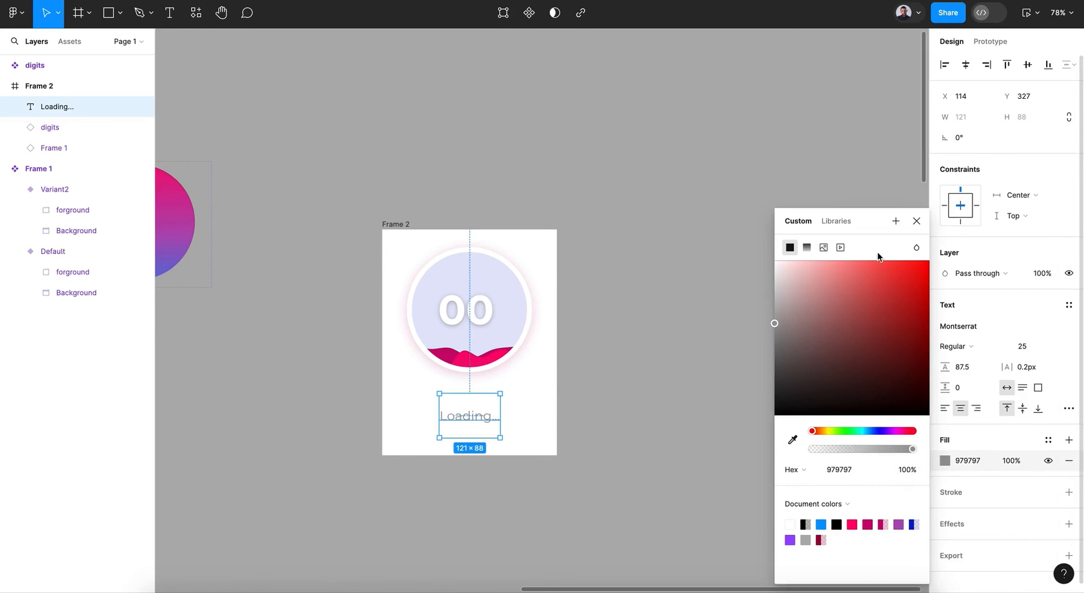
# Close the colour settings of the "Loading..." text and duplicate Frame 2 beside the original.
pyautogui.click(916, 222)
pyautogui.click(661, 303)
pyautogui.hscroll(1, 662, 305)
pyautogui.scroll(-1, 662, 305)
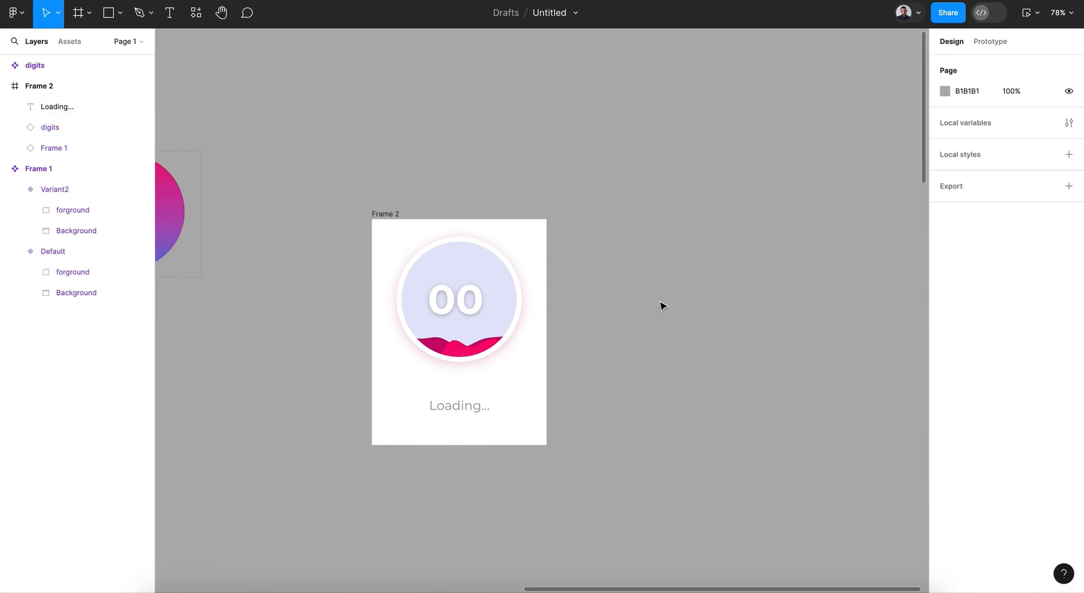
pyautogui.click(353, 190)
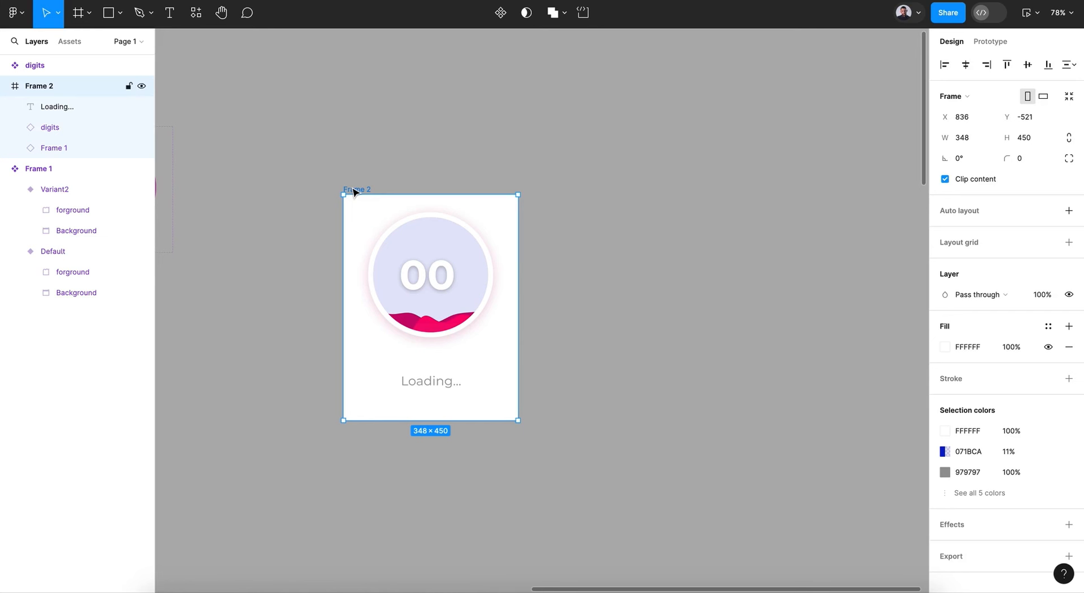
pyautogui.hotkey('ctrl', 'd')
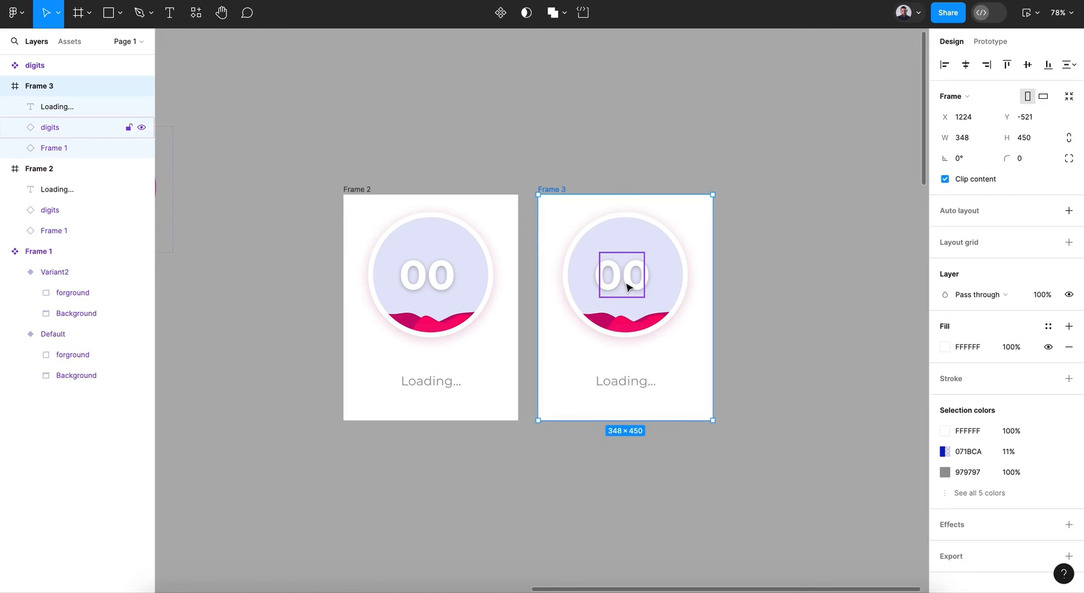
pyautogui.hscroll(3, 769, 298)
pyautogui.scroll(-1, 769, 299)
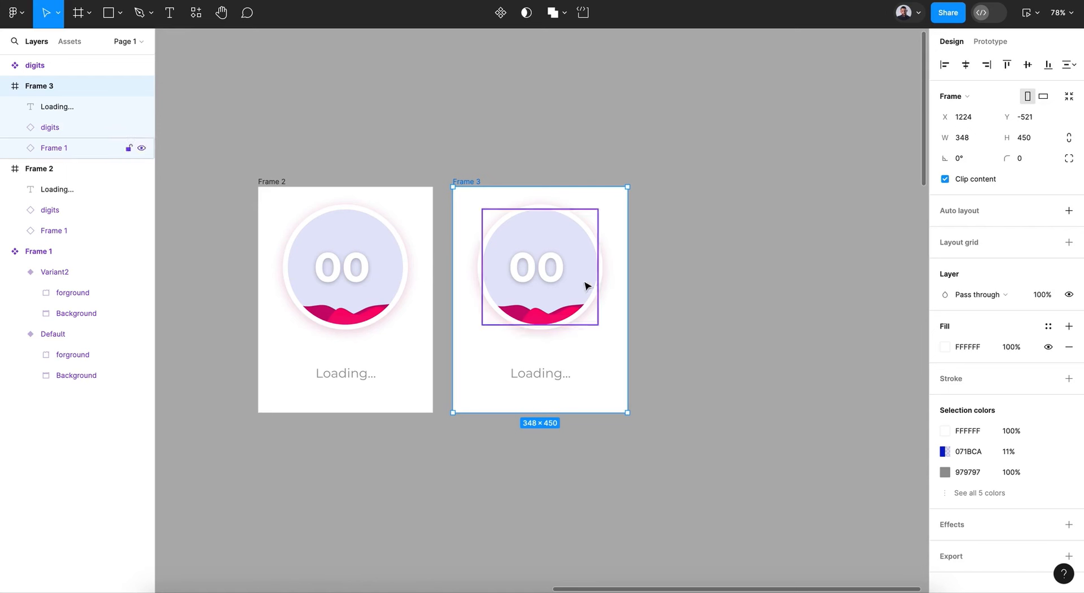
pyautogui.click(545, 275)
pyautogui.click(188, 20)
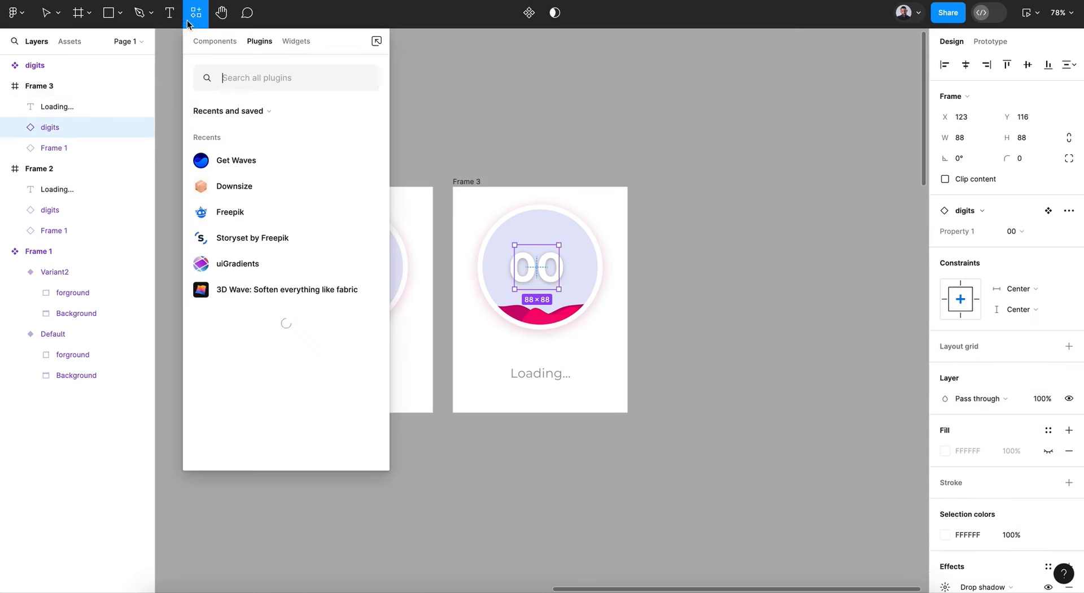
pyautogui.click(636, 109)
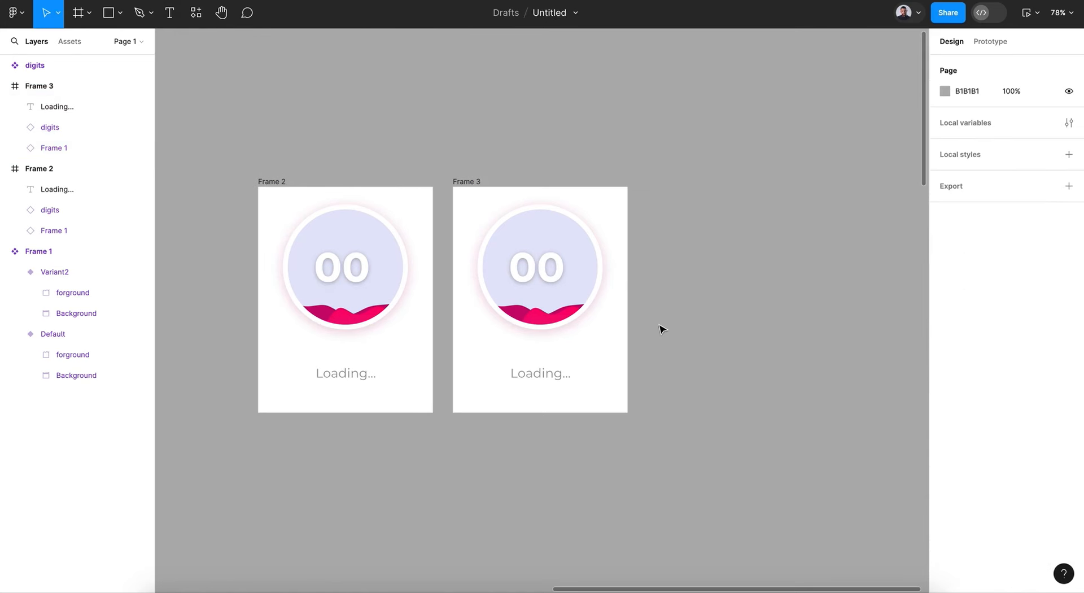
pyautogui.hscroll(-10, 662, 329)
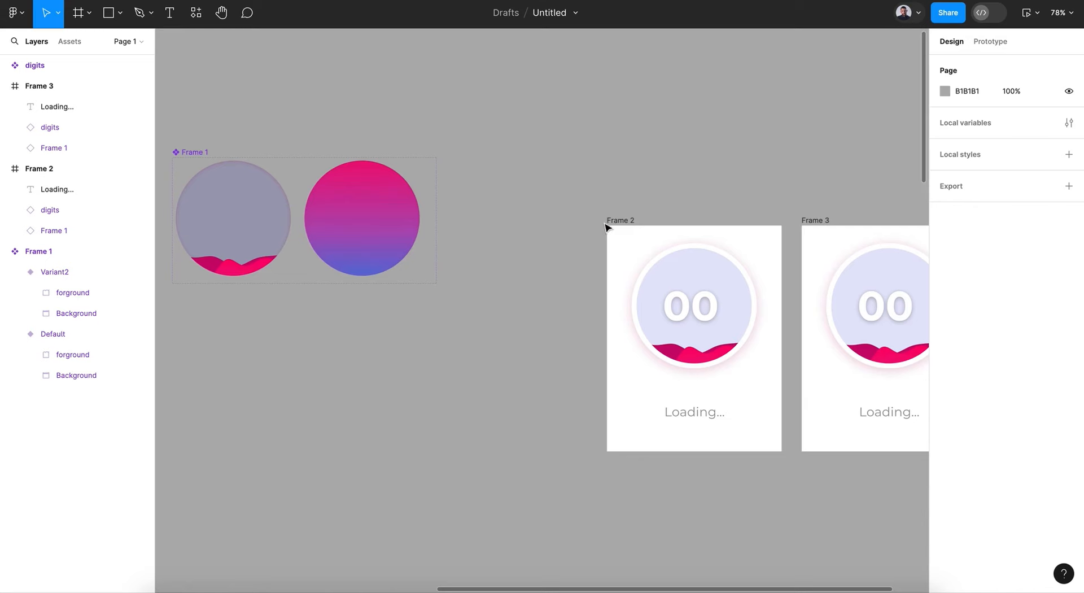
pyautogui.hscroll(7, 612, 271)
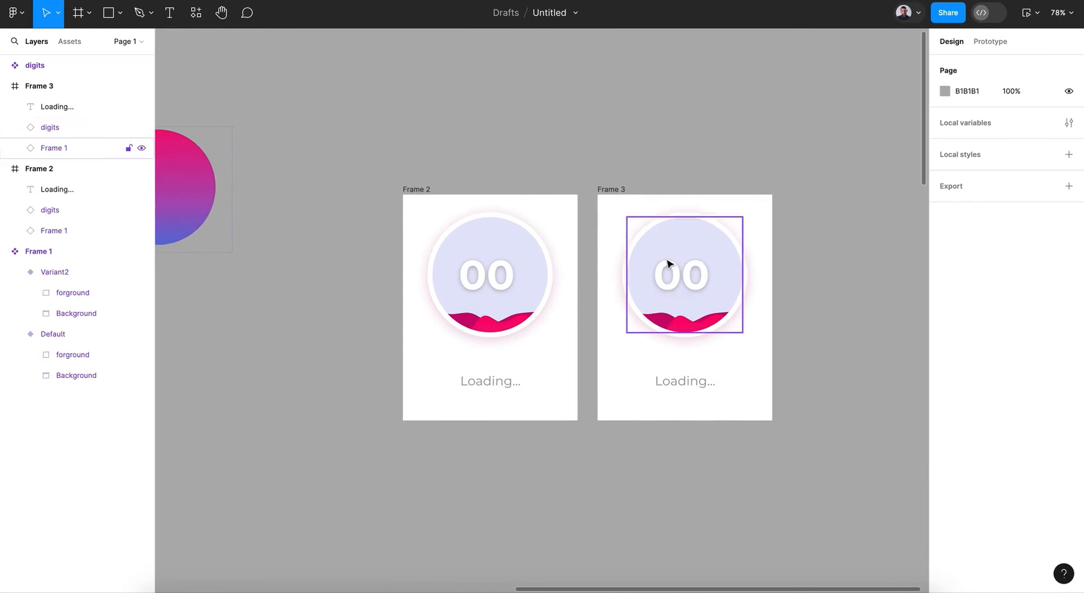
pyautogui.hscroll(4, 671, 268)
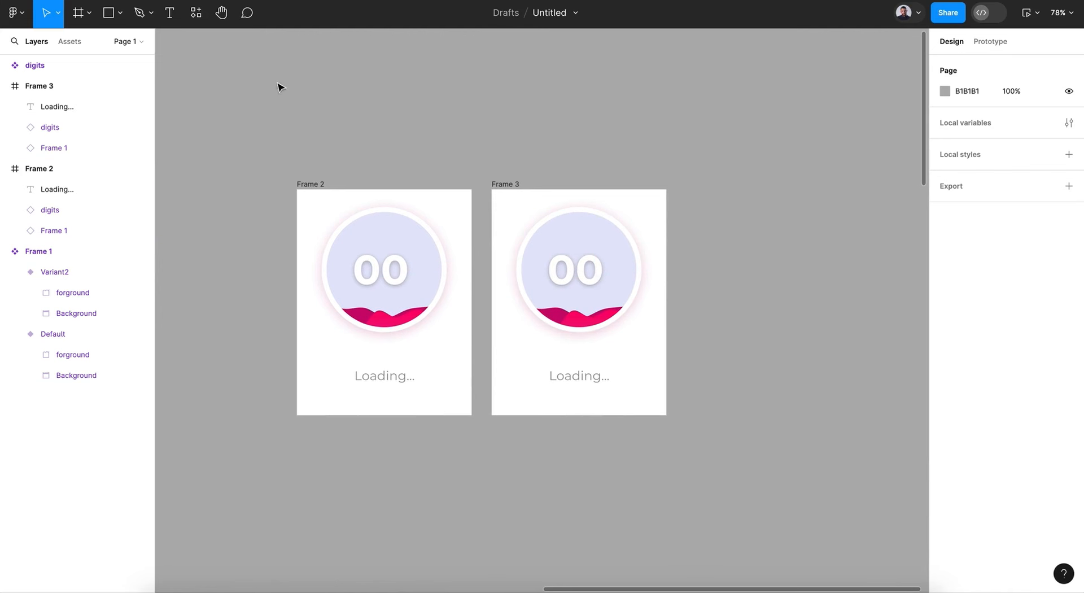
# Find the Iconify plugin and run it.
pyautogui.click(597, 273)
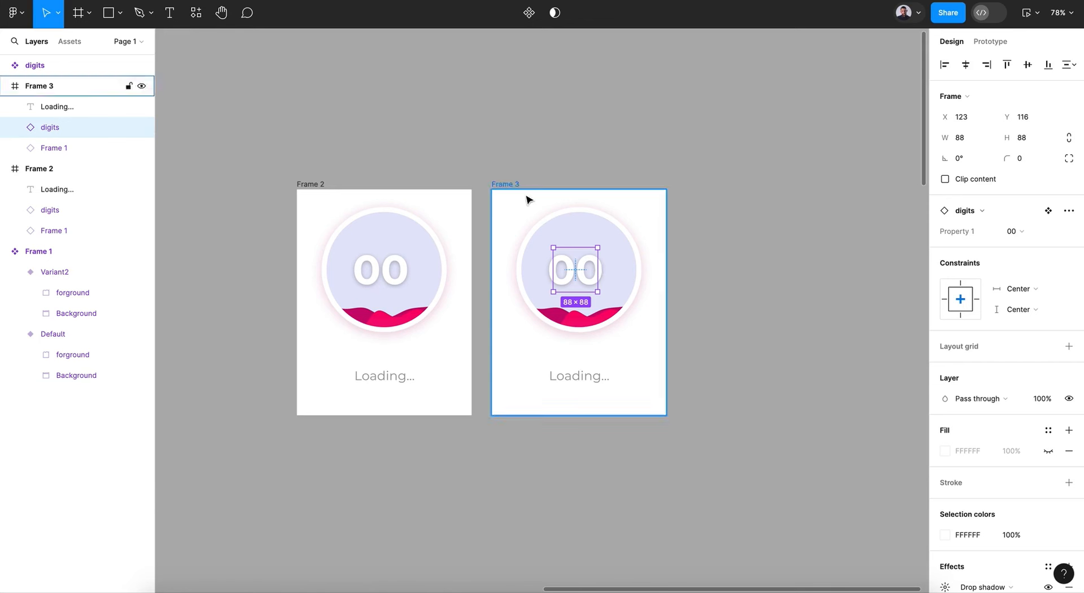
pyautogui.click(195, 14)
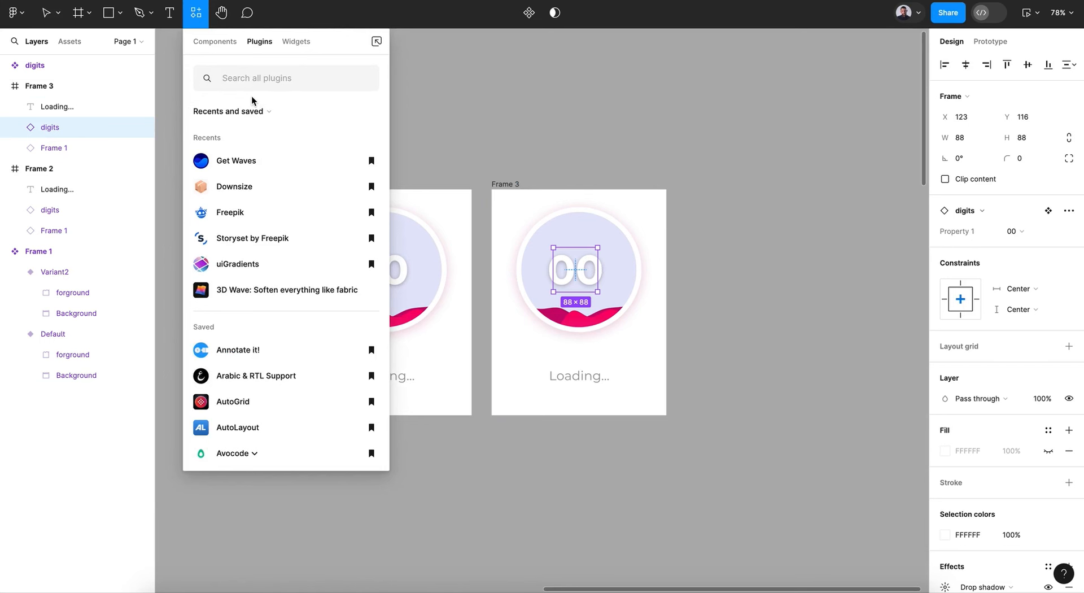
pyautogui.write('iconify')
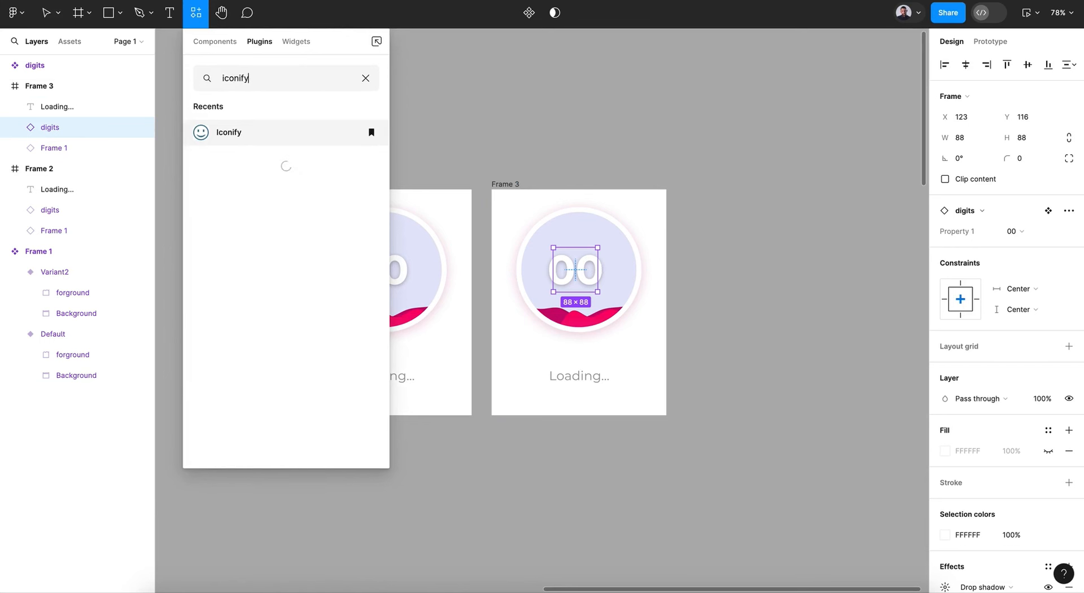
pyautogui.click(263, 139)
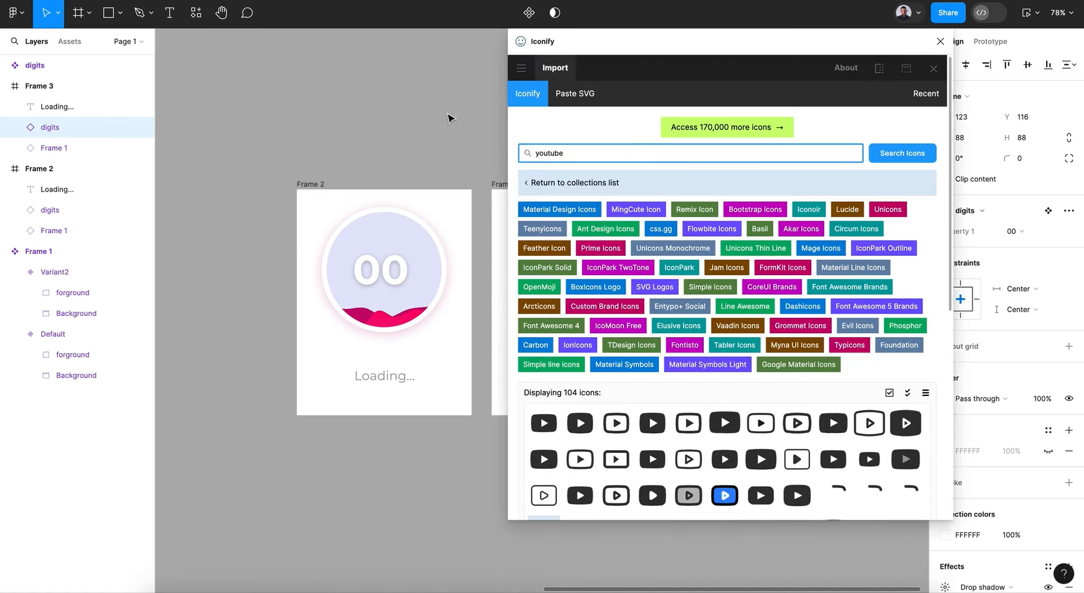
# Search Iconify for "heart", place the solid mdi:heart icon on the canvas above Frame 2, and close the plugin.
pyautogui.click(450, 116)
pyautogui.doubleClick(570, 152)
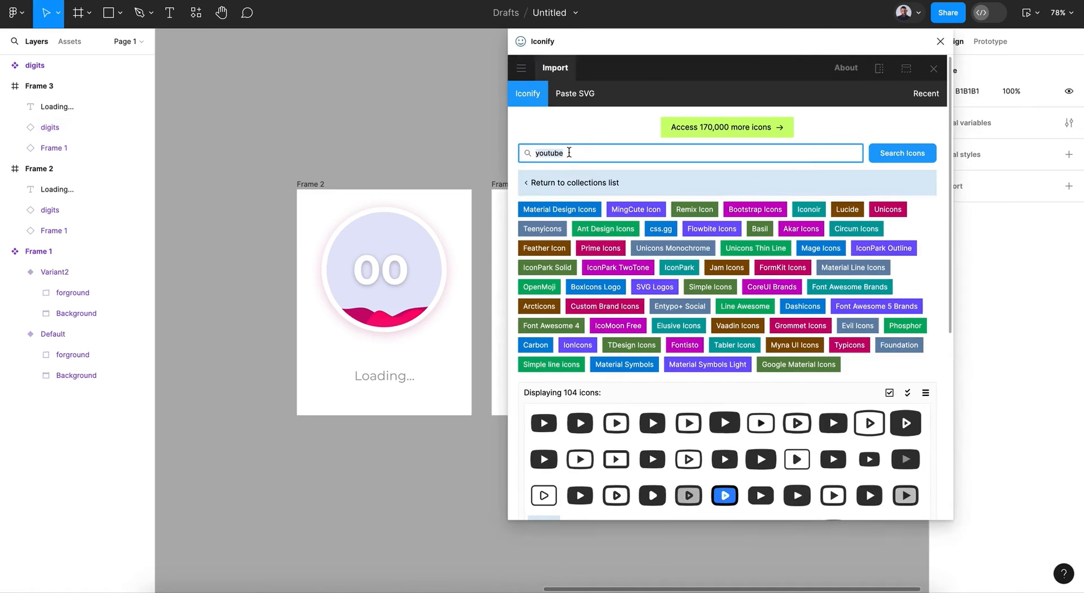
pyautogui.click(560, 184)
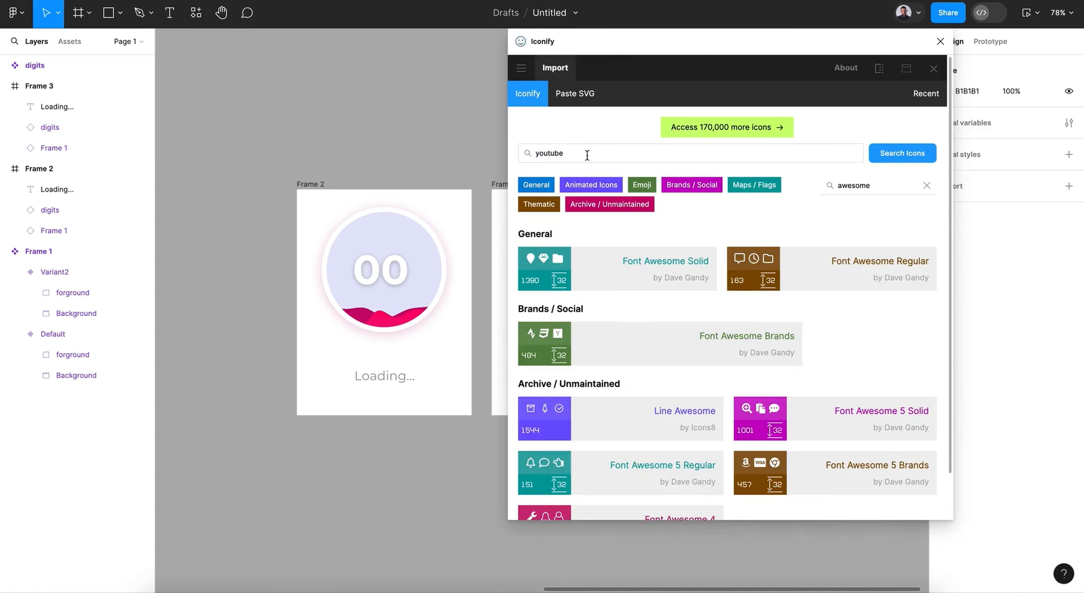
pyautogui.press('BackSpace')
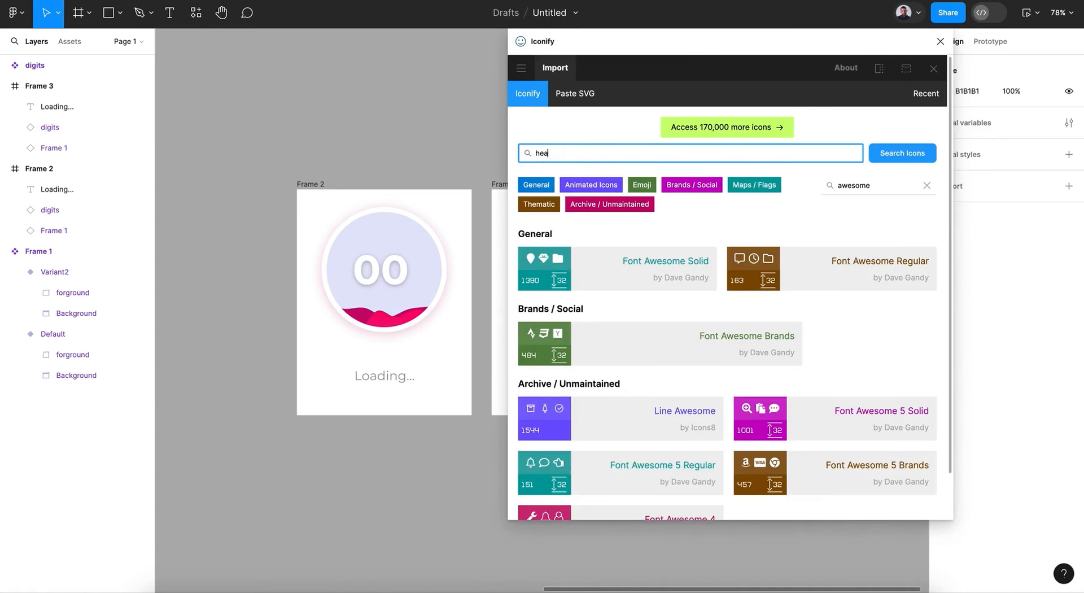
pyautogui.press('Return')
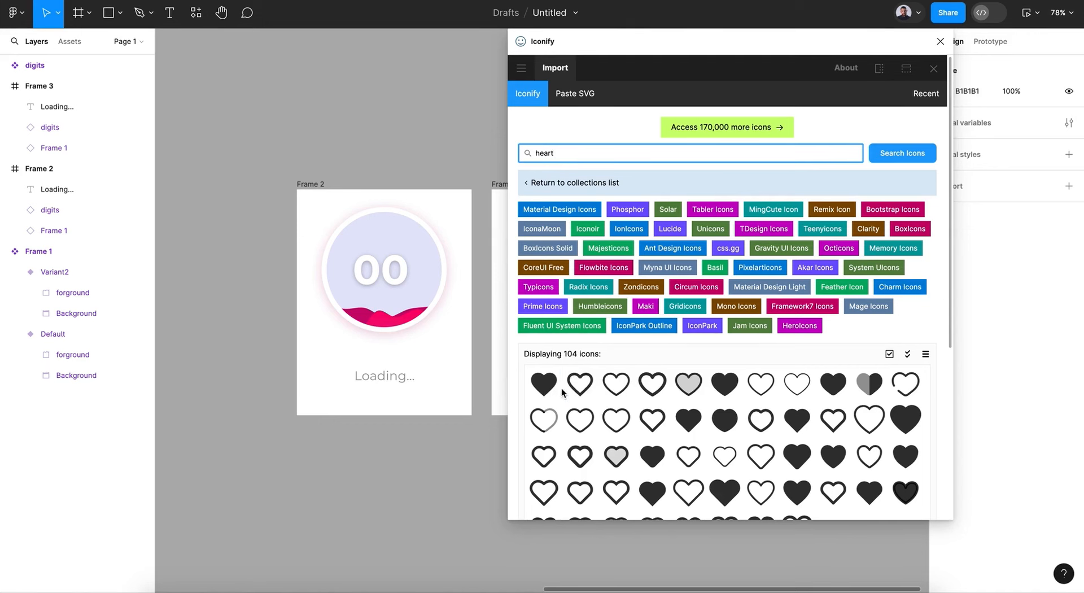
pyautogui.moveTo(543, 383); pyautogui.dragTo(430, 98)
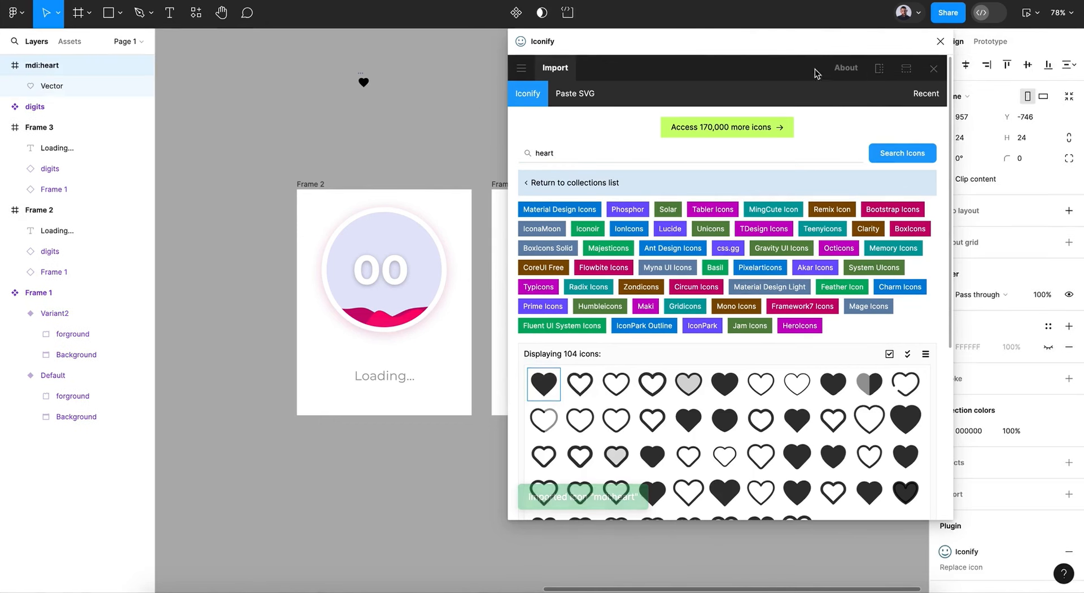
pyautogui.click(940, 41)
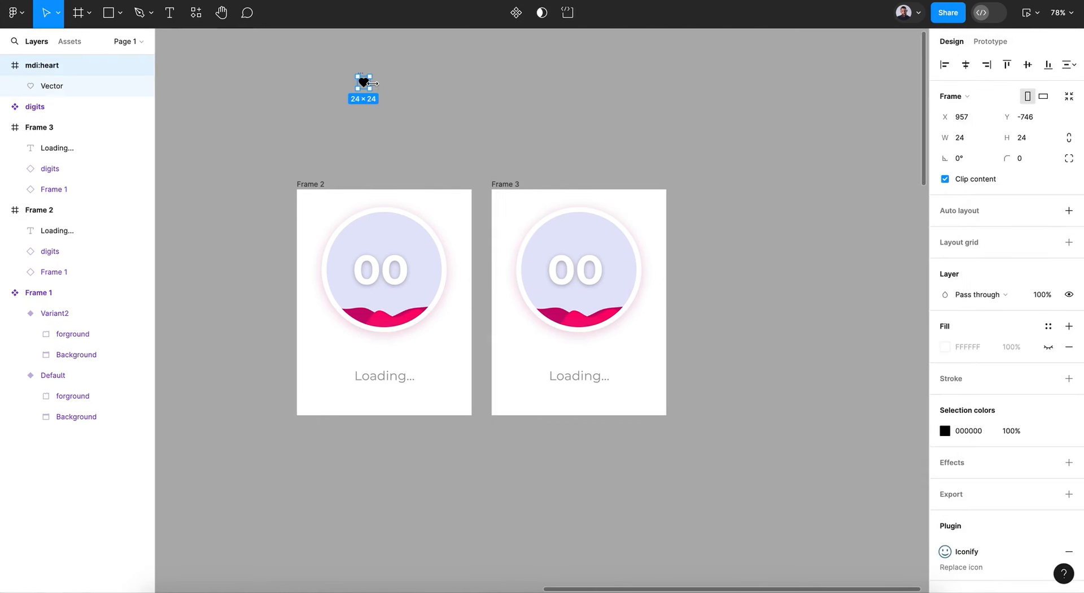
# Enlarge the heart to 105 × 105, place it over Frame 2's upper edge and colour it green 13AD63.
pyautogui.moveTo(369, 87); pyautogui.dragTo(382, 201)
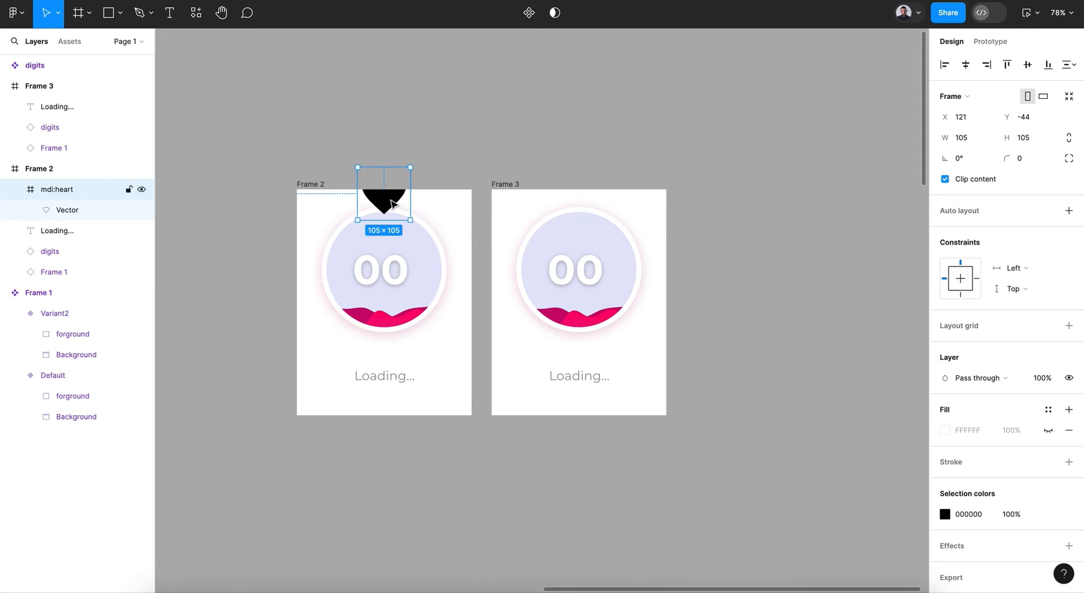
pyautogui.scroll(-3, 942, 404)
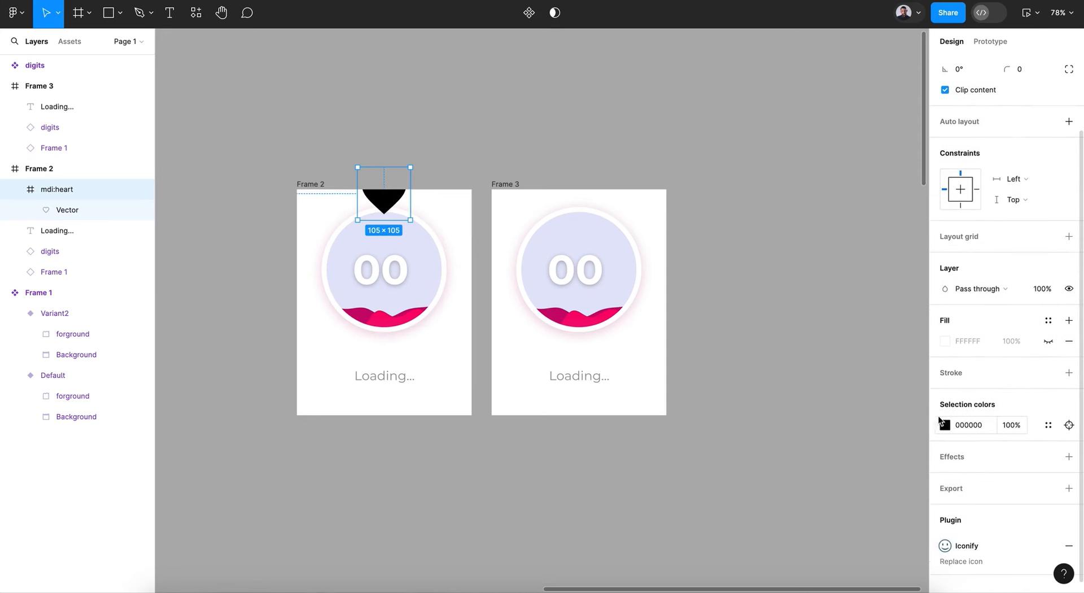
pyautogui.click(945, 425)
pyautogui.moveTo(835, 431); pyautogui.dragTo(854, 434)
pyautogui.moveTo(926, 337); pyautogui.dragTo(913, 311)
pyautogui.click(917, 221)
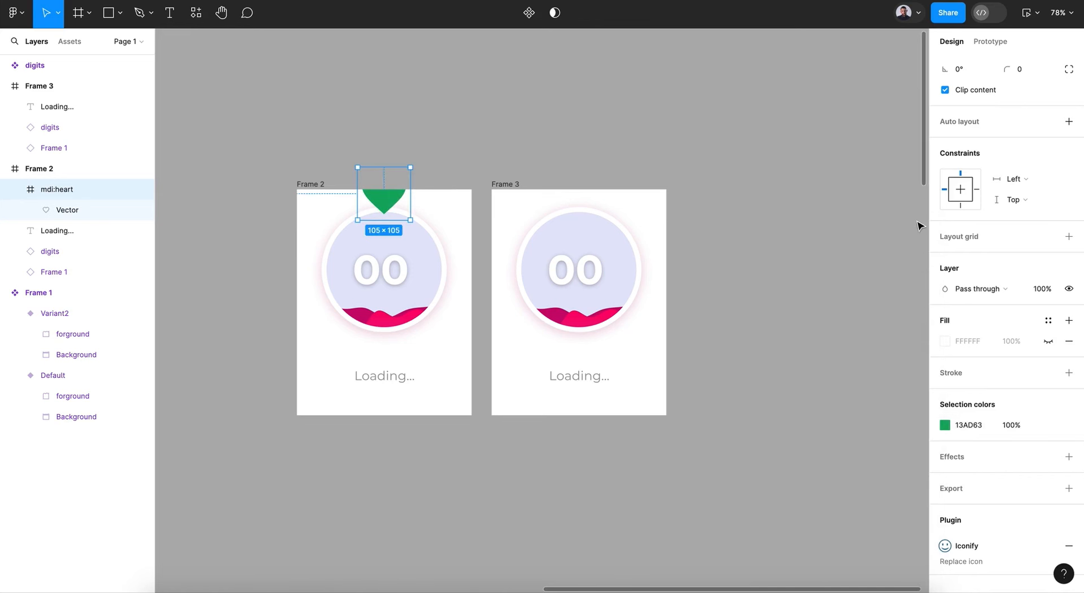
# Move the heart up to Y -134 so it sits entirely outside Frame 2's upper edge.
pyautogui.hotkey('shift', 'Up')
pyautogui.hotkey('shift', 'Up')
pyautogui.hotkey('shift', 'Up')
pyautogui.hotkey('shift', 'Up')
pyautogui.hotkey('shift', 'Up')
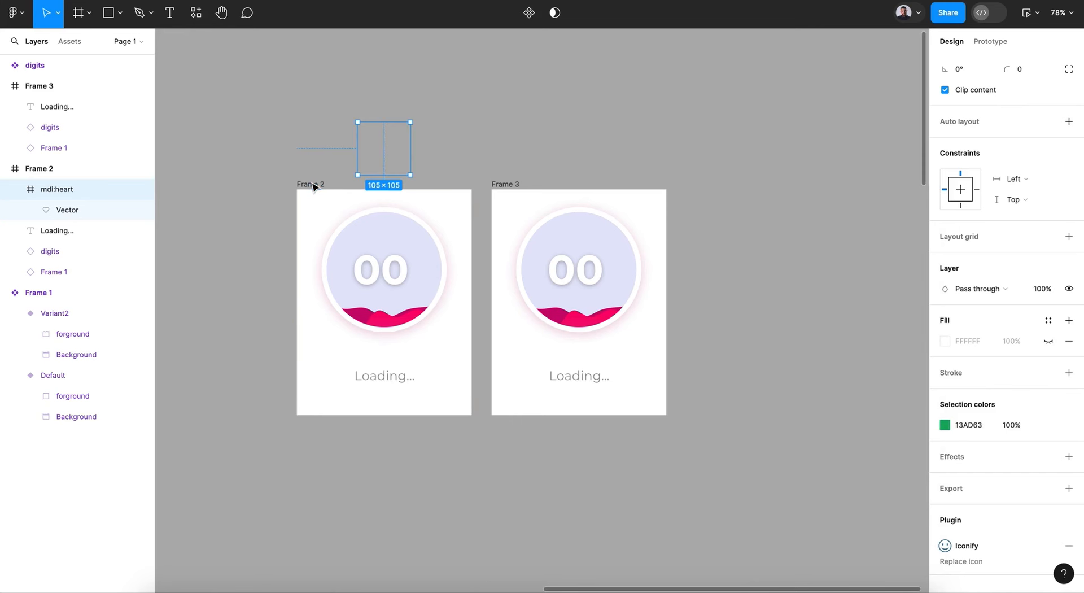
# Paste a copy of the heart into Frame 3, centre it horizontally and place it over the circle at Y 99.
pyautogui.click(500, 185)
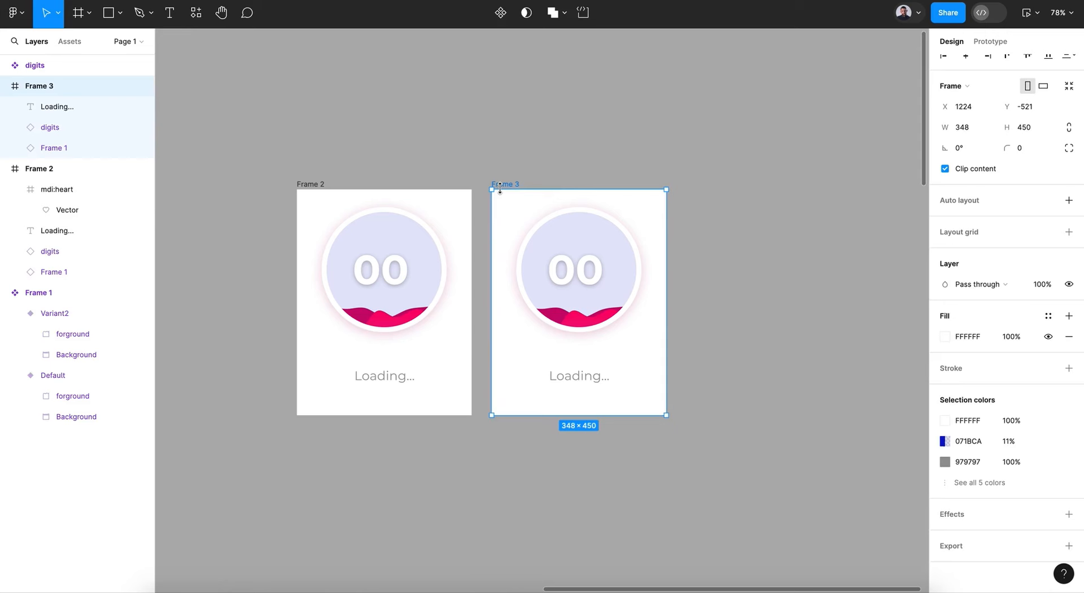
pyautogui.hotkey('ctrl', 'v')
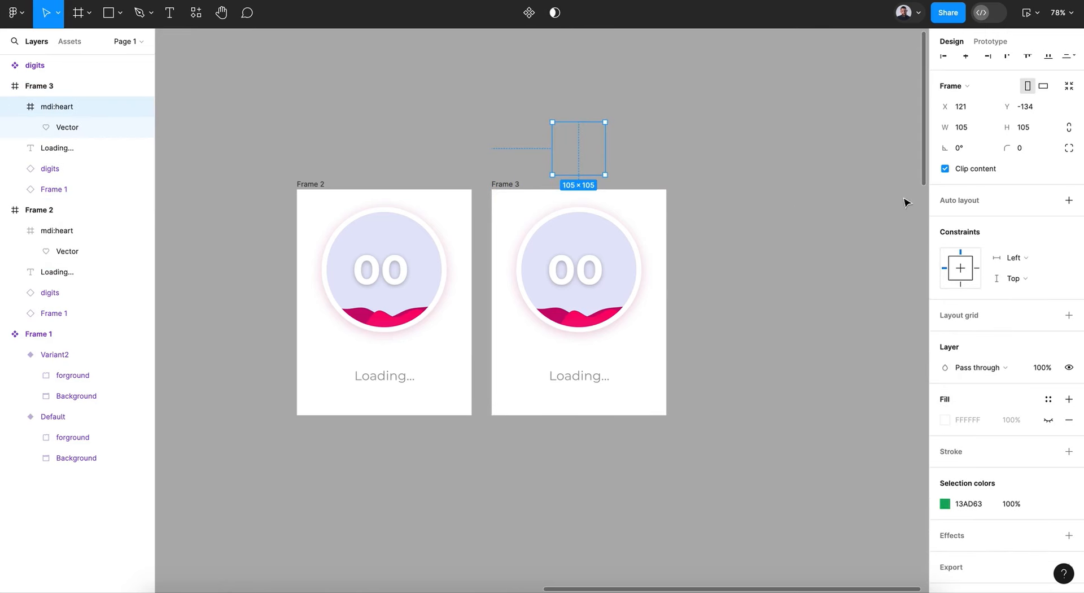
pyautogui.scroll(1, 967, 63)
pyautogui.click(966, 64)
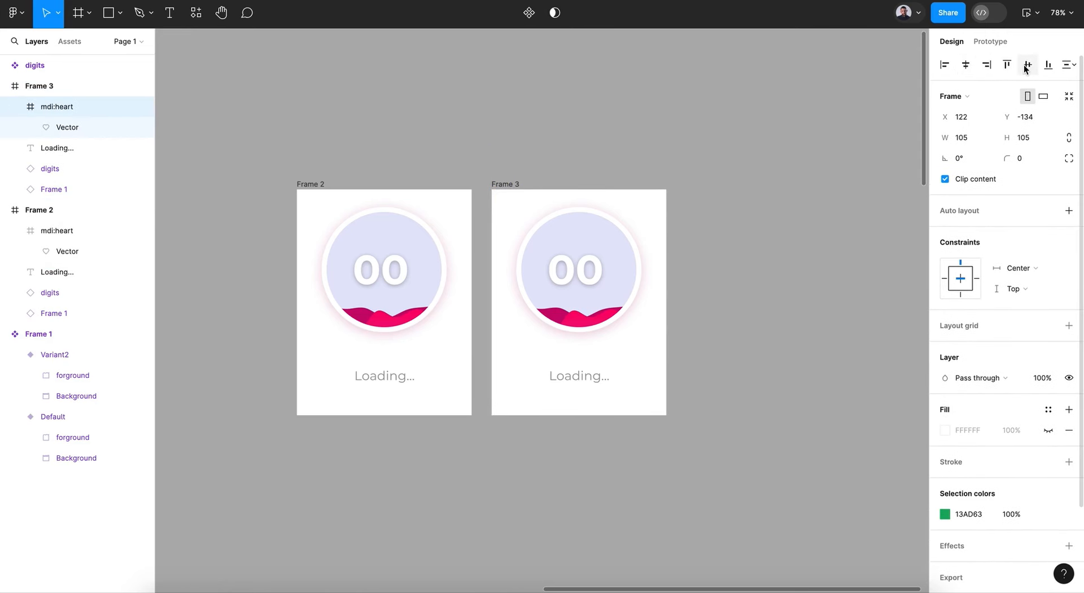
pyautogui.click(1028, 64)
pyautogui.moveTo(600, 300); pyautogui.dragTo(610, 275)
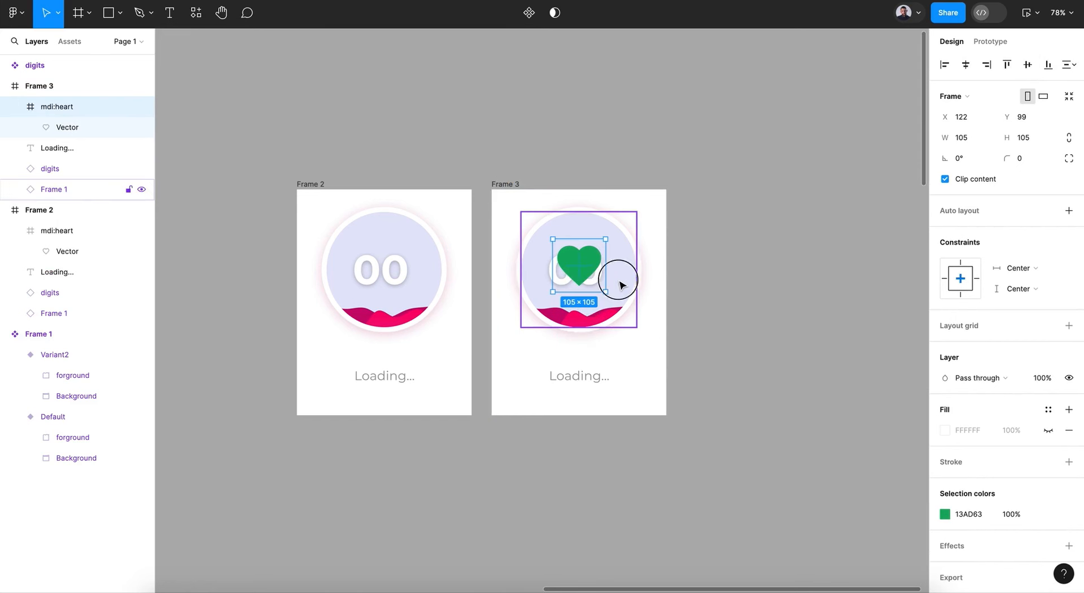
# Switch the liquid circle instance in Frame 3 to Variant2.
pyautogui.click(621, 283)
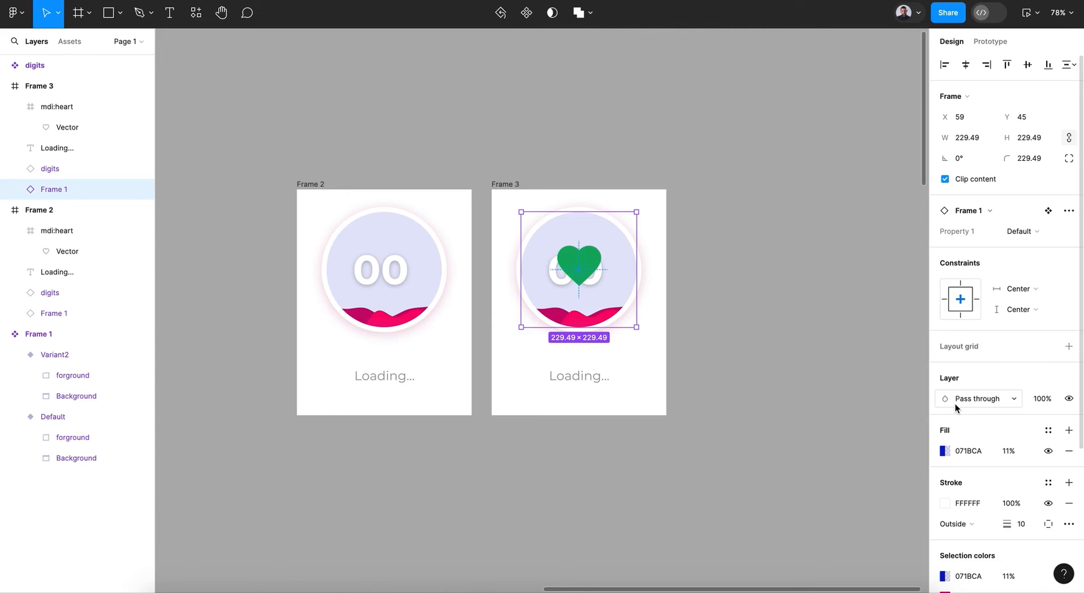
pyautogui.scroll(-2, 956, 412)
pyautogui.click(1027, 211)
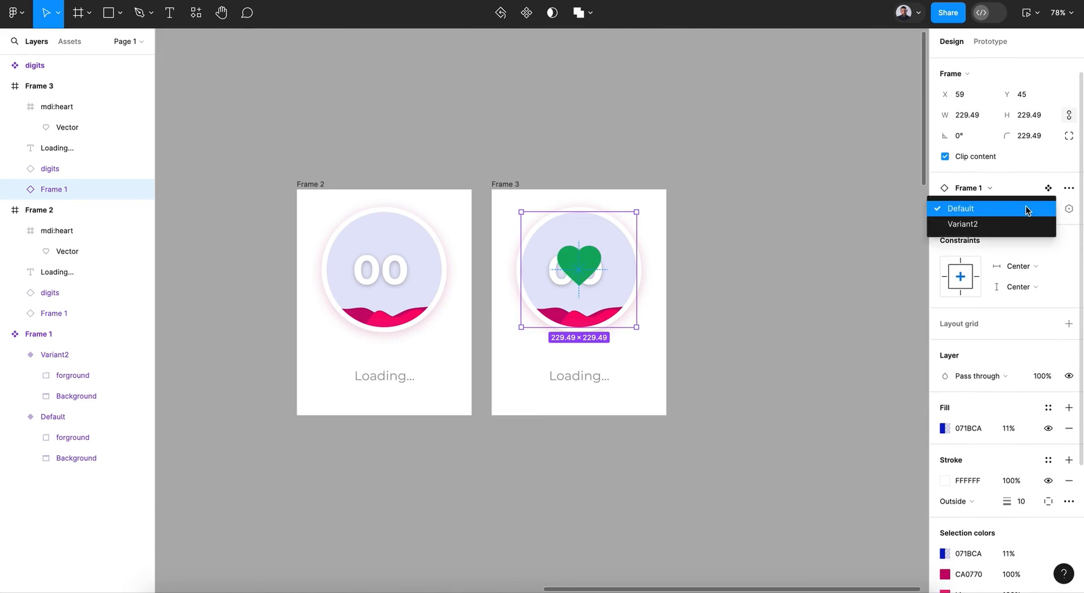
pyautogui.click(1024, 219)
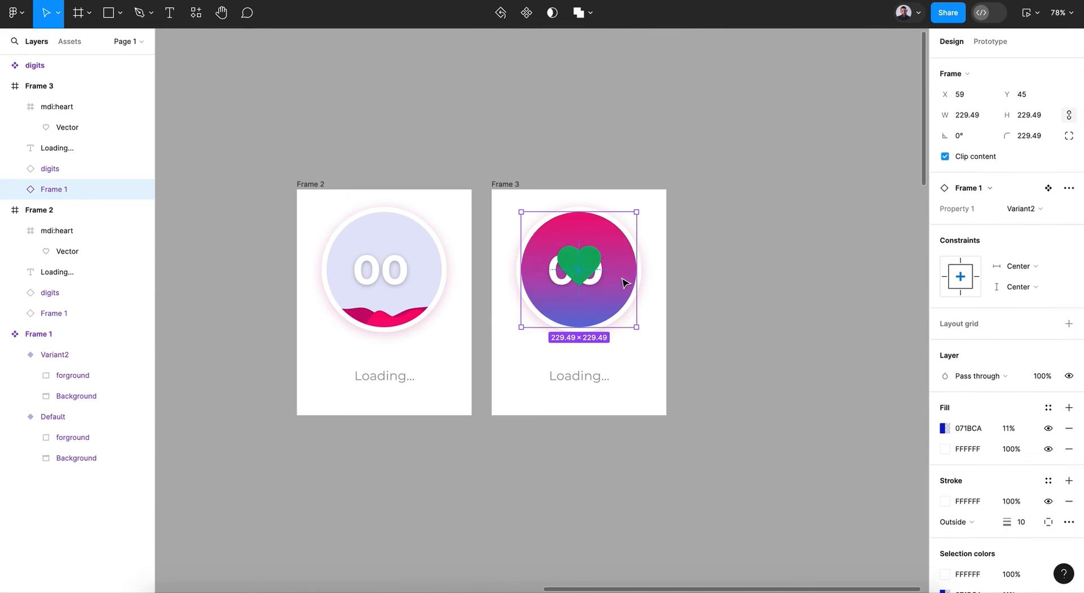
pyautogui.click(590, 270)
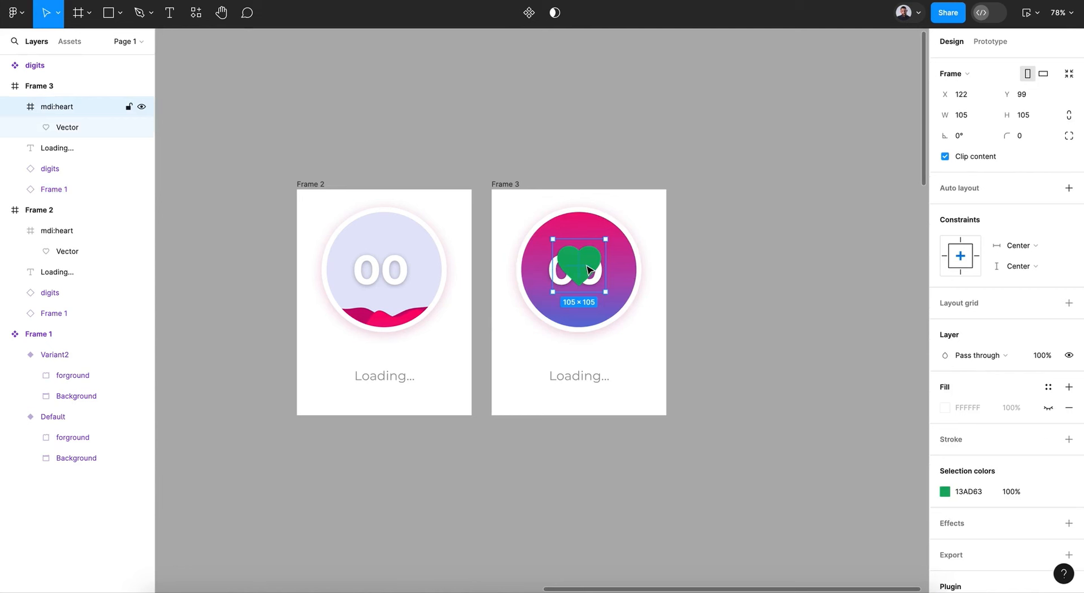
pyautogui.click(53, 168)
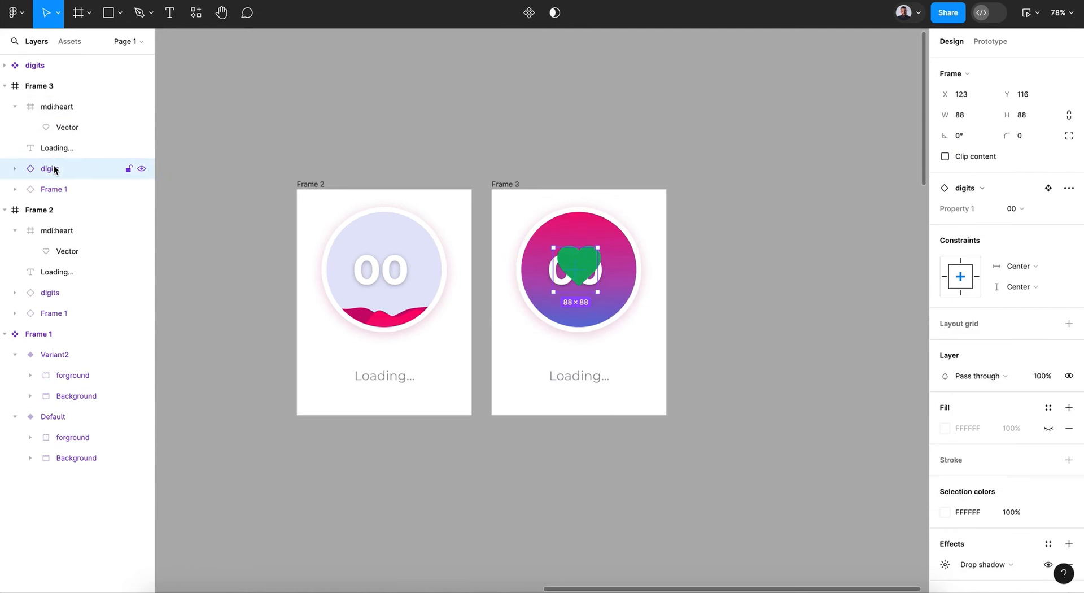
pyautogui.click(1036, 209)
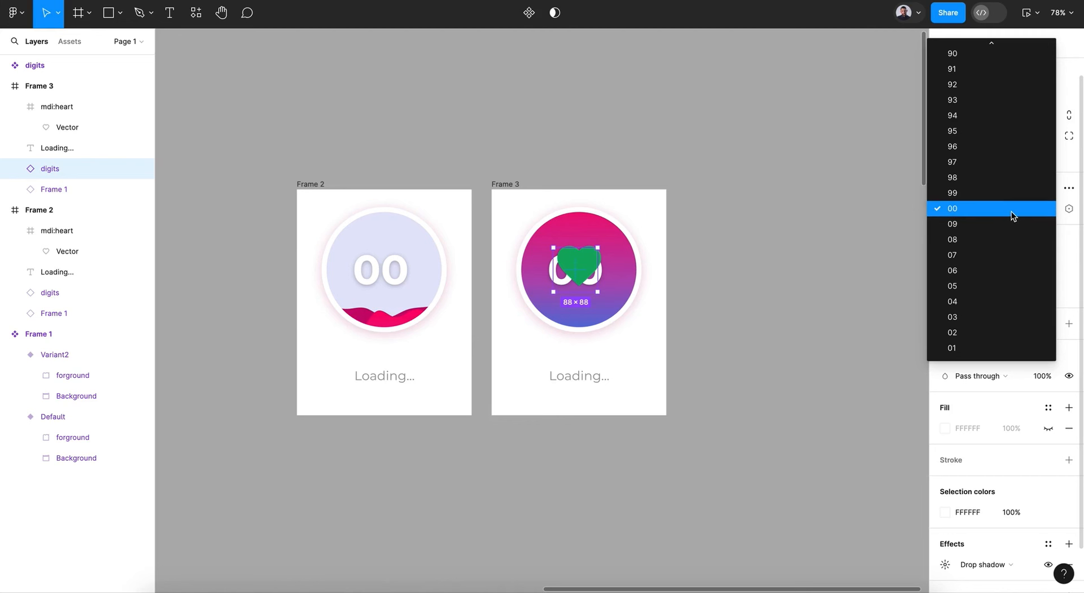
pyautogui.click(1012, 211)
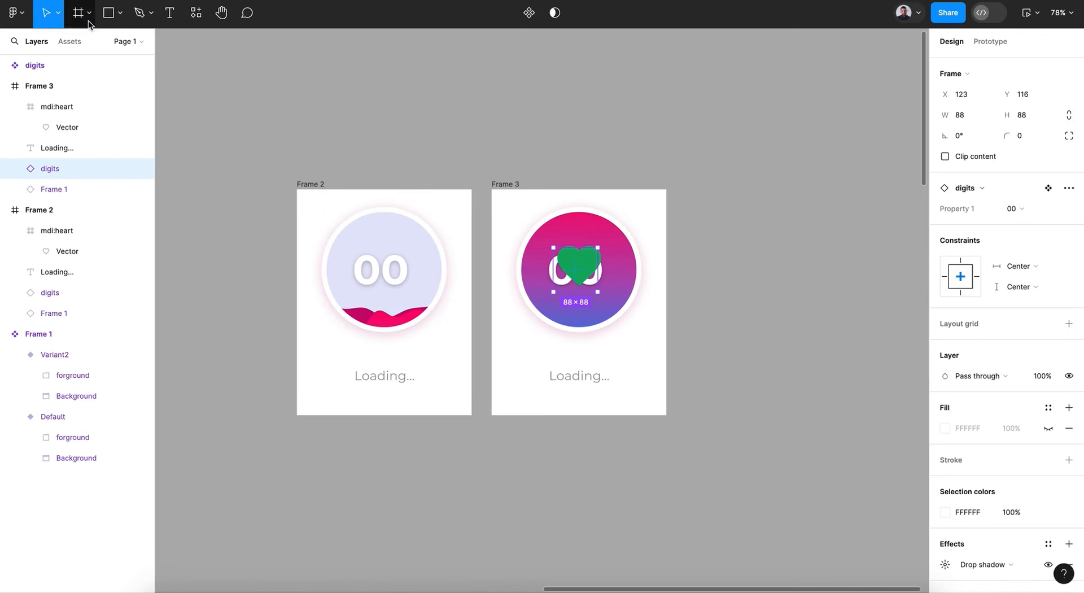
# Draw an ellipse about 221 × 221 over the liquid circle in Frame 3.
pyautogui.click(120, 13)
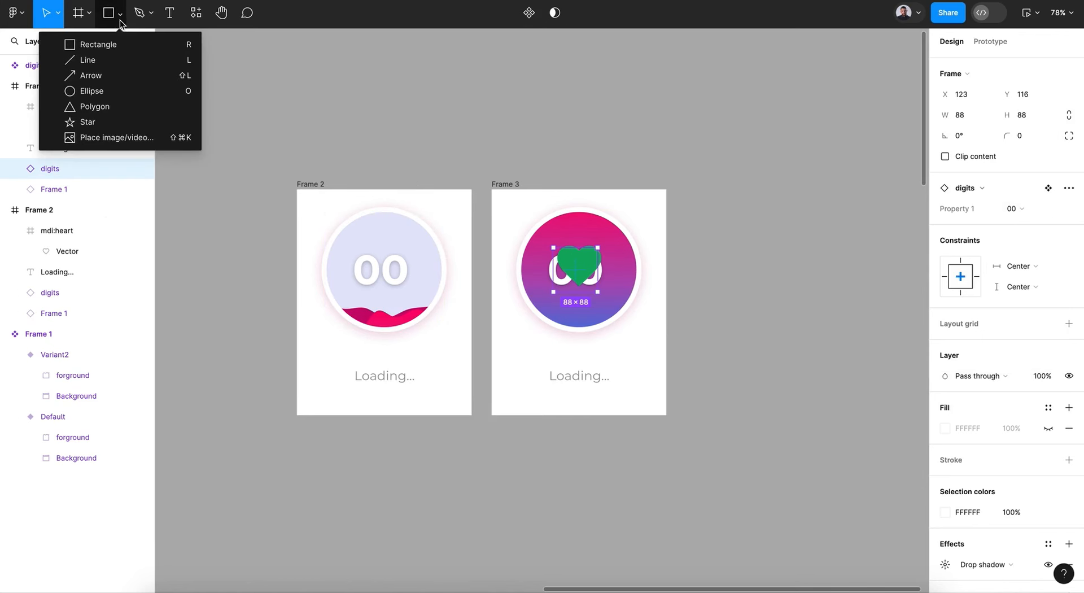
pyautogui.click(99, 91)
pyautogui.moveTo(525, 215); pyautogui.dragTo(637, 325)
# Resize and align the ellipse to 231 × 231 at X 59, Y 44 so it covers the liquid circle inside its white ring.
pyautogui.keyDown('ctrl'); pyautogui.scroll(5, 545, 236); pyautogui.keyUp('ctrl')
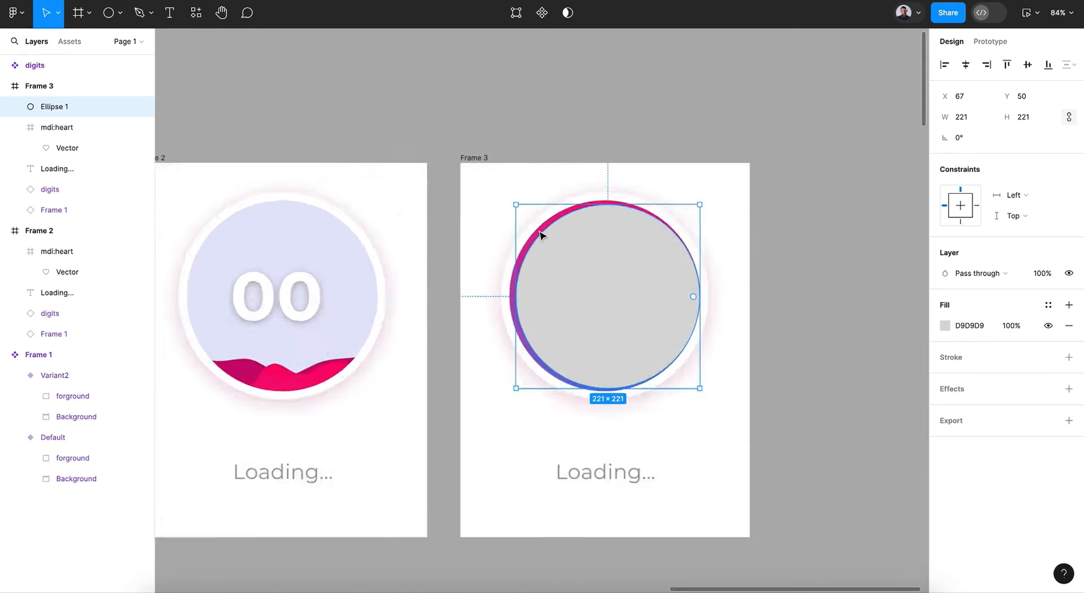
pyautogui.moveTo(491, 177); pyautogui.dragTo(477, 162)
pyautogui.moveTo(737, 371); pyautogui.dragTo(737, 372)
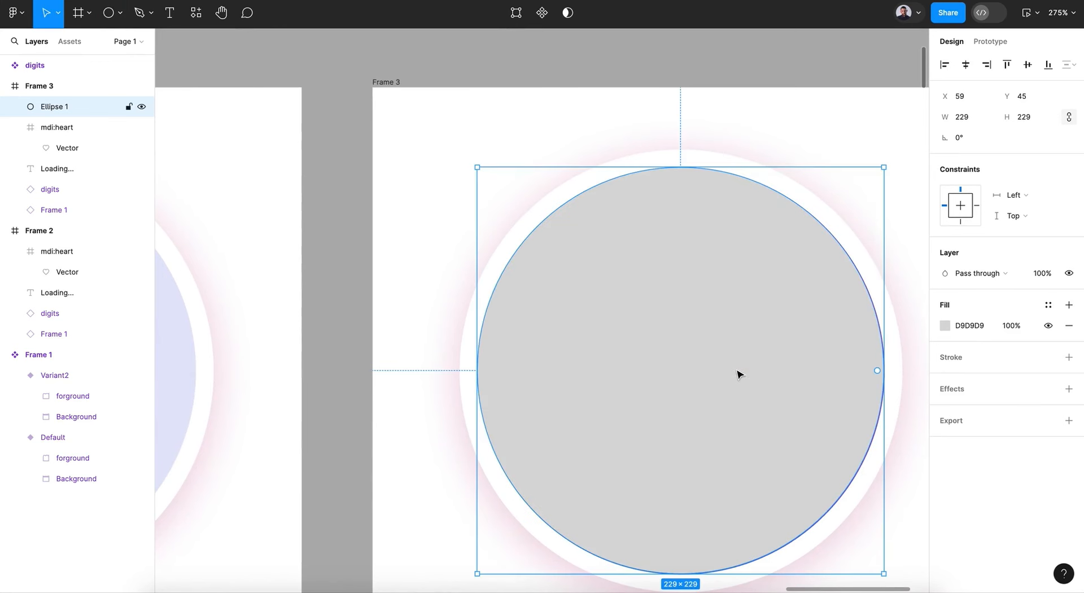
pyautogui.hscroll(4, 740, 373)
pyautogui.scroll(-2, 741, 373)
pyautogui.scroll(5, 770, 506)
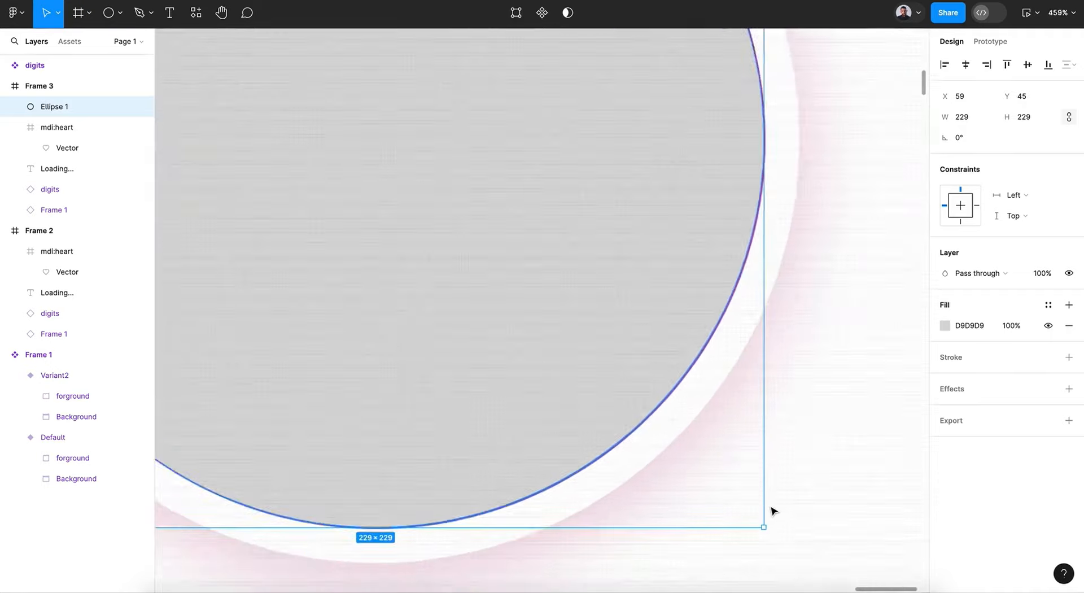
pyautogui.moveTo(763, 498); pyautogui.dragTo(771, 498)
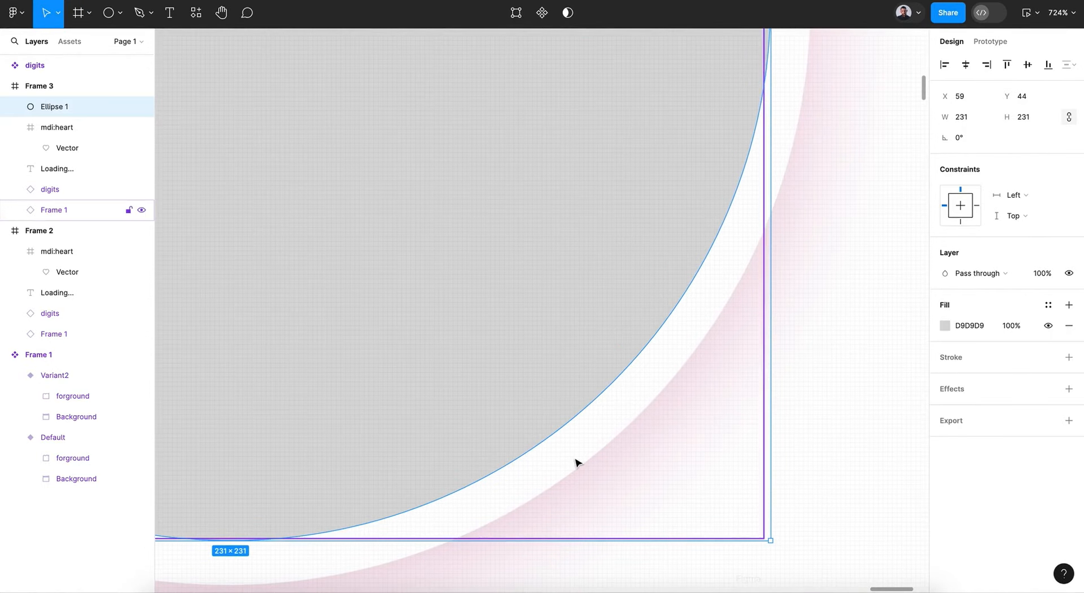
pyautogui.hscroll(-10, 576, 460)
pyautogui.scroll(7, 576, 461)
pyautogui.scroll(-6, 576, 461)
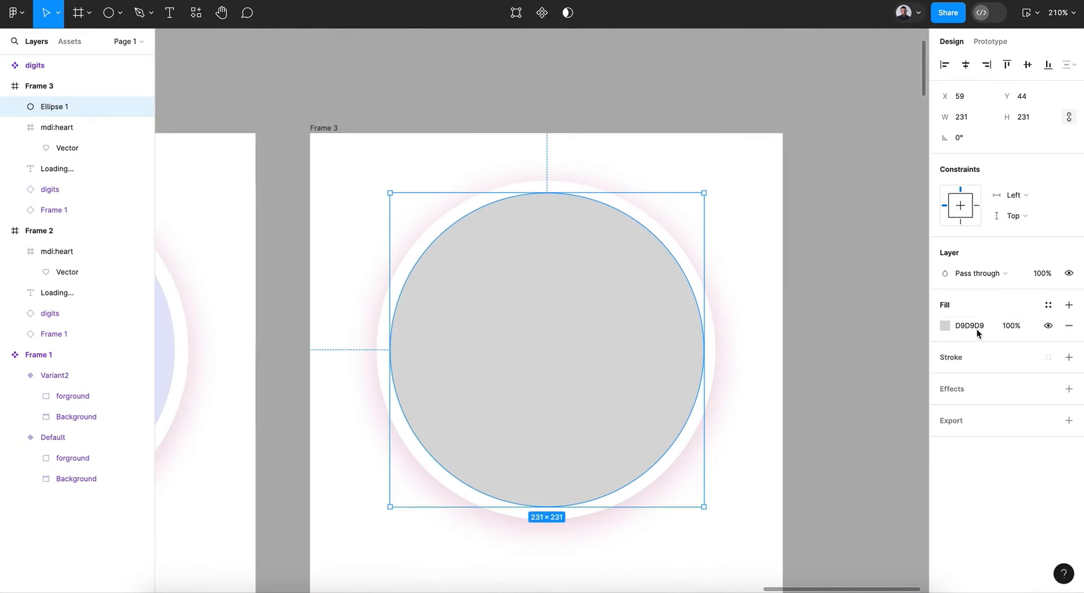
# Fill the ellipse with bright green 19E985.
pyautogui.click(948, 323)
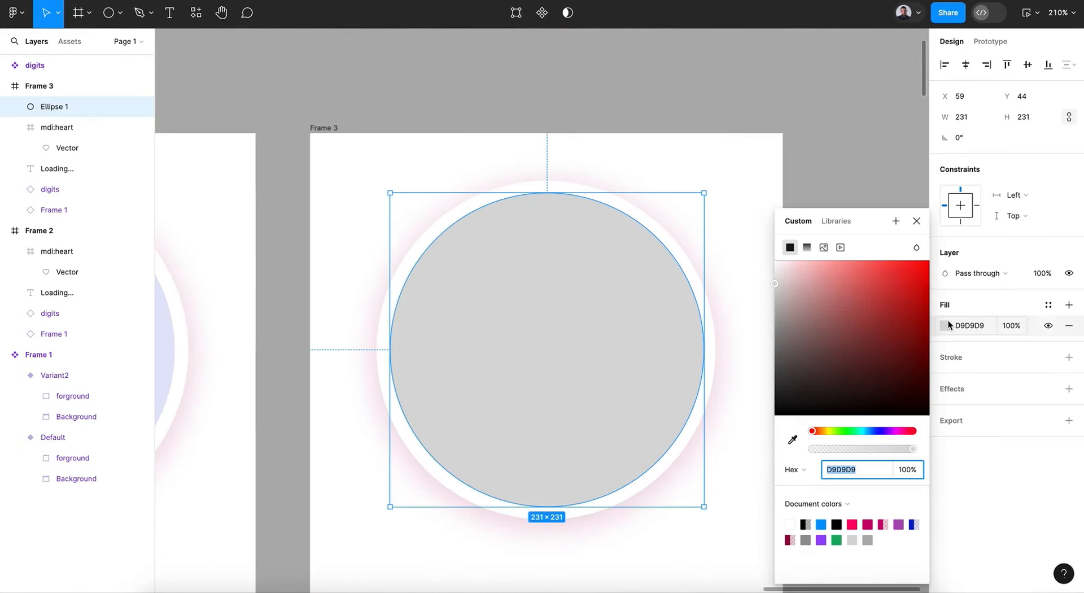
pyautogui.hotkey('ctrl', 'c')
pyautogui.click(838, 538)
pyautogui.moveTo(900, 309); pyautogui.dragTo(913, 274)
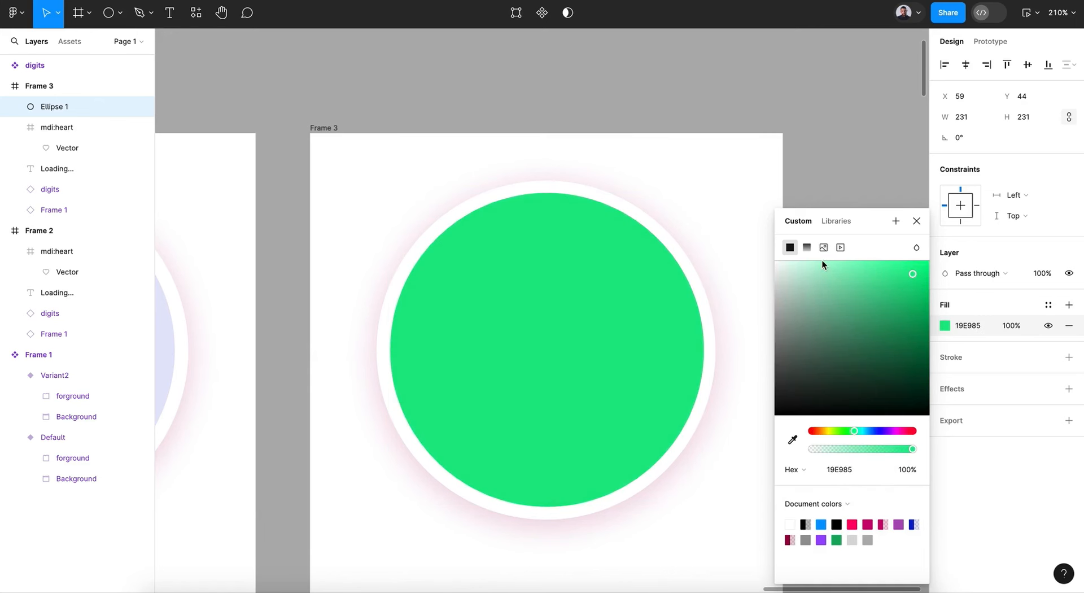
# Change the ellipse's fill to a linear gradient whose end colour is cyan 13E8E8.
pyautogui.click(809, 252)
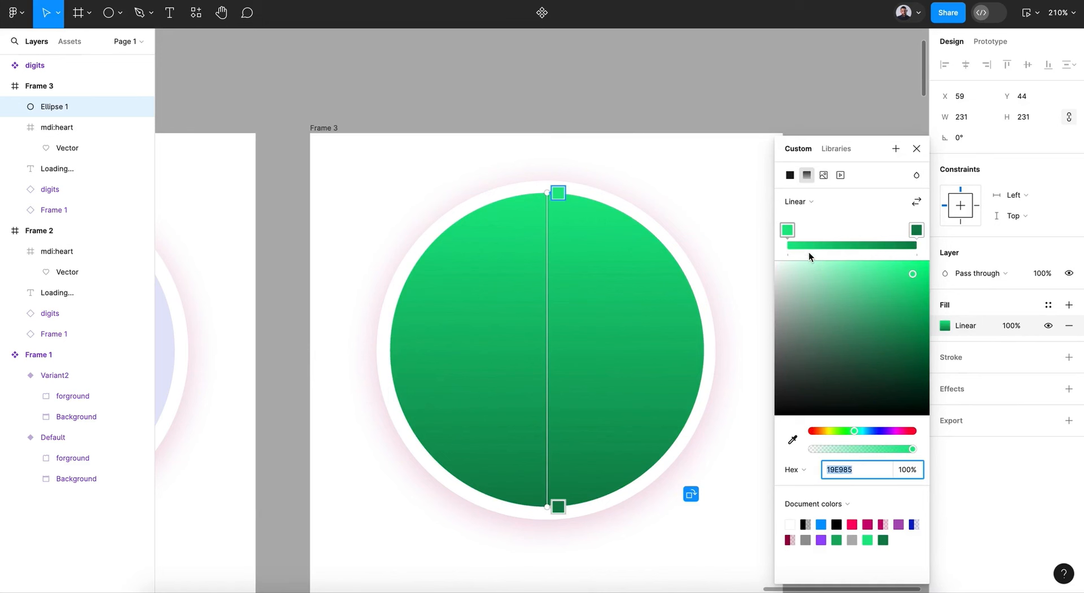
pyautogui.click(916, 232)
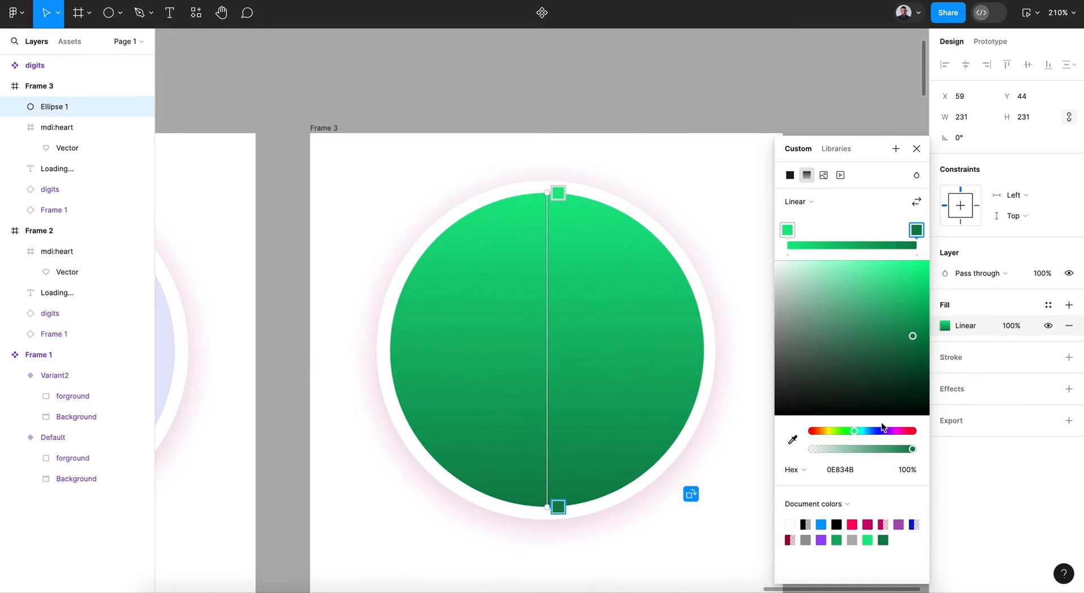
pyautogui.click(856, 431)
pyautogui.moveTo(856, 433); pyautogui.dragTo(863, 434)
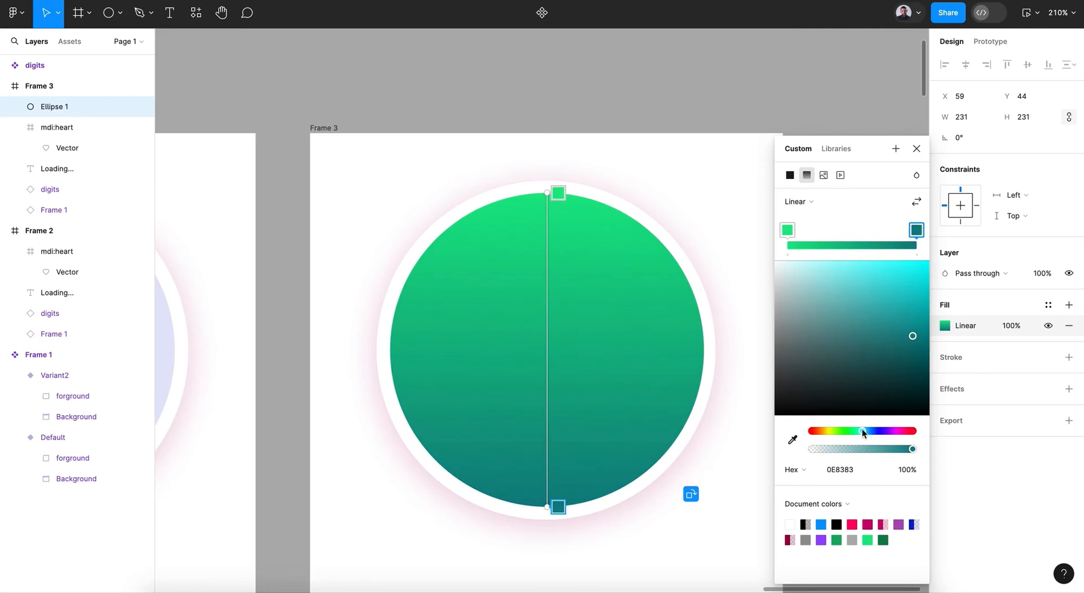
pyautogui.moveTo(921, 316); pyautogui.dragTo(918, 282)
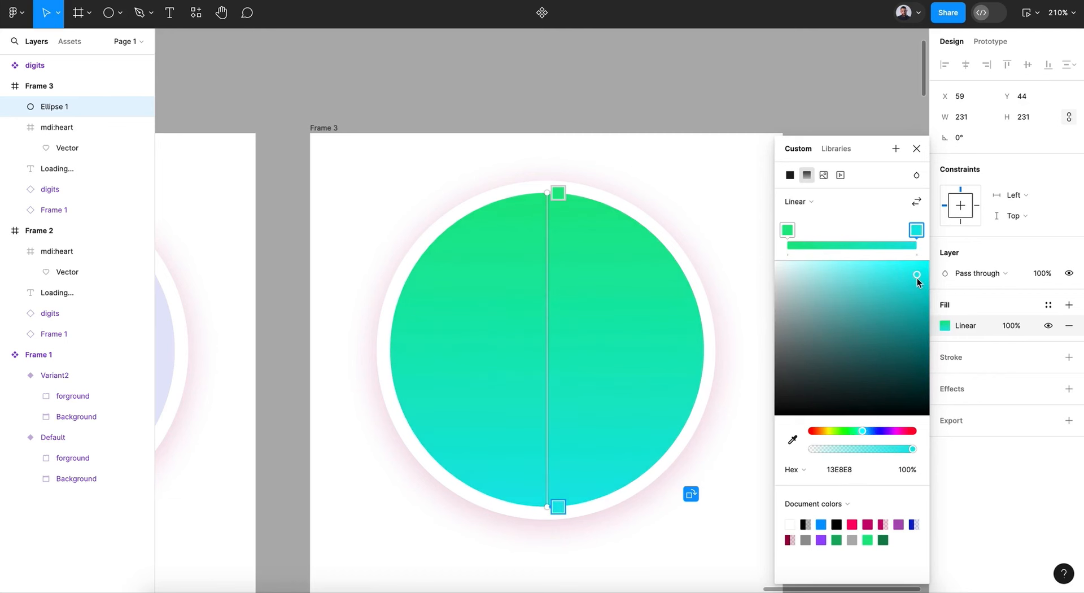
pyautogui.click(917, 149)
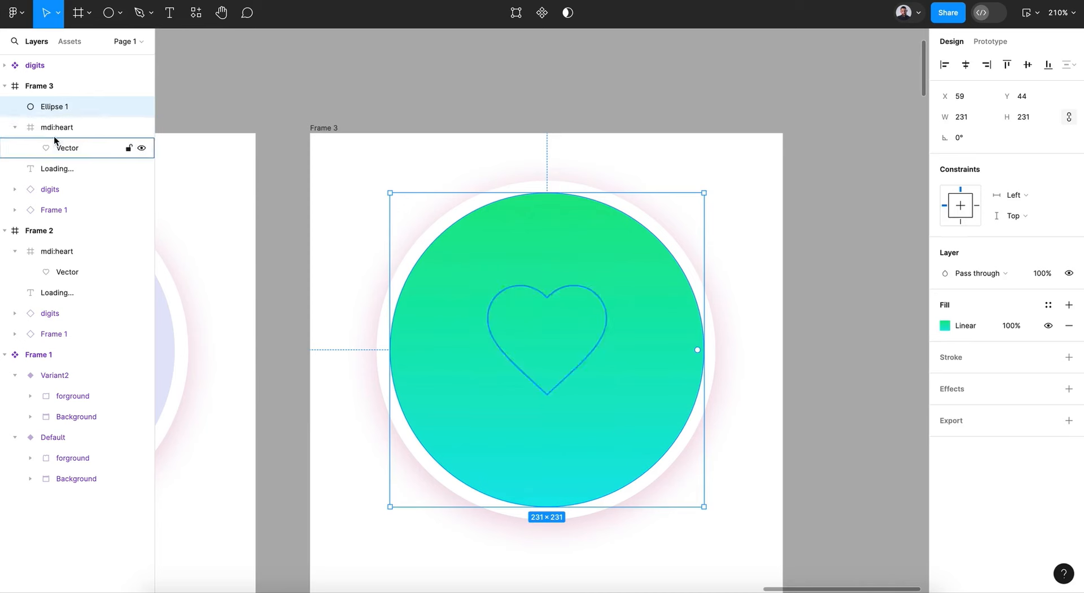
# Bring the heart in front of the ellipse in Frame 3 and move it down to Y 111.
pyautogui.moveTo(56, 133); pyautogui.dragTo(50, 105)
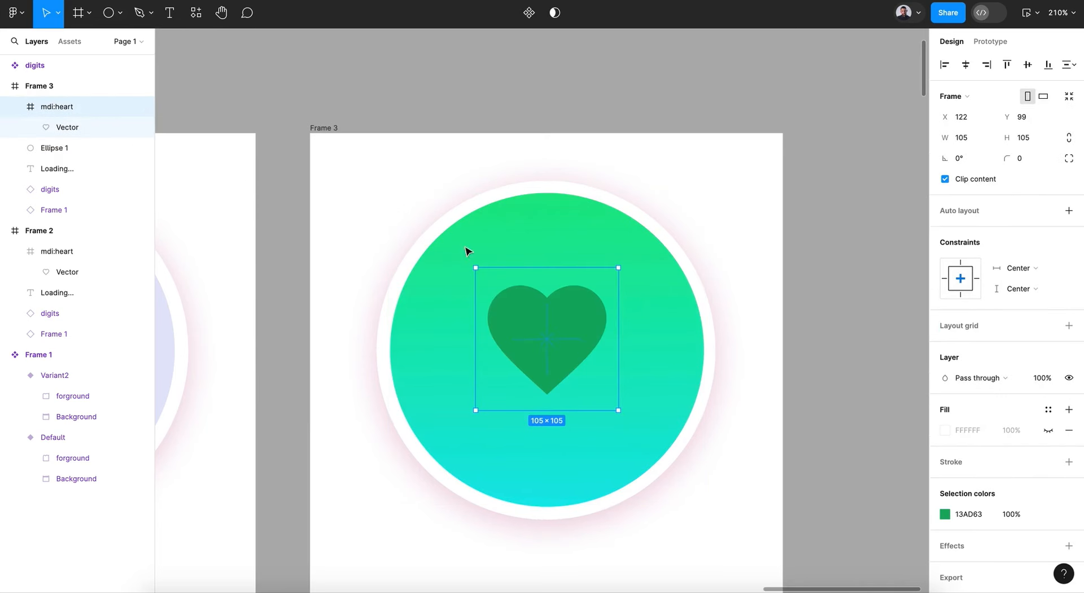
pyautogui.moveTo(541, 351)
pyautogui.mouseDown()
pyautogui.moveTo(545, 376)
pyautogui.moveTo(544, 360)
pyautogui.mouseUp()
pyautogui.scroll(-8, 544, 360)
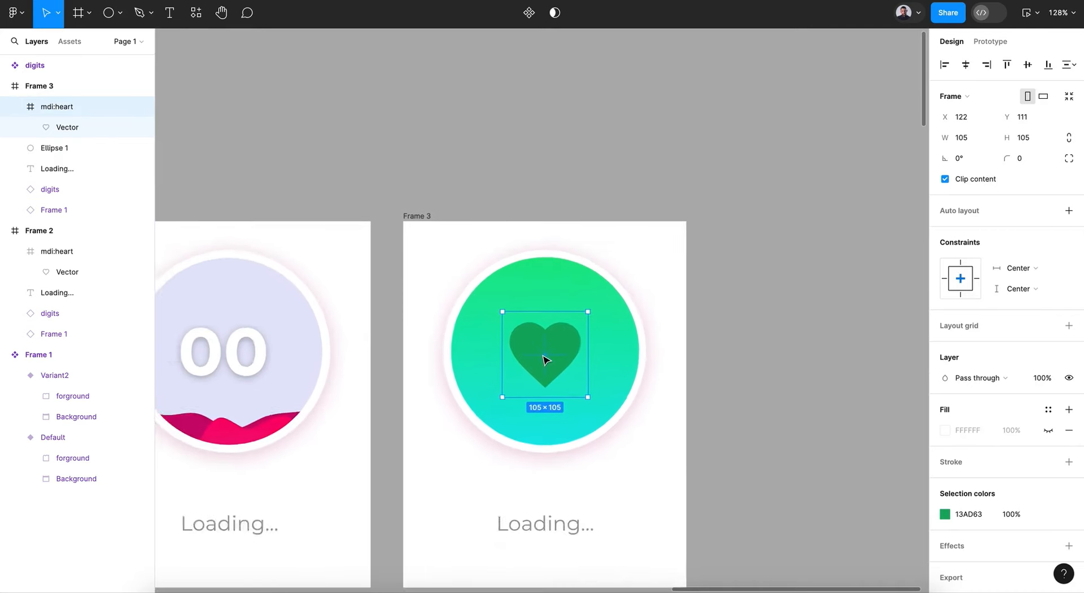
pyautogui.scroll(1, 565, 362)
pyautogui.click(609, 365)
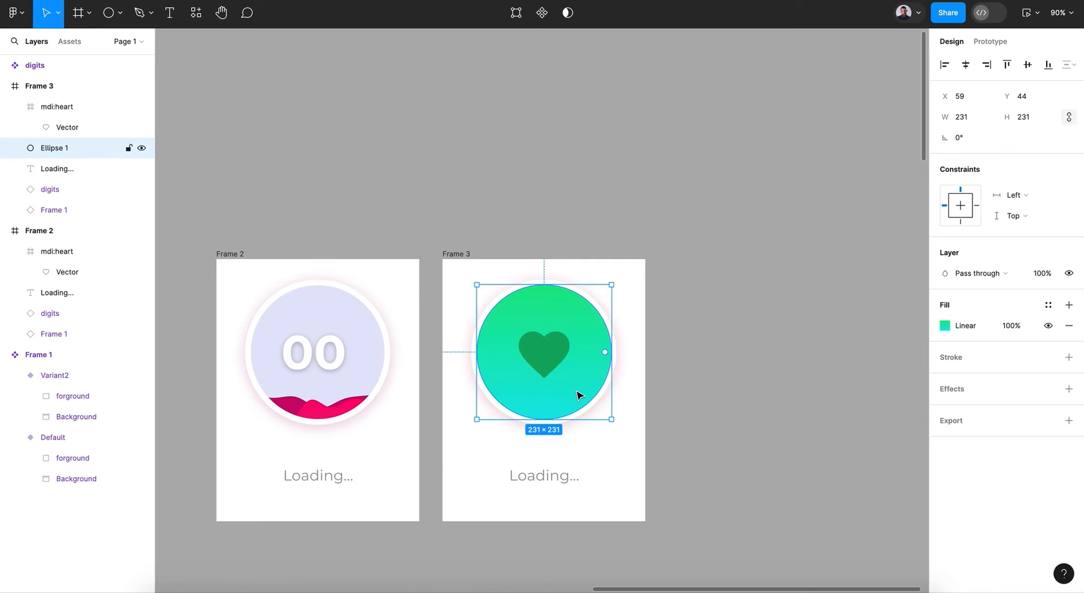
pyautogui.scroll(-1, 579, 395)
pyautogui.hscroll(1, 579, 395)
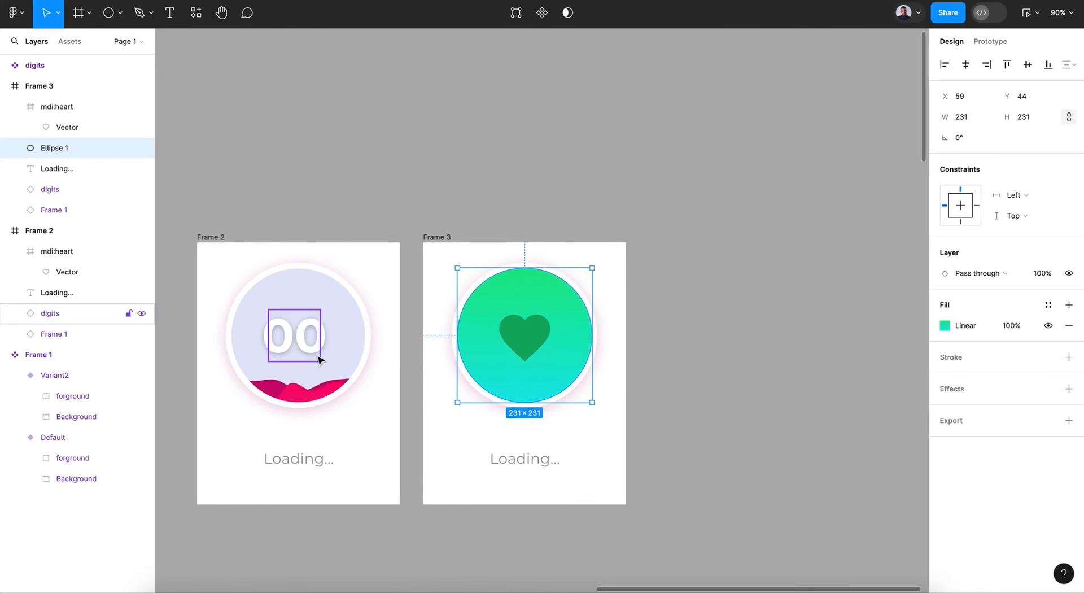
pyautogui.click(334, 369)
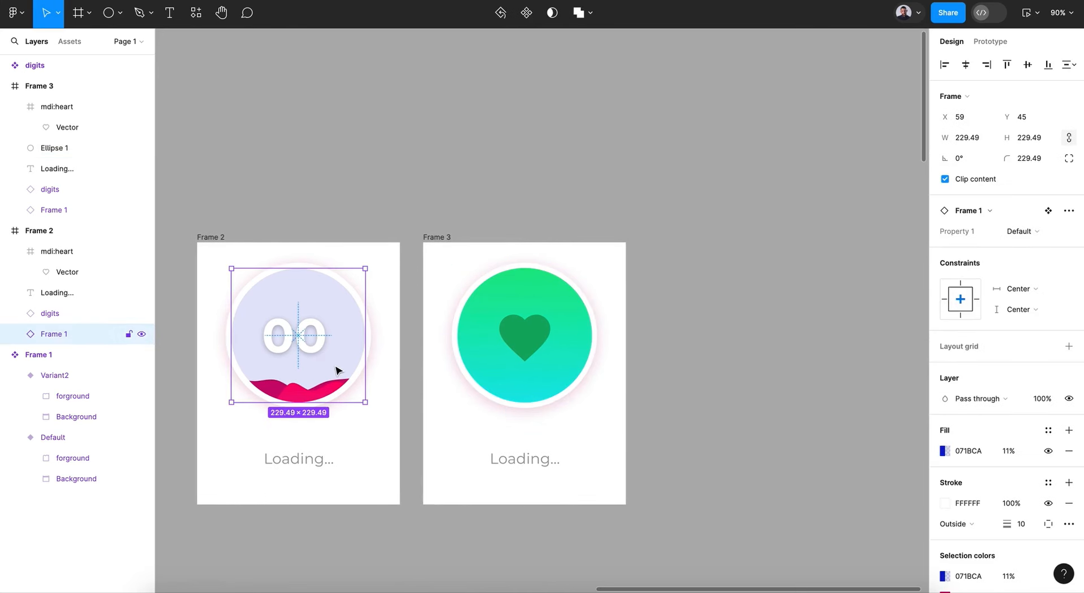
pyautogui.click(685, 350)
pyautogui.scroll(-2, 685, 353)
pyautogui.hscroll(-5, 685, 352)
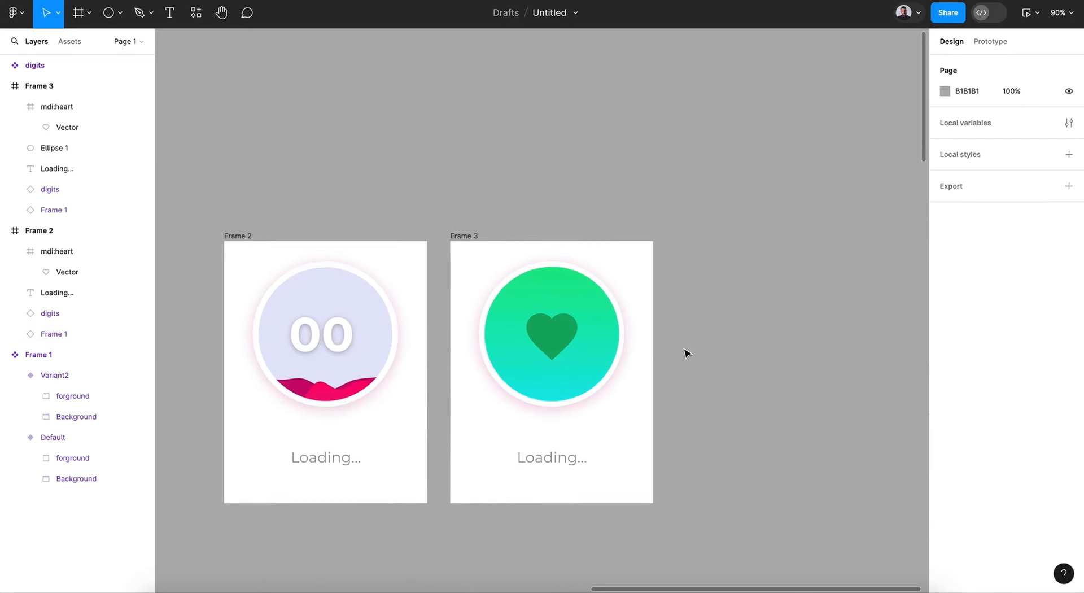
# Replace the Loading... text in Frame 3 with "Done".
pyautogui.doubleClick(624, 417)
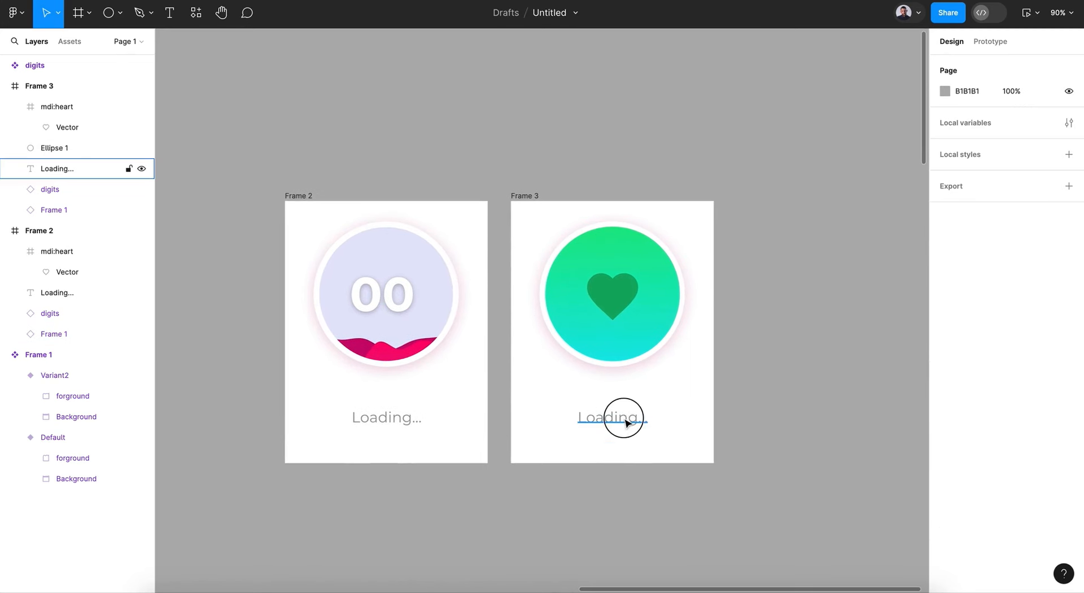
pyautogui.write('Done')
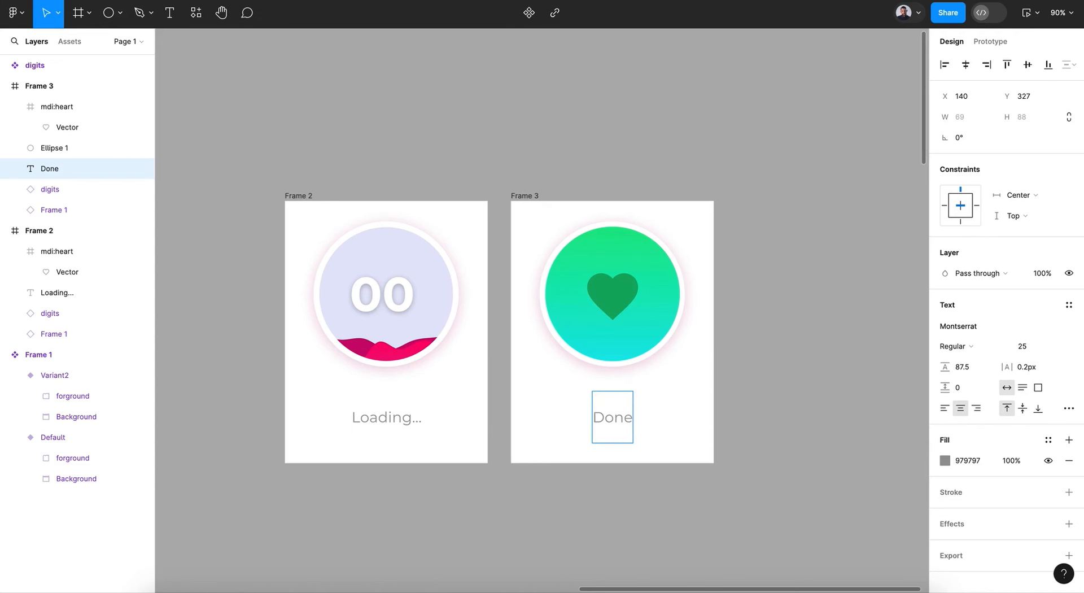
pyautogui.press('Escape')
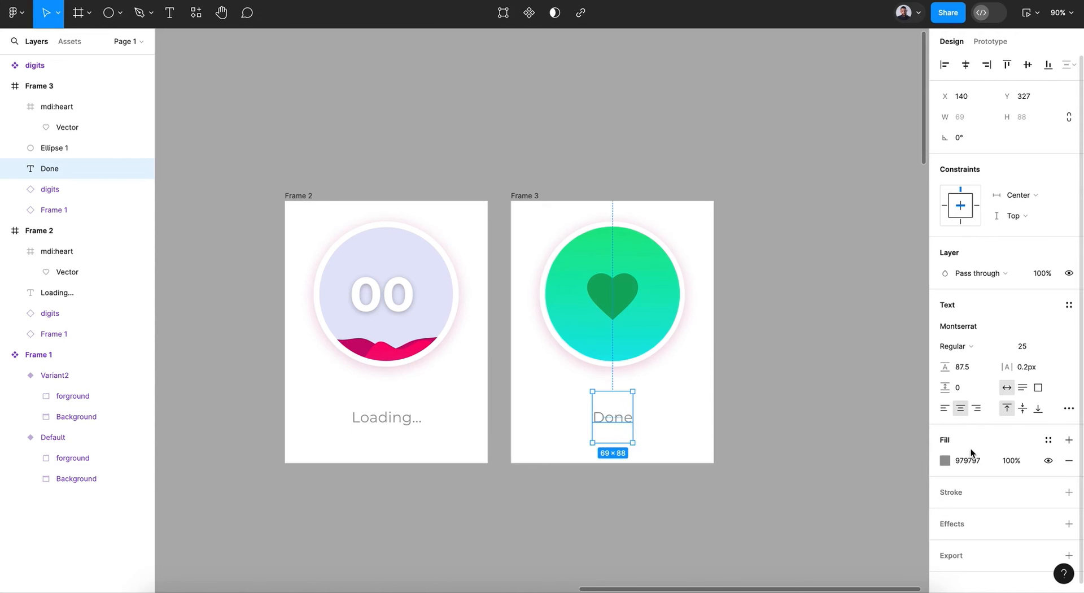
pyautogui.click(760, 449)
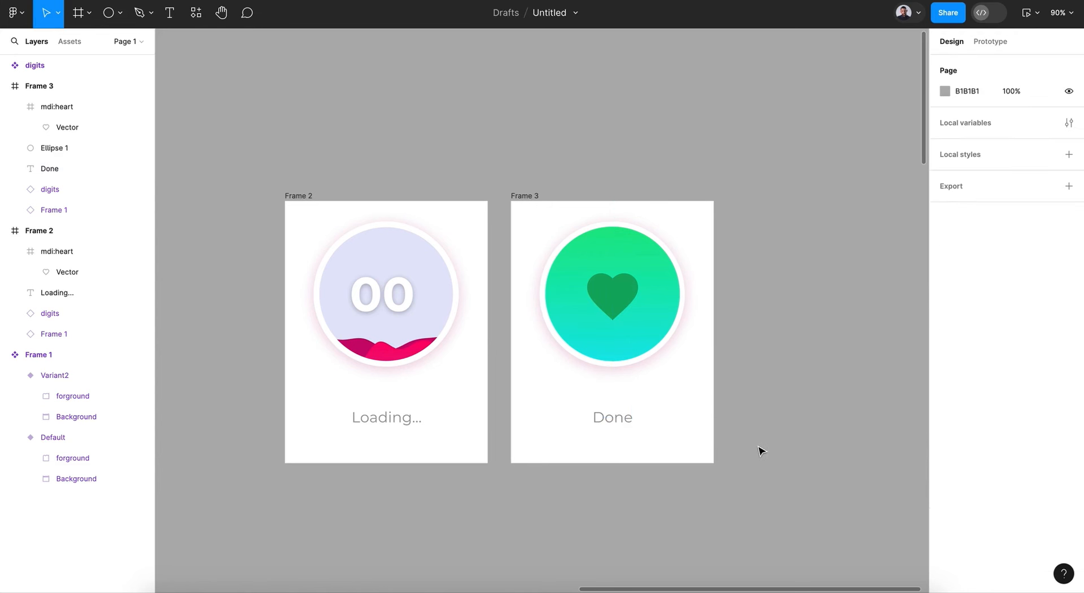
# Compare the Loading... text in Frame 2 with the Done text in Frame 3.
pyautogui.hscroll(3, 760, 449)
pyautogui.scroll(-1, 760, 449)
pyautogui.click(540, 396)
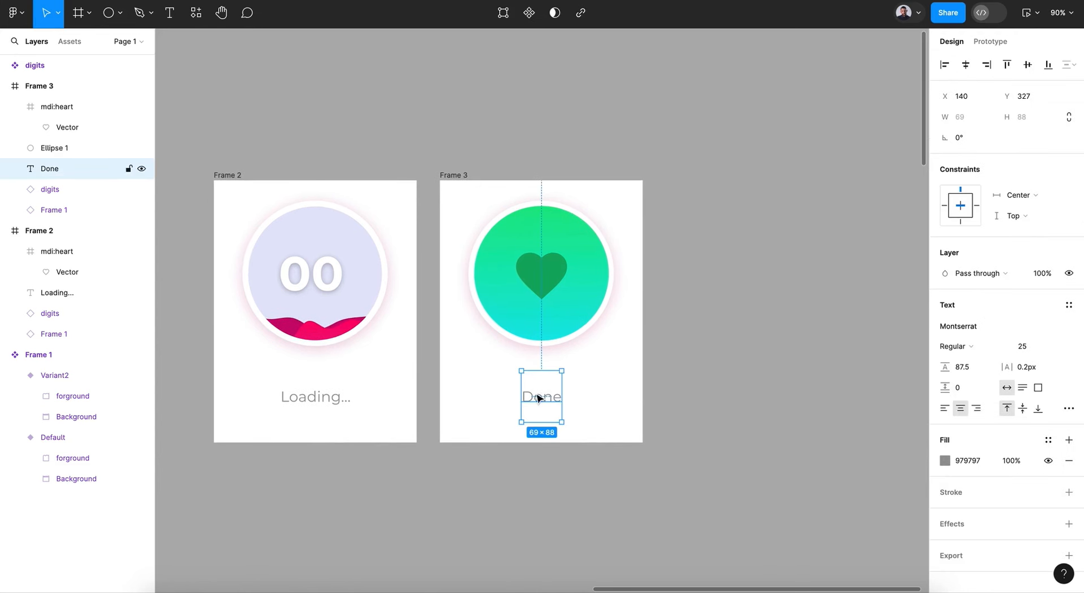
pyautogui.click(300, 395)
pyautogui.hscroll(-3, 302, 405)
pyautogui.scroll(1, 302, 405)
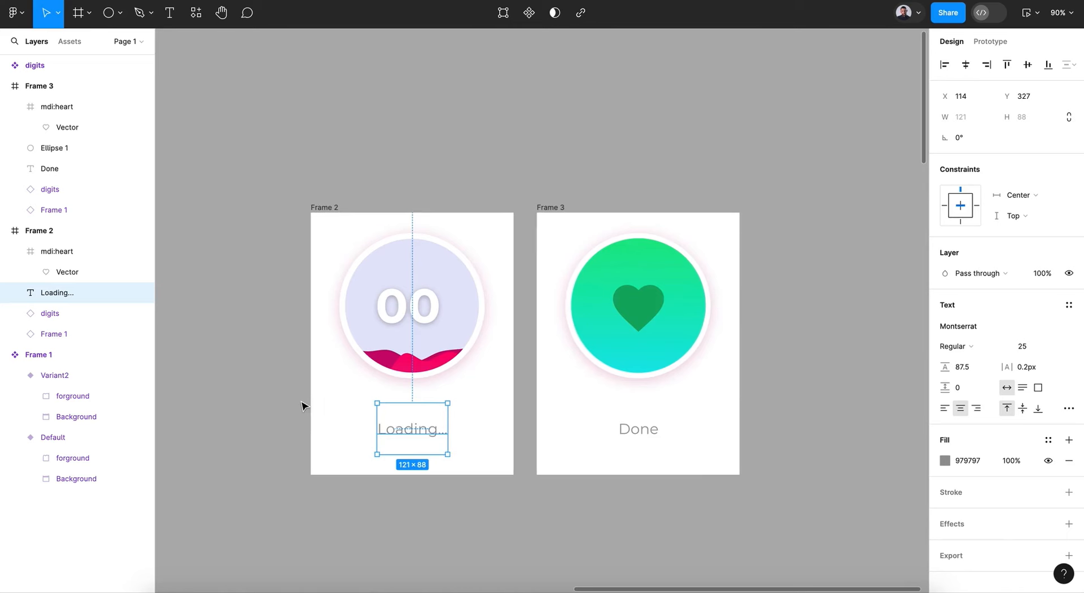
pyautogui.hscroll(3, 303, 406)
pyautogui.scroll(-1, 302, 405)
pyautogui.click(582, 399)
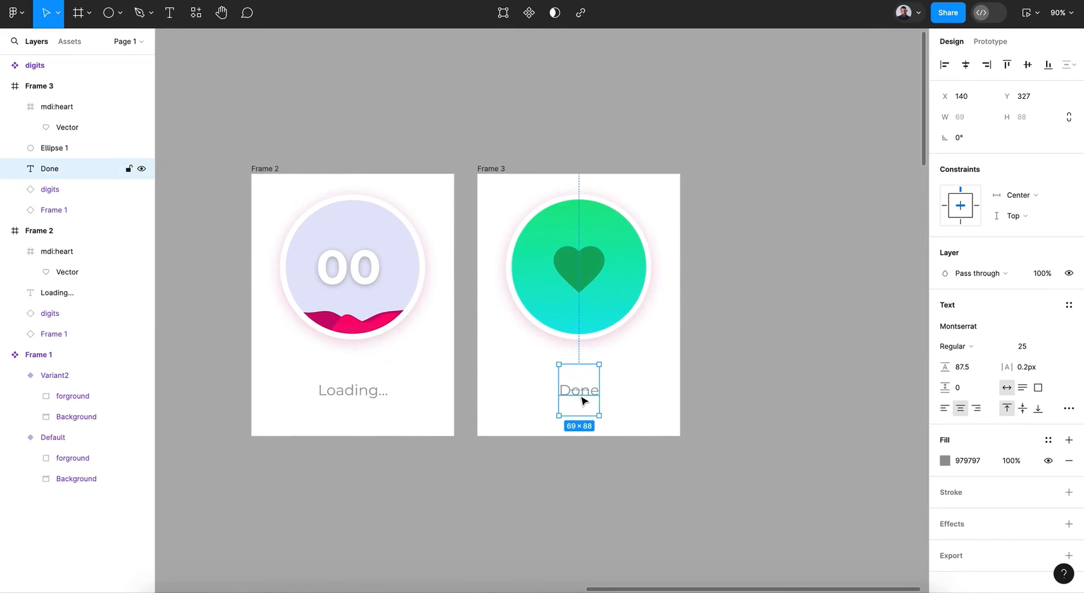
pyautogui.click(280, 169)
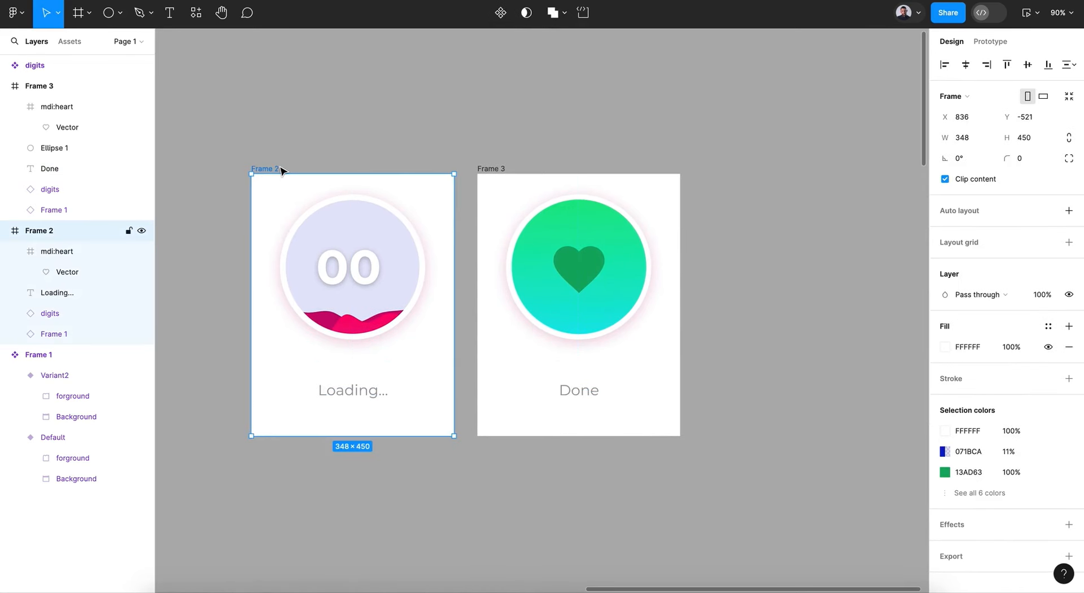
# Undo the text change in Frame 3 and leave text editing.
pyautogui.press('super+z')
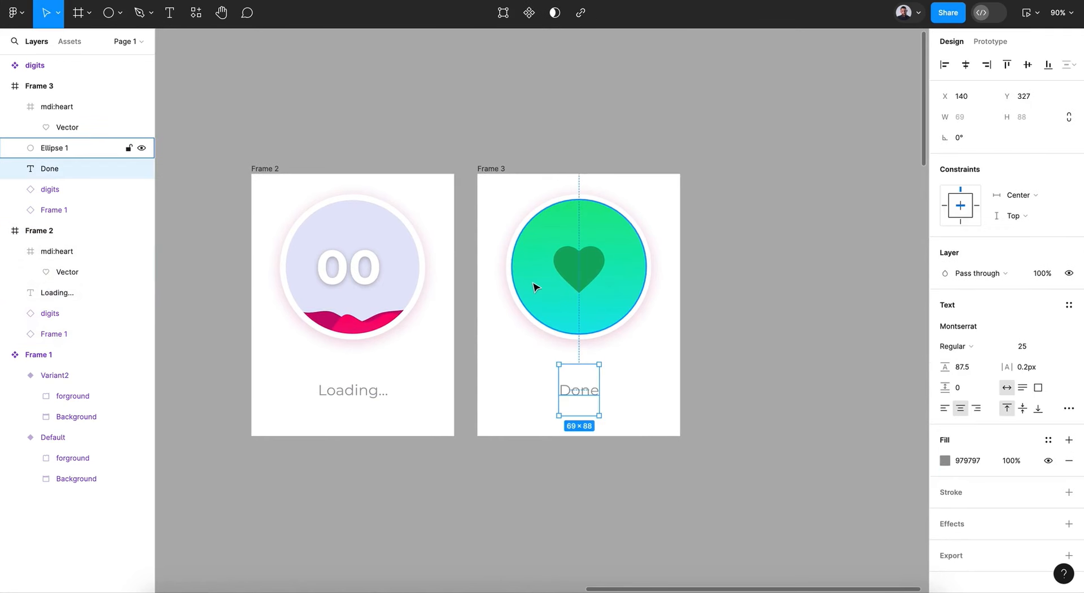
pyautogui.press('super+z')
pyautogui.press('super+z')
pyautogui.press('super+z')
pyautogui.press('super+z')
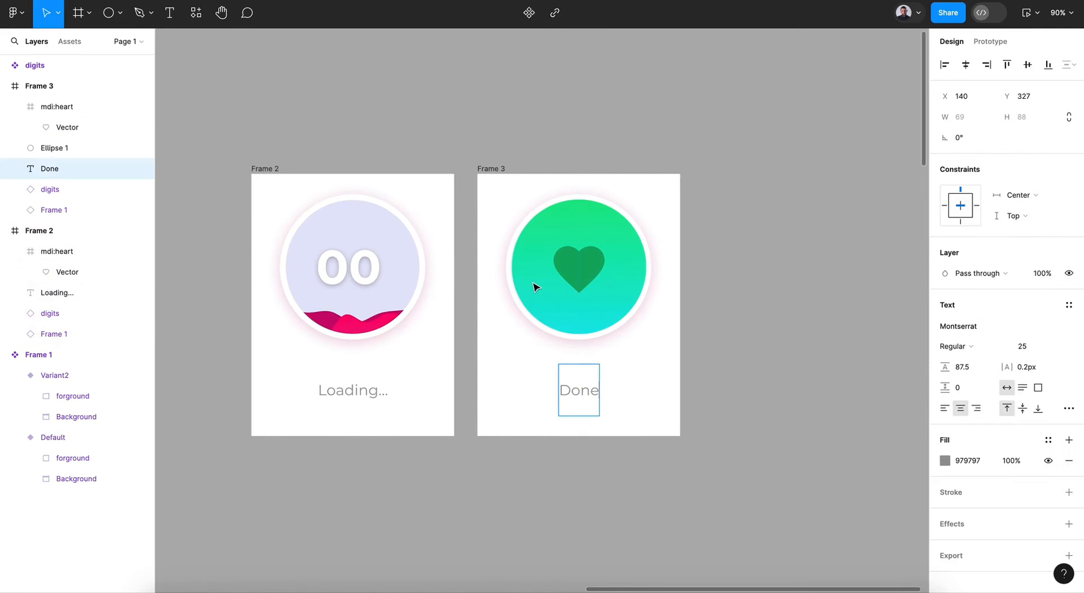
pyautogui.press('super+z')
pyautogui.press('Escape')
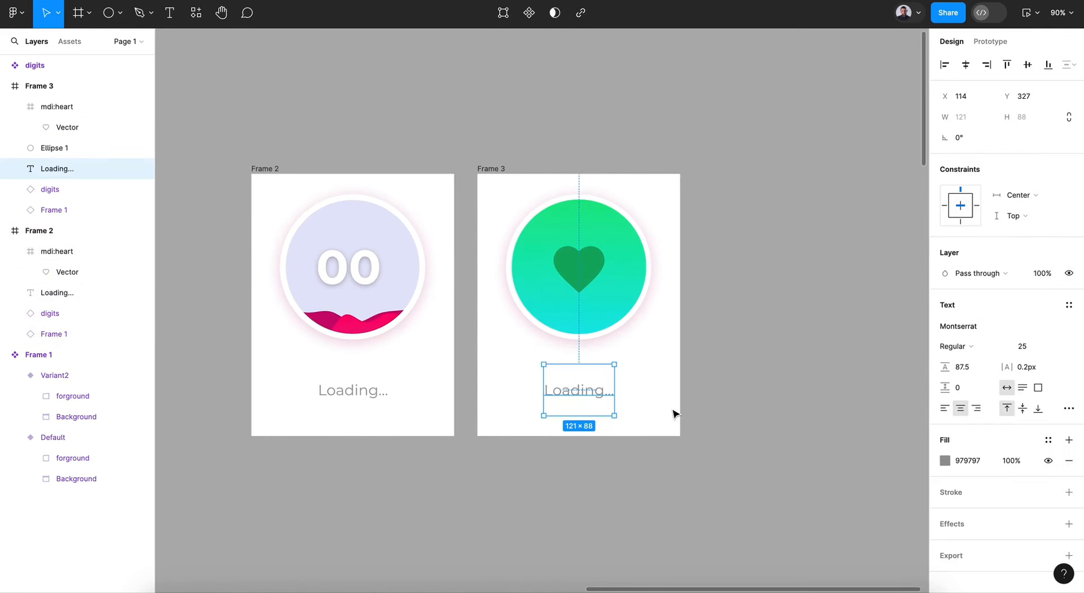
# Duplicate the Loading... text in Frame 2, place the copy just below it at Y 371 and change its wording to "Done!".
pyautogui.click(331, 382)
pyautogui.moveTo(331, 382); pyautogui.dragTo(335, 412)
pyautogui.doubleClick(333, 411)
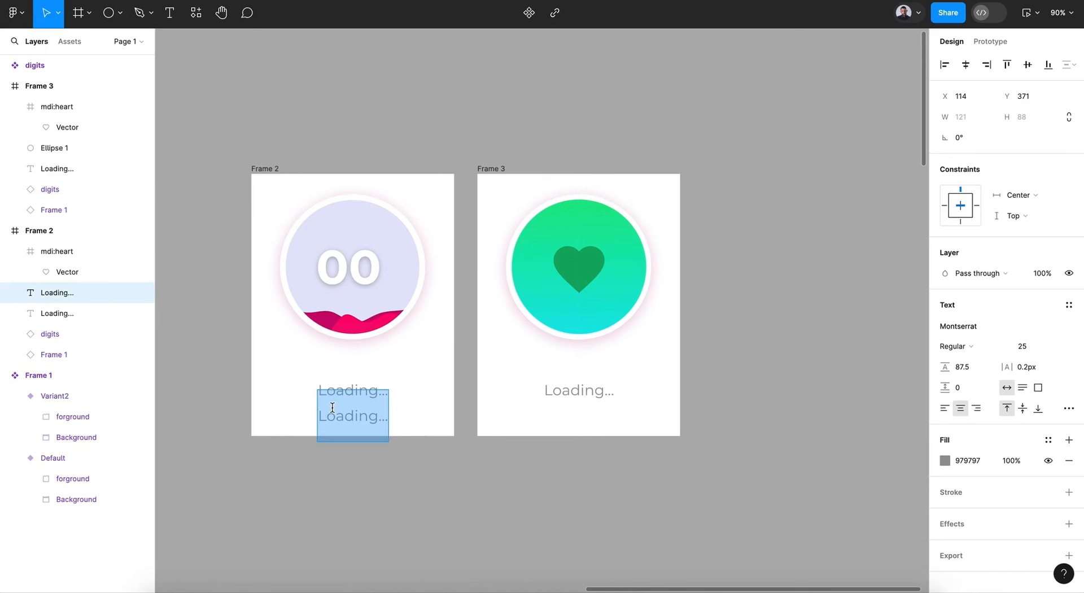
pyautogui.write('dONE')
pyautogui.press('BackSpace')
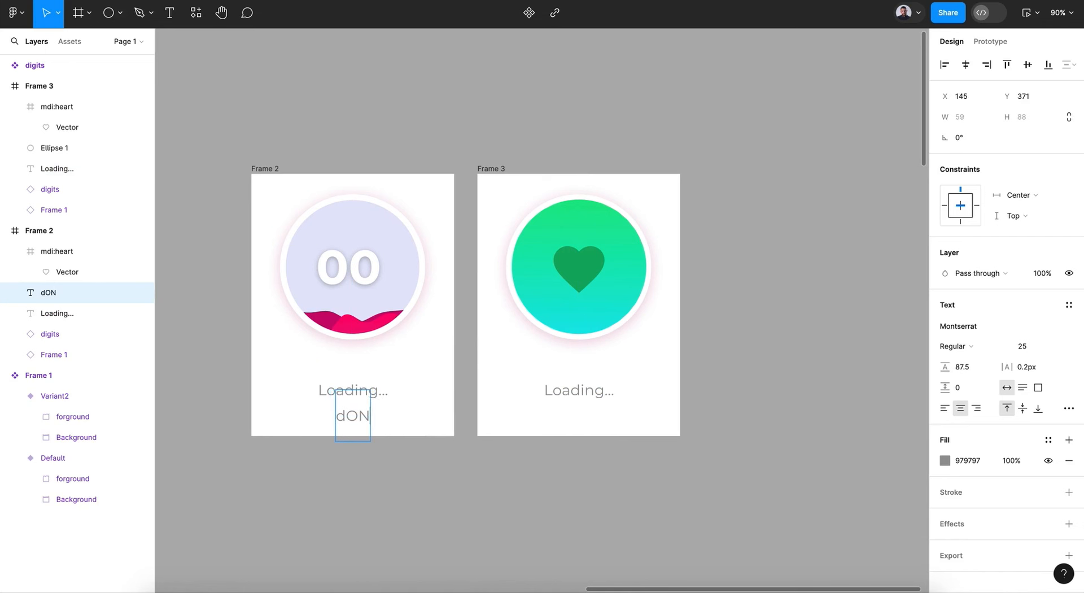
pyautogui.press('BackSpace')
pyautogui.press('BackSpace')
pyautogui.press('BackSpace')
pyautogui.write('Done')
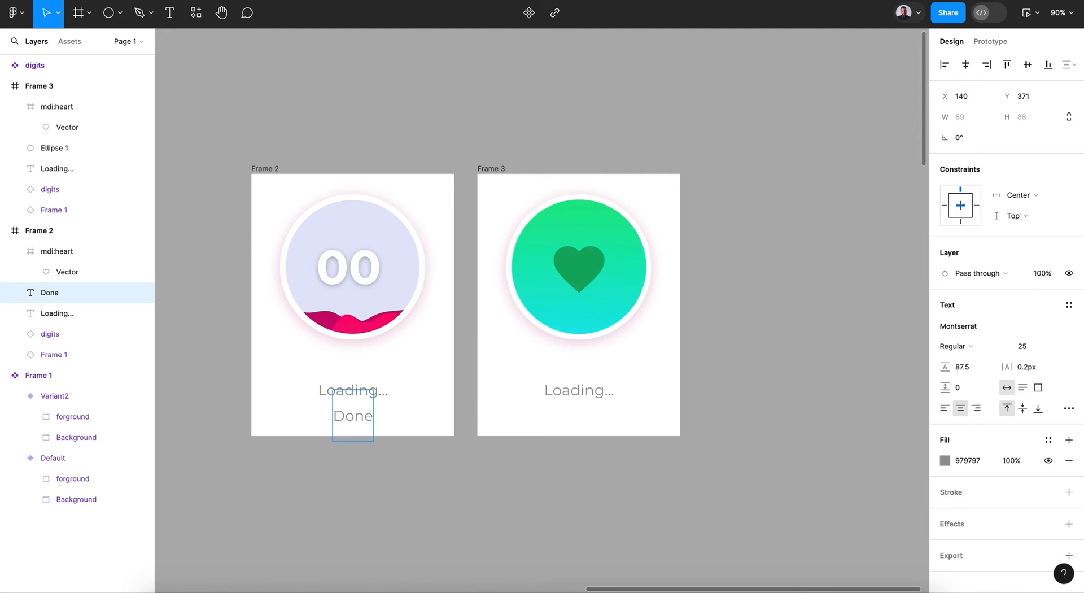
pyautogui.write('!')
pyautogui.press('Escape')
# Move the Done! text down to Y 441 so its lettering sits beyond Frame 2's lower edge.
pyautogui.hotkey('shift', 'Down')
pyautogui.hotkey('shift', 'Down')
pyautogui.hotkey('shift', 'Down')
pyautogui.hotkey('shift', 'Down')
pyautogui.hotkey('shift', 'Down')
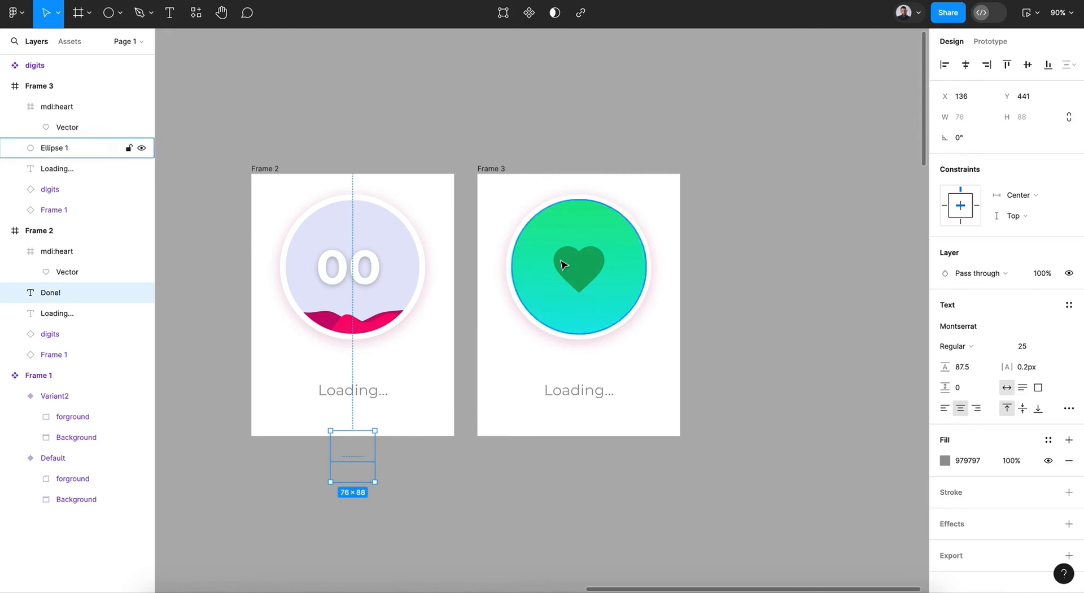
# Paste a copy of the Done! text into Frame 3 at the same position, X 136, Y 441.
pyautogui.click(492, 169)
pyautogui.hotkey('ctrl', 'v')
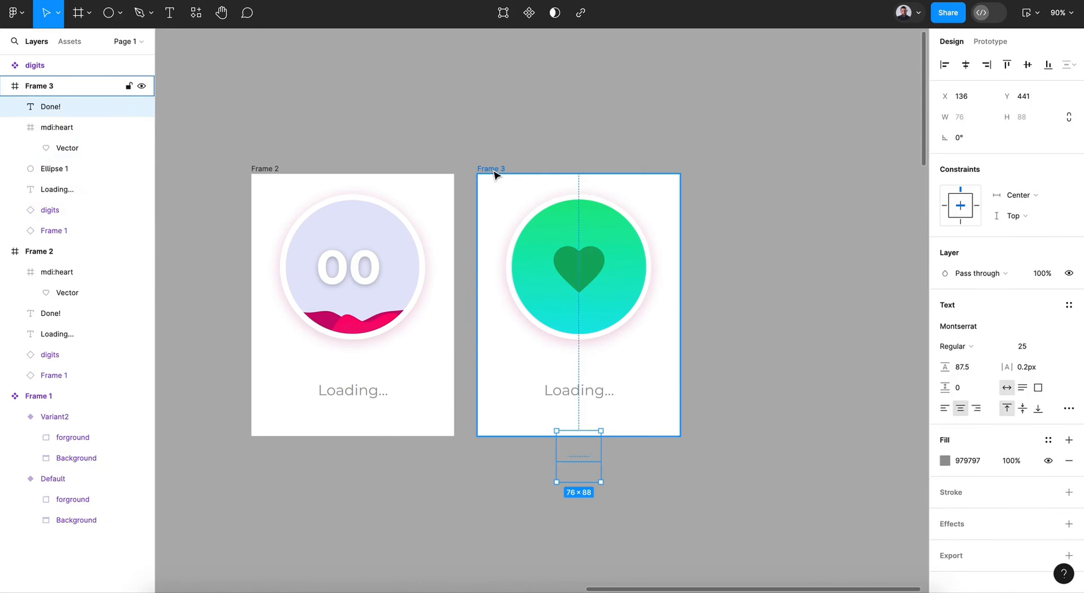
# Move the Done! text in Frame 3 up to Y 327 so it lines up with the Loading... text.
pyautogui.hotkey('shift', 'Up')
pyautogui.hotkey('shift', 'Up')
pyautogui.hotkey('shift', 'Up')
pyautogui.hotkey('shift', 'Up')
pyautogui.hotkey('shift', 'Up')
pyautogui.hotkey('shift', 'Up')
pyautogui.hotkey('shift', 'Up')
pyautogui.hotkey('shift', 'Up')
pyautogui.hotkey('shift', 'Up')
pyautogui.hotkey('shift', 'Up')
pyautogui.hotkey('shift', 'Up')
pyautogui.hotkey('shift', 'Up')
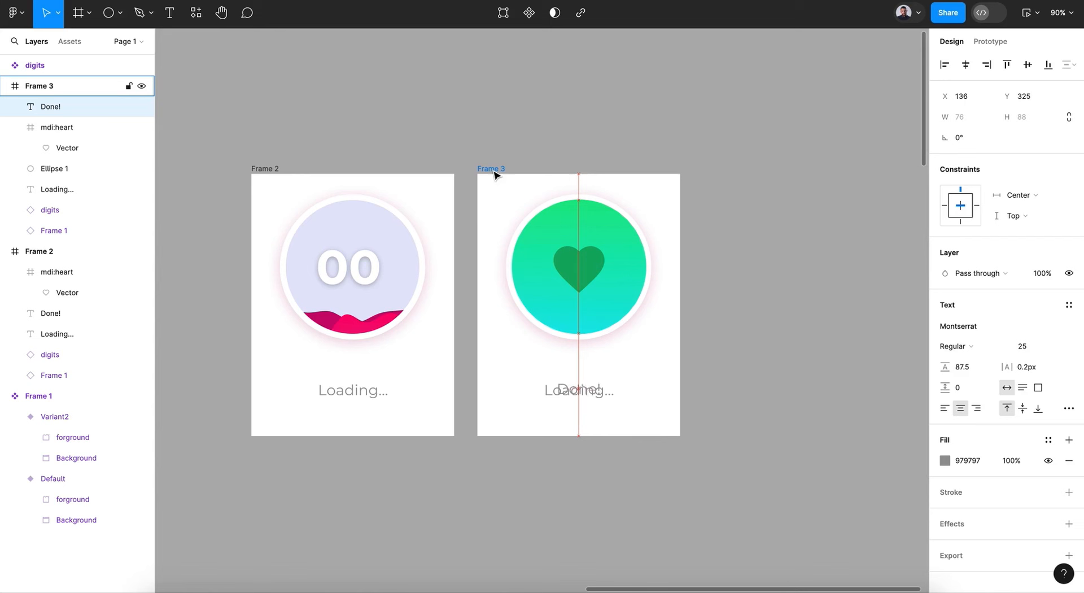
pyautogui.press('Down')
pyautogui.press('Down')
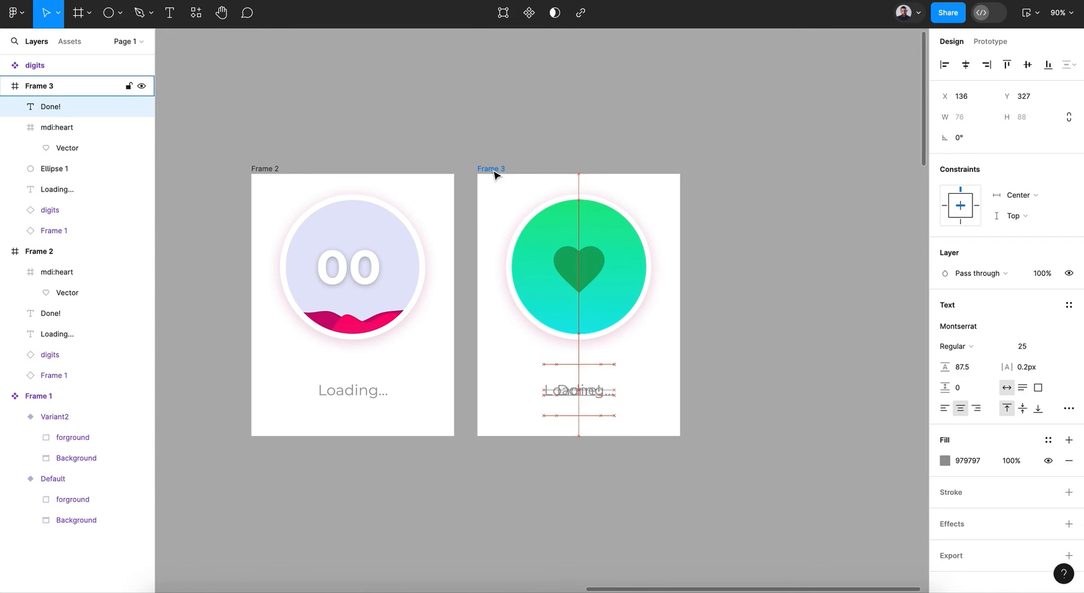
# Move Frame 3's Loading... text straight down until its lettering sits beyond the frame's lower edge.
pyautogui.click(547, 390)
pyautogui.hotkey('shift', 'Down')
pyautogui.hotkey('shift', 'Down')
pyautogui.hotkey('shift', 'Down')
pyautogui.hotkey('shift', 'Down')
pyautogui.hotkey('shift', 'Down')
pyautogui.hotkey('shift', 'Down')
pyautogui.hotkey('shift', 'Down')
pyautogui.hotkey('shift', 'Down')
pyautogui.hotkey('shift', 'Down')
pyautogui.hotkey('shift', 'Down')
pyautogui.hotkey('shift', 'Down')
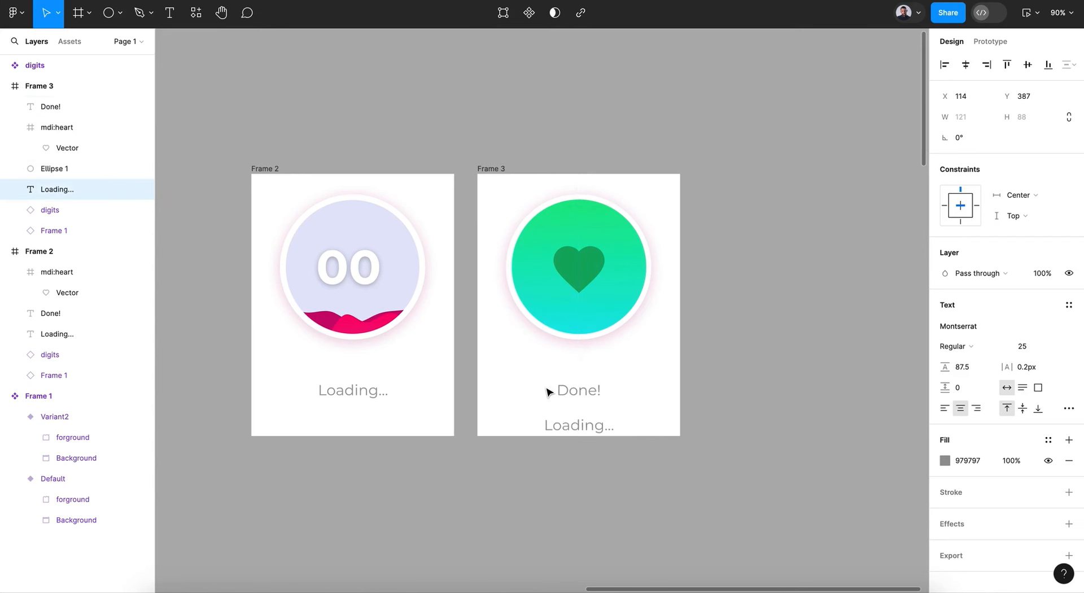
pyautogui.click(525, 464)
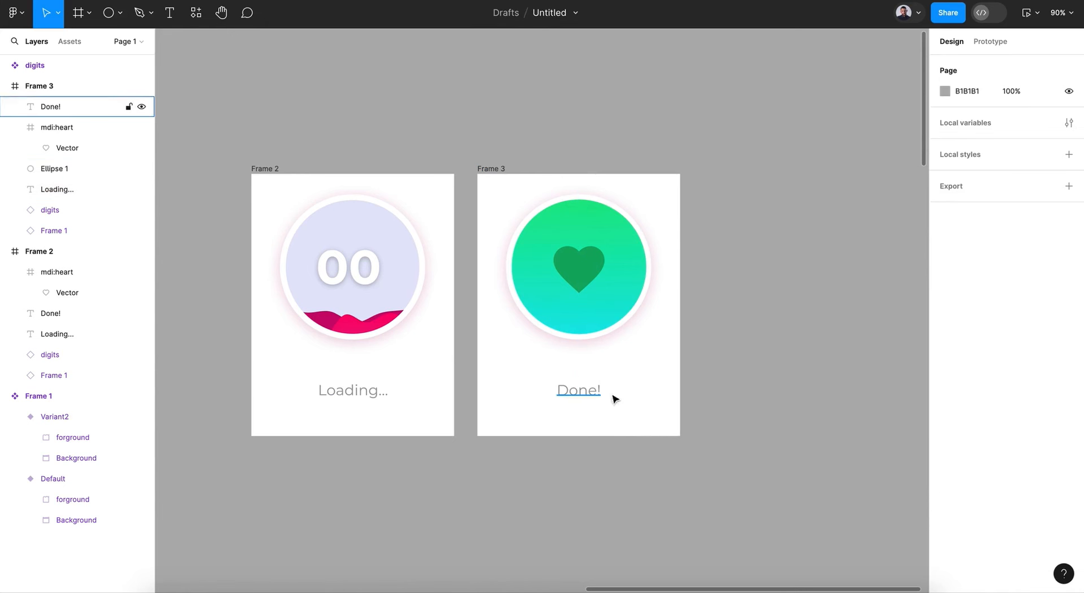
# Link Frame 2 to Frame 3 with a Smart animate prototype transition triggered After delay.
pyautogui.scroll(-1, 449, 496)
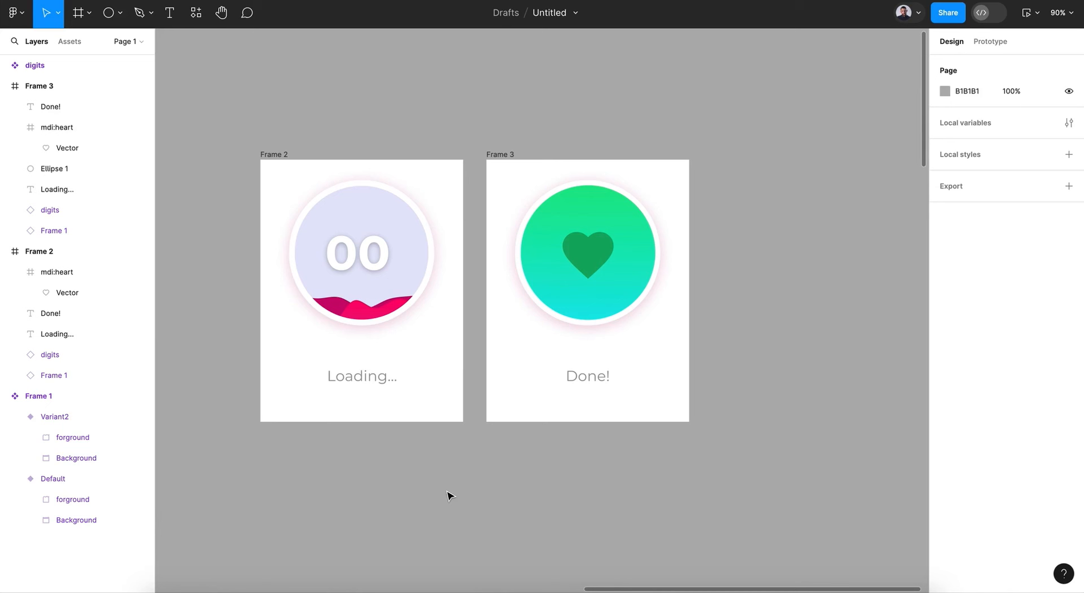
pyautogui.click(282, 156)
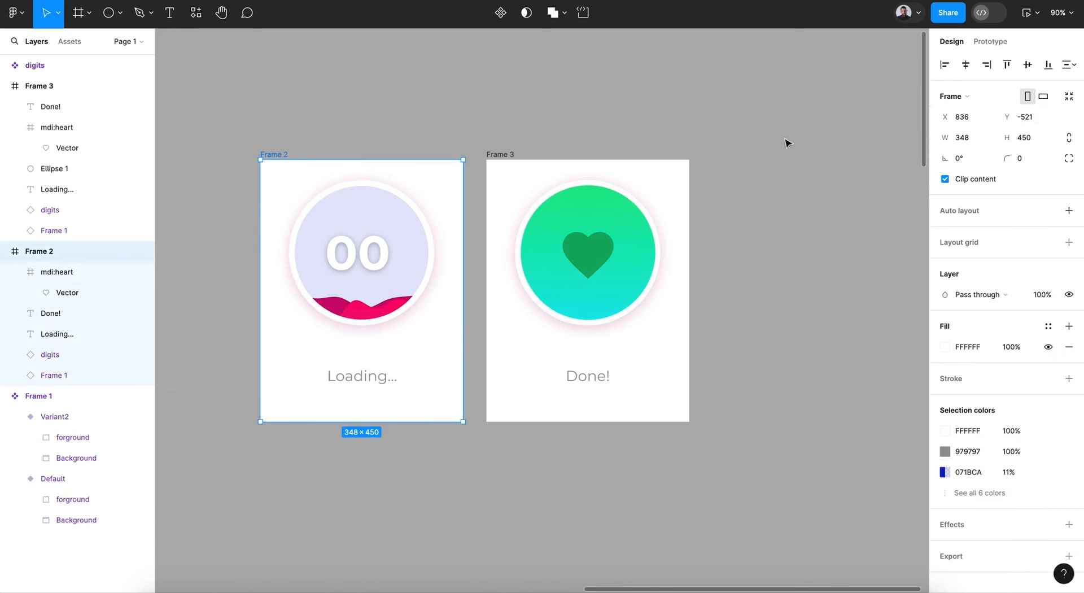
pyautogui.click(991, 42)
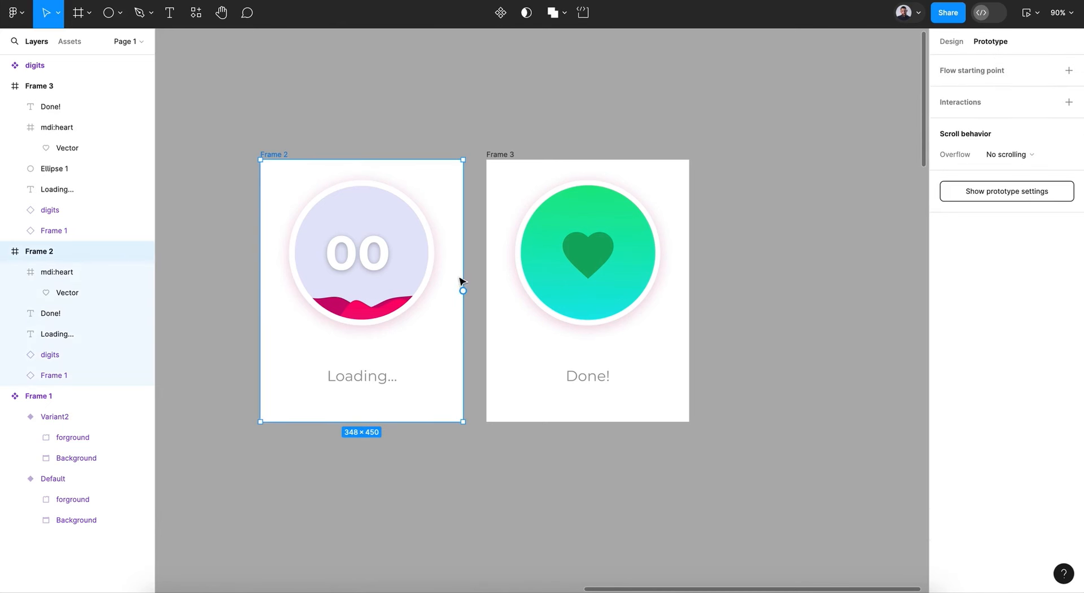
pyautogui.moveTo(463, 290); pyautogui.dragTo(531, 310)
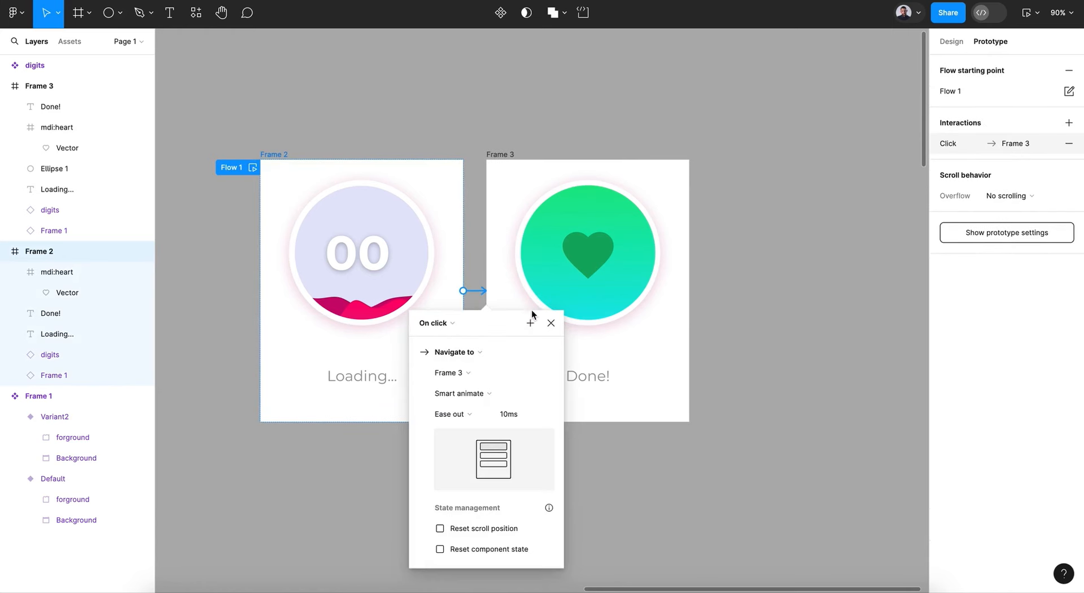
pyautogui.click(451, 328)
pyautogui.click(446, 483)
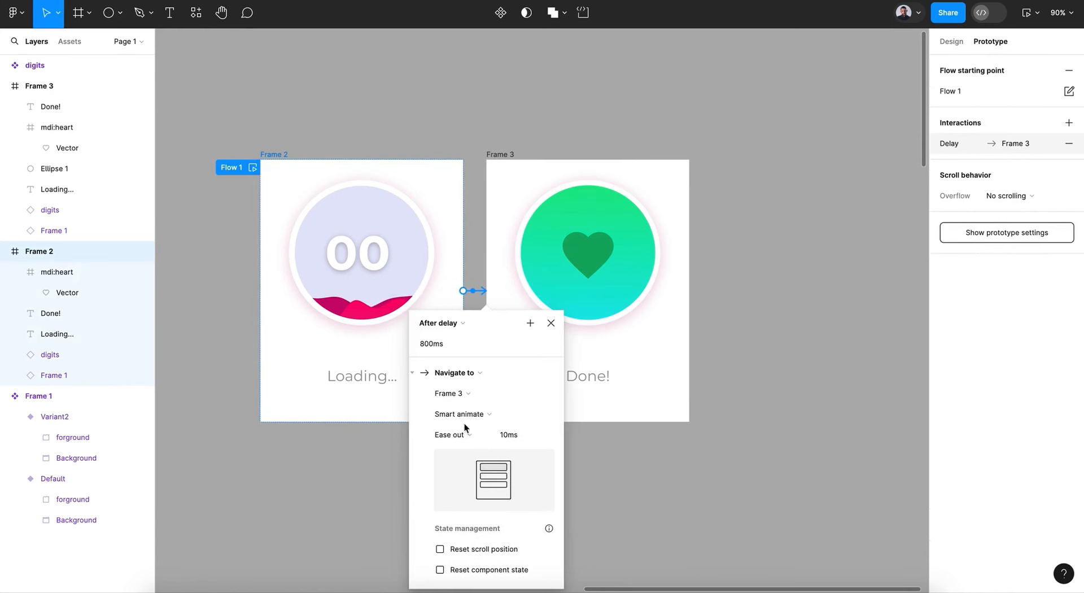
# Set the Frame 2 to Frame 3 transition's delay to 3500 ms and its easing to Gentle.
pyautogui.moveTo(429, 345); pyautogui.dragTo(410, 347)
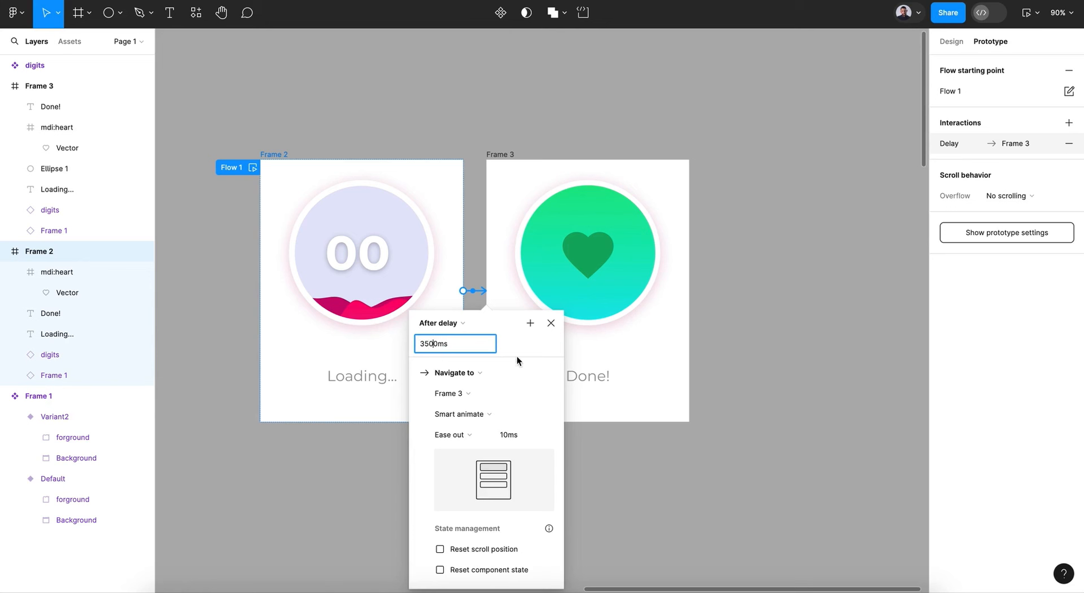
pyautogui.press('Return')
pyautogui.click(452, 434)
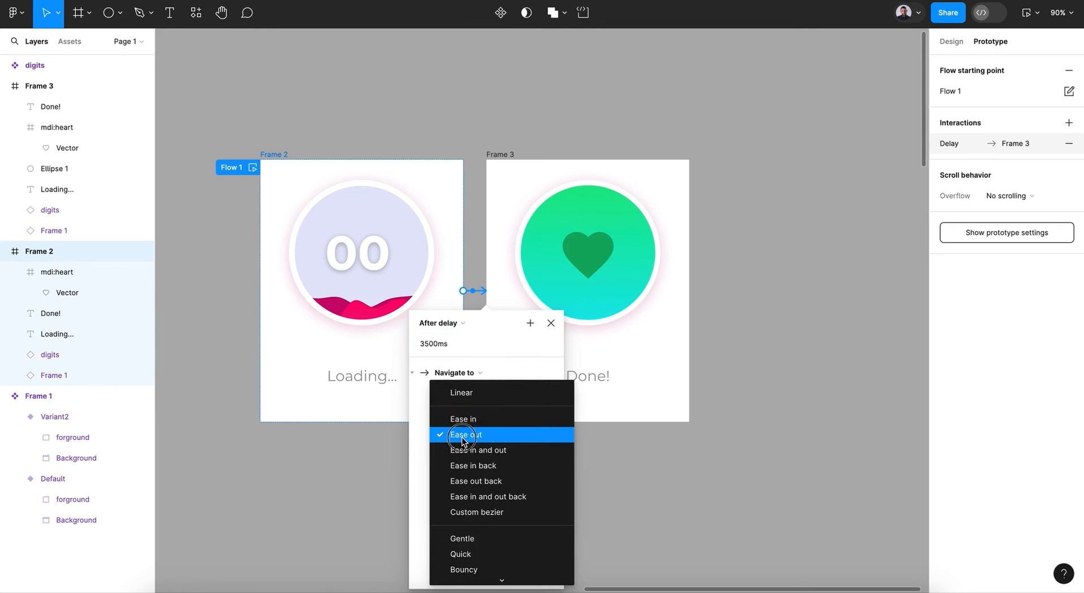
pyautogui.click(480, 538)
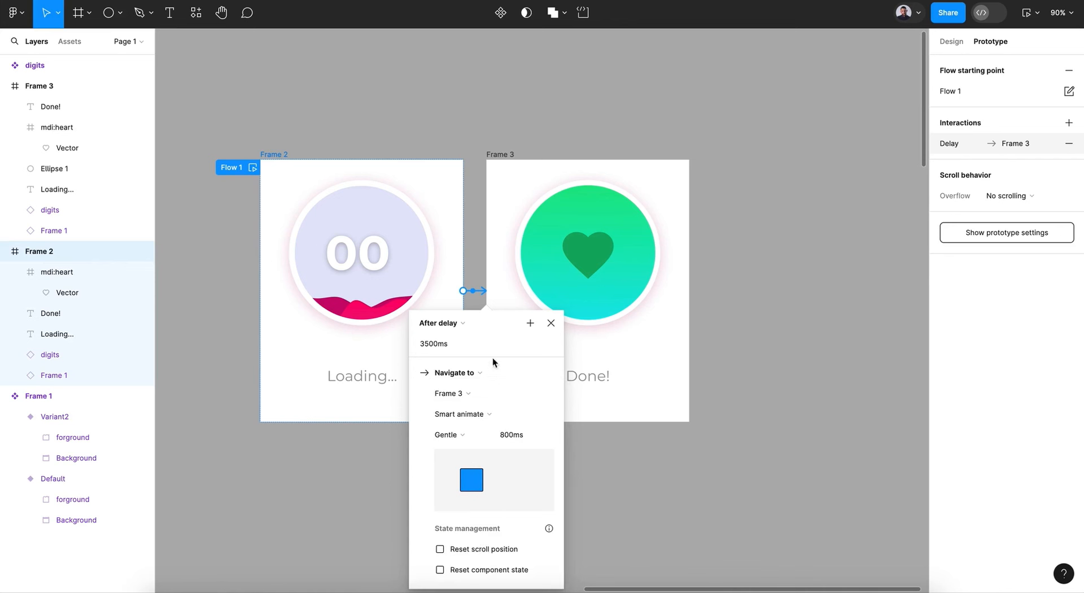
# Check the animation duration of the Default to Variant2 interaction in the Frame 1 component.
pyautogui.moveTo(421, 347); pyautogui.dragTo(451, 350)
pyautogui.hscroll(-10, 286, 375)
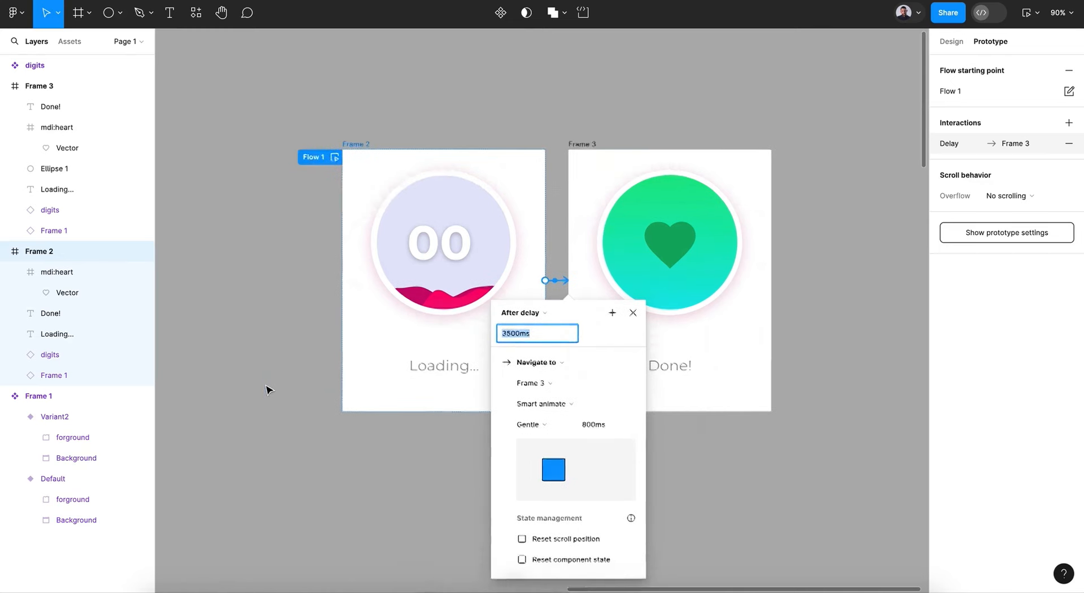
pyautogui.click(367, 188)
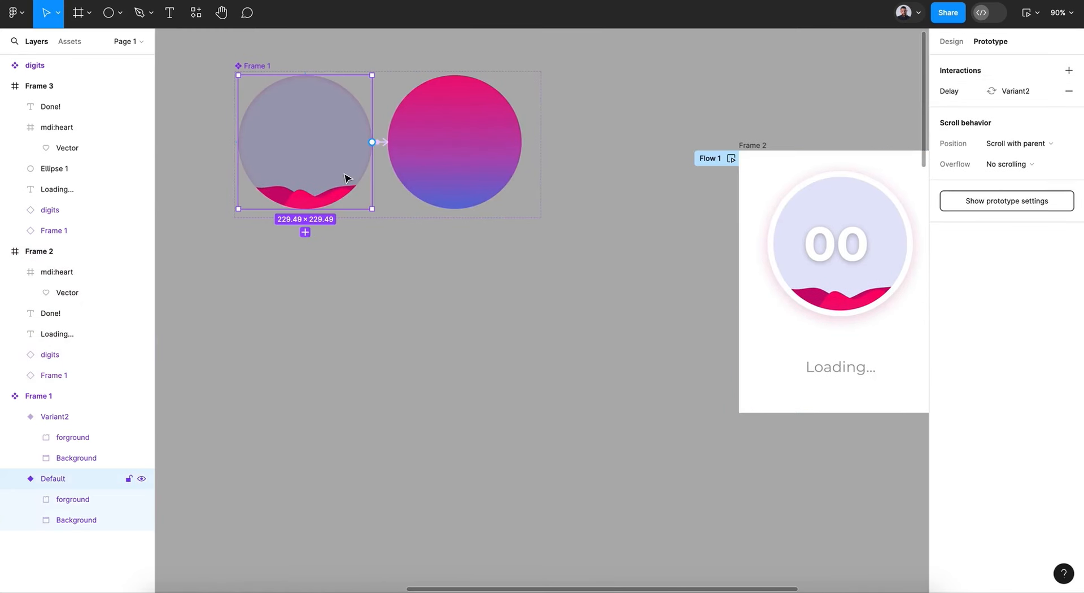
pyautogui.click(382, 144)
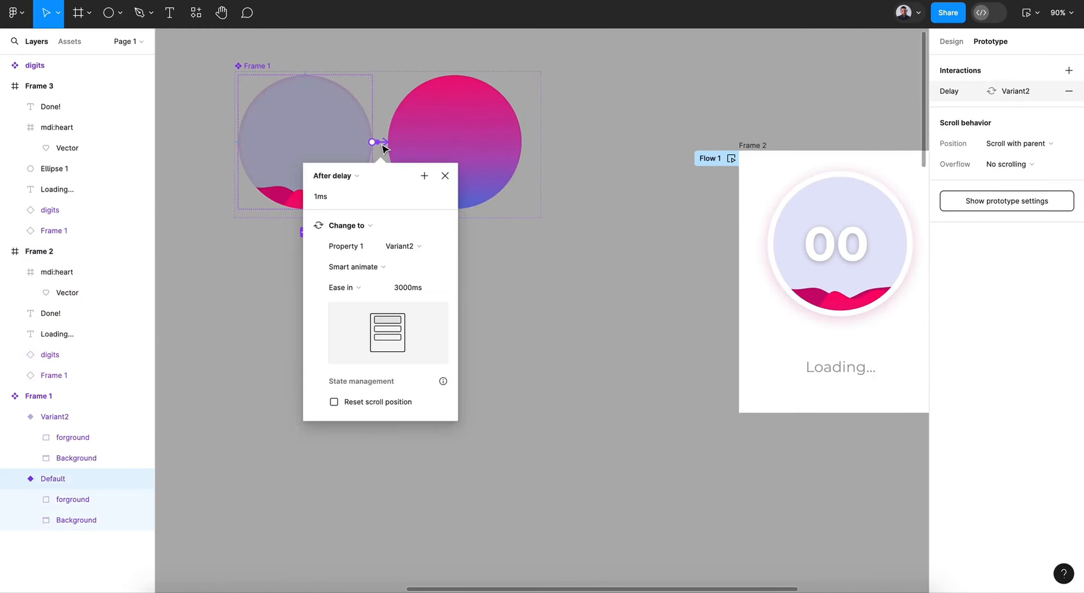
pyautogui.click(409, 290)
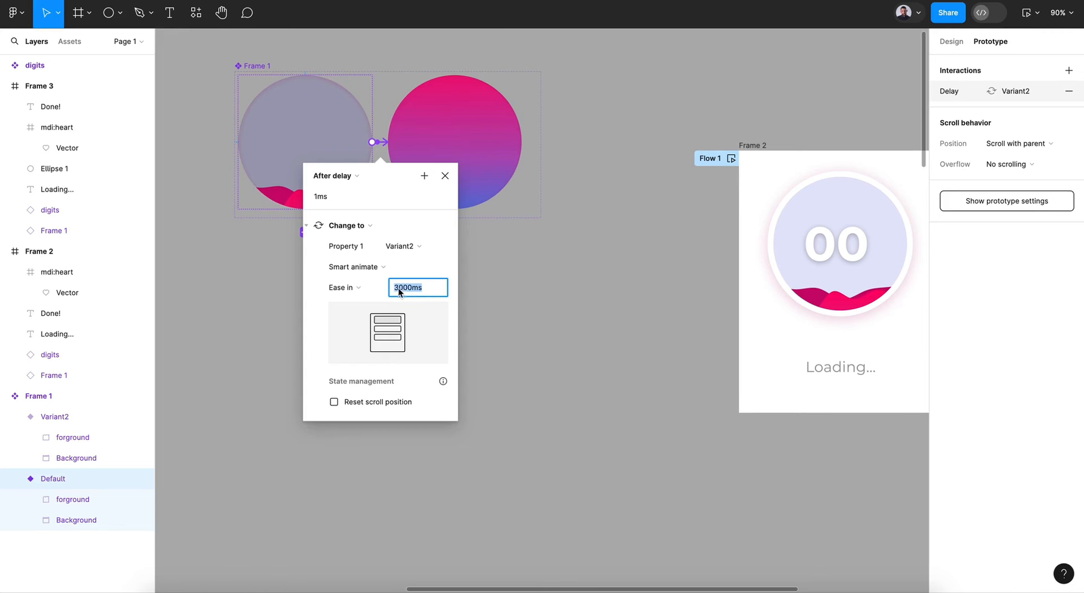
pyautogui.hscroll(5, 637, 289)
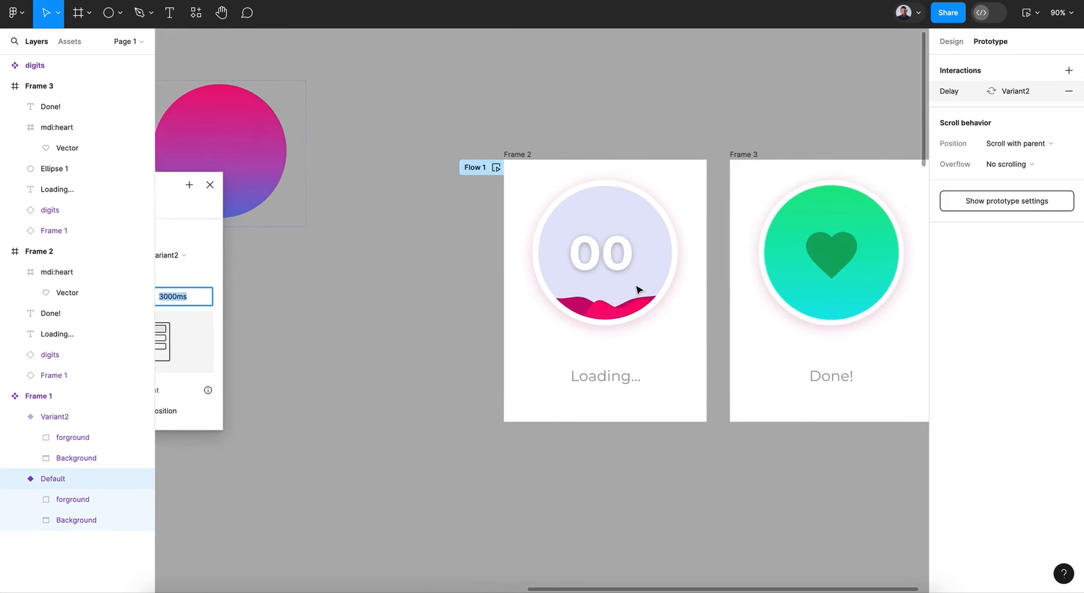
# Set the delay of the Frame 2 to Frame 3 transition to 3000 ms and close the interaction settings.
pyautogui.click(729, 260)
pyautogui.click(724, 292)
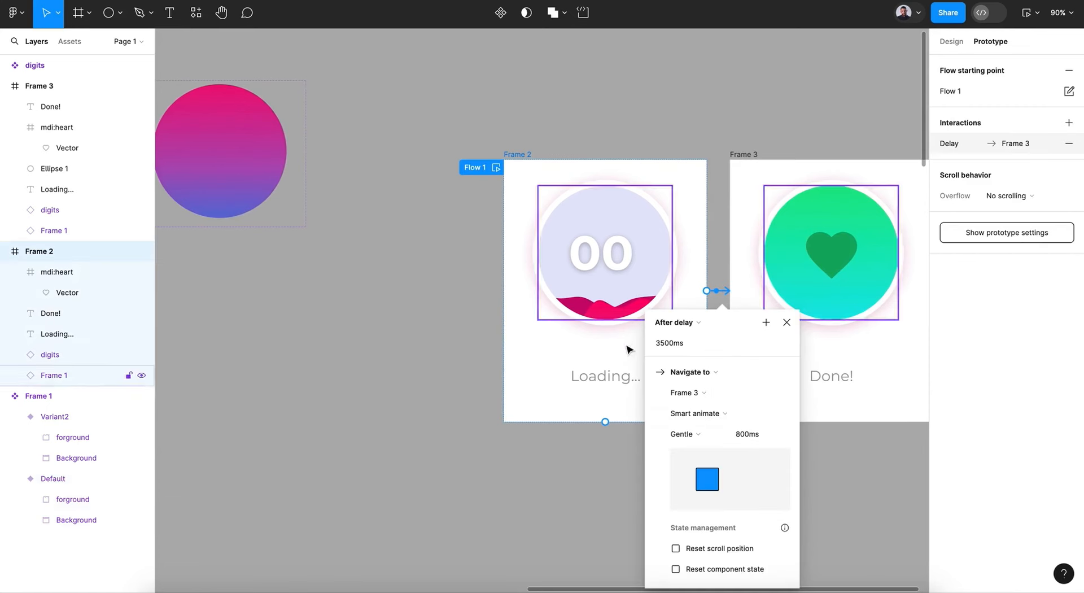
pyautogui.moveTo(660, 344); pyautogui.dragTo(668, 345)
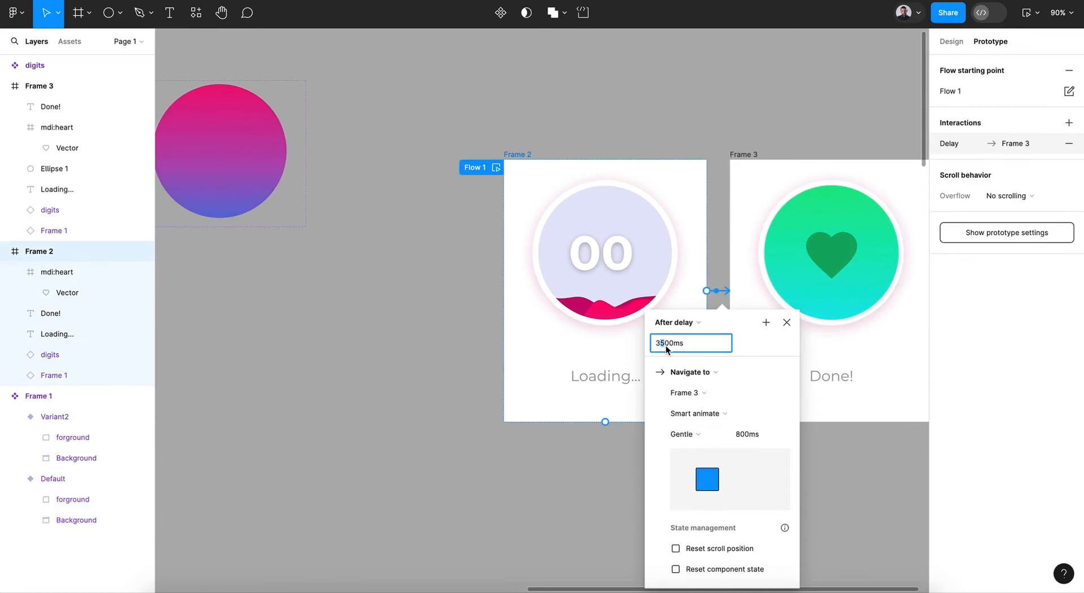
pyautogui.write('00')
pyautogui.click(787, 322)
pyautogui.click(664, 507)
# Preview Flow 1 from Frame 2, replay it from the start, and close the preview.
pyautogui.hscroll(3, 663, 510)
pyautogui.scroll(-1, 664, 510)
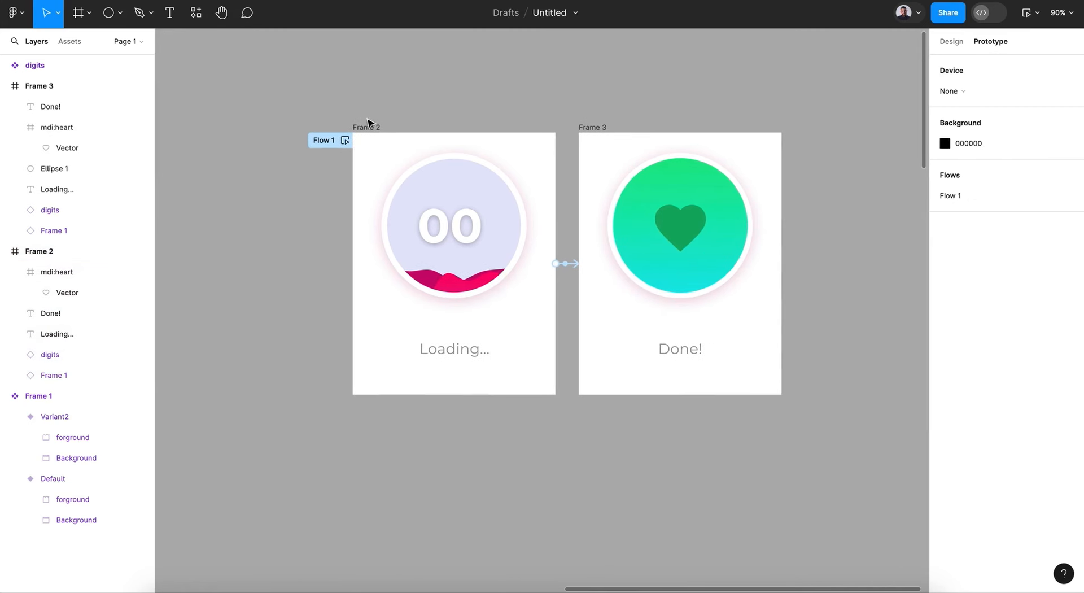
pyautogui.click(341, 141)
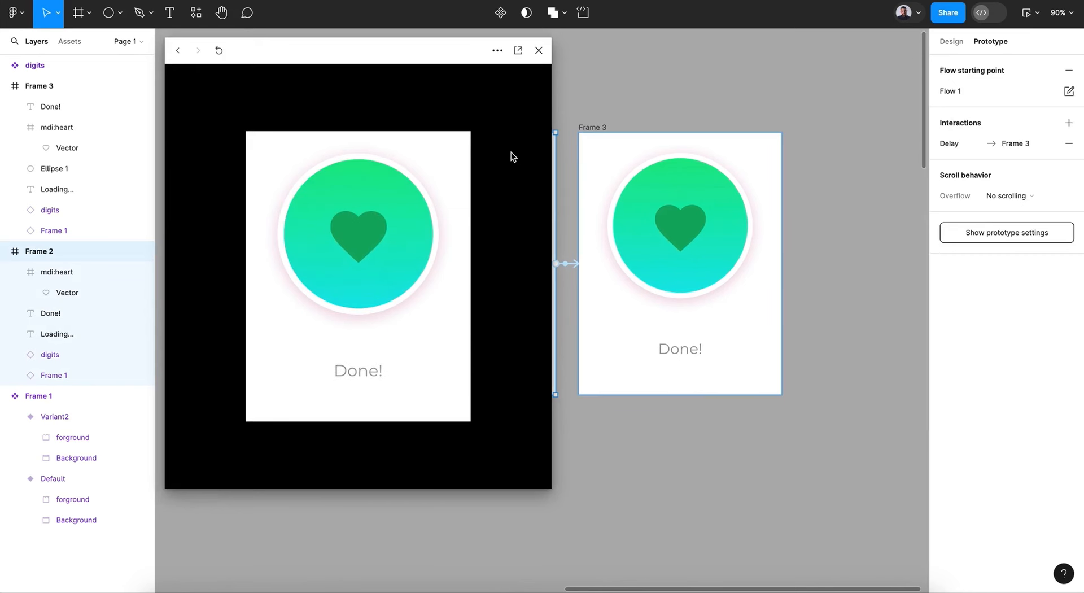
pyautogui.press('r')
pyautogui.click(539, 50)
pyautogui.click(838, 165)
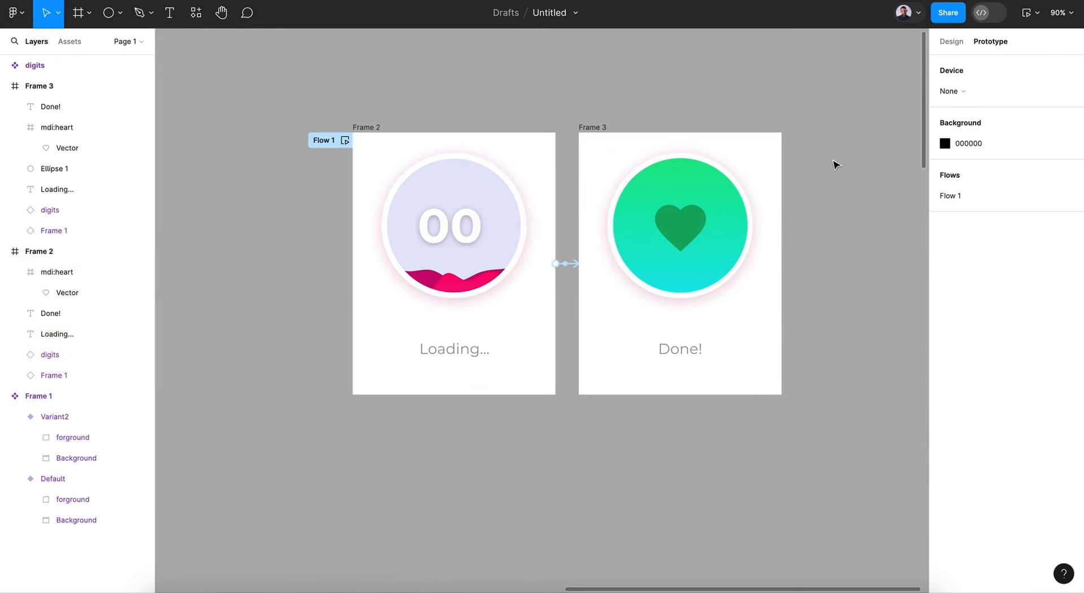
# Combine Frame 2 and Frame 3 into one component set.
pyautogui.hscroll(2, 836, 164)
pyautogui.scroll(-3, 836, 165)
pyautogui.hscroll(4, 836, 164)
pyautogui.hscroll(4, 837, 164)
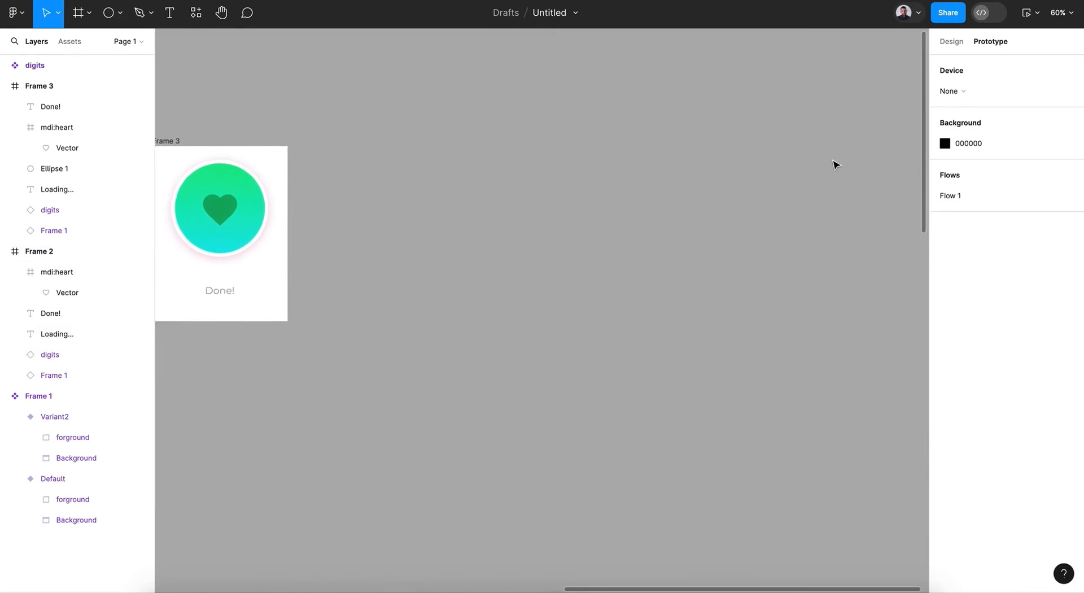
pyautogui.hscroll(-5, 836, 164)
pyautogui.click(432, 135)
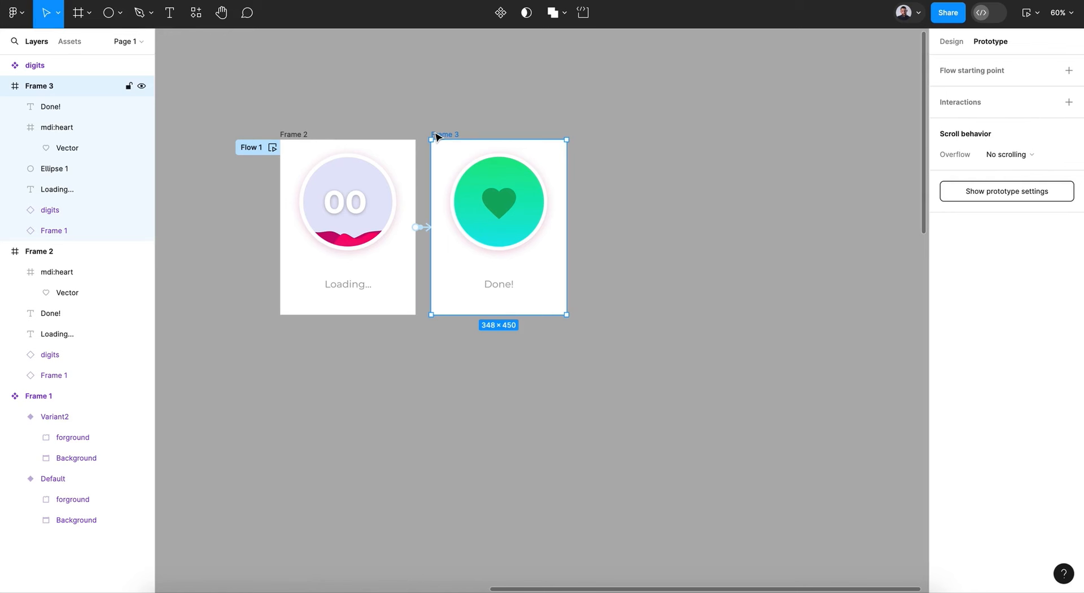
pyautogui.keyDown('shift'); pyautogui.click(294, 135); pyautogui.keyUp('shift')
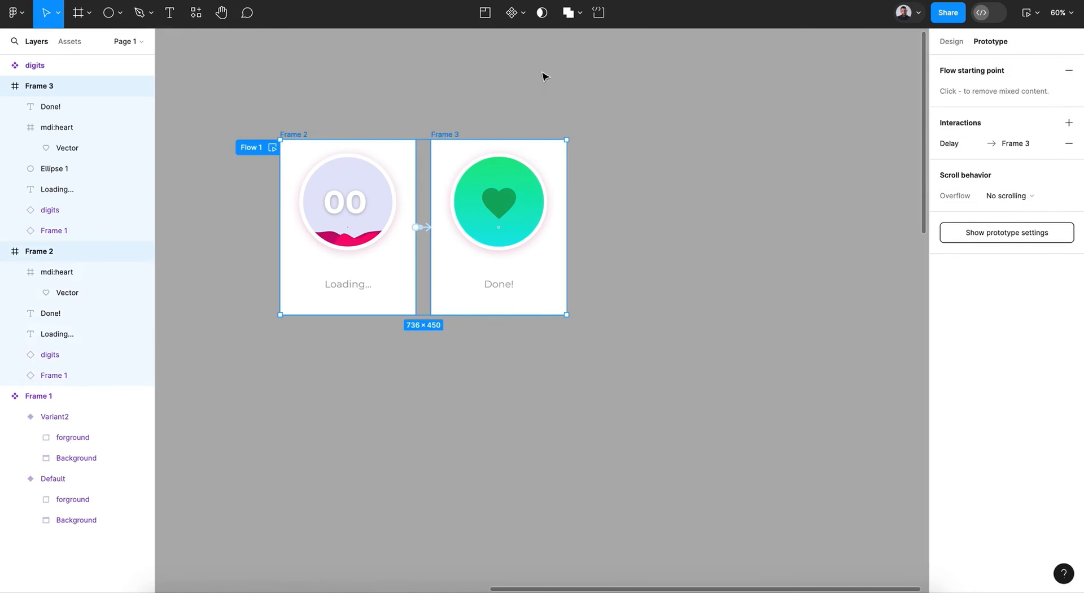
pyautogui.click(523, 13)
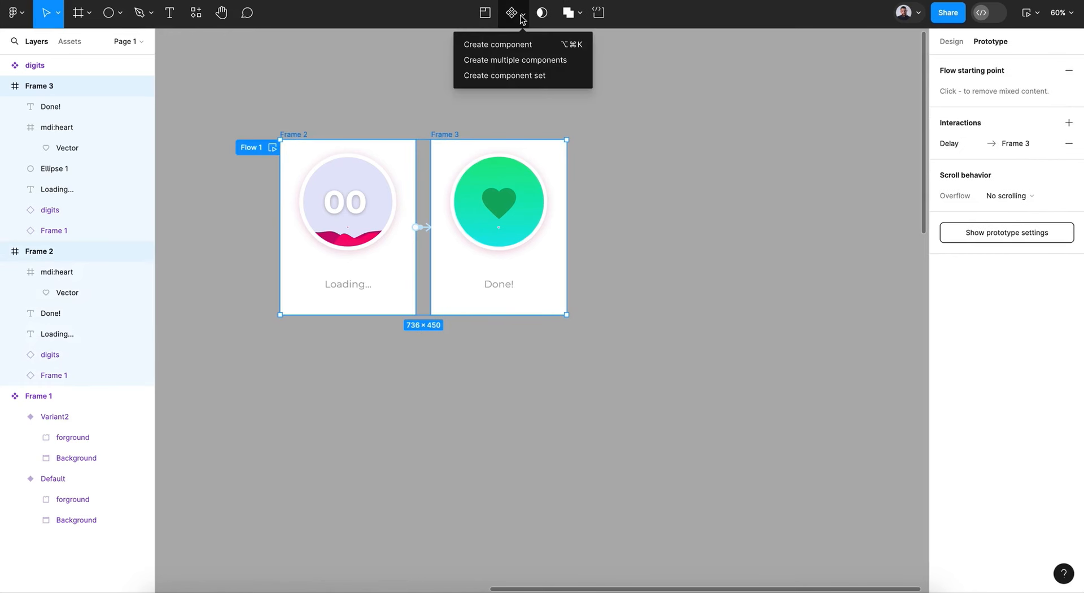
pyautogui.click(496, 78)
# Remove the white FFFFFF fill from both variants of Component 1.
pyautogui.click(541, 172)
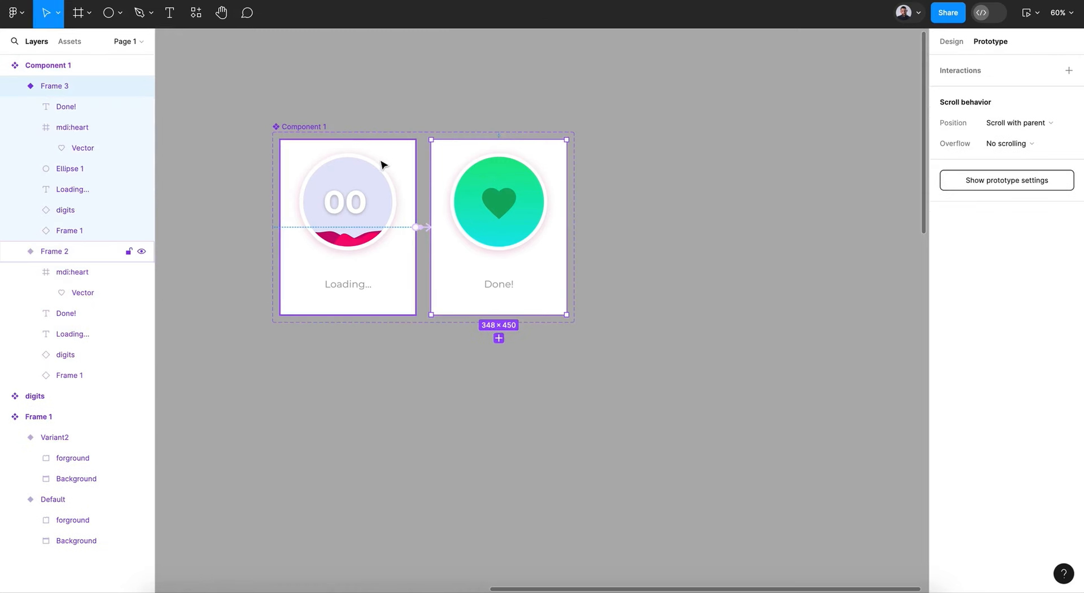
pyautogui.keyDown('shift'); pyautogui.click(377, 164); pyautogui.keyUp('shift')
pyautogui.click(952, 42)
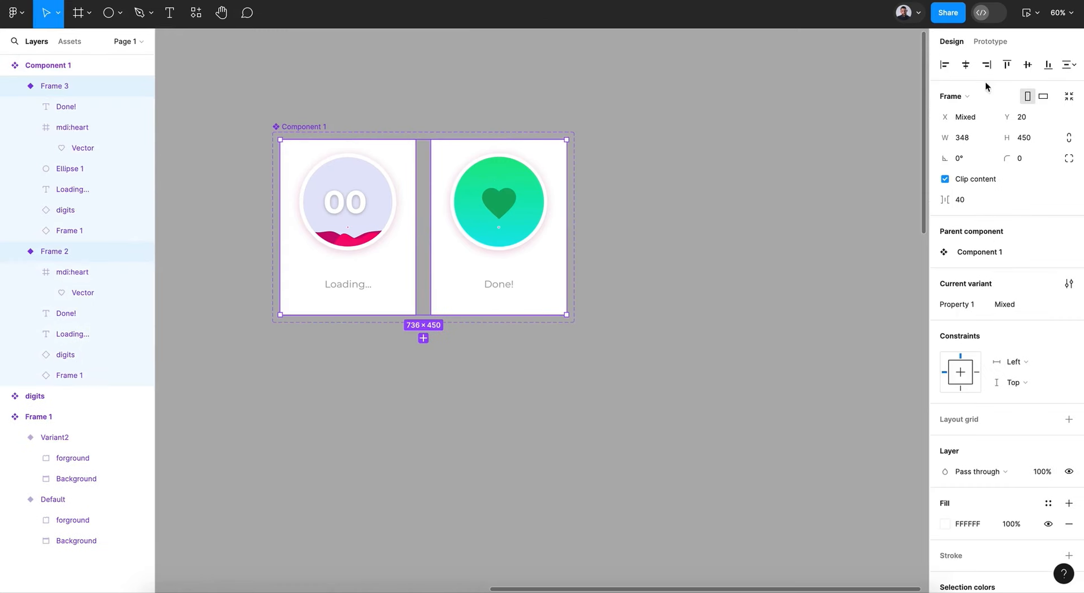
pyautogui.click(1070, 523)
pyautogui.click(689, 395)
# Draw a new 716 × 760 frame on the empty canvas beside Component 1.
pyautogui.scroll(-10, 693, 397)
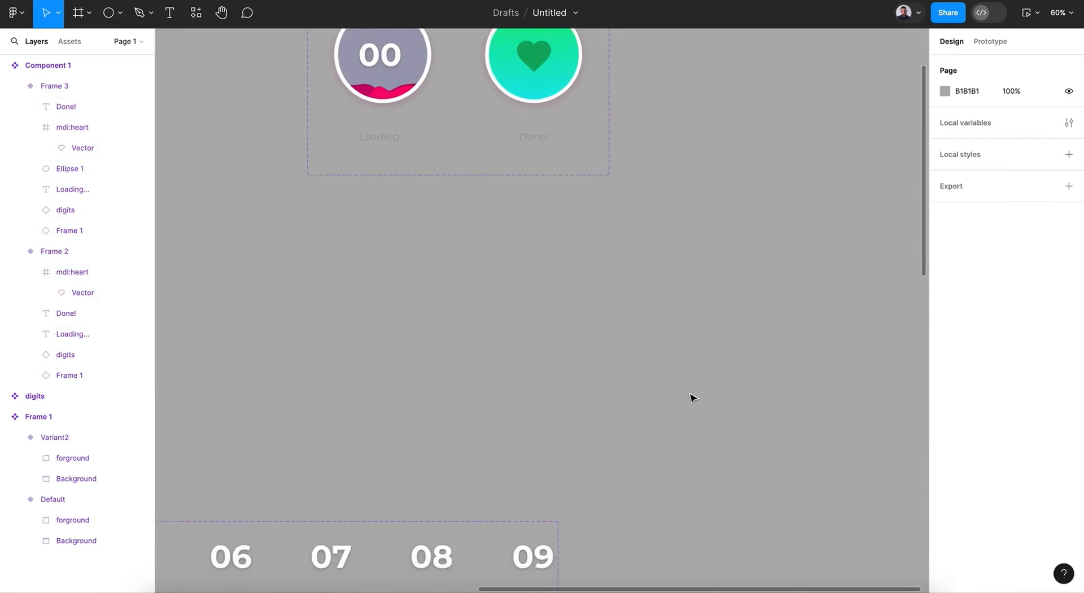
pyautogui.scroll(5, 692, 397)
pyautogui.scroll(5, 693, 397)
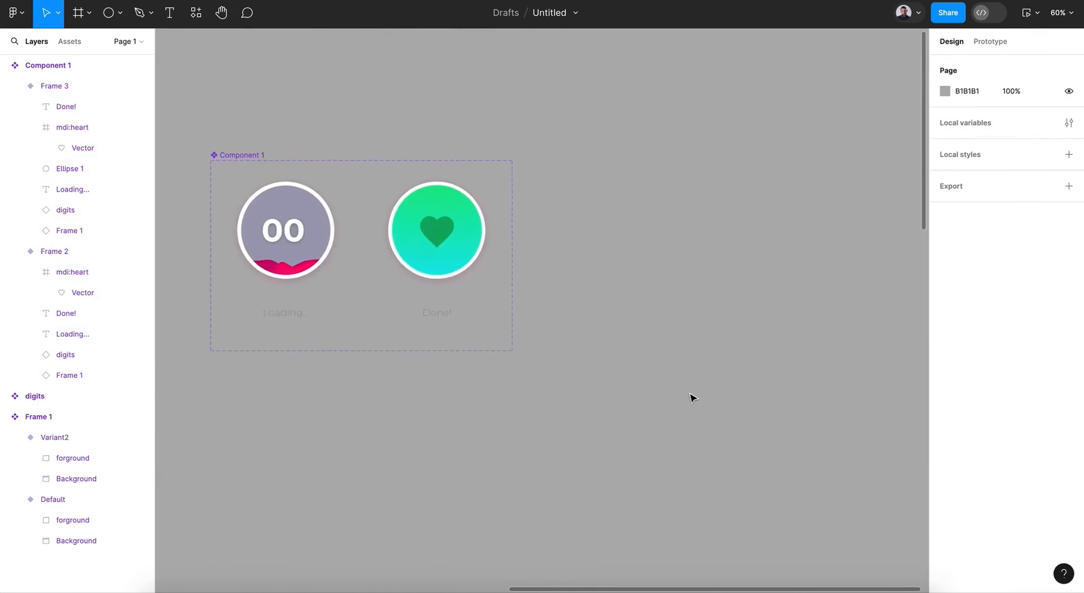
pyautogui.scroll(-4, 693, 397)
pyautogui.scroll(-10, 693, 397)
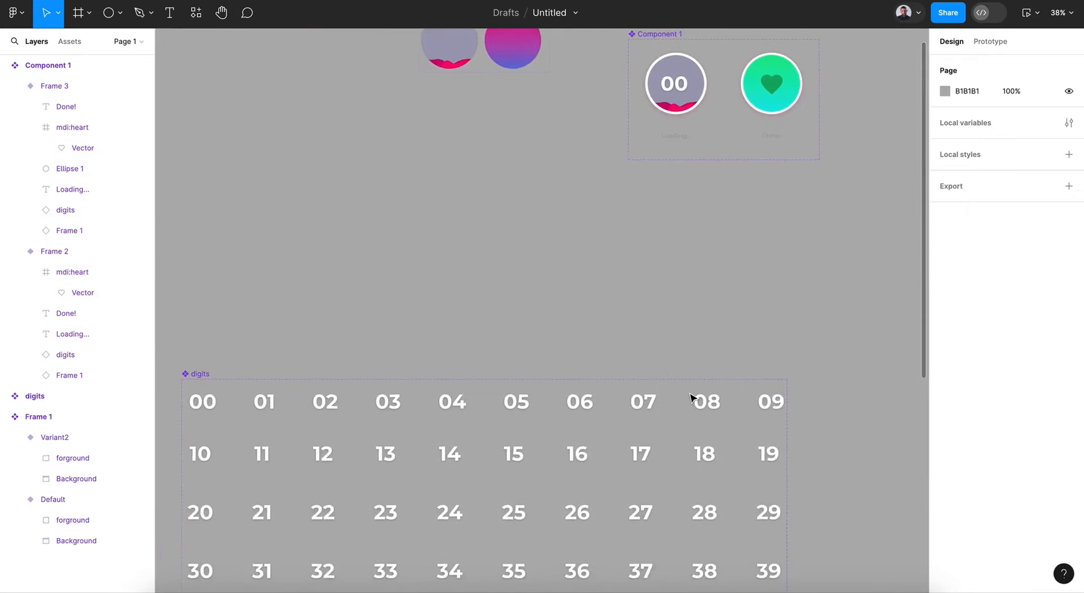
pyautogui.scroll(6, 692, 397)
pyautogui.scroll(4, 693, 397)
pyautogui.hscroll(7, 693, 397)
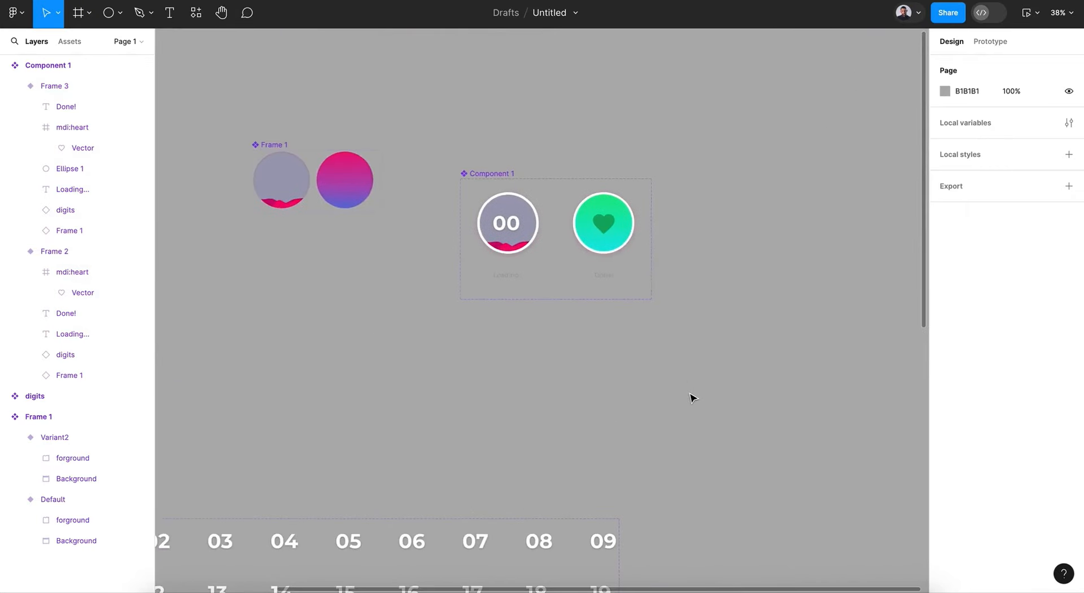
pyautogui.click(78, 14)
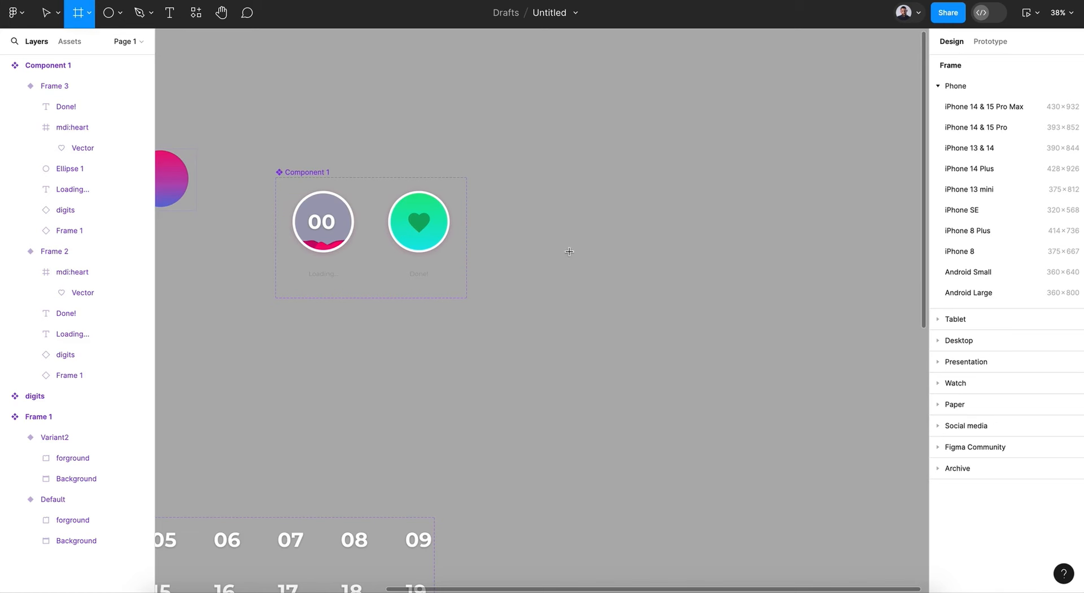
pyautogui.moveTo(529, 252); pyautogui.dragTo(706, 439)
# Place an instance of Component 1 in the new frame and position it at X 184, Y 140.
pyautogui.click(69, 53)
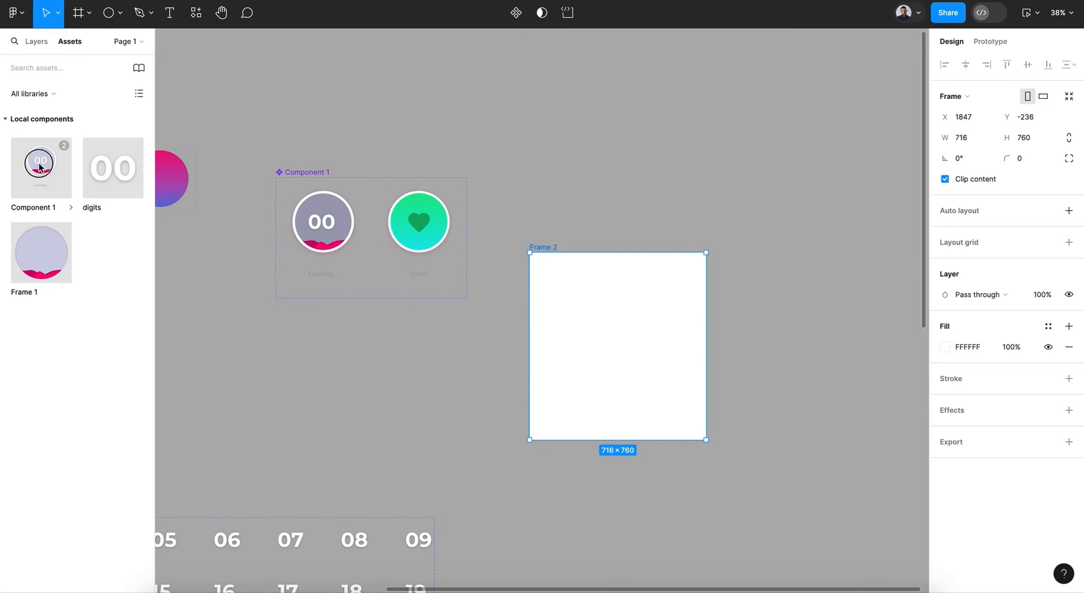
pyautogui.moveTo(39, 167); pyautogui.dragTo(616, 351)
pyautogui.scroll(5, 616, 351)
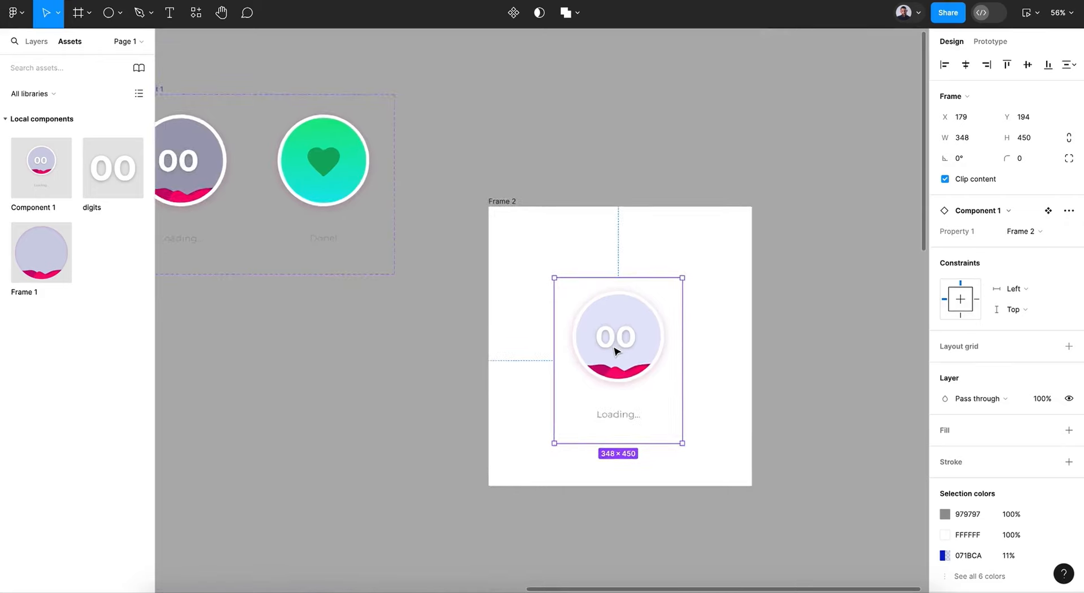
pyautogui.click(549, 310)
pyautogui.moveTo(549, 311); pyautogui.dragTo(549, 283)
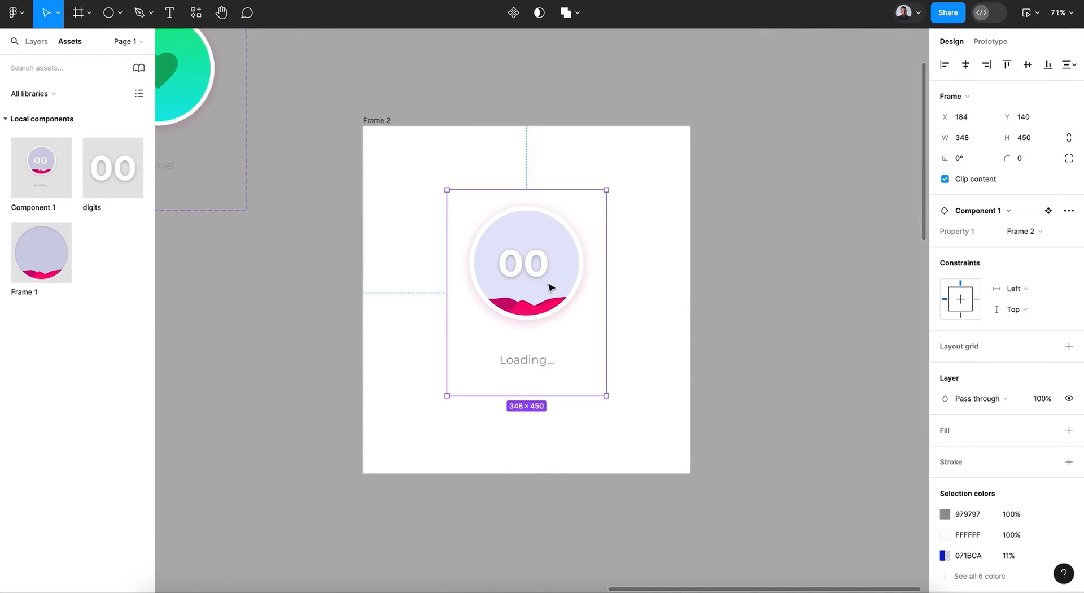
# Present the new 716 × 760 frame as a full prototype.
pyautogui.click(385, 121)
pyautogui.scroll(-2, 615, 173)
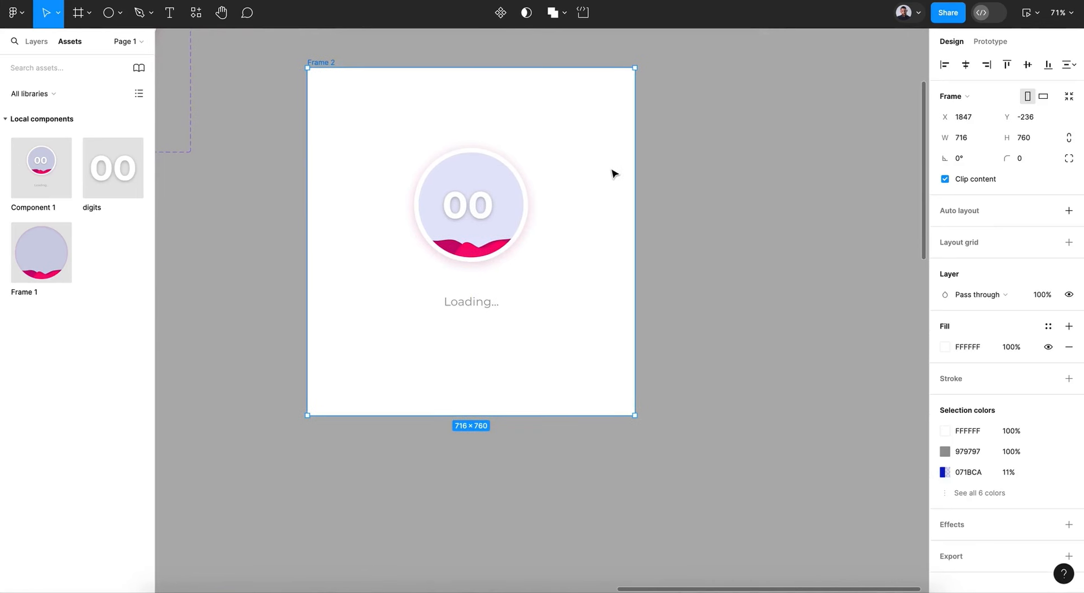
pyautogui.scroll(4, 615, 173)
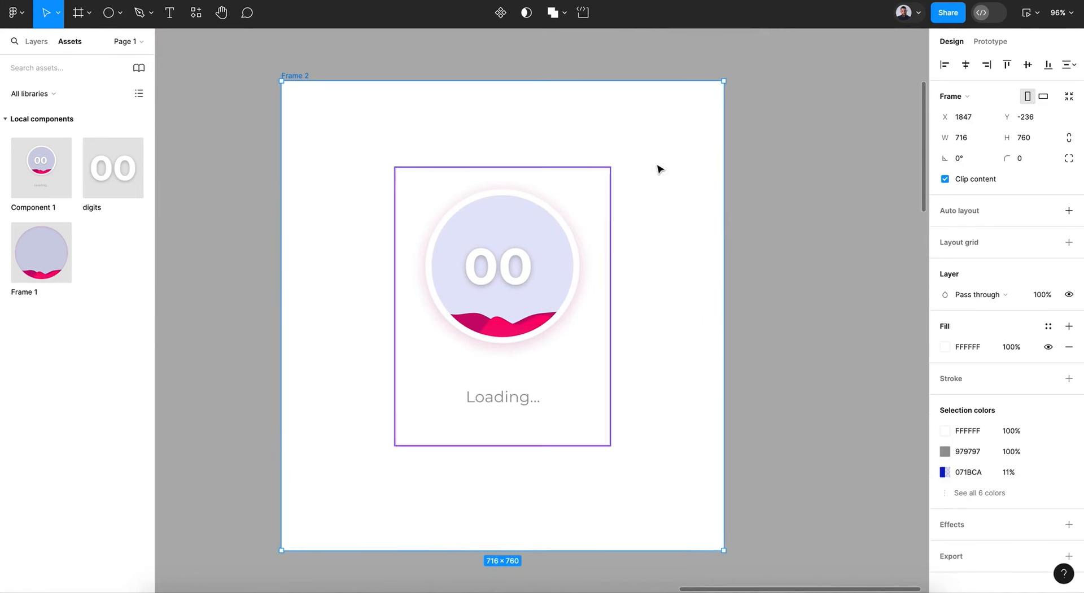
pyautogui.click(1034, 14)
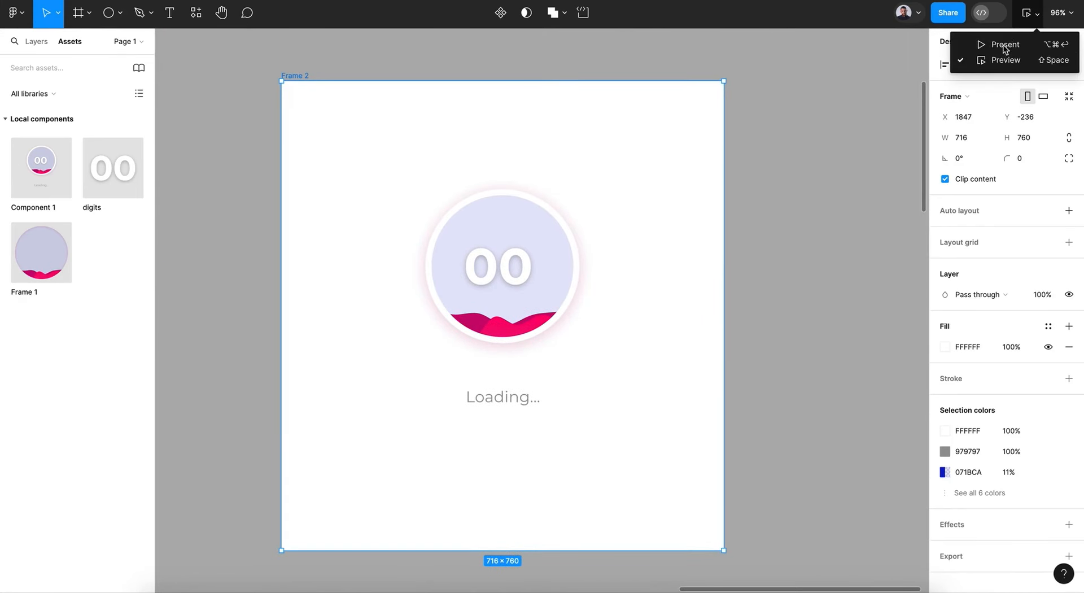
pyautogui.click(986, 50)
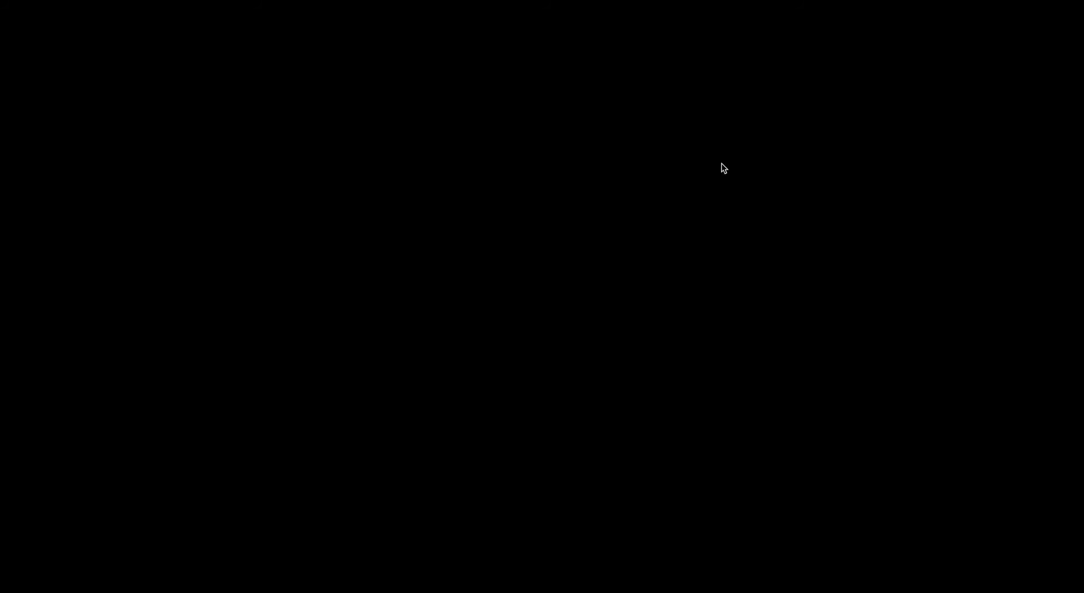